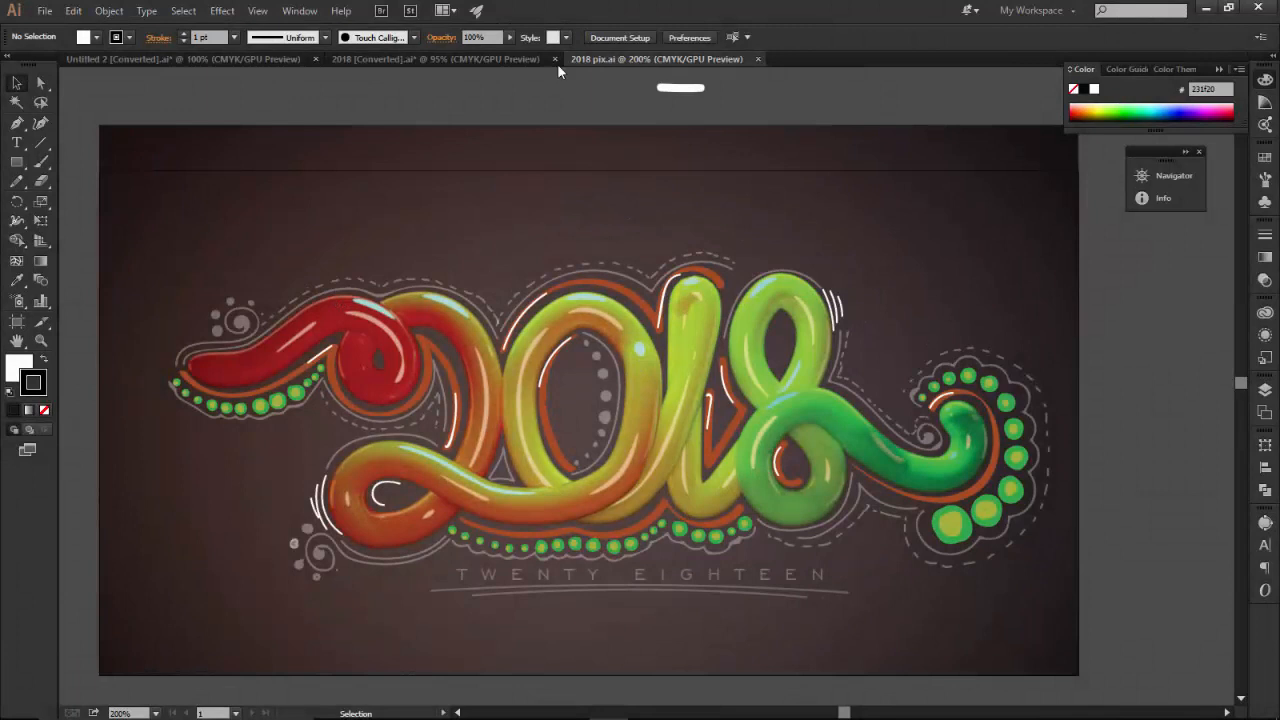
Switch to the 2018 [Converted] document and select the hand-drawn 2018 path
left_click(473, 58)
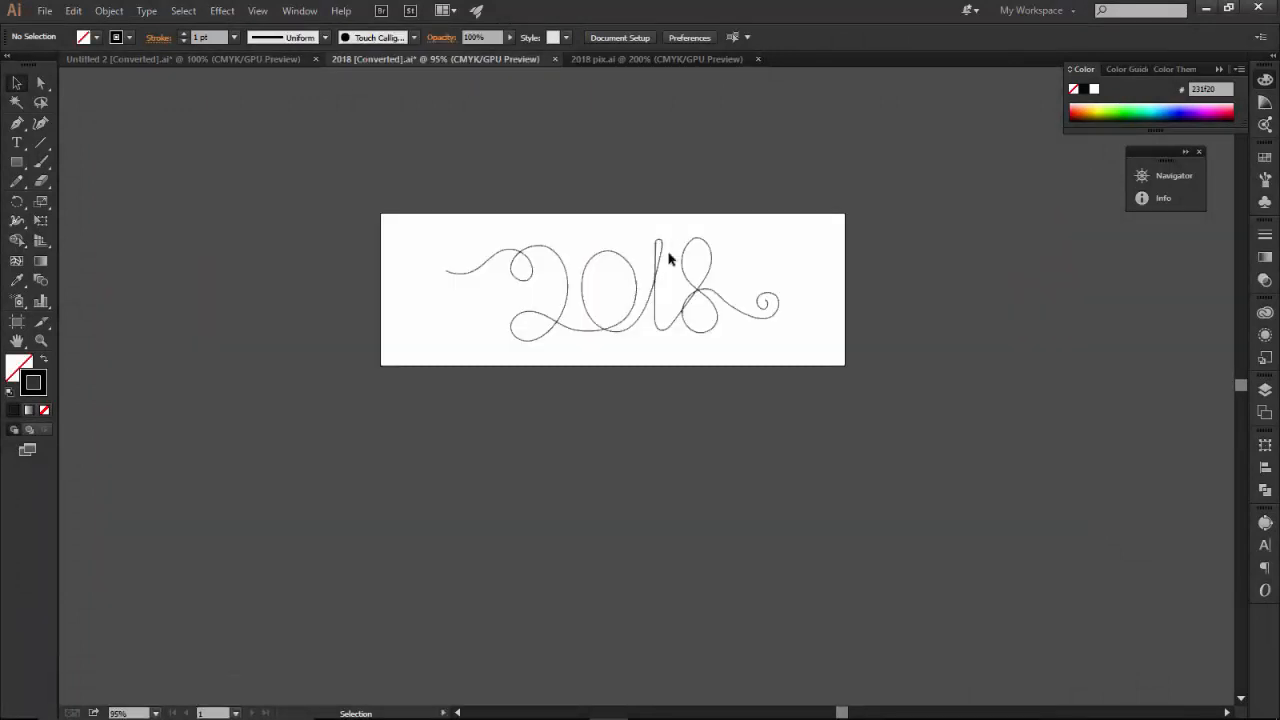
left_click(456, 270)
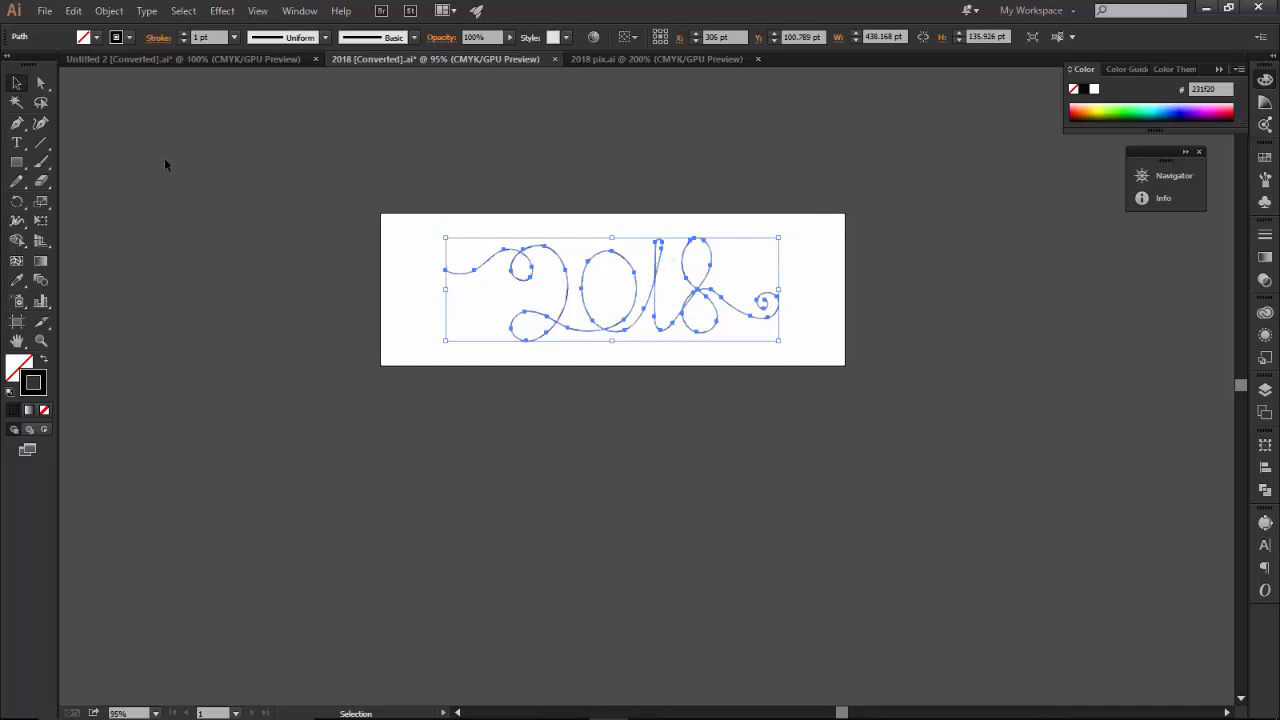
Trace a thick 2018 stroke with the Paintbrush tool below the artboard
left_click(41, 164)
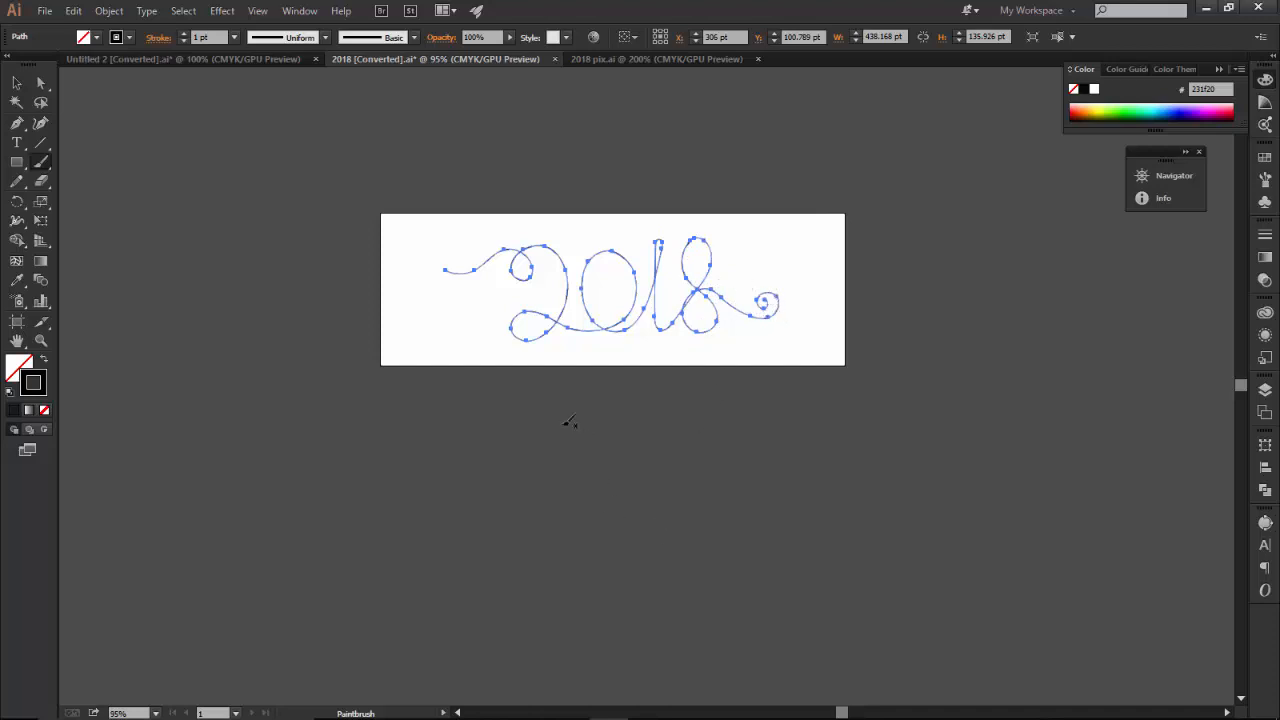
mouse_move(475, 466)
left_mouse_down()
mouse_move(592, 440)
mouse_move(596, 470)
mouse_move(555, 490)
mouse_move(551, 443)
mouse_move(588, 430)
mouse_move(633, 477)
left_mouse_up()
mouse_move(627, 564)
left_mouse_down()
mouse_move(580, 604)
mouse_move(578, 553)
mouse_move(700, 590)
mouse_move(753, 566)
left_mouse_up()
mouse_move(766, 490)
left_mouse_down()
mouse_move(740, 462)
mouse_move(688, 494)
mouse_move(708, 548)
mouse_move(762, 566)
mouse_move(795, 540)
left_mouse_up()
mouse_move(826, 467)
left_mouse_down()
mouse_move(818, 445)
mouse_move(800, 472)
mouse_move(830, 538)
mouse_move(845, 540)
mouse_move(907, 479)
mouse_move(918, 435)
mouse_move(879, 442)
mouse_move(900, 488)
mouse_move(938, 520)
mouse_move(908, 558)
mouse_move(884, 498)
mouse_move(934, 496)
left_mouse_up()
mouse_move(1067, 471)
left_mouse_down()
mouse_move(998, 450)
mouse_move(1004, 488)
mouse_move(1011, 465)
left_mouse_up()
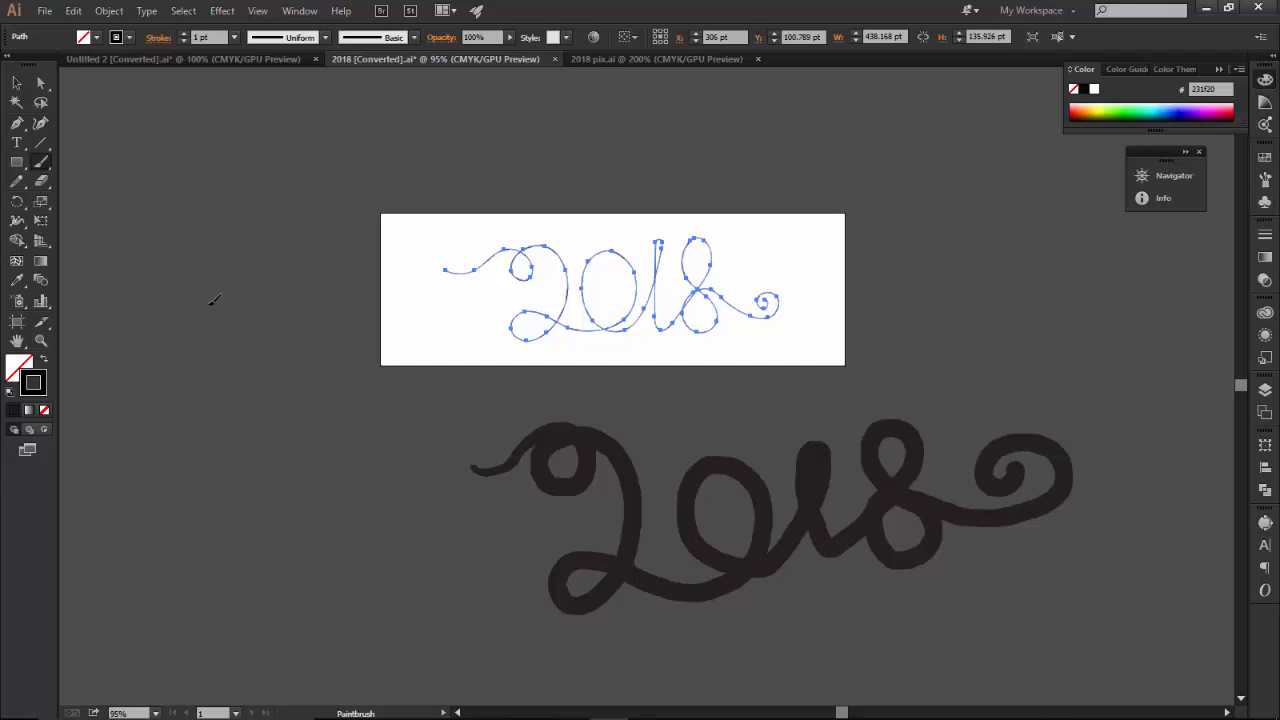
Select the painted 2018 stroke, rotate it slightly and delete it
left_click(18, 87)
left_click(760, 481)
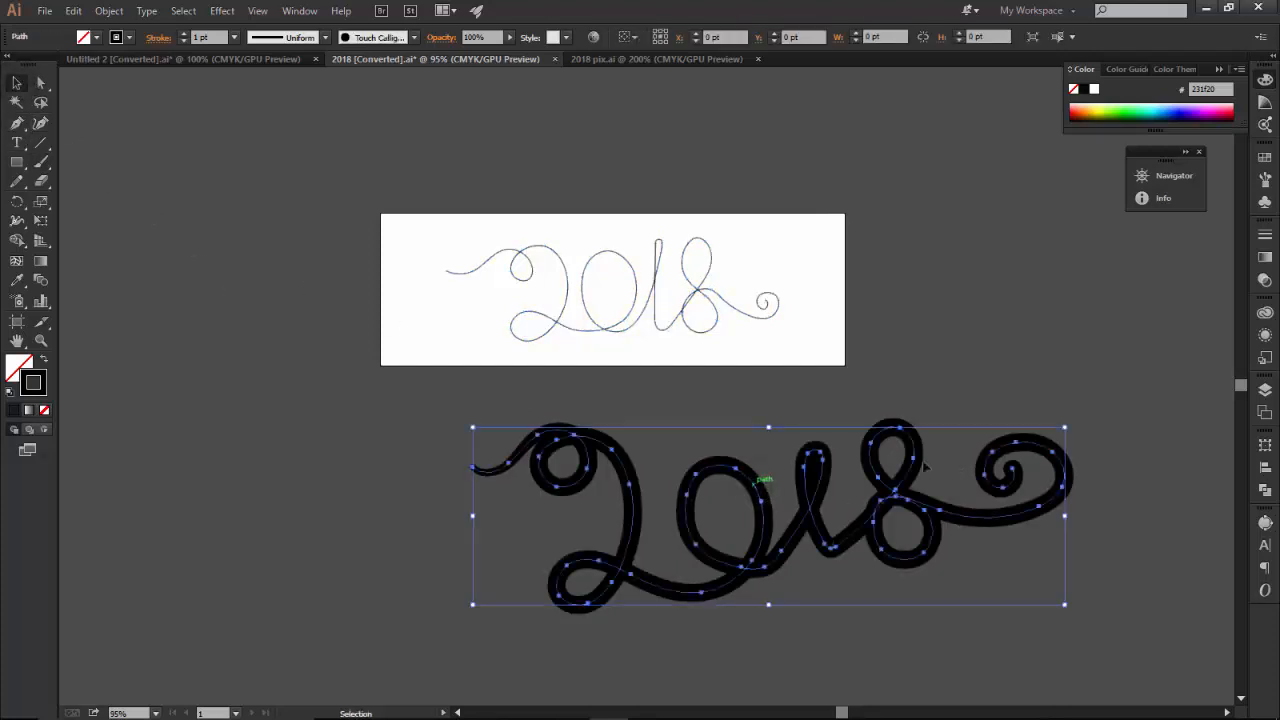
left_click_drag(1070, 428, 1084, 438)
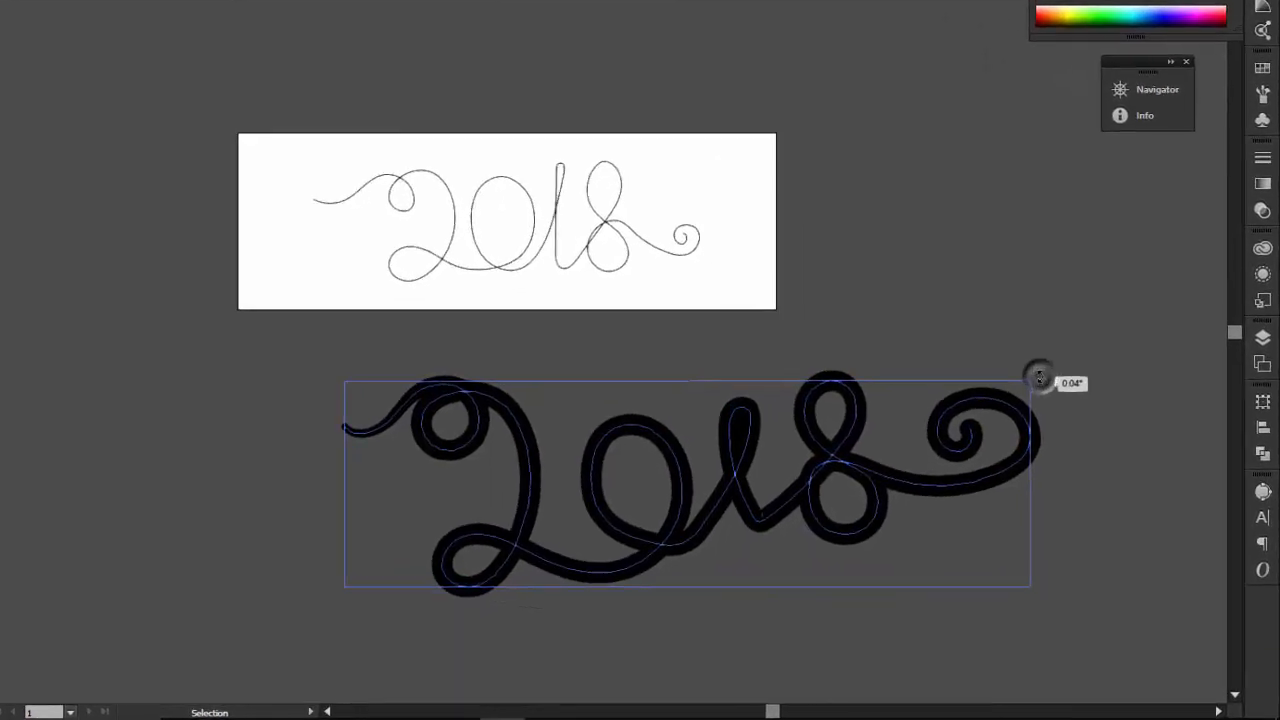
left_click_drag(1035, 340, 1035, 340)
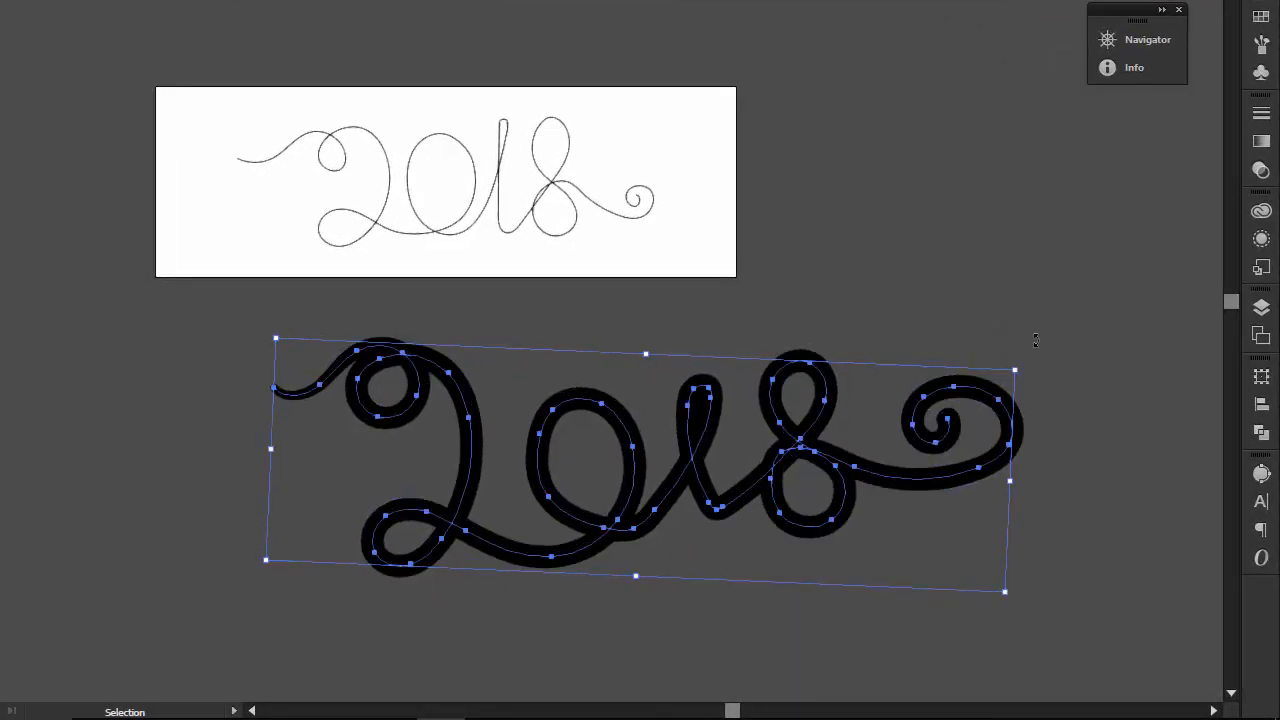
key("Delete")
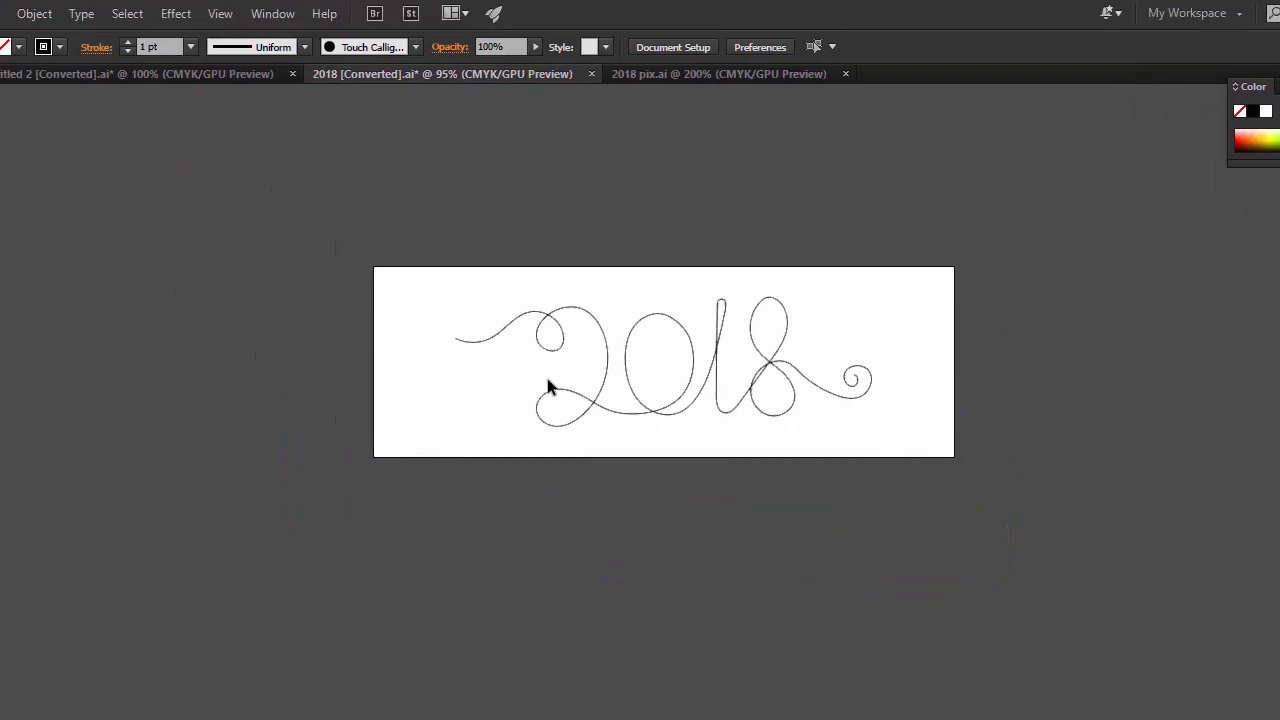
Select the 2018 path and save the document as an Adobe Illustrator (*.AI) file with Save As
left_click(551, 326)
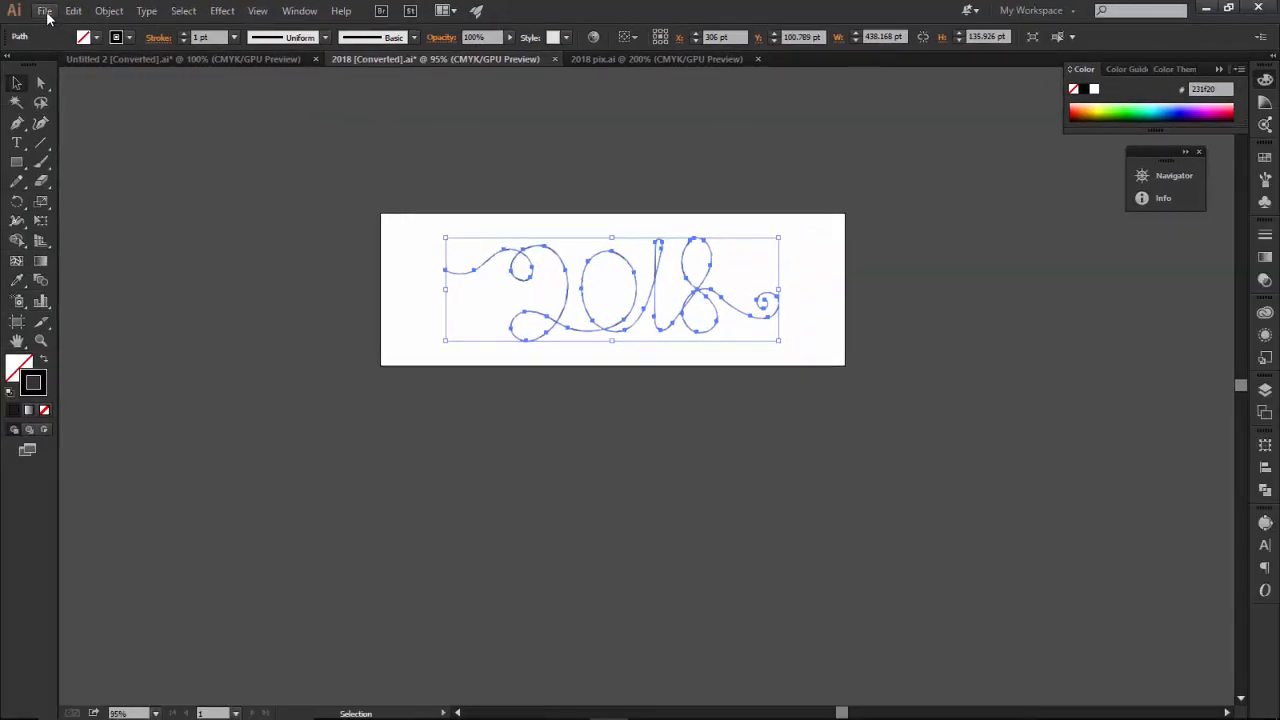
left_click(45, 11)
left_click(60, 12)
left_click(47, 12)
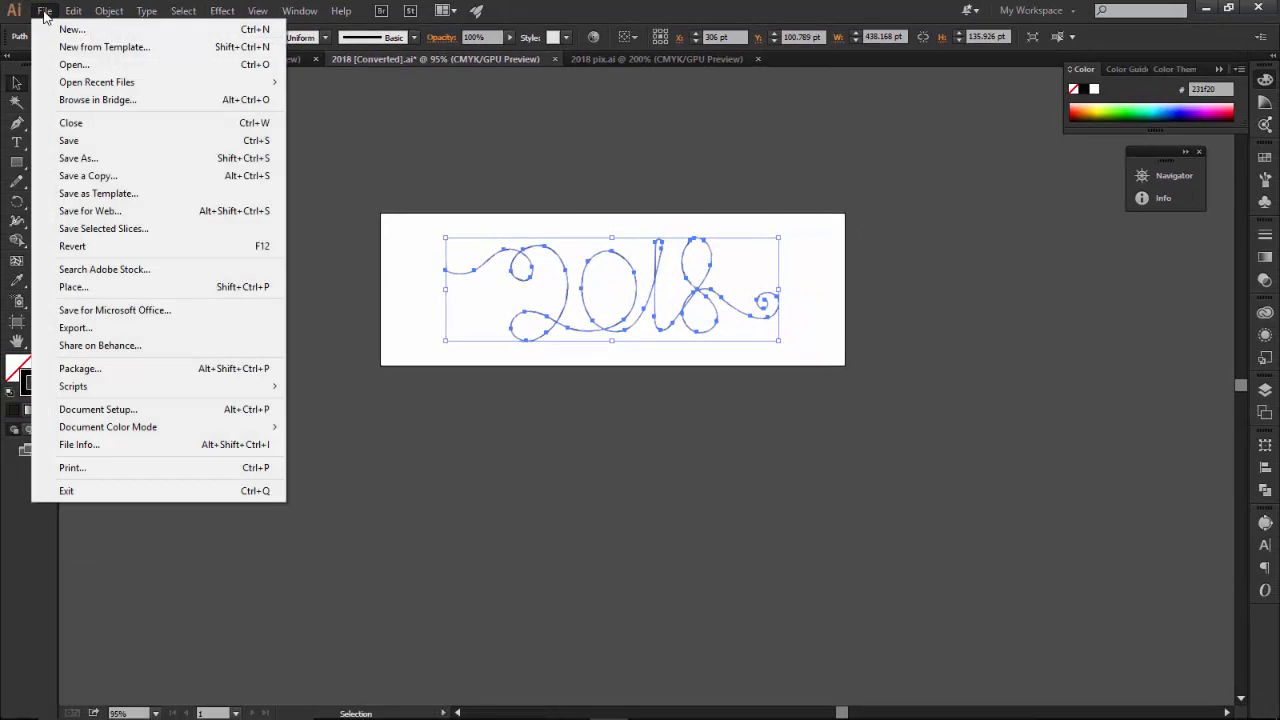
mouse_move(117, 430)
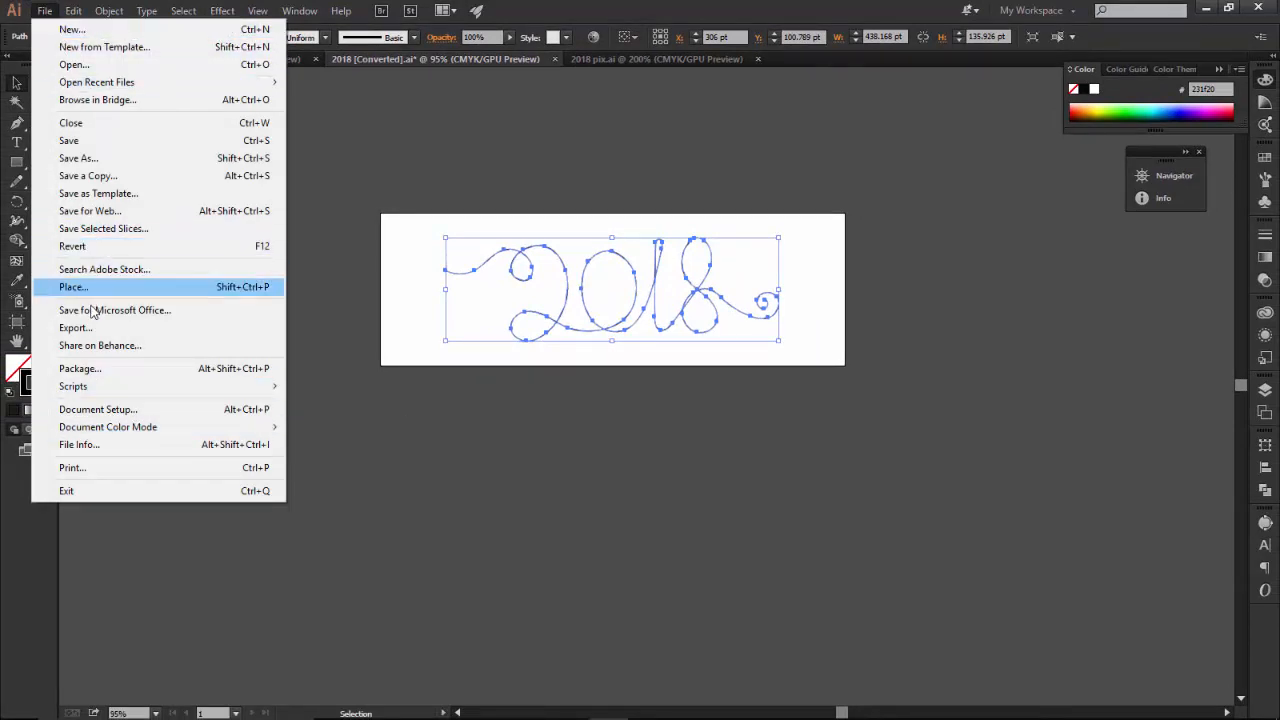
left_click(82, 158)
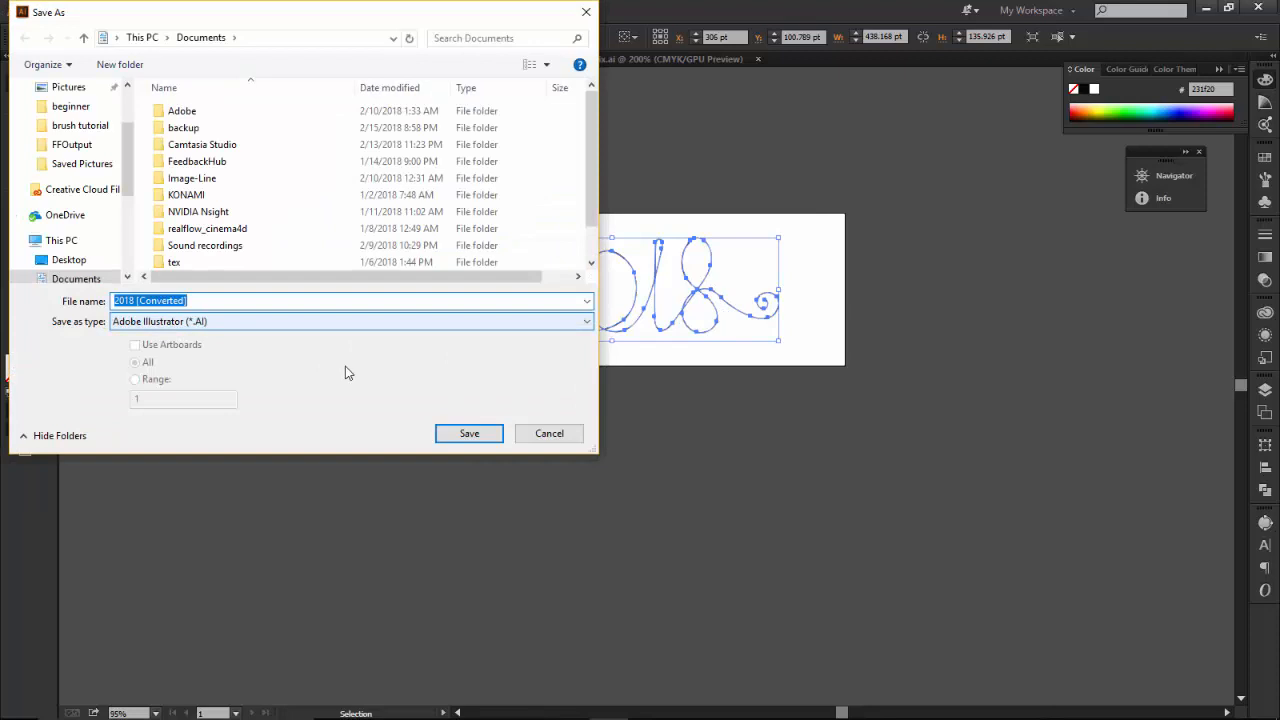
left_click(484, 435)
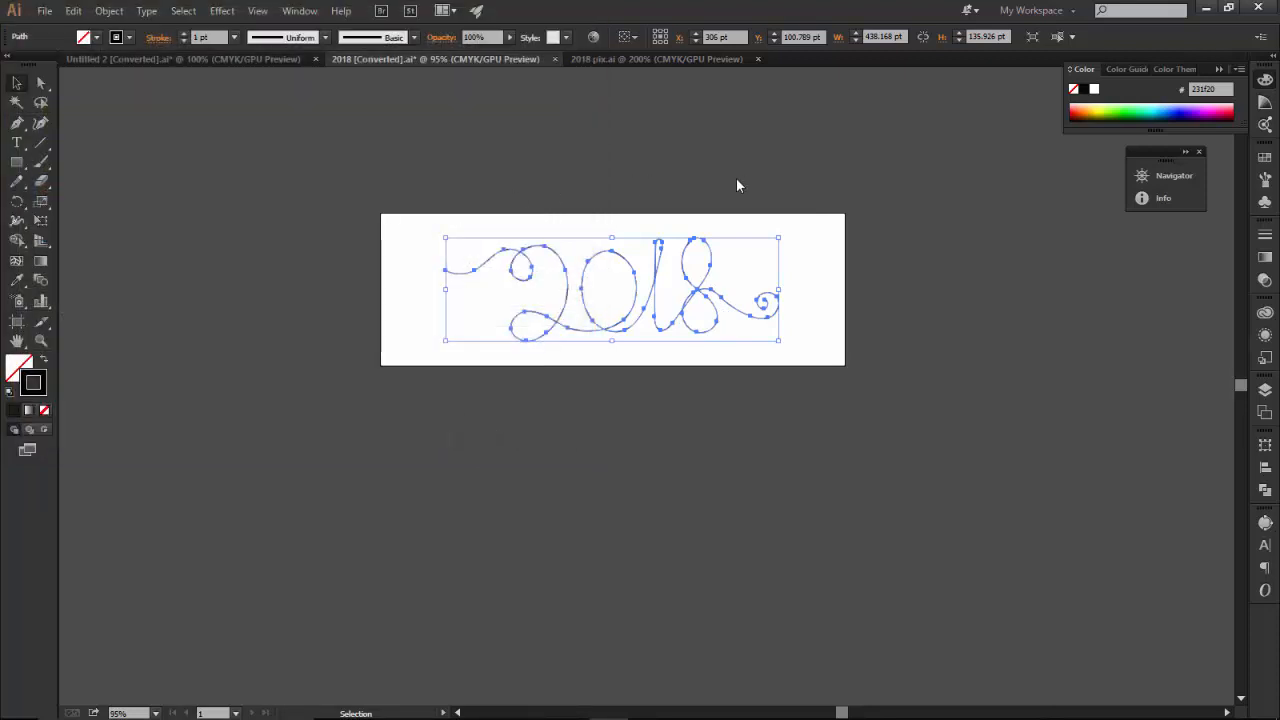
Choose Illustrator 8 as the version in the Illustrator Options and cancel the dialog
left_click(591, 148)
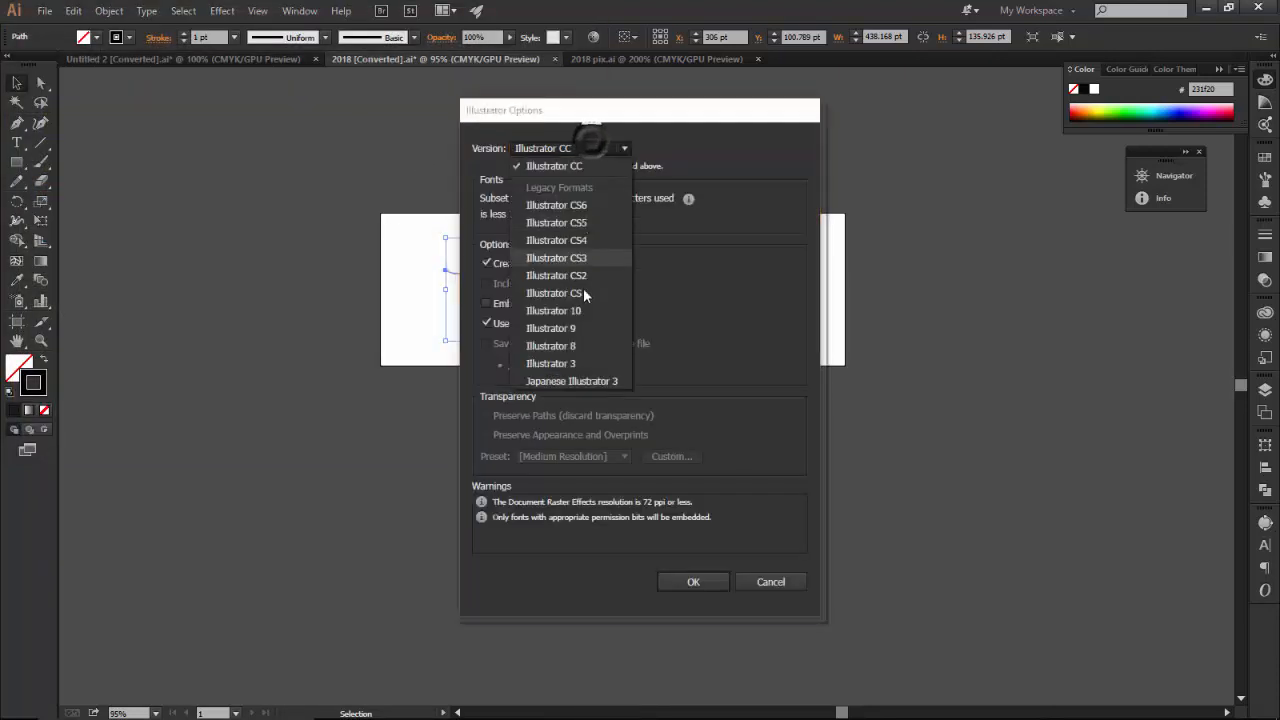
left_click(555, 346)
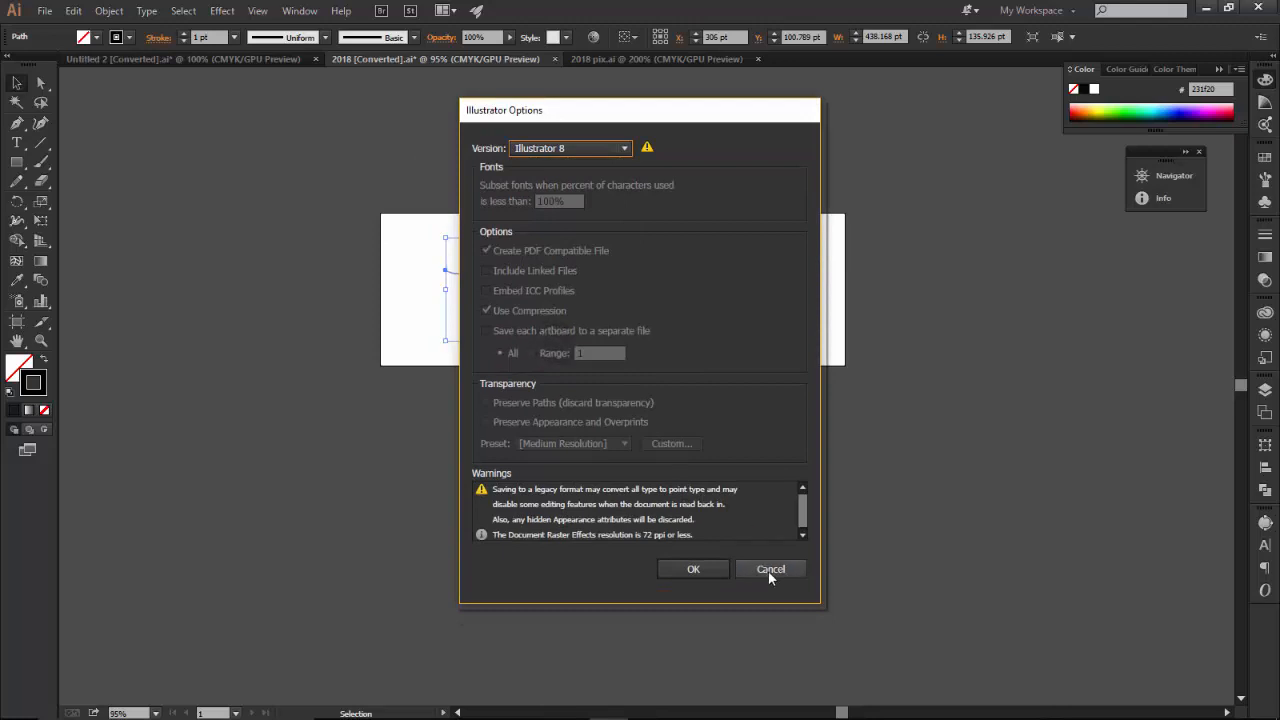
left_click(767, 569)
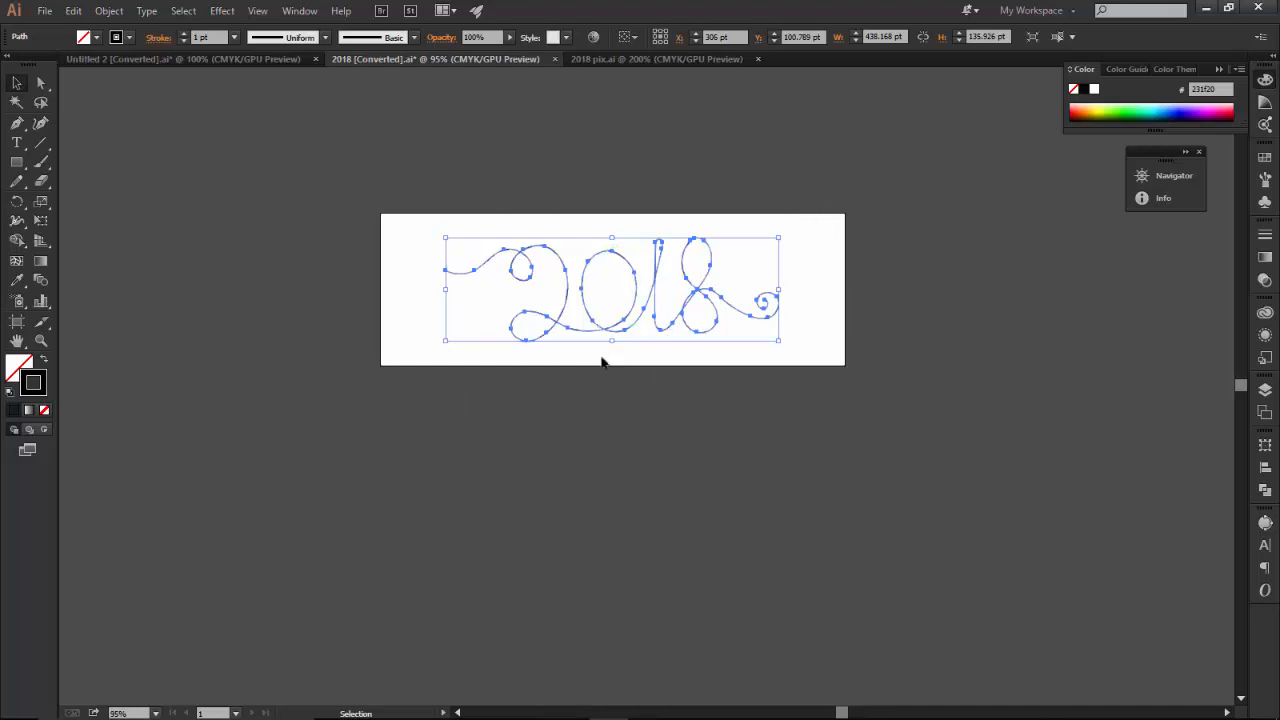
Deselect the path and view the finished artwork in the 2018 pix.ai document
left_click(920, 215)
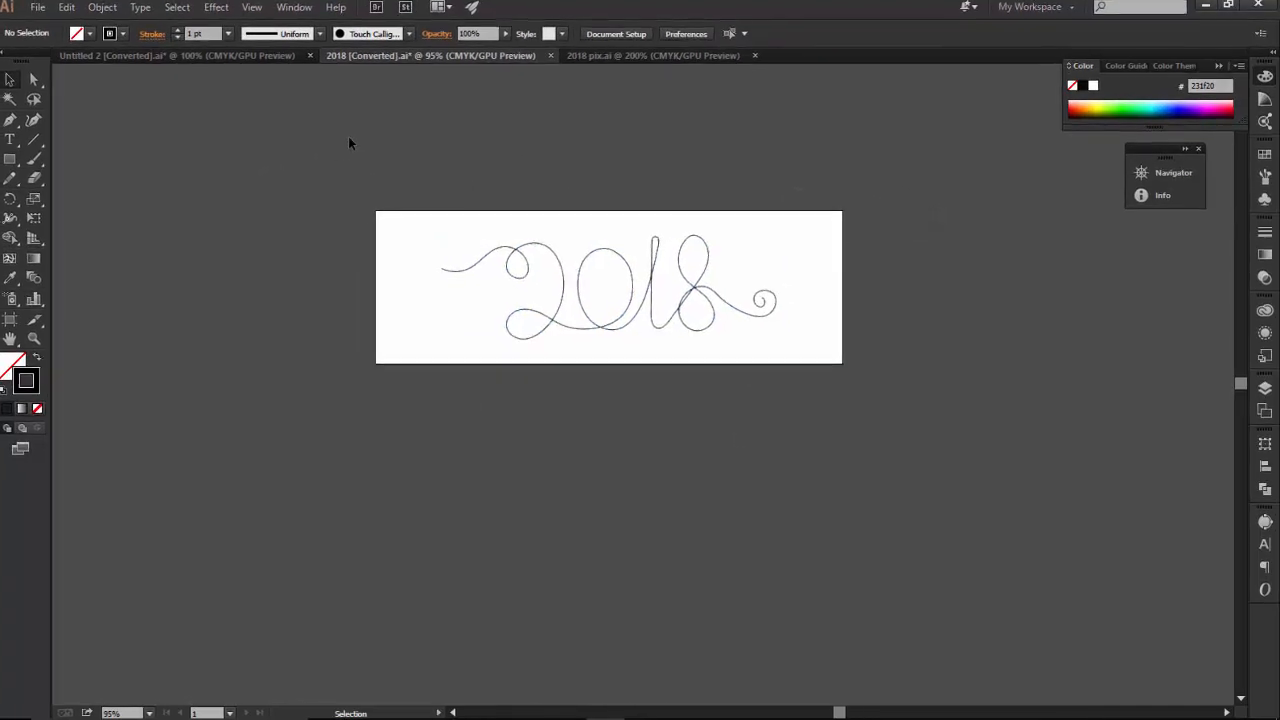
left_click(655, 53)
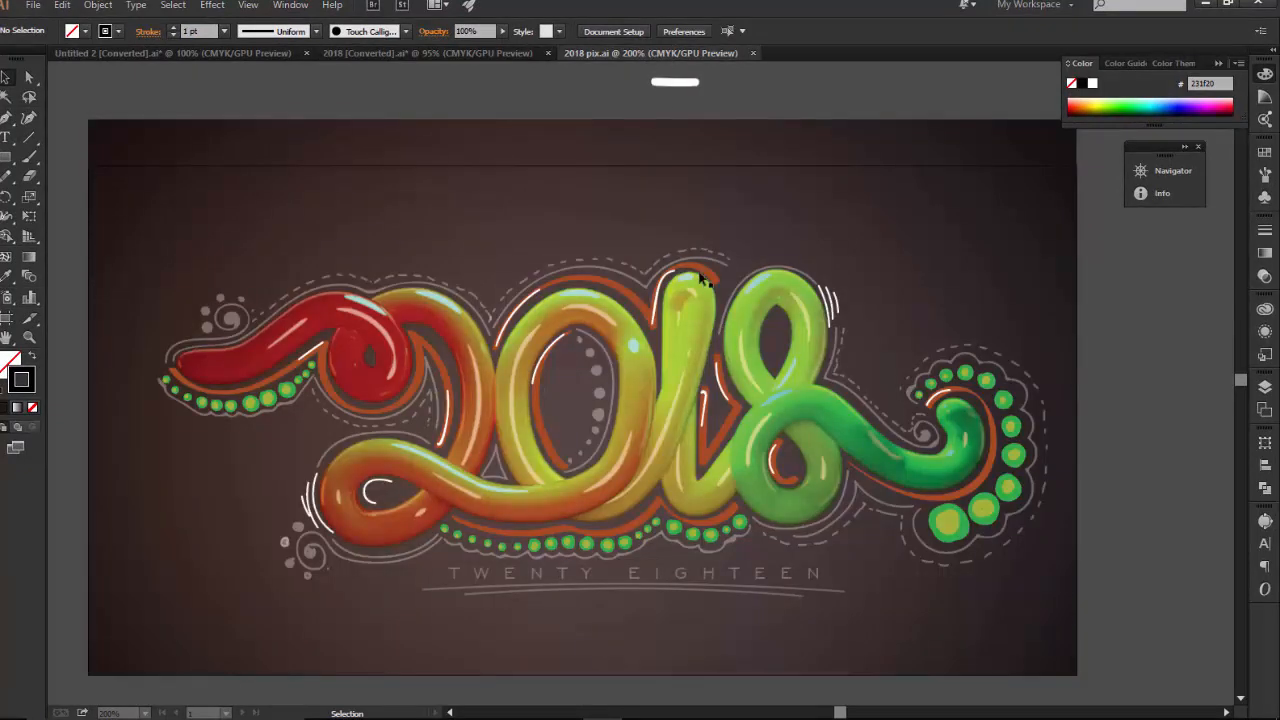
left_click(751, 289)
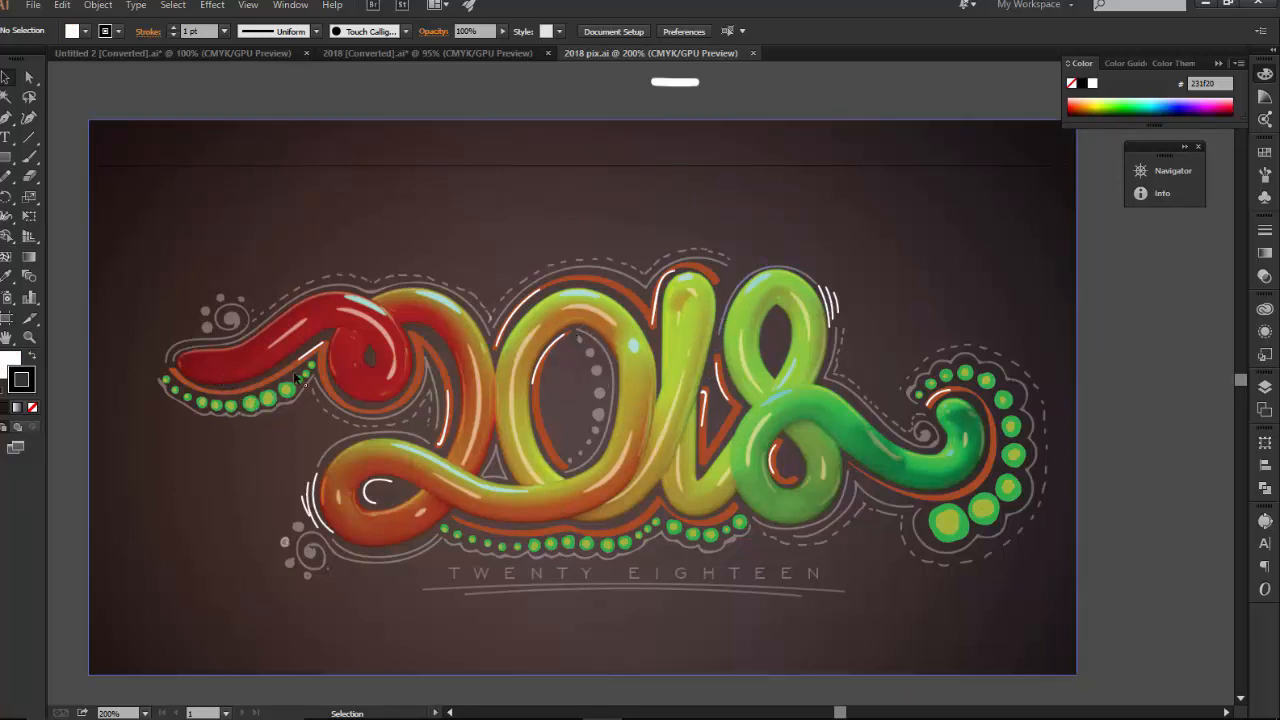
Return to the 2018 [Converted] document and switch over to Cinema 4D
left_click(438, 53)
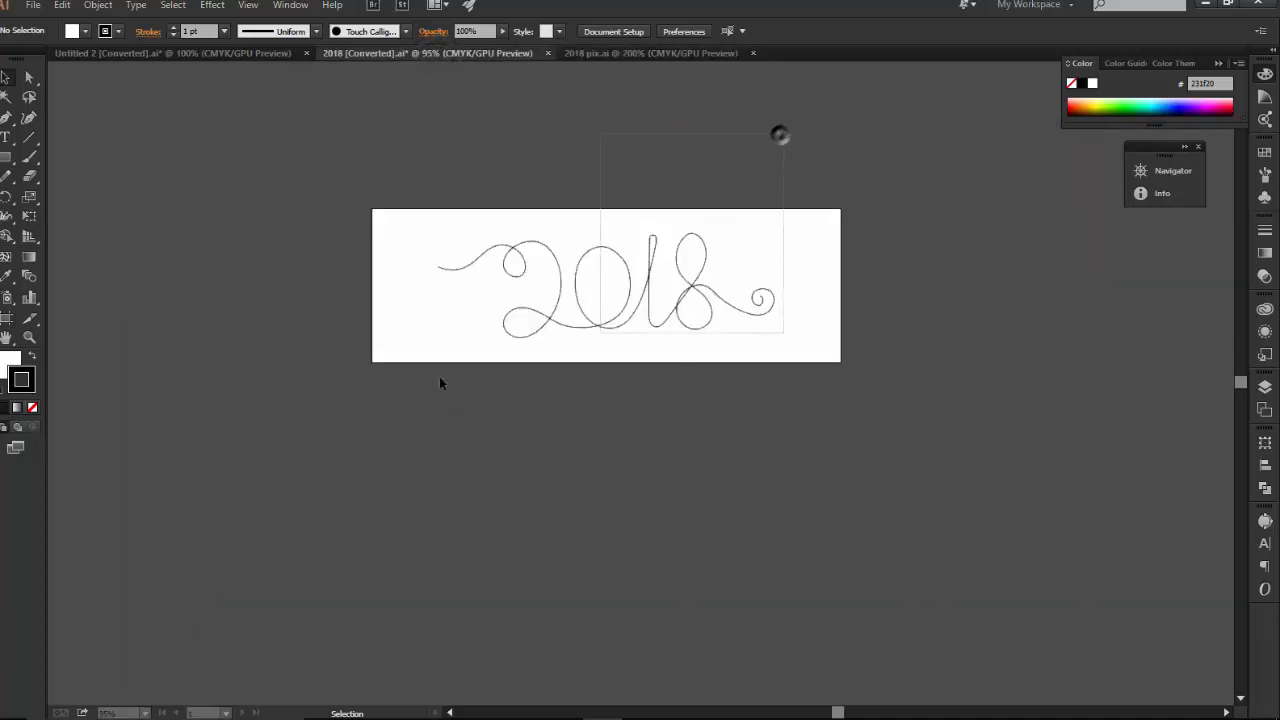
key("ctrl+a")
left_click(637, 585)
mouse_move(563, 685)
left_click(483, 704)
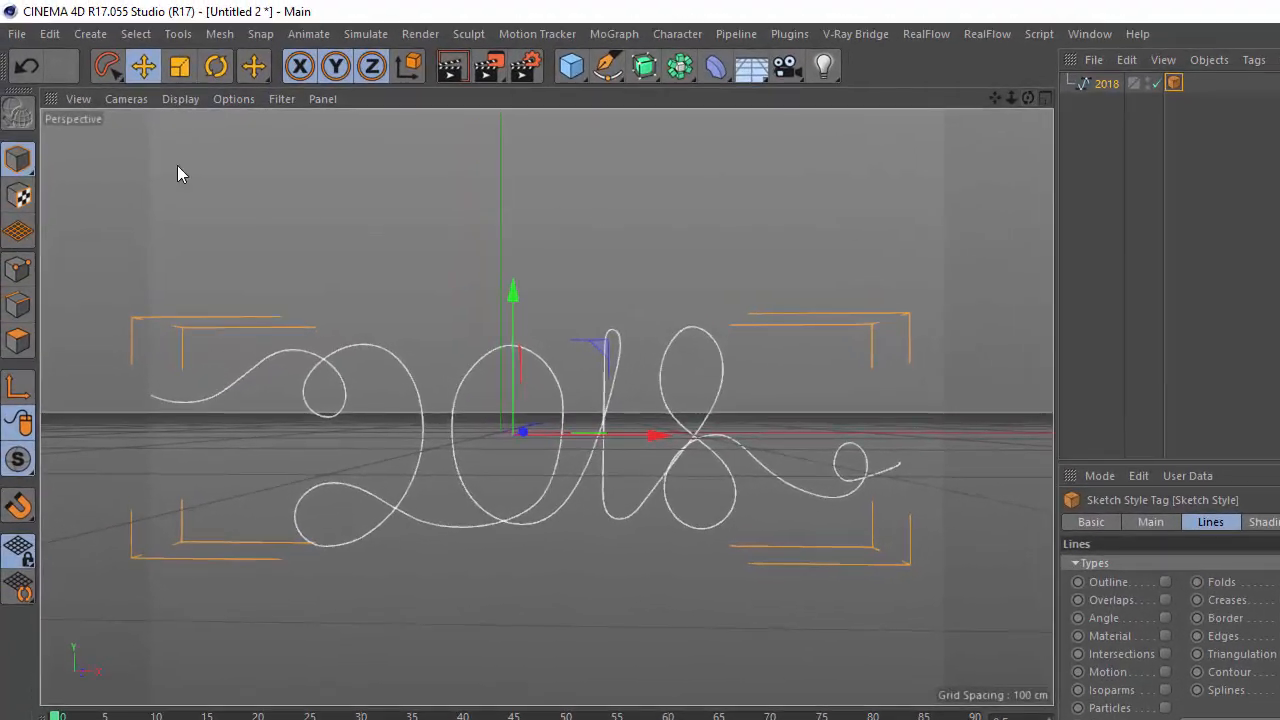
Try to open the 2018 pix file from the Documents folder
left_click(17, 34)
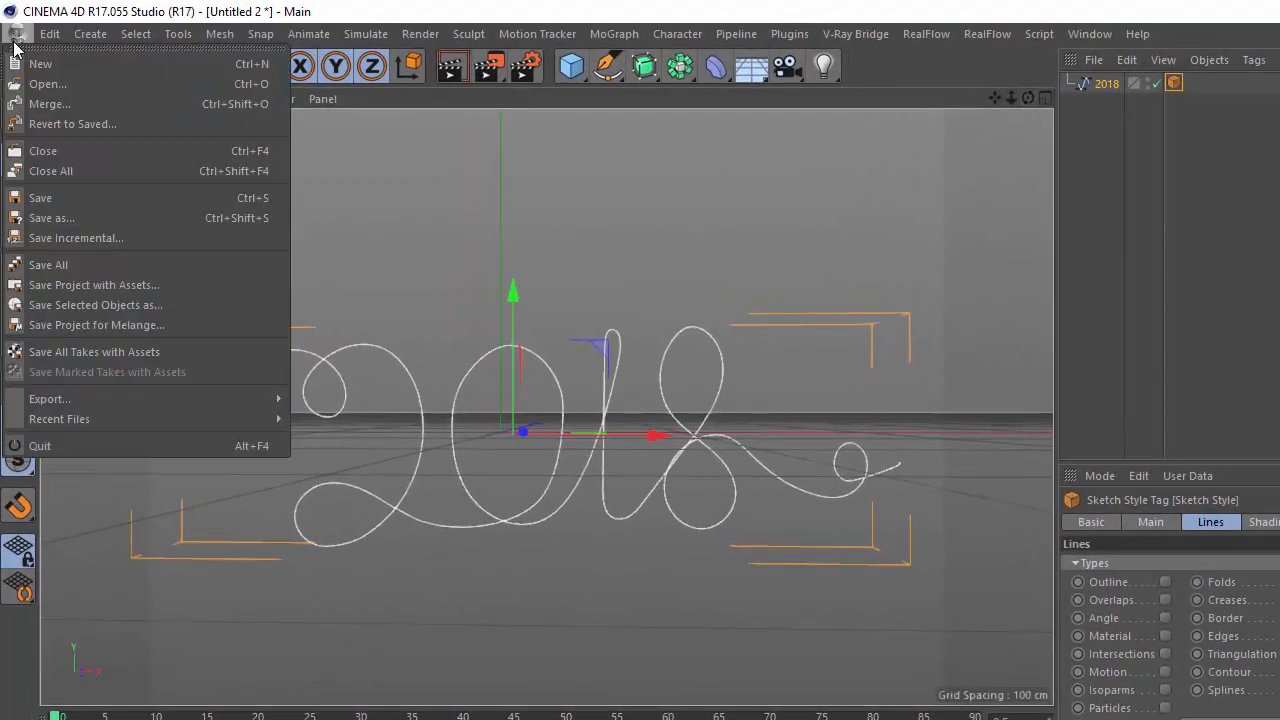
left_click(60, 84)
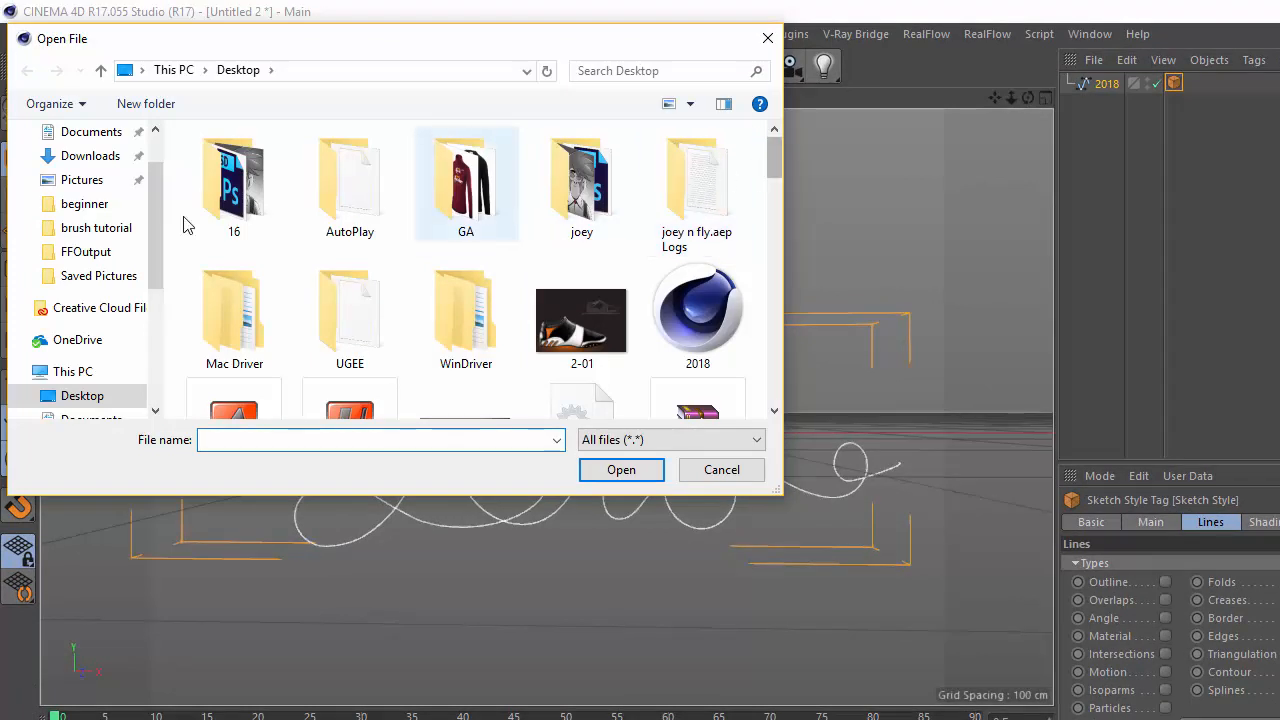
left_click(100, 132)
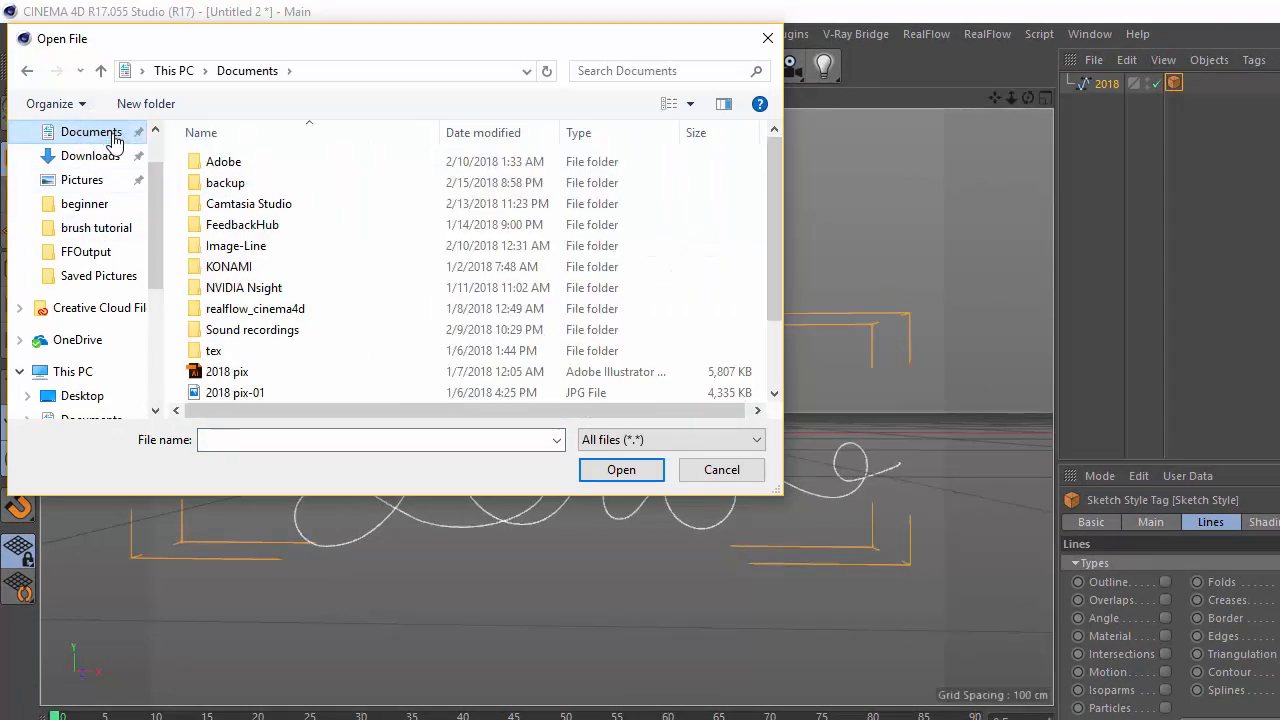
left_click(253, 370)
scroll(250, 360, "down", 2)
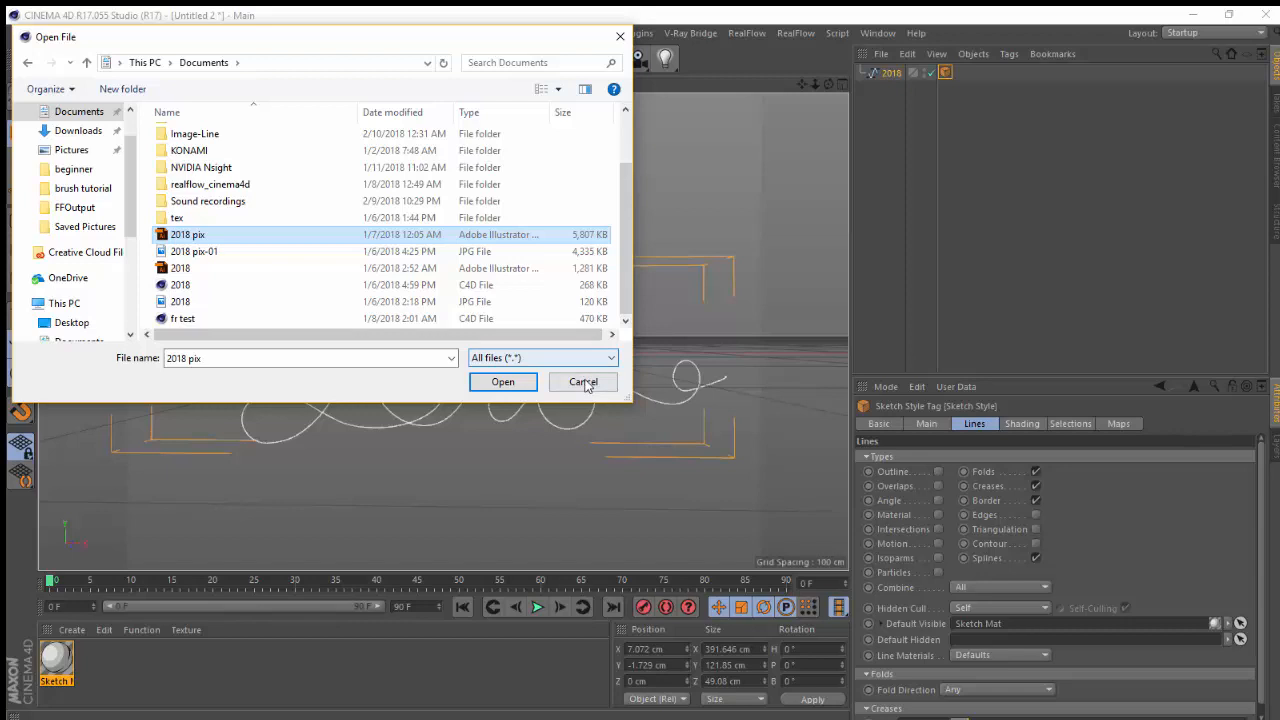
left_click(584, 383)
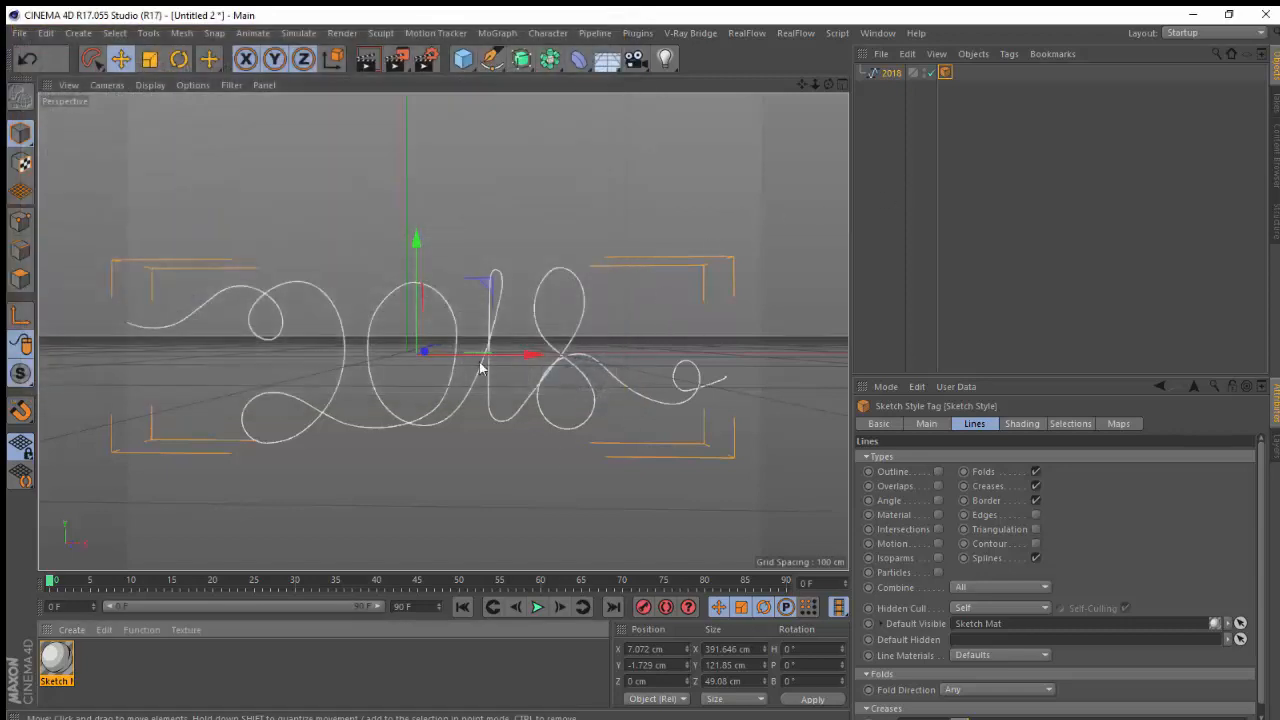
Orbit the viewport and compare the 2018 spline with the 2018 pix.ai artwork in Illustrator
mouse_move(827, 84)
left_mouse_down()
mouse_move(639, 137)
mouse_move(757, 71)
mouse_move(669, 94)
mouse_move(720, 74)
mouse_move(740, 87)
mouse_move(649, 123)
mouse_move(654, 94)
mouse_move(669, 83)
mouse_move(683, 100)
mouse_move(509, 343)
left_mouse_up()
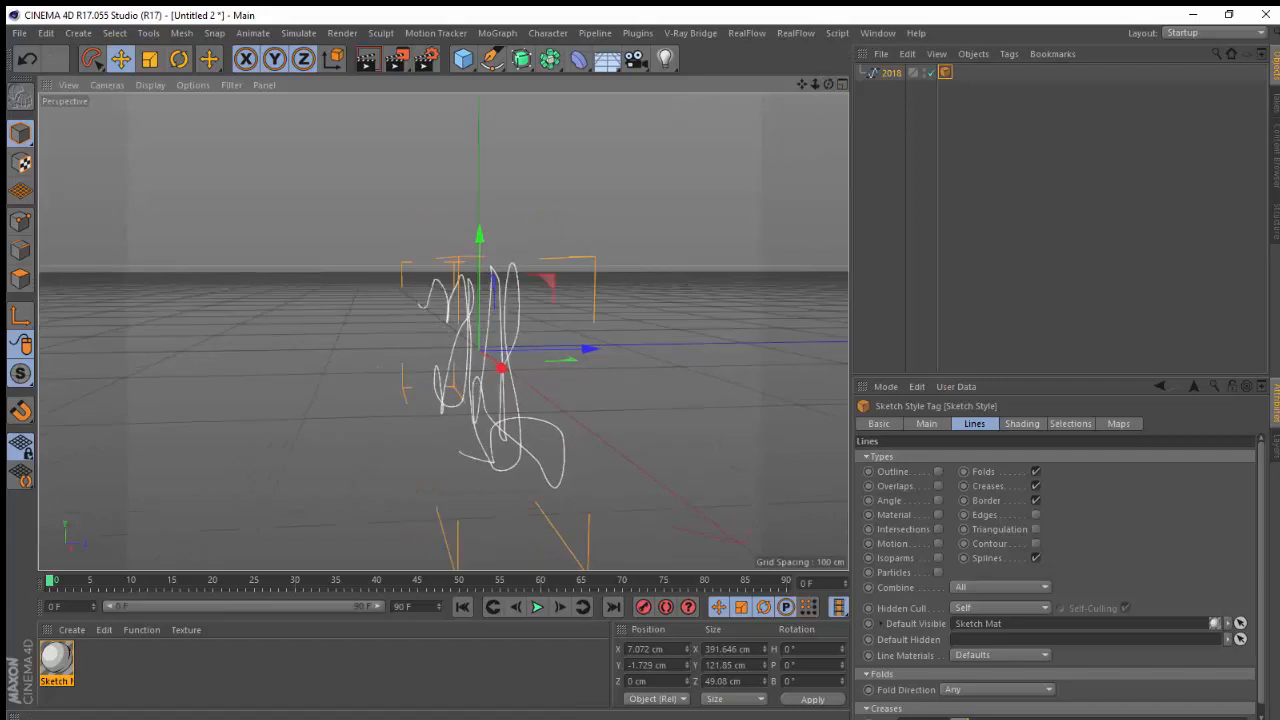
left_click(614, 709)
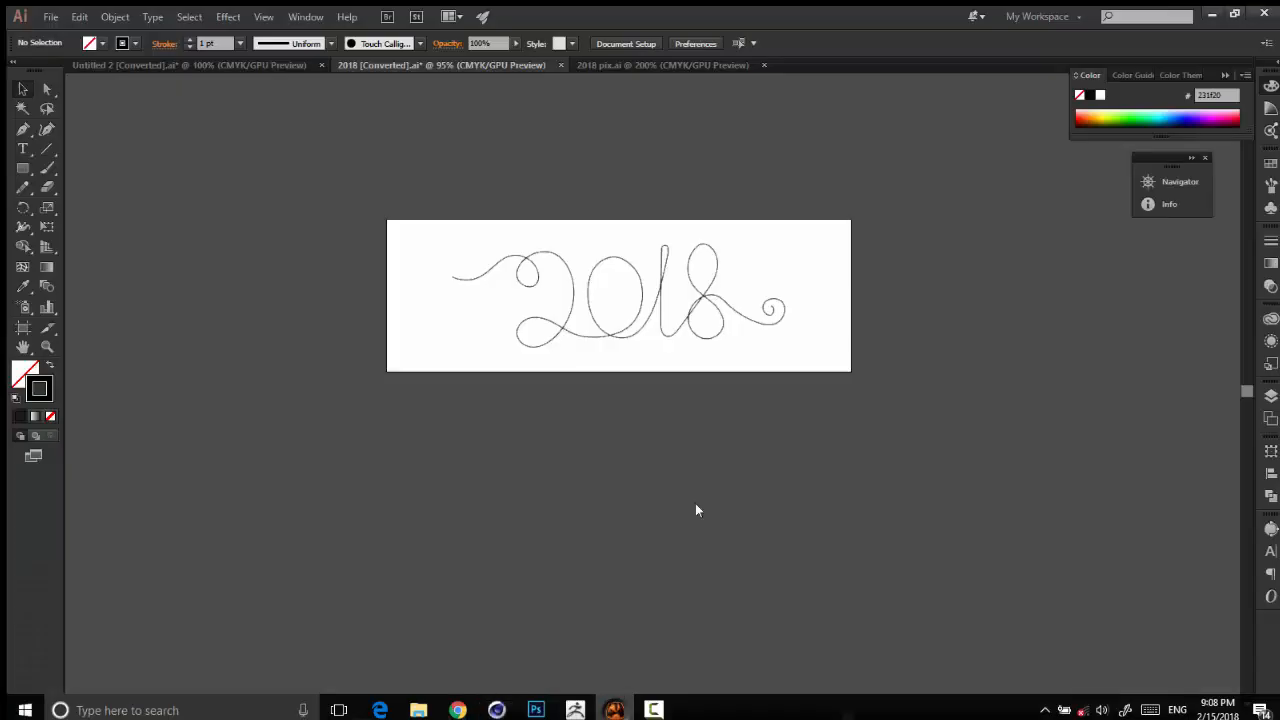
left_click(665, 65)
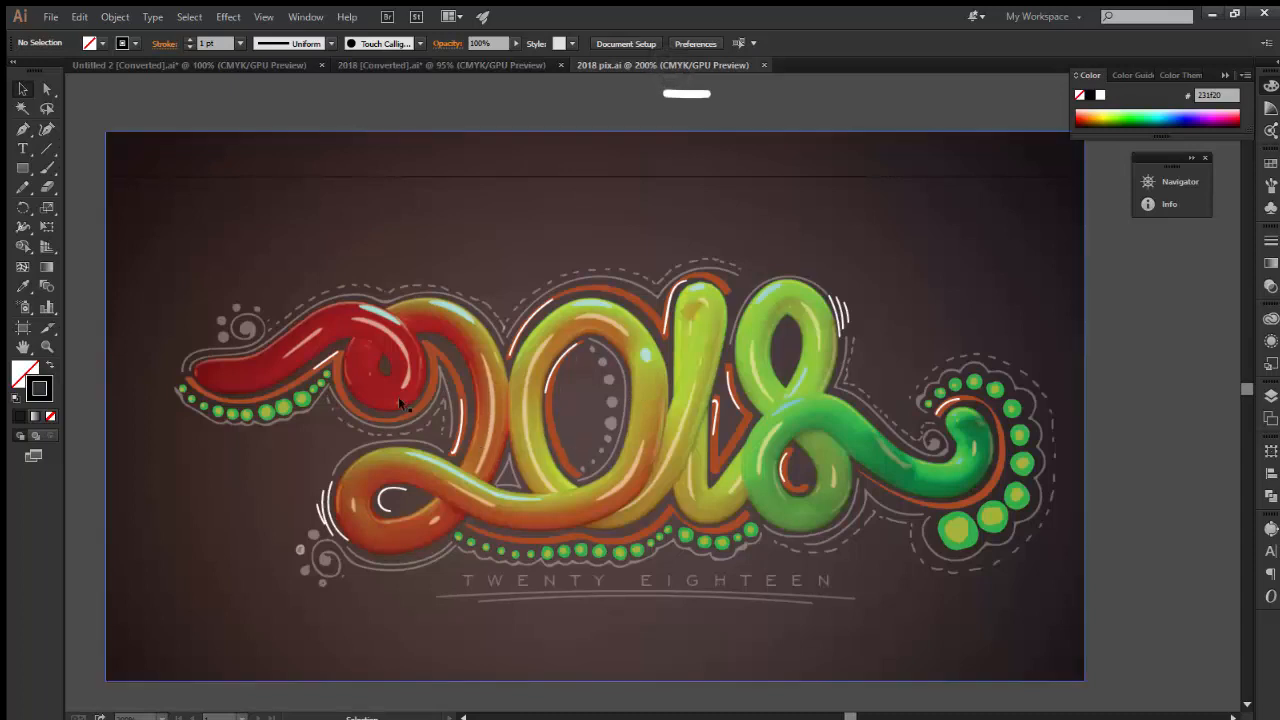
key("d")
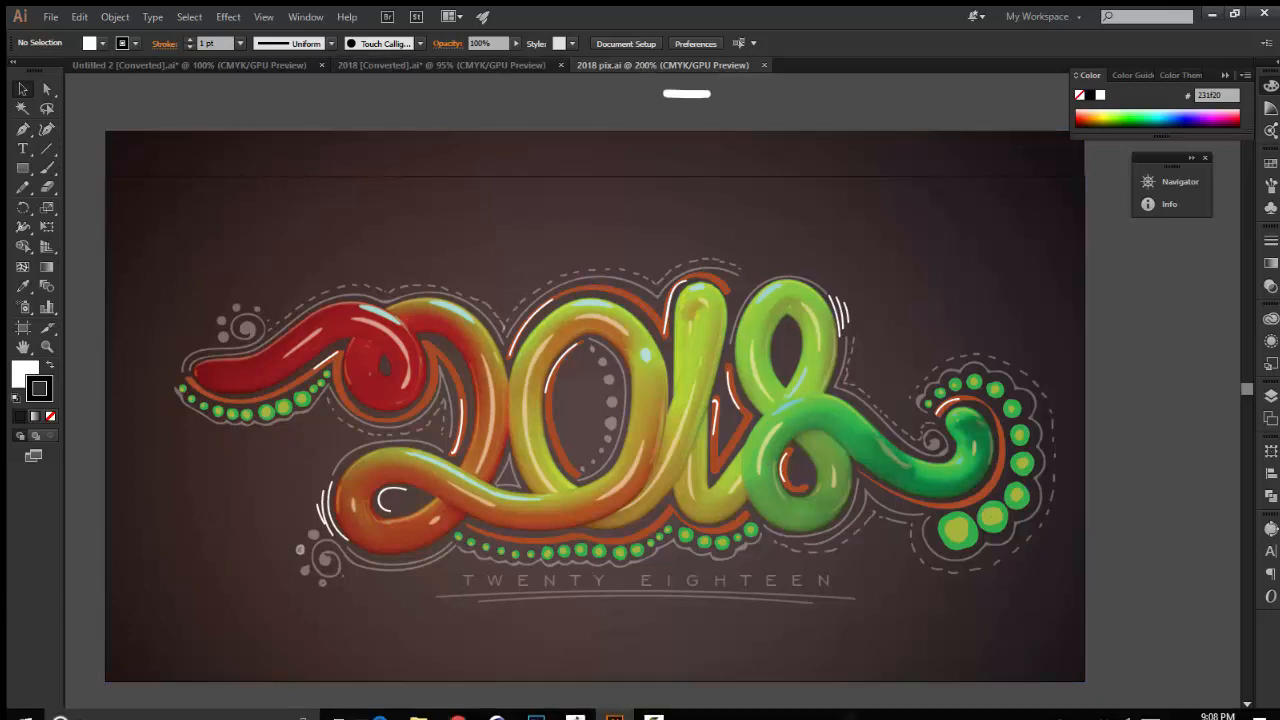
left_click(496, 710)
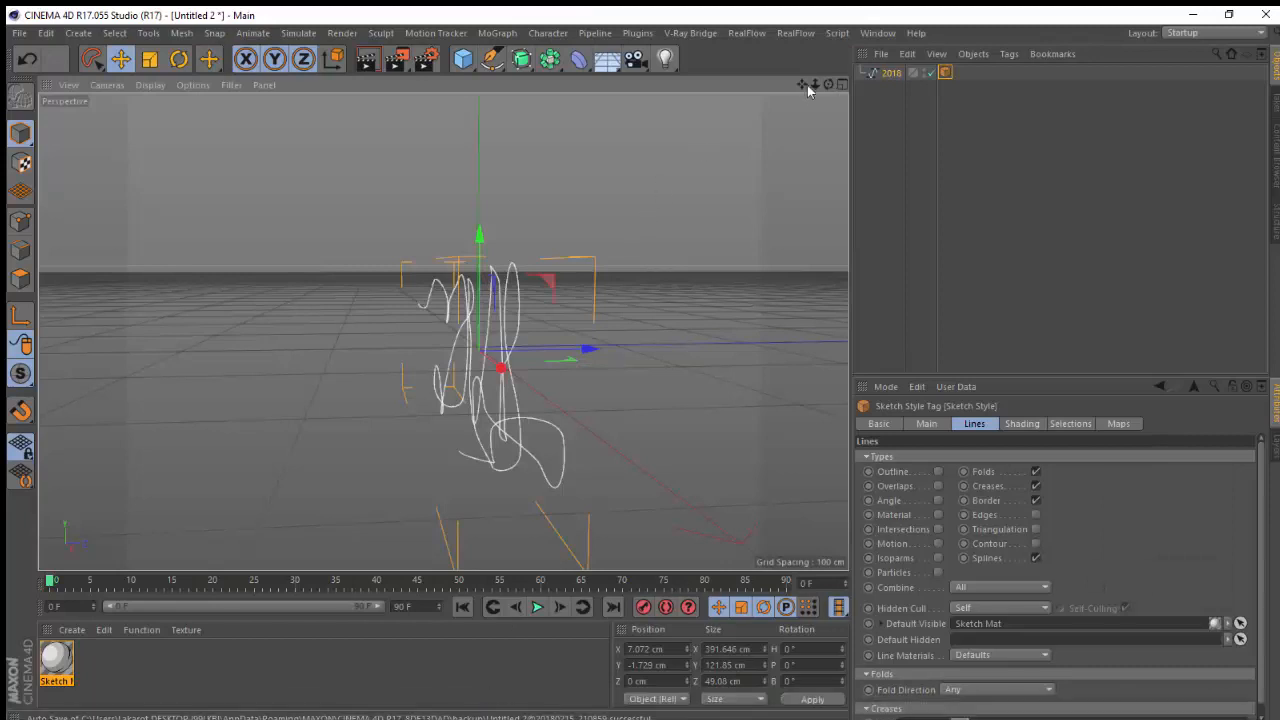
Reset the view, switch to Points mode and move a point on the 2018 spline upward
left_click_drag(857, 67, 948, 60)
mouse_move(814, 83)
left_mouse_down()
mouse_move(794, 122)
mouse_move(830, 88)
mouse_move(776, 132)
mouse_move(699, 145)
mouse_move(685, 108)
mouse_move(780, 114)
mouse_move(906, 214)
mouse_move(840, 257)
mouse_move(796, 154)
mouse_move(824, 98)
left_mouse_up()
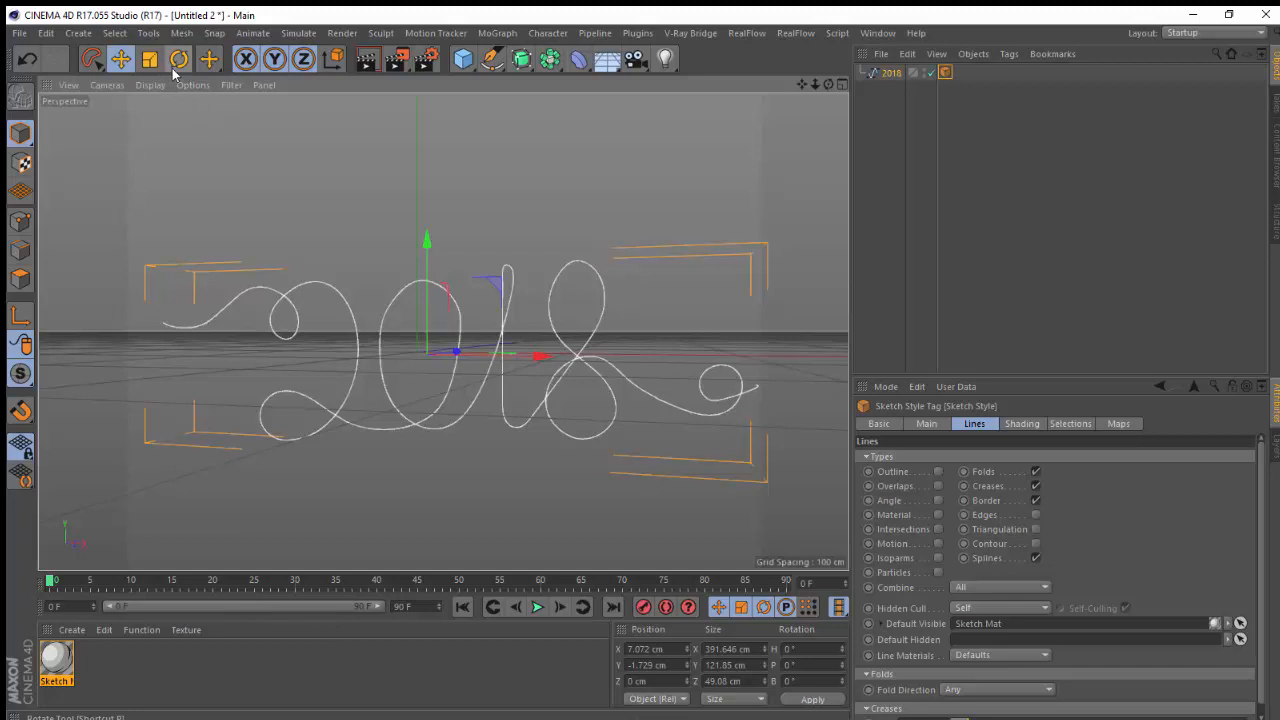
left_click(21, 222)
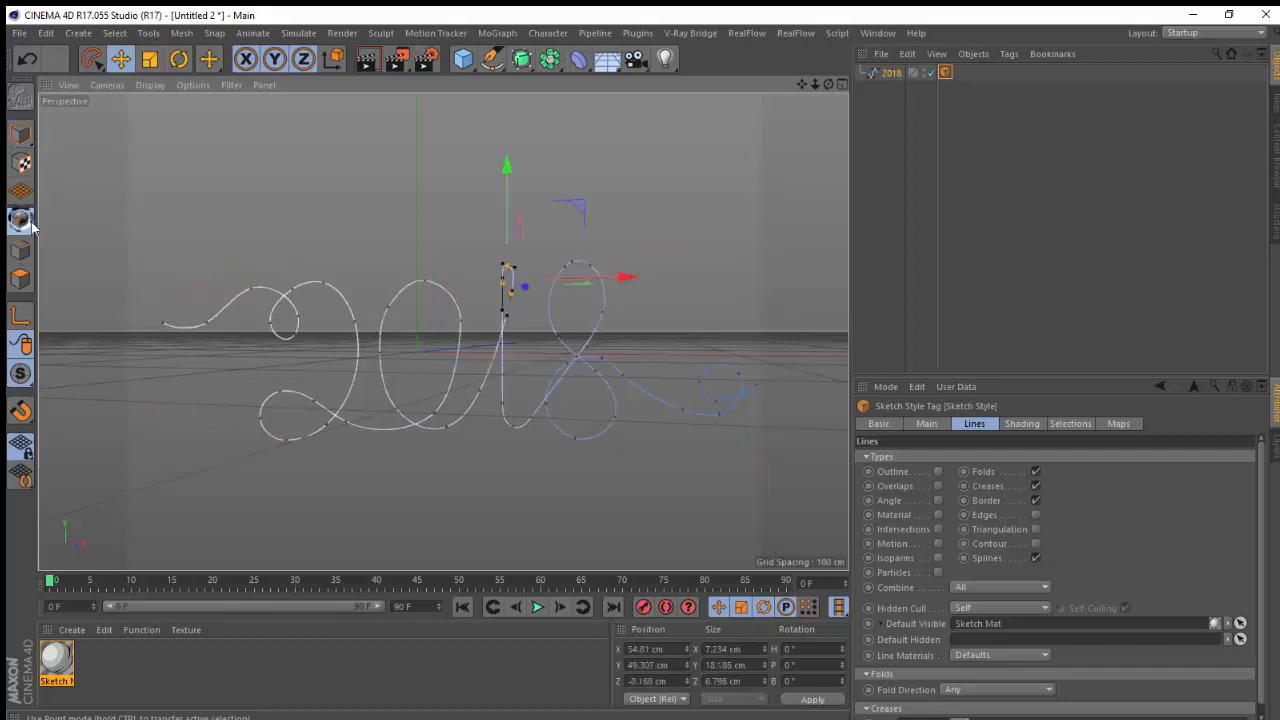
left_click_drag(828, 84, 763, 228)
left_click(703, 181)
left_click(447, 279)
left_click_drag(510, 227, 532, 204)
Orbit around the 2018 spline, select a point and move it slightly in depth
left_click_drag(830, 88, 600, 230)
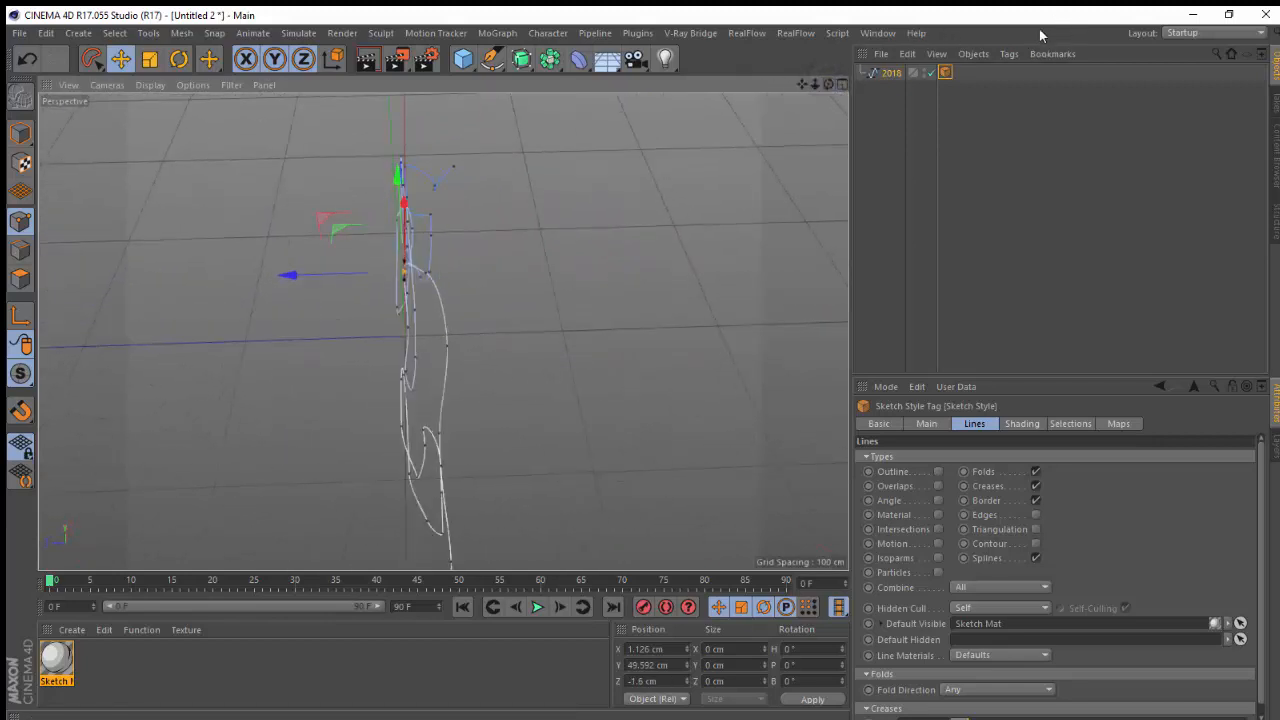
left_click(428, 276)
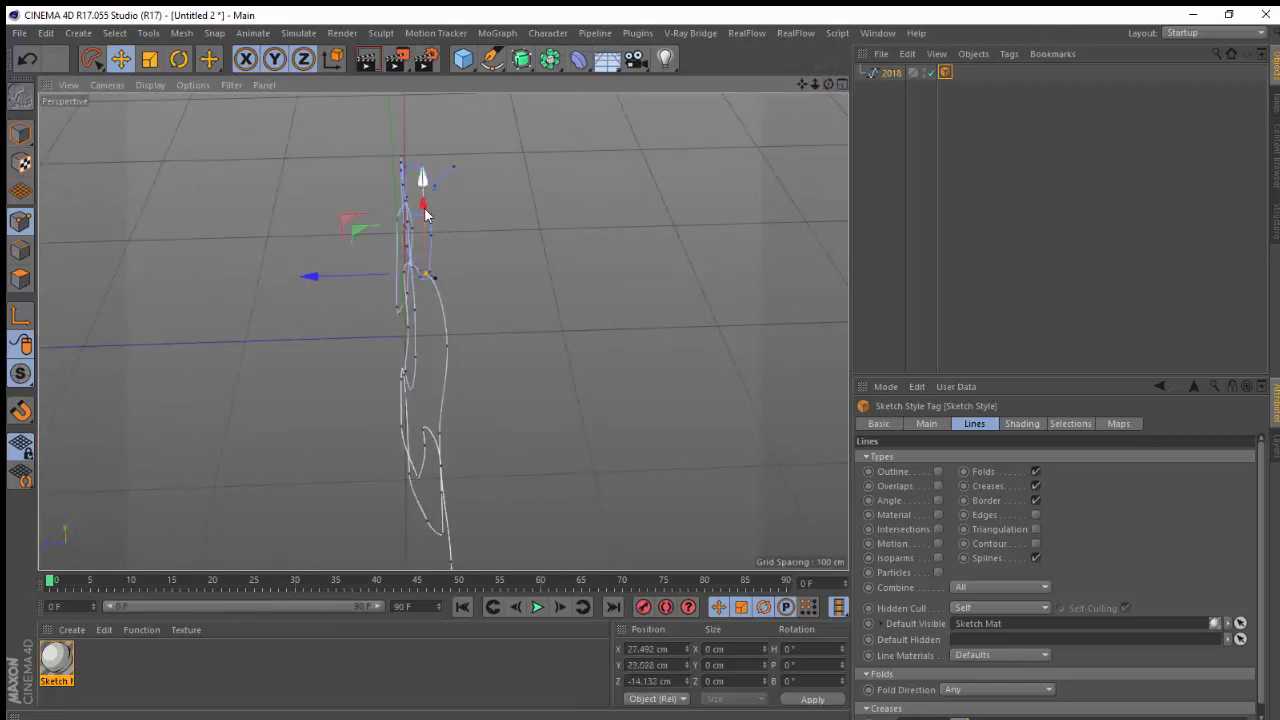
left_click_drag(827, 80, 690, 170)
left_click_drag(578, 58, 370, 96)
left_click(459, 351)
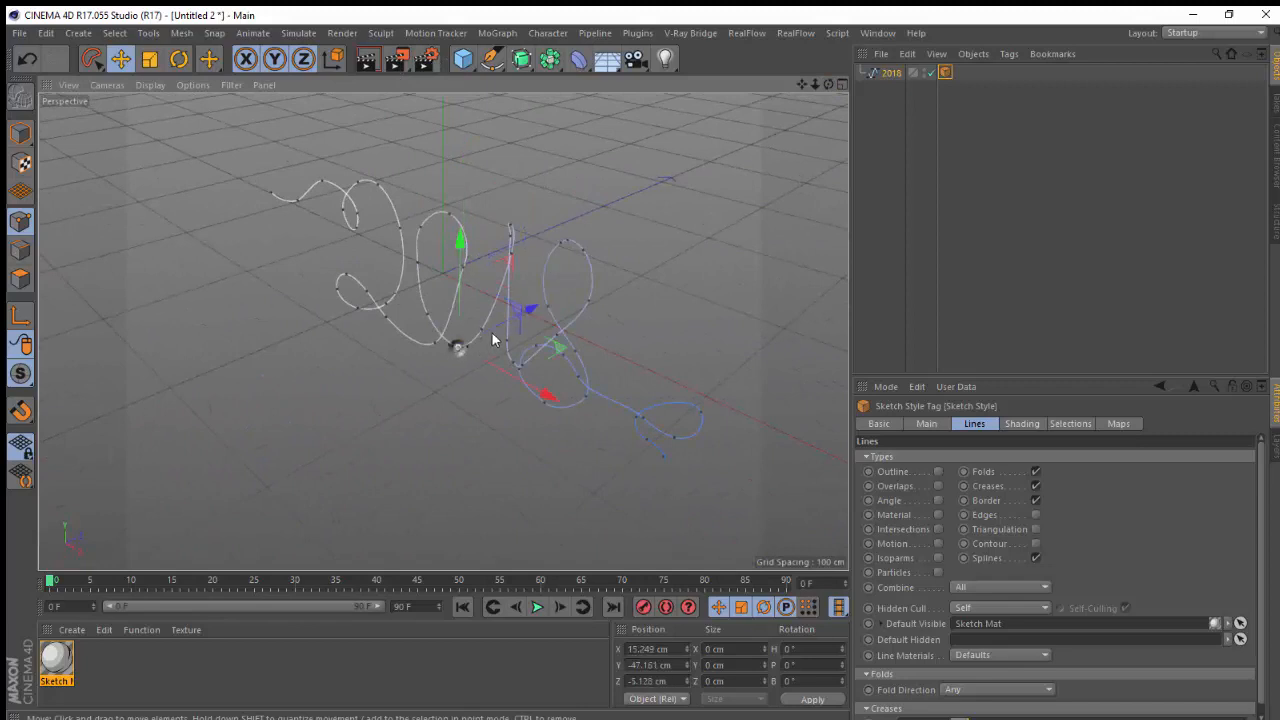
mouse_move(530, 312)
left_mouse_down()
mouse_move(583, 286)
mouse_move(532, 332)
mouse_move(544, 313)
left_mouse_up()
key("ctrl+z")
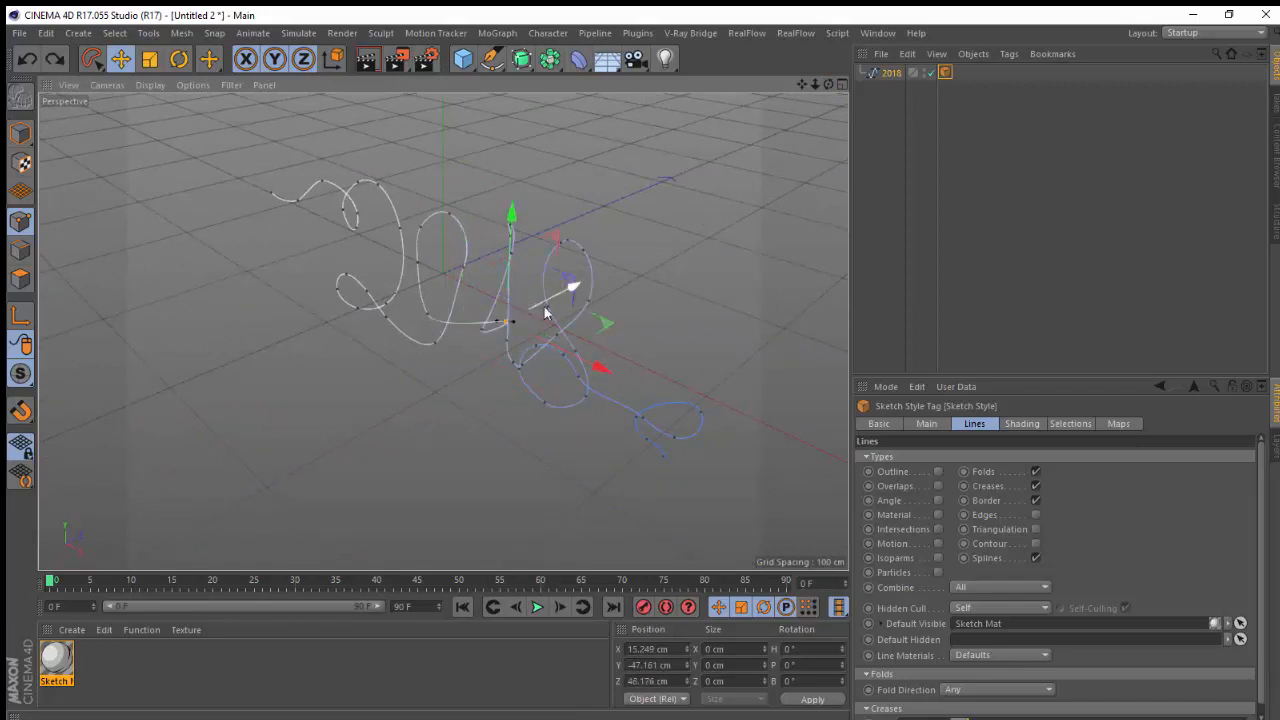
key("ctrl+y")
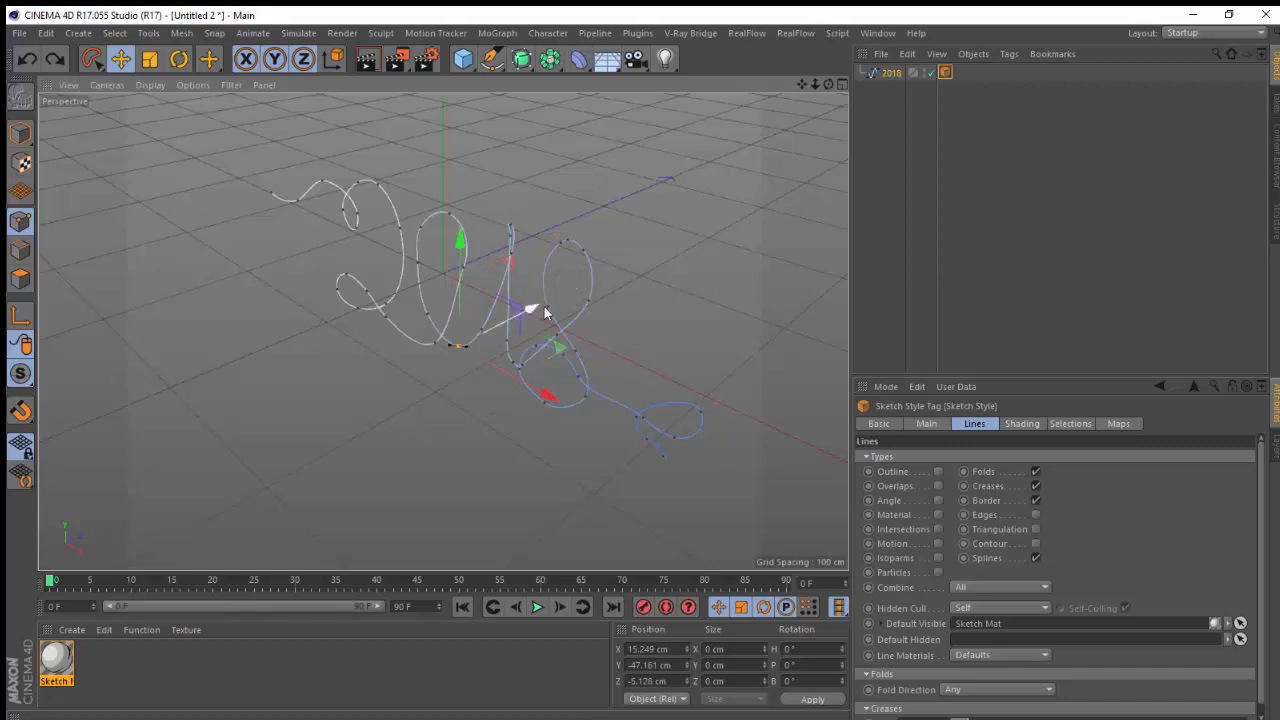
Add a Spline Wrap deformer to the scene
left_click_drag(828, 84, 1060, 28)
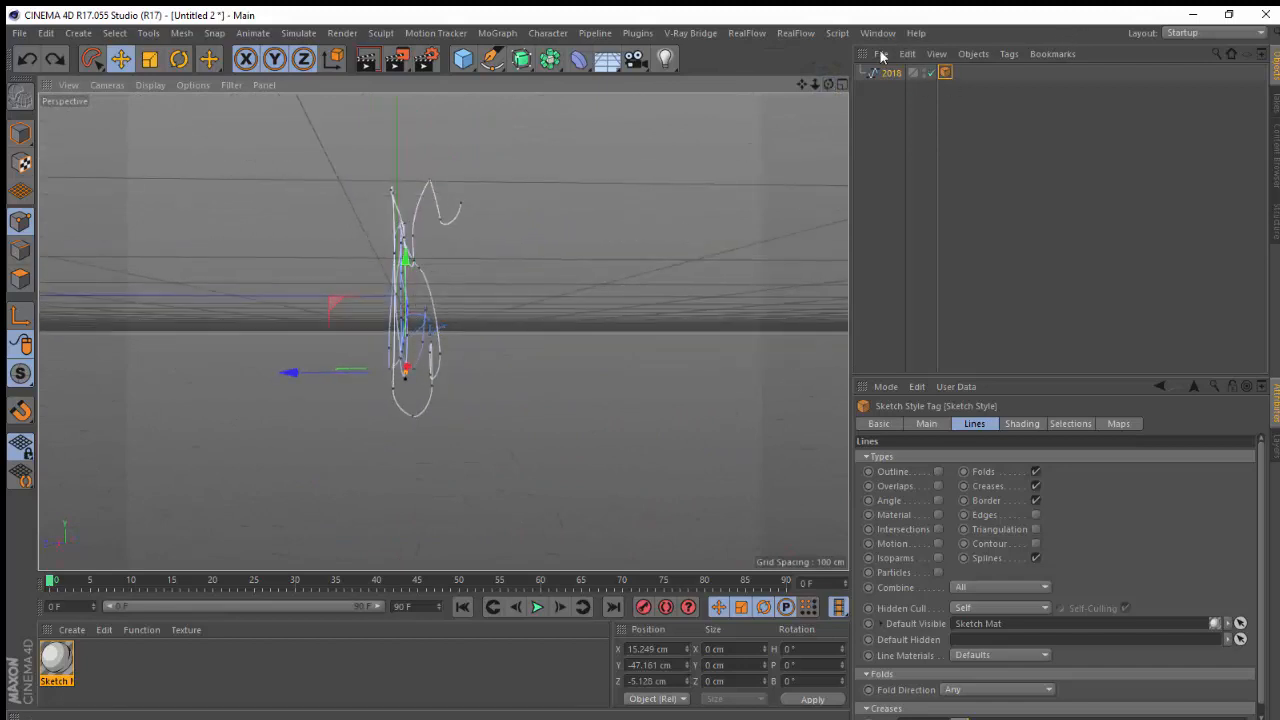
left_click_drag(828, 84, 649, 100)
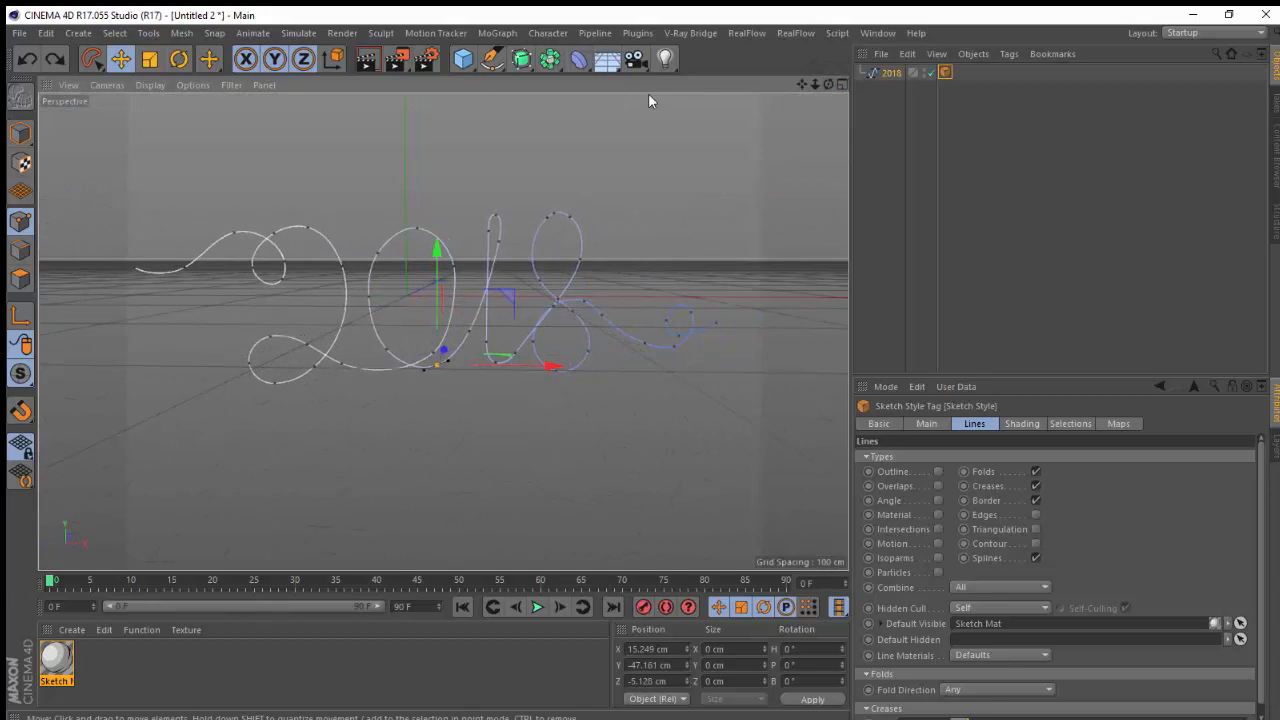
left_click_drag(816, 91, 798, 95)
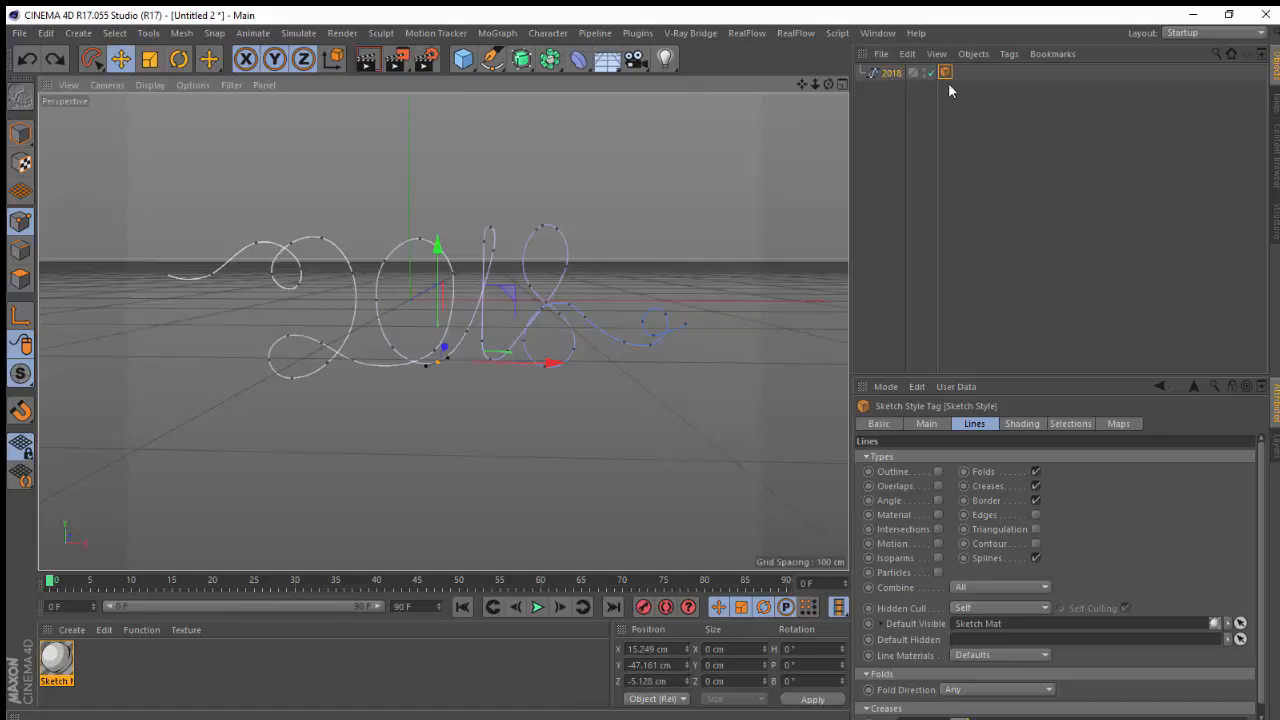
left_click(583, 62)
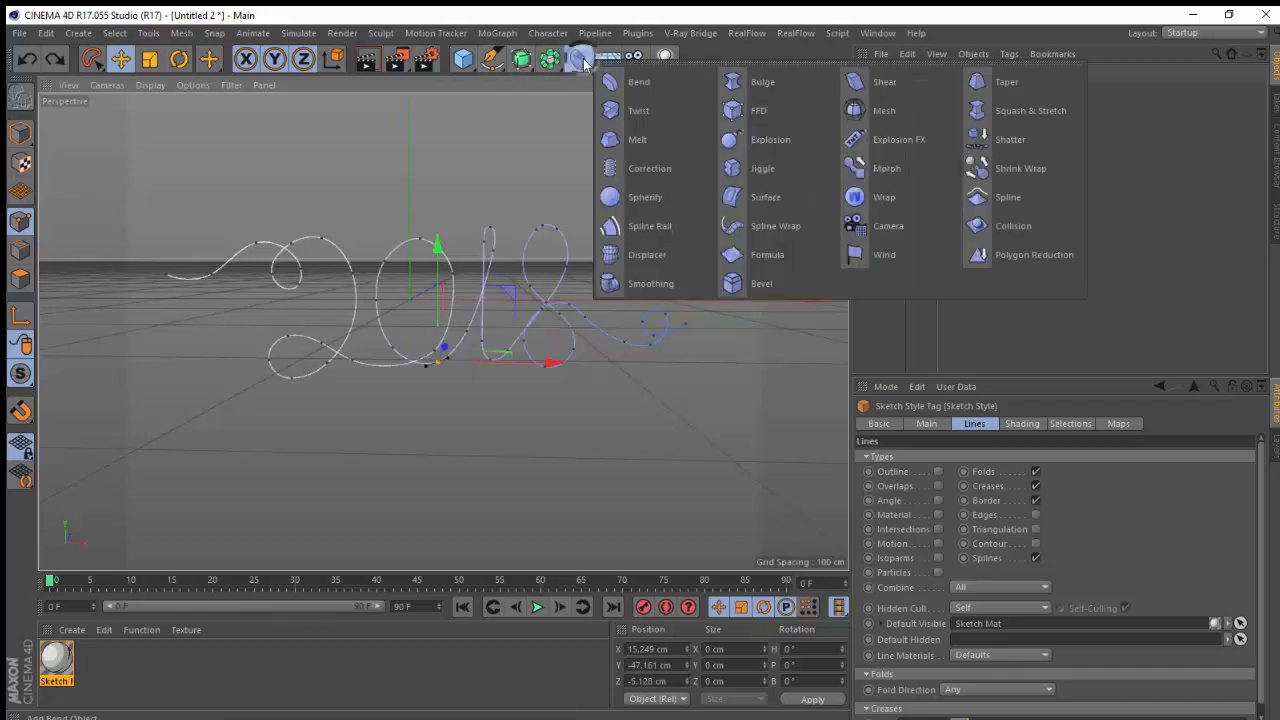
left_click(808, 221)
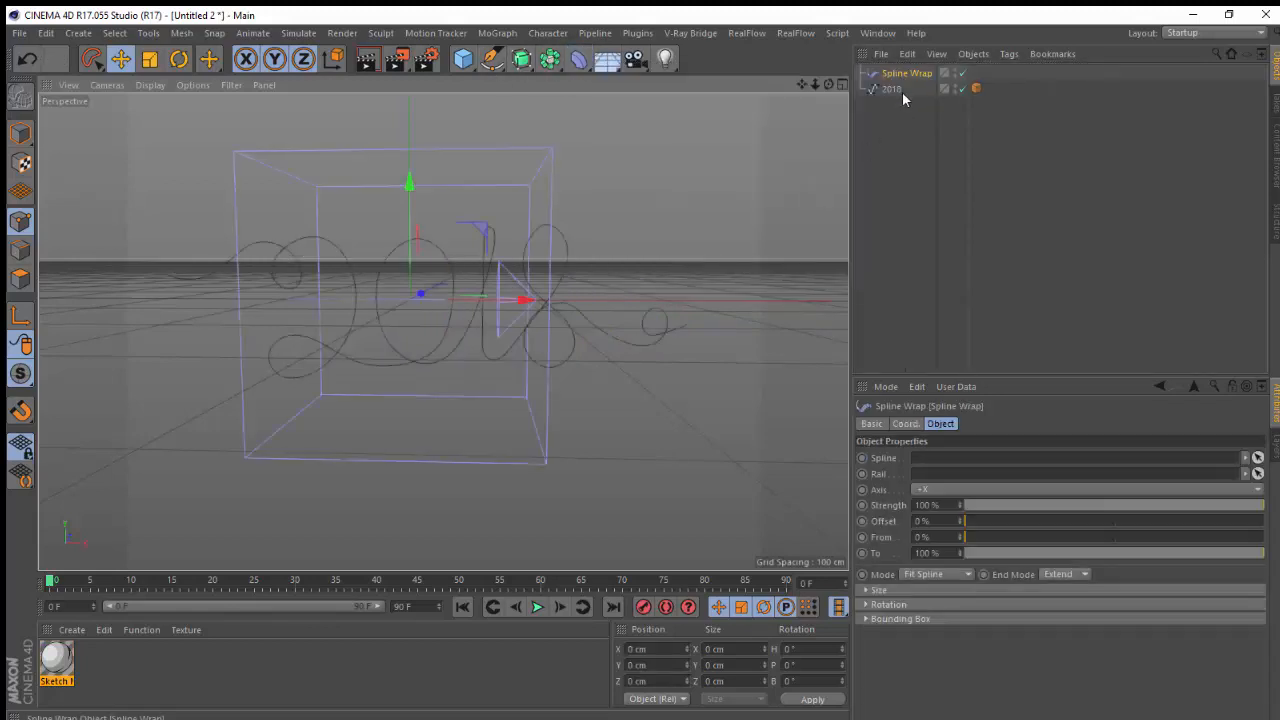
Assign the 2018 spline to the Spline Wrap's Spline field
left_click(903, 76)
left_click_drag(889, 91, 915, 457)
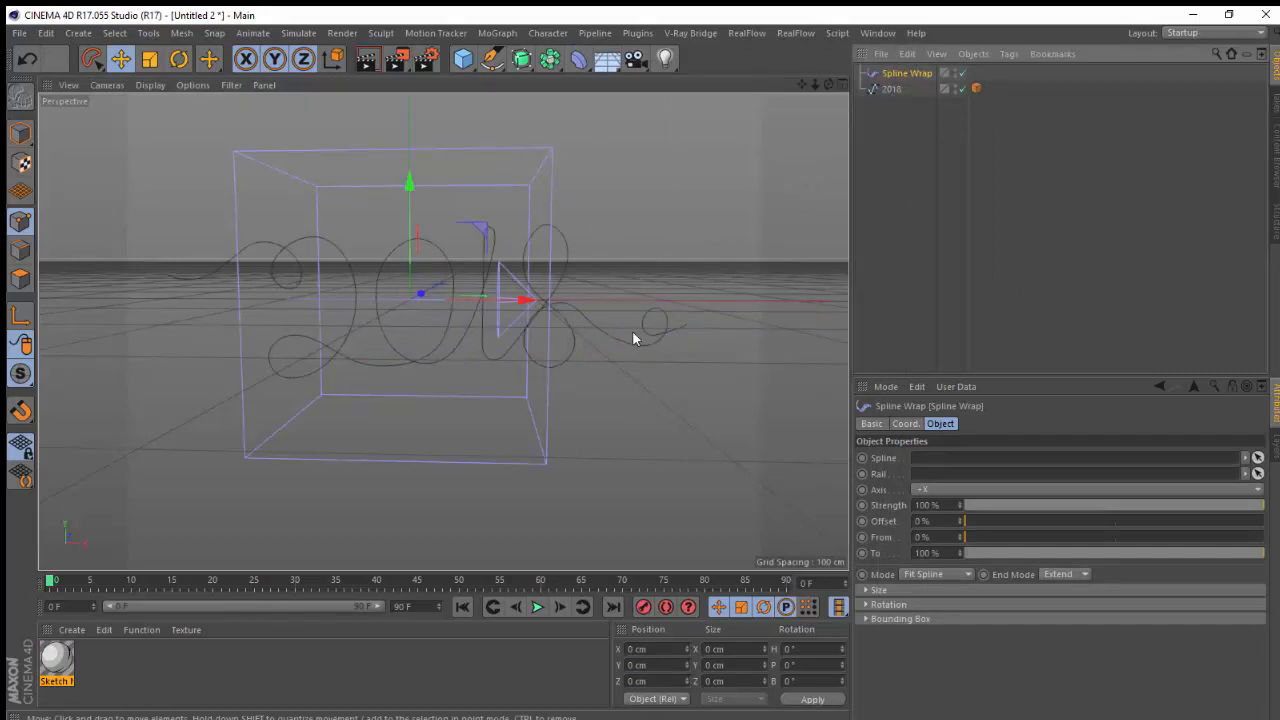
left_click_drag(894, 121, 921, 458)
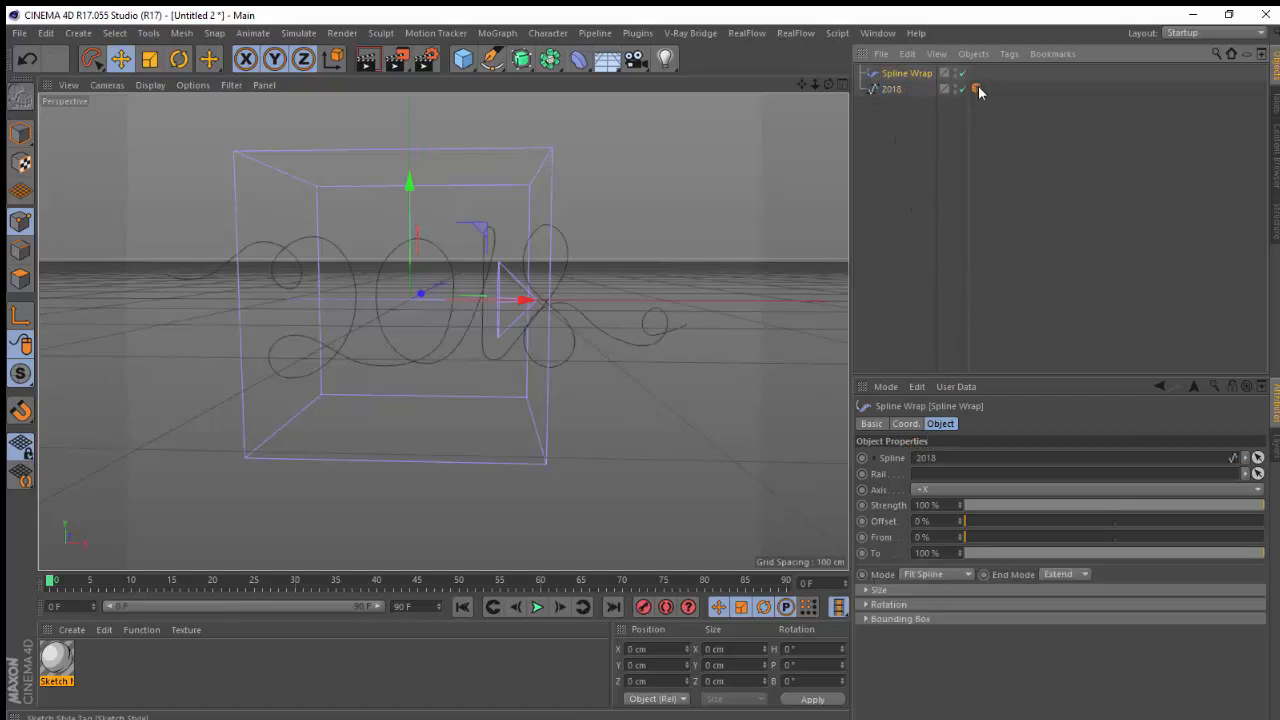
Delete the Sketch Style tag from the 2018 spline and reselect the Spline Wrap
left_click(976, 88)
key("Delete")
left_click(945, 307)
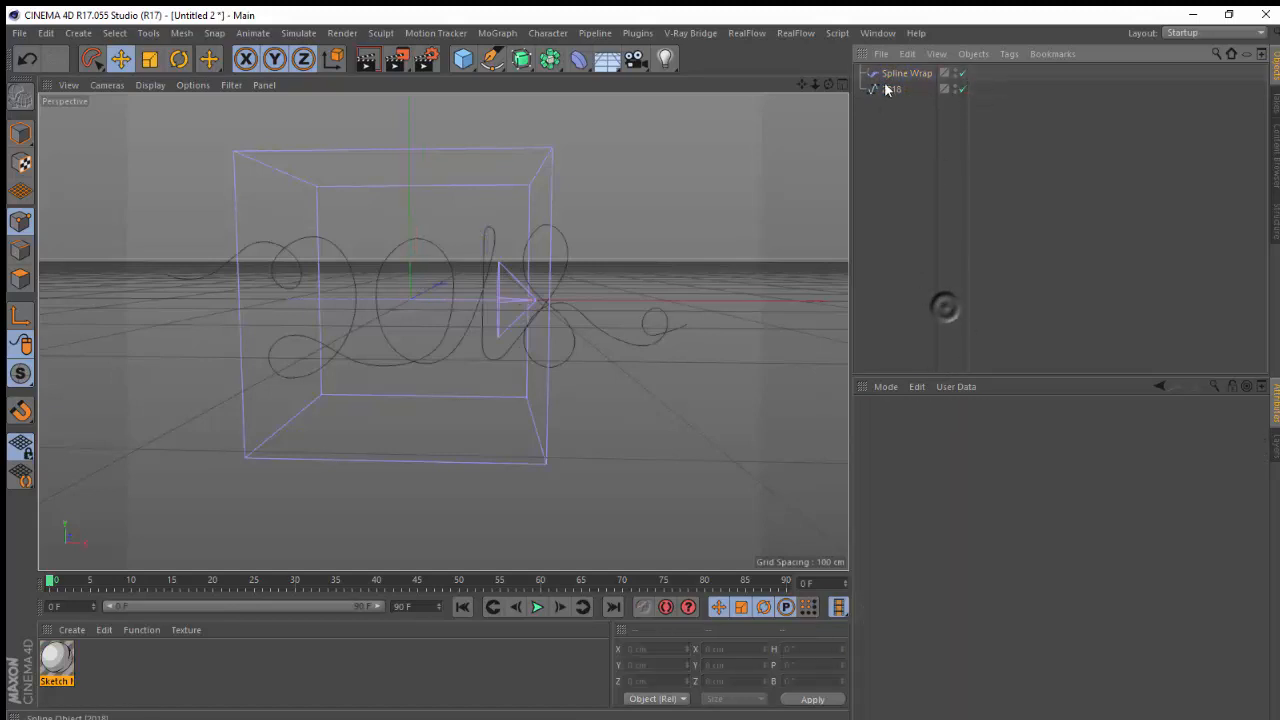
left_click(897, 74)
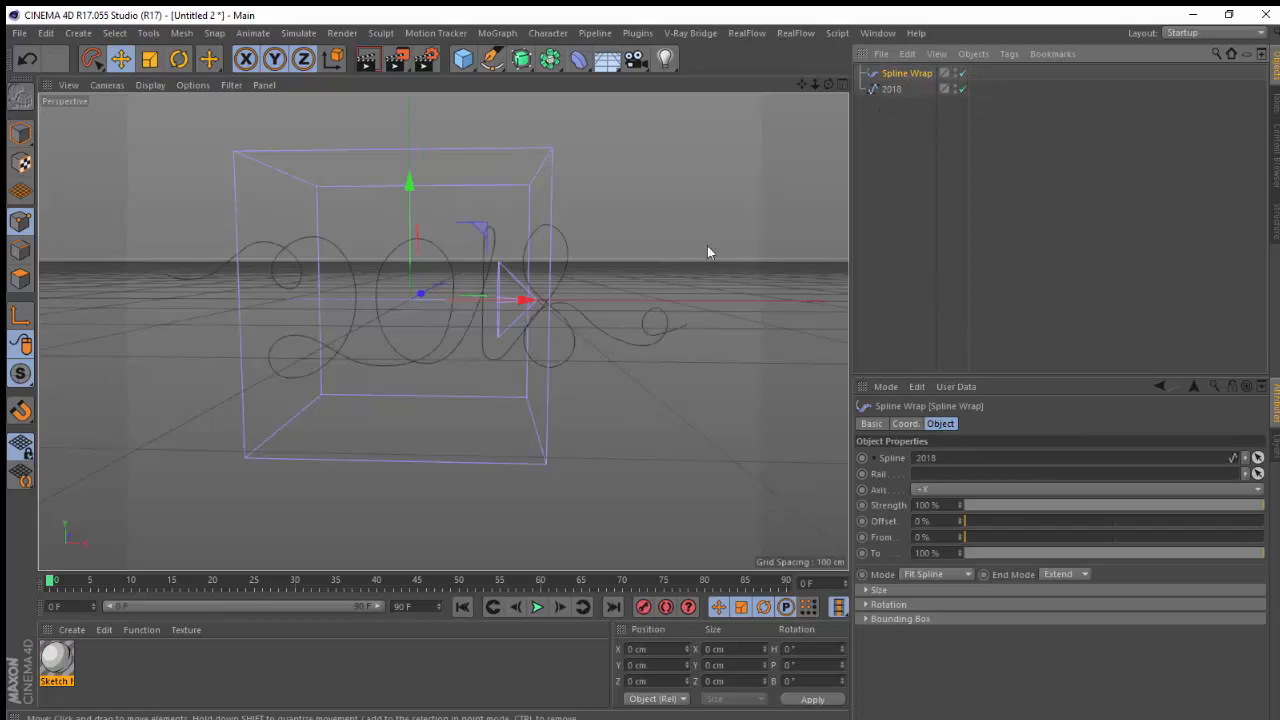
Add a Capsule primitive
left_click(579, 62)
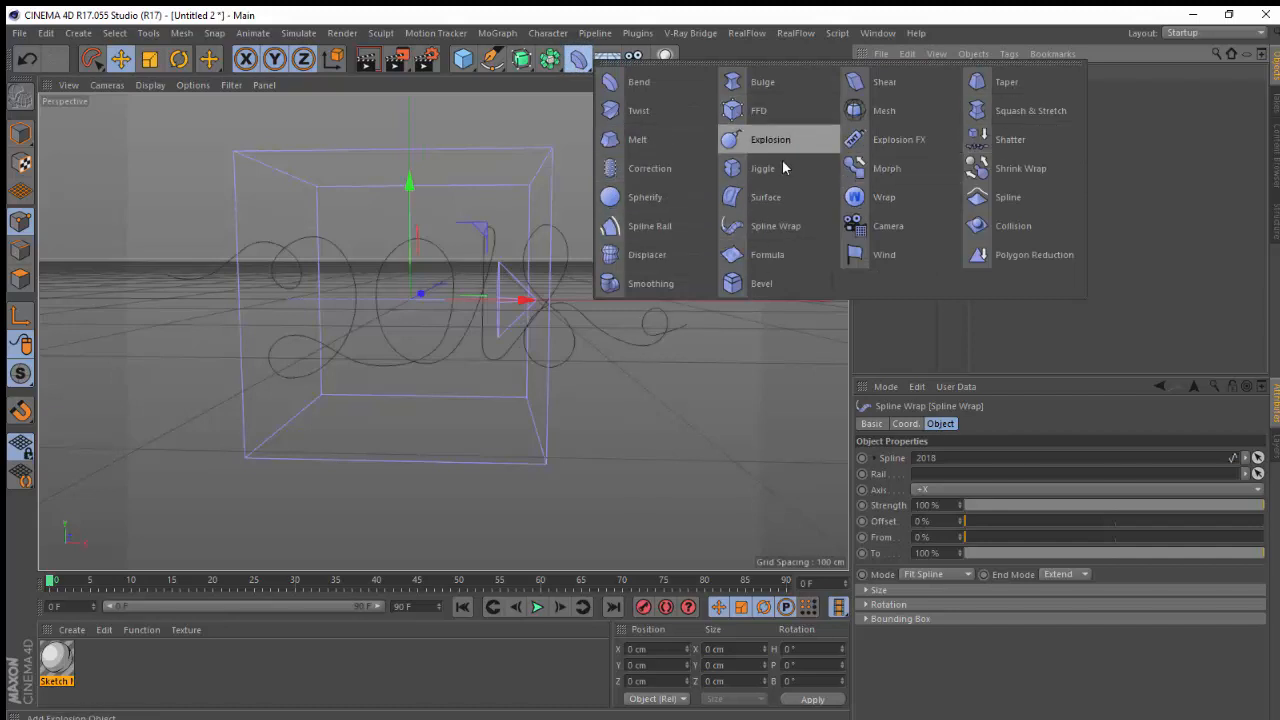
left_click(463, 60)
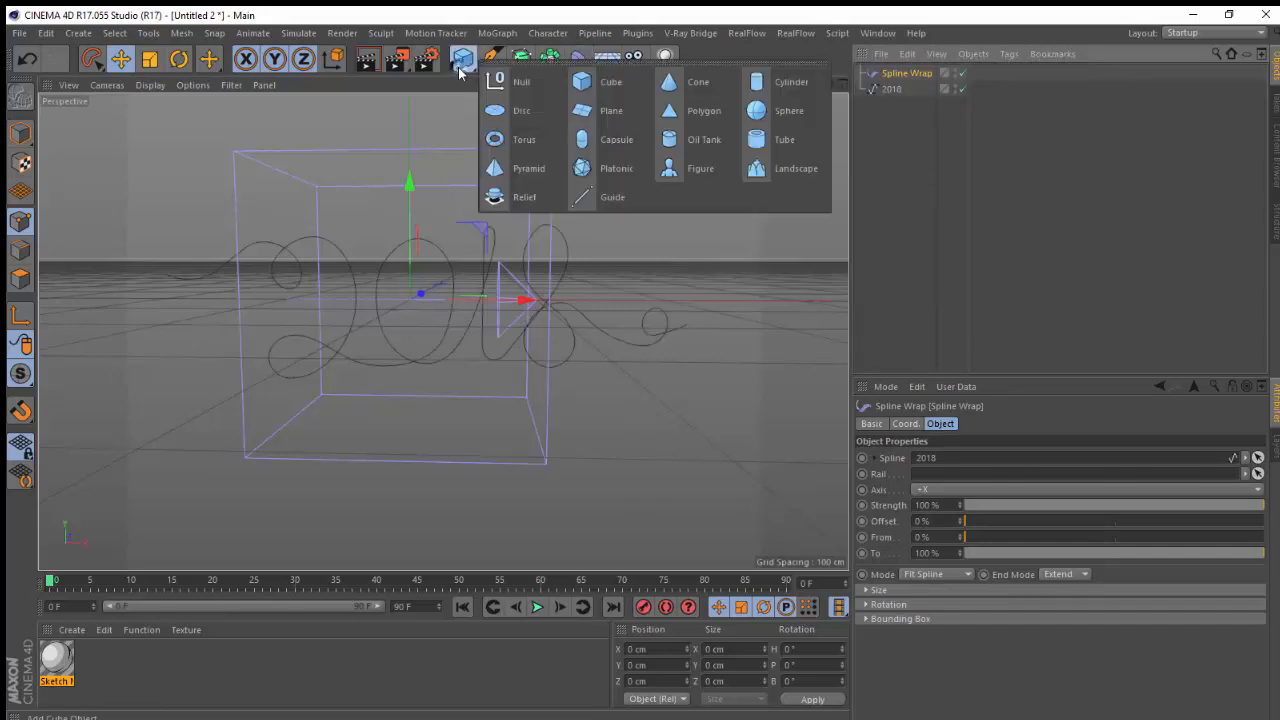
left_click(598, 140)
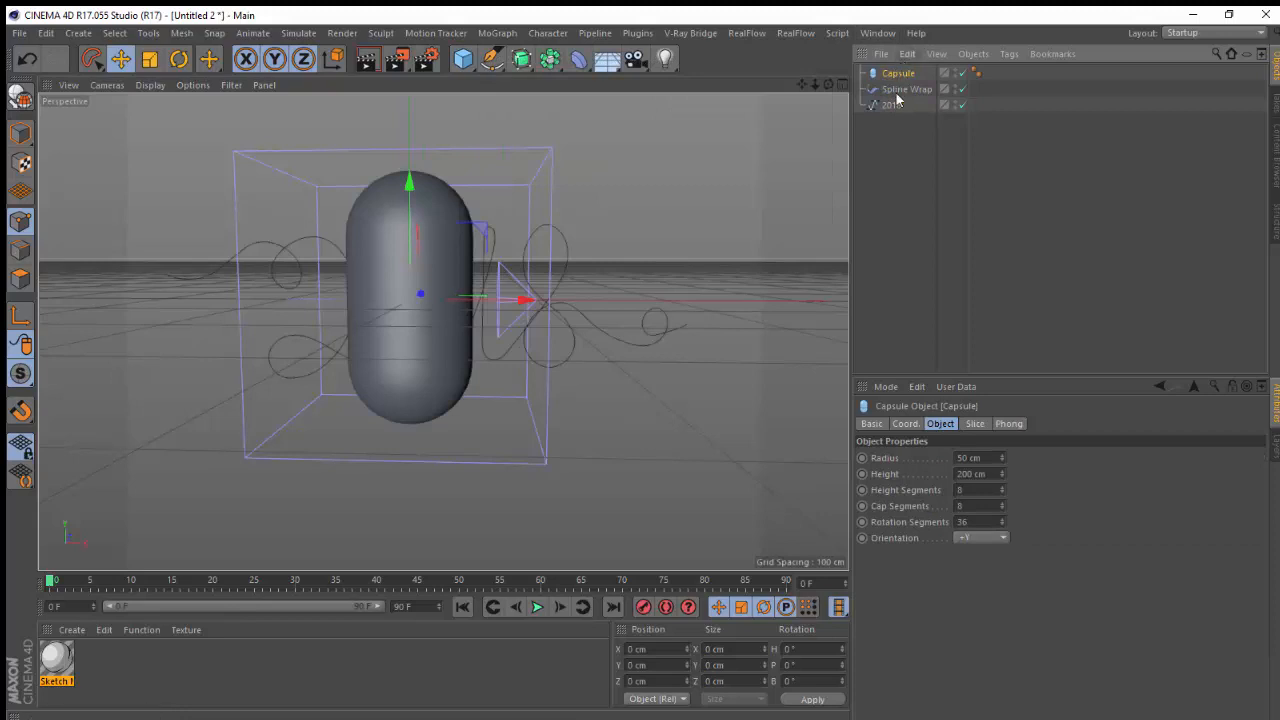
Parent the Spline Wrap under the Capsule and set the capsule's orientation to +X
left_click_drag(897, 90, 909, 77)
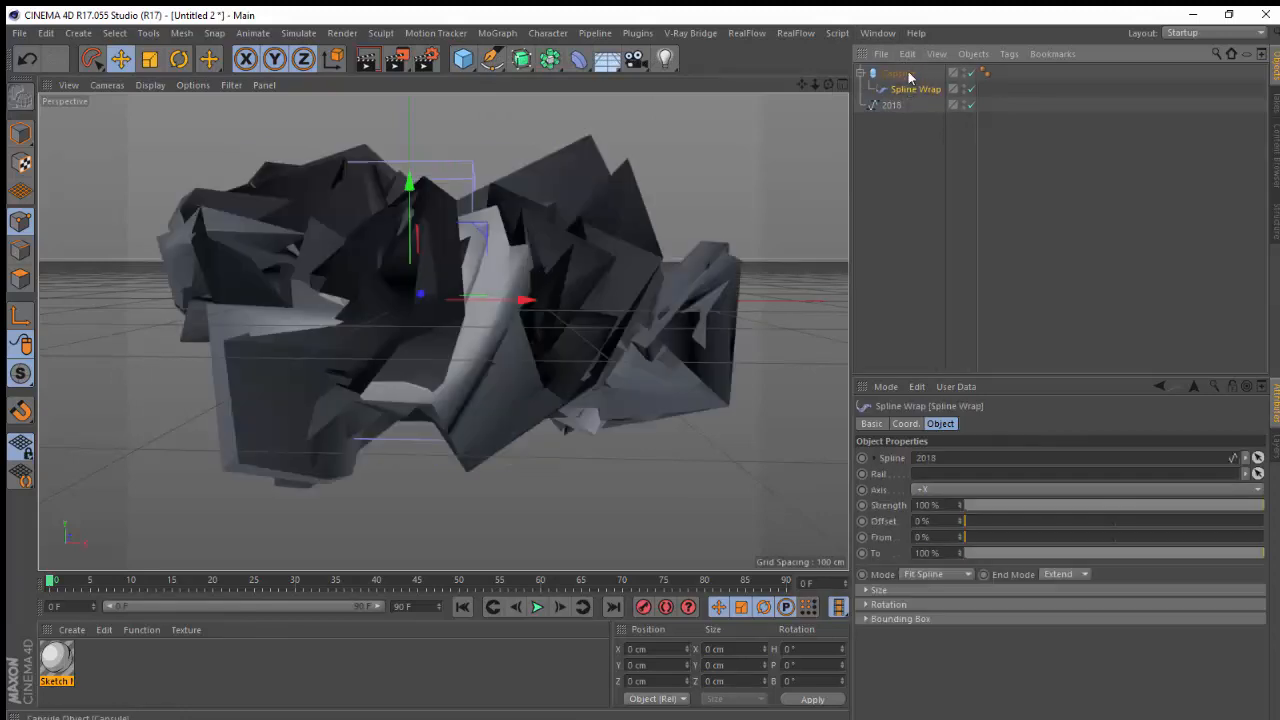
mouse_move(828, 84)
left_mouse_down()
mouse_move(757, 106)
mouse_move(640, 106)
mouse_move(668, 224)
mouse_move(812, 84)
mouse_move(830, 85)
mouse_move(788, 75)
mouse_move(847, 87)
left_mouse_up()
left_click(908, 109)
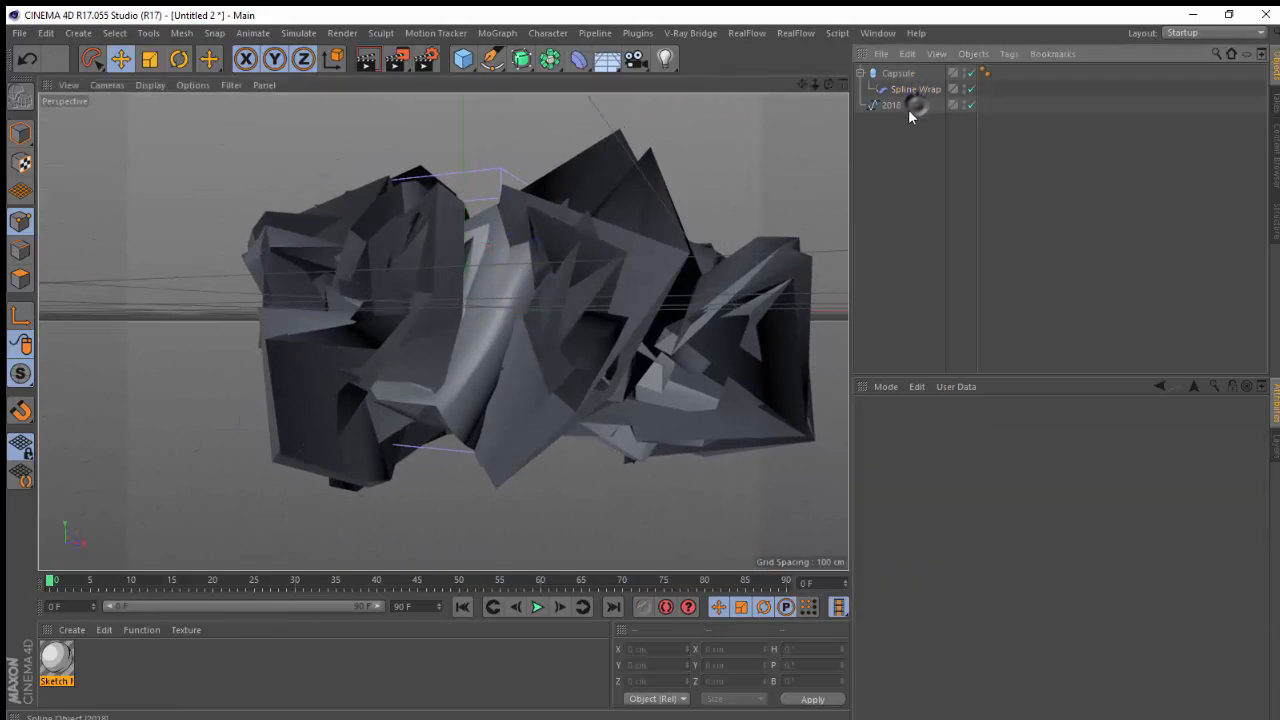
left_click(897, 74)
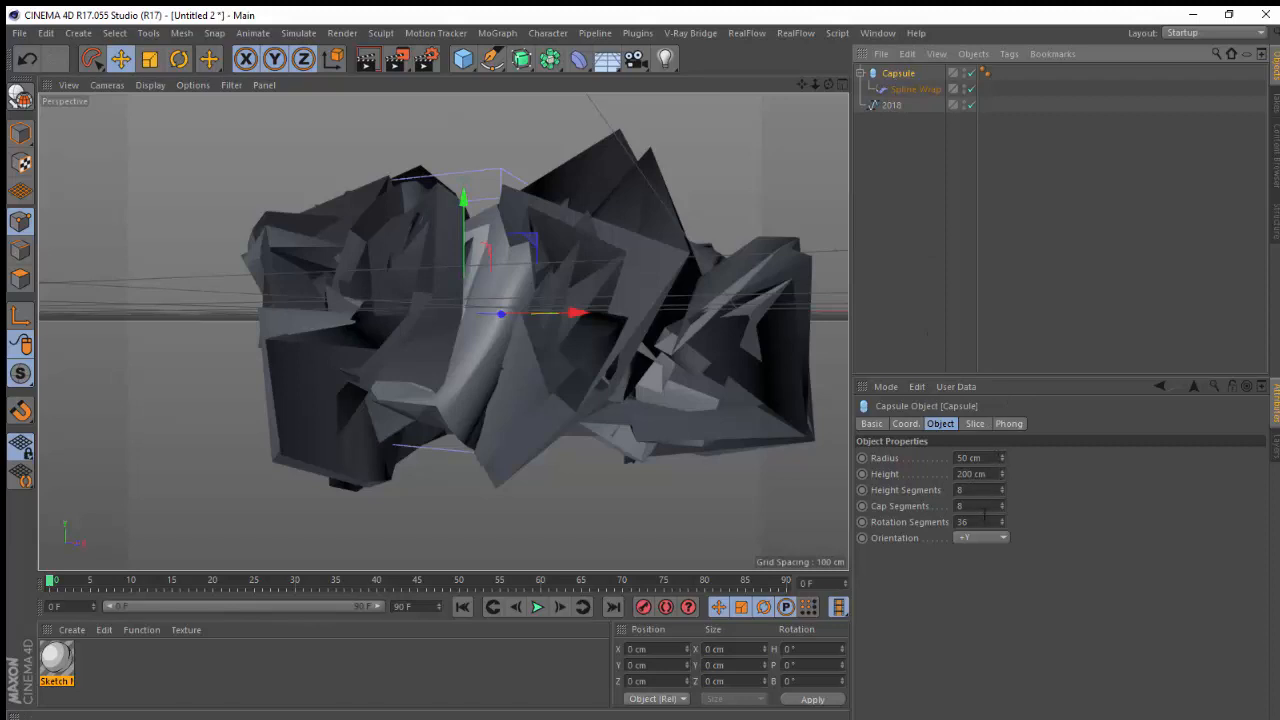
left_click(980, 538)
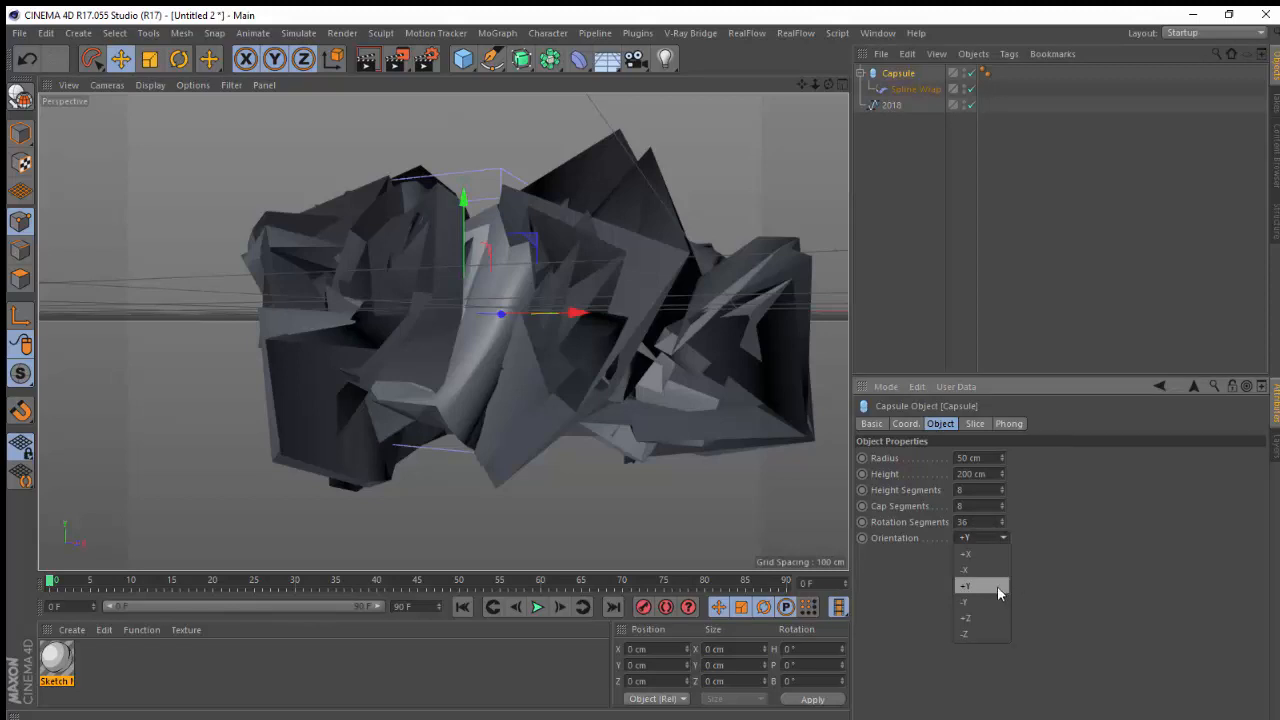
left_click(976, 554)
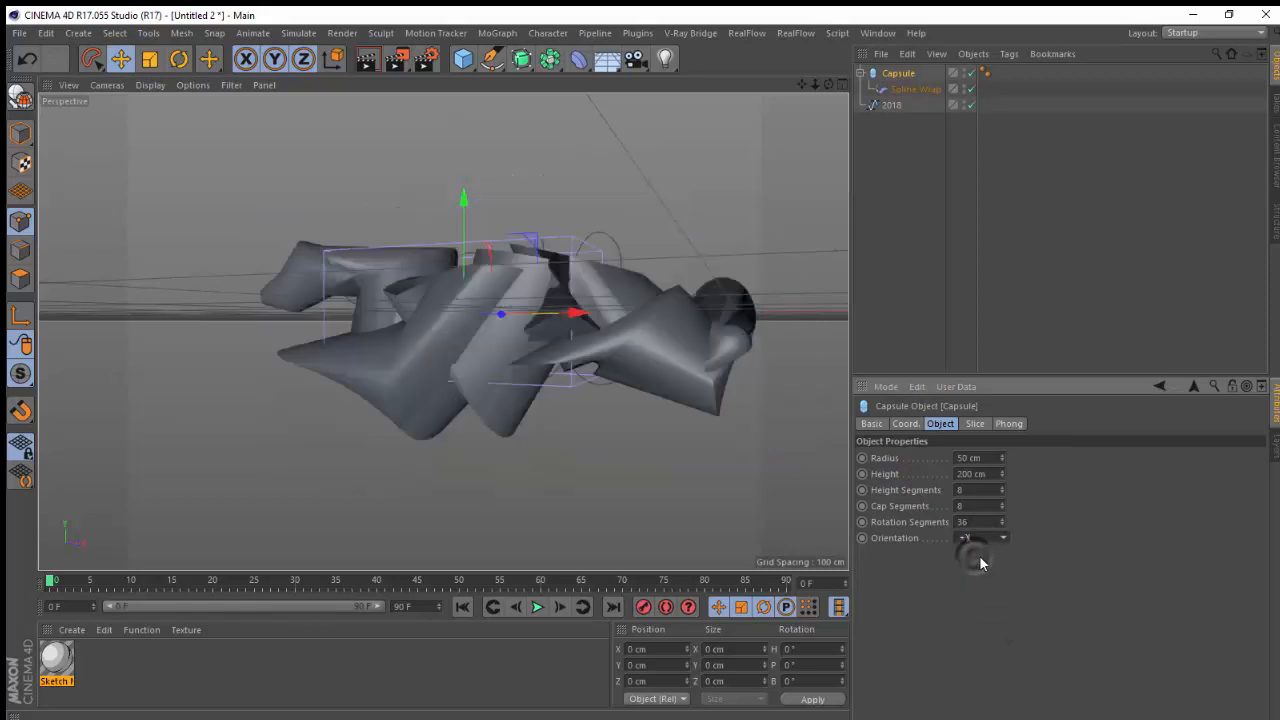
Set the capsule's radius to 5 cm, height segments to 333 and height to 1000 cm
left_click_drag(829, 85, 860, 81)
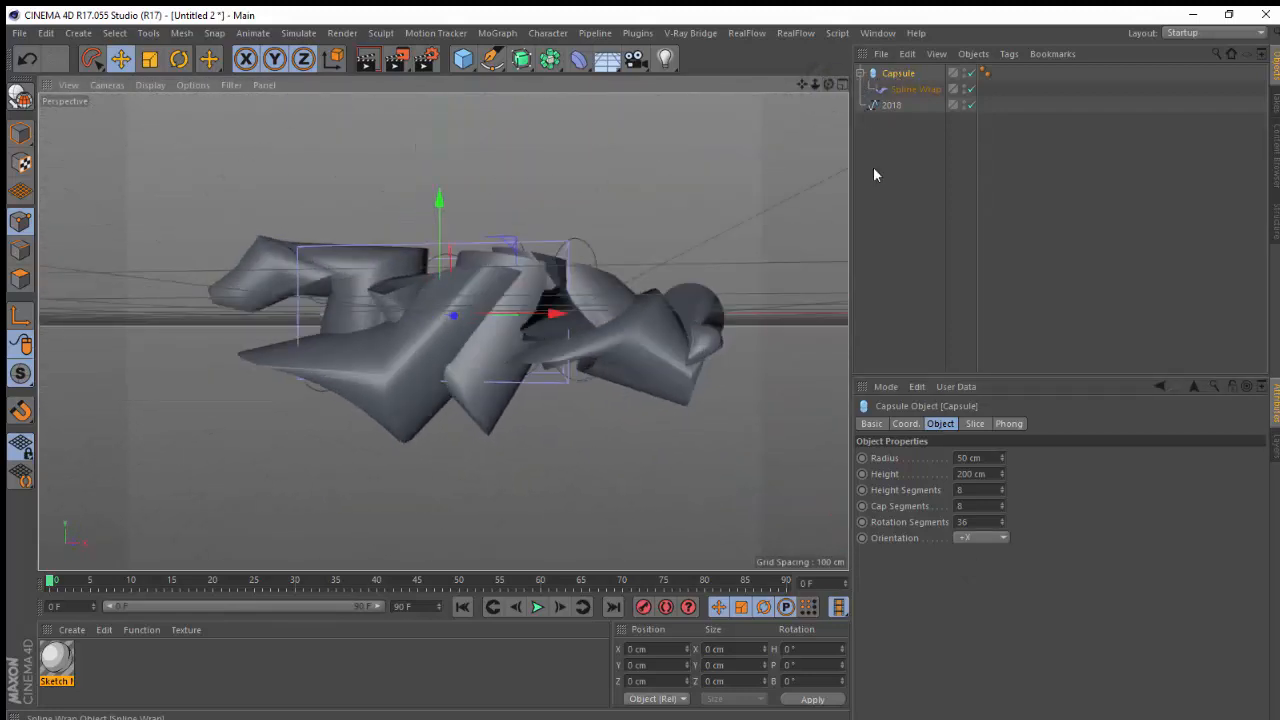
left_click_drag(1002, 459, 1009, 494)
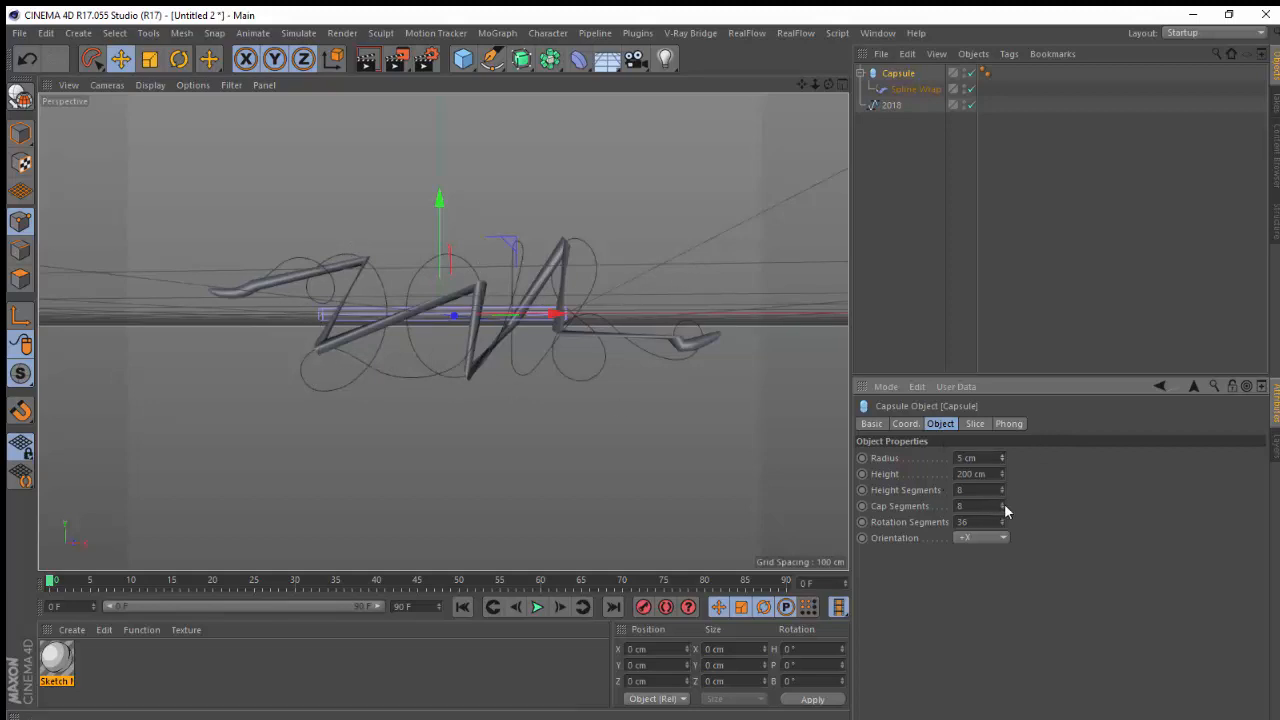
left_click_drag(1003, 486, 1054, 270)
left_click_drag(1002, 473, 1004, 404)
double_click(986, 474)
type("1000")
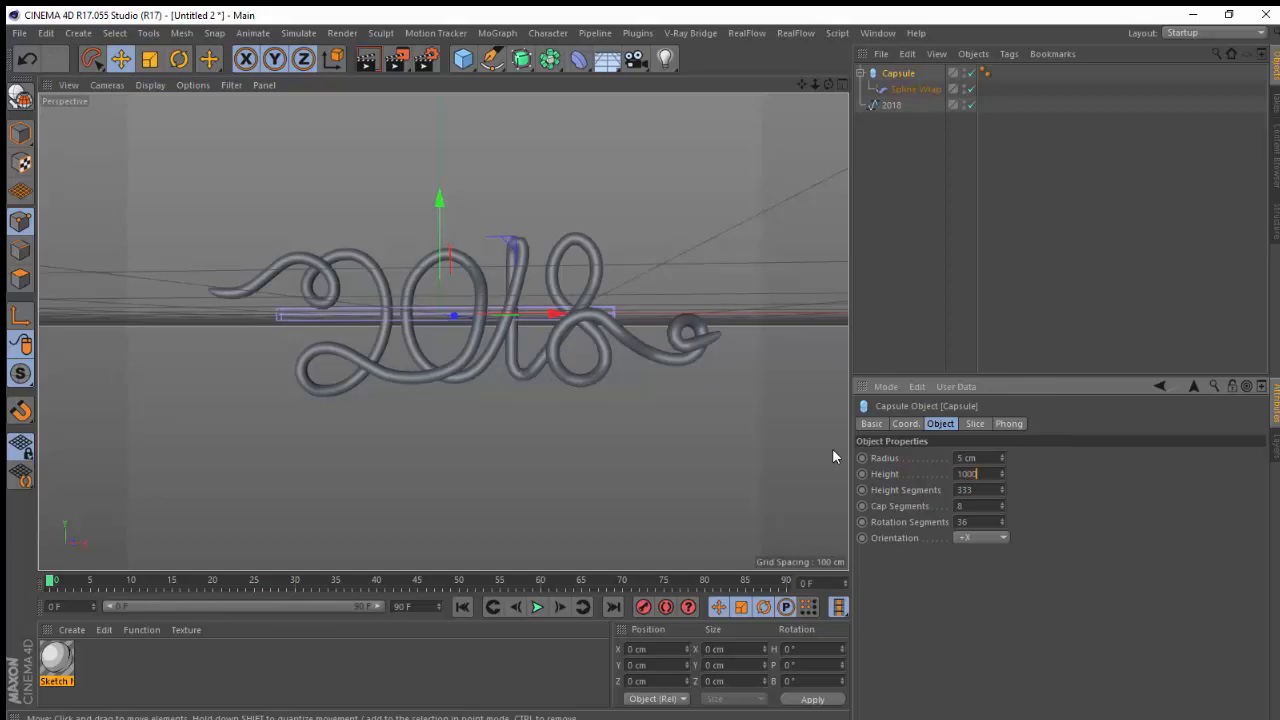
key("Return")
Set the capsule's height to 50000 cm
mouse_move(827, 90)
left_mouse_down()
mouse_move(706, 140)
mouse_move(623, 101)
mouse_move(575, 99)
mouse_move(629, 121)
mouse_move(809, 94)
mouse_move(803, 76)
mouse_move(883, 50)
mouse_move(786, 109)
mouse_move(693, 217)
mouse_move(818, 75)
mouse_move(437, 443)
left_mouse_up()
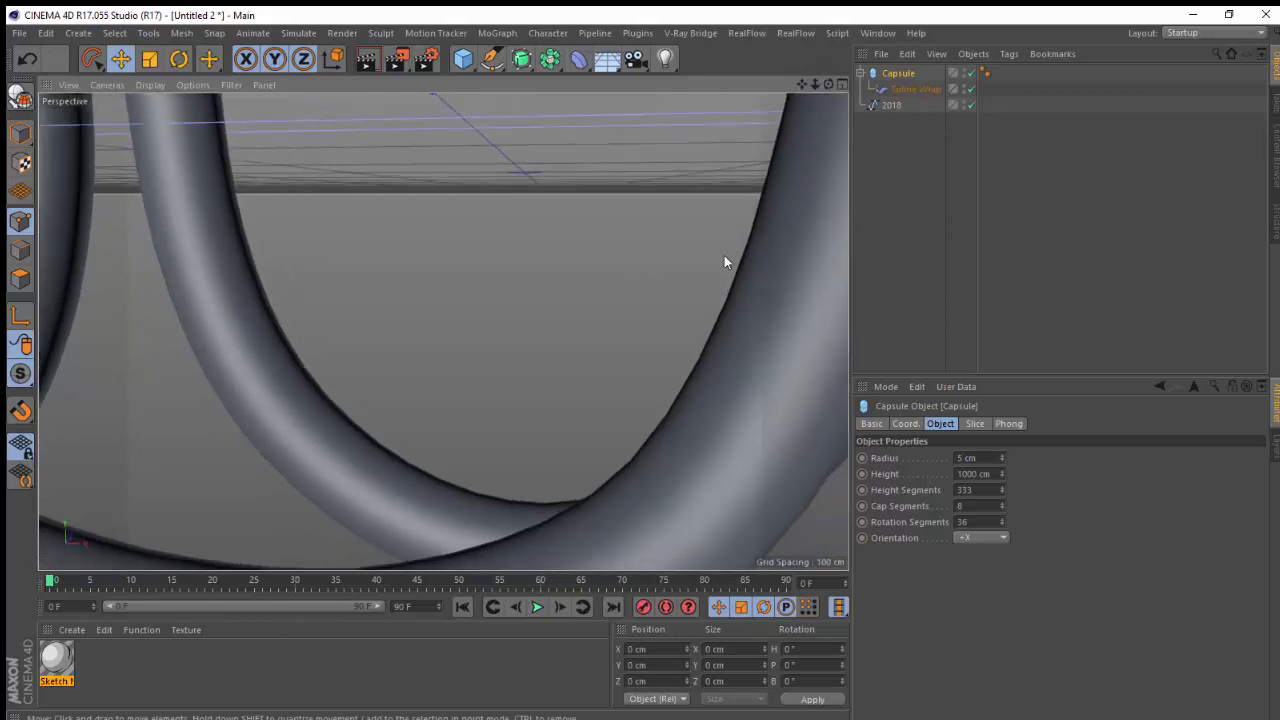
left_click(891, 105)
key("o")
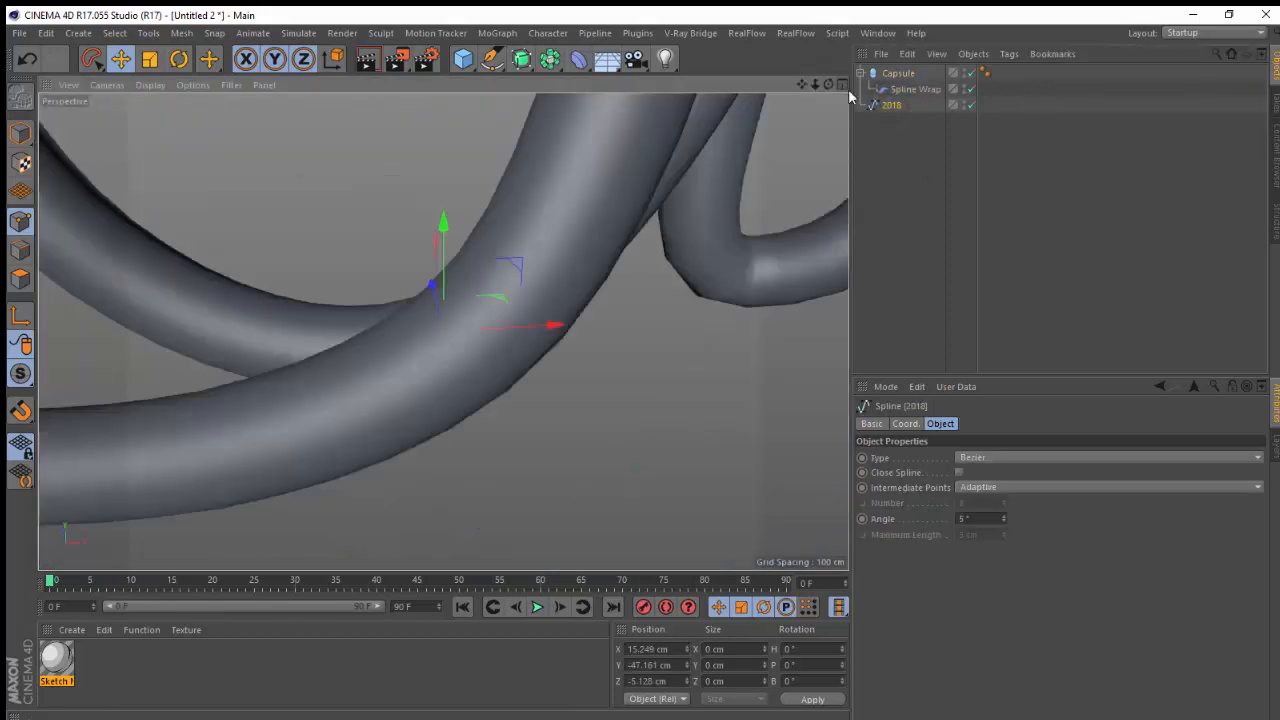
left_click_drag(817, 85, 942, 48)
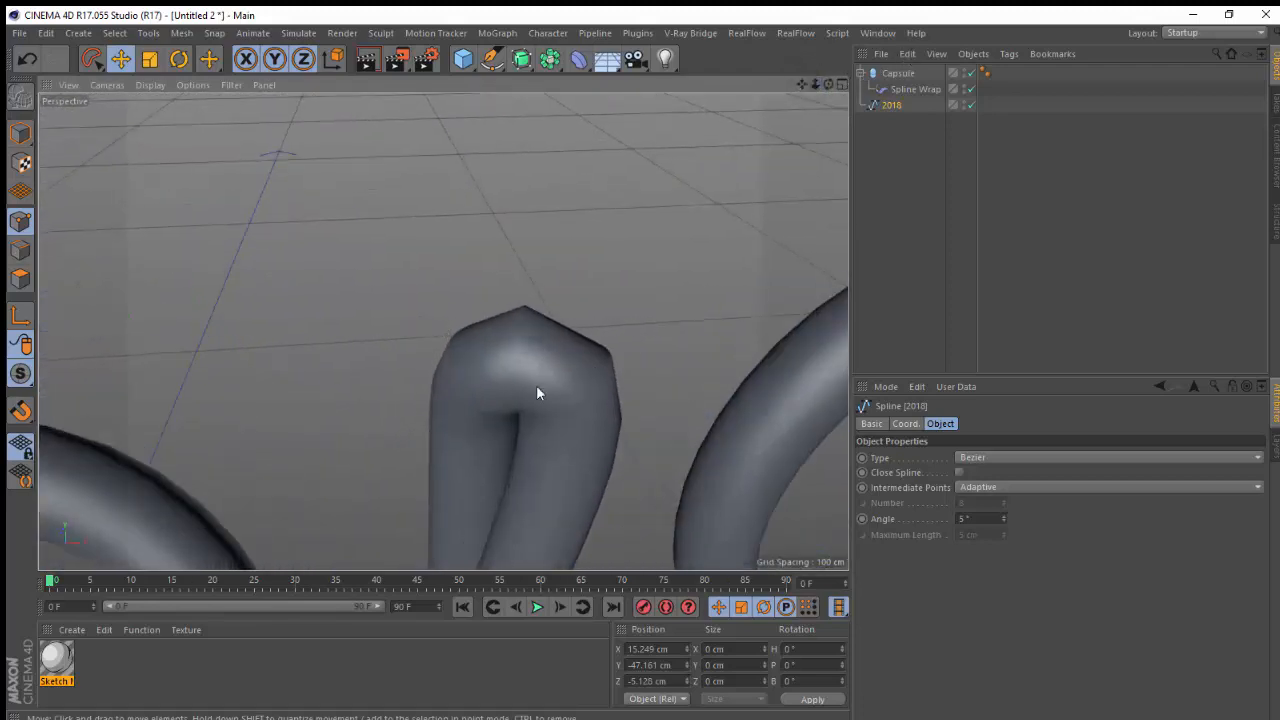
left_click(898, 73)
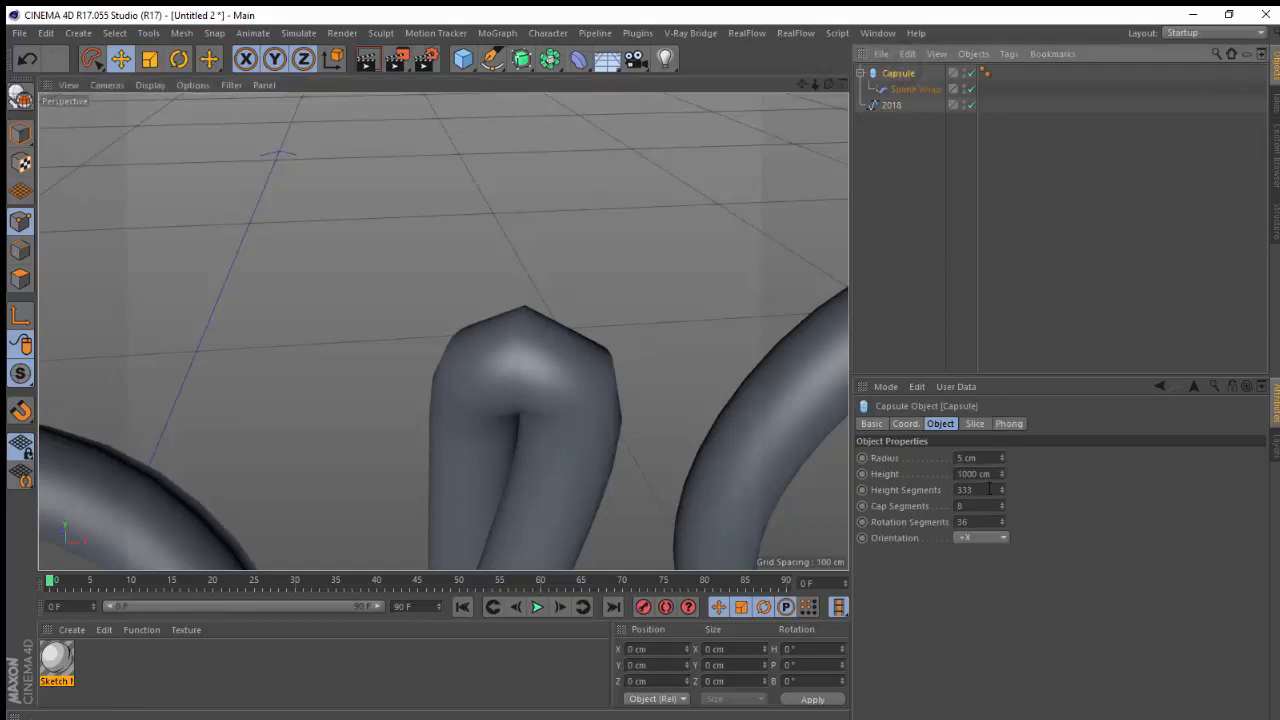
left_click_drag(981, 474, 858, 427)
type("5")
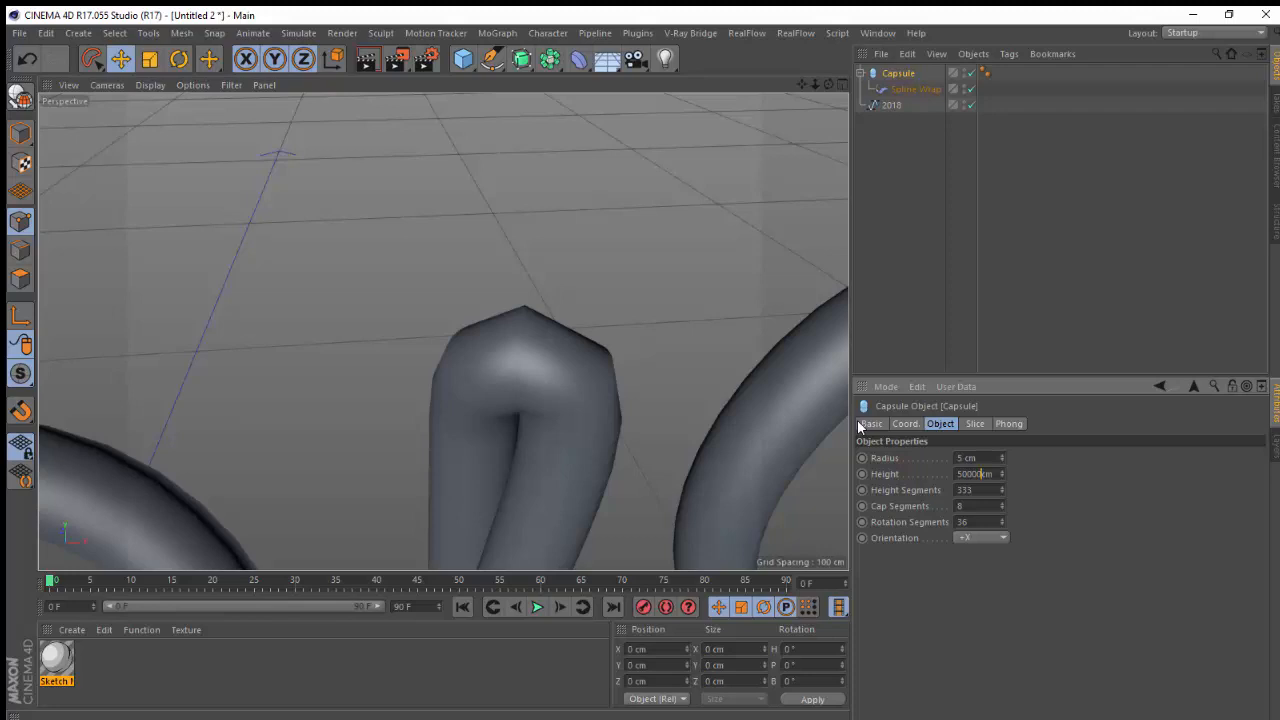
key("Return")
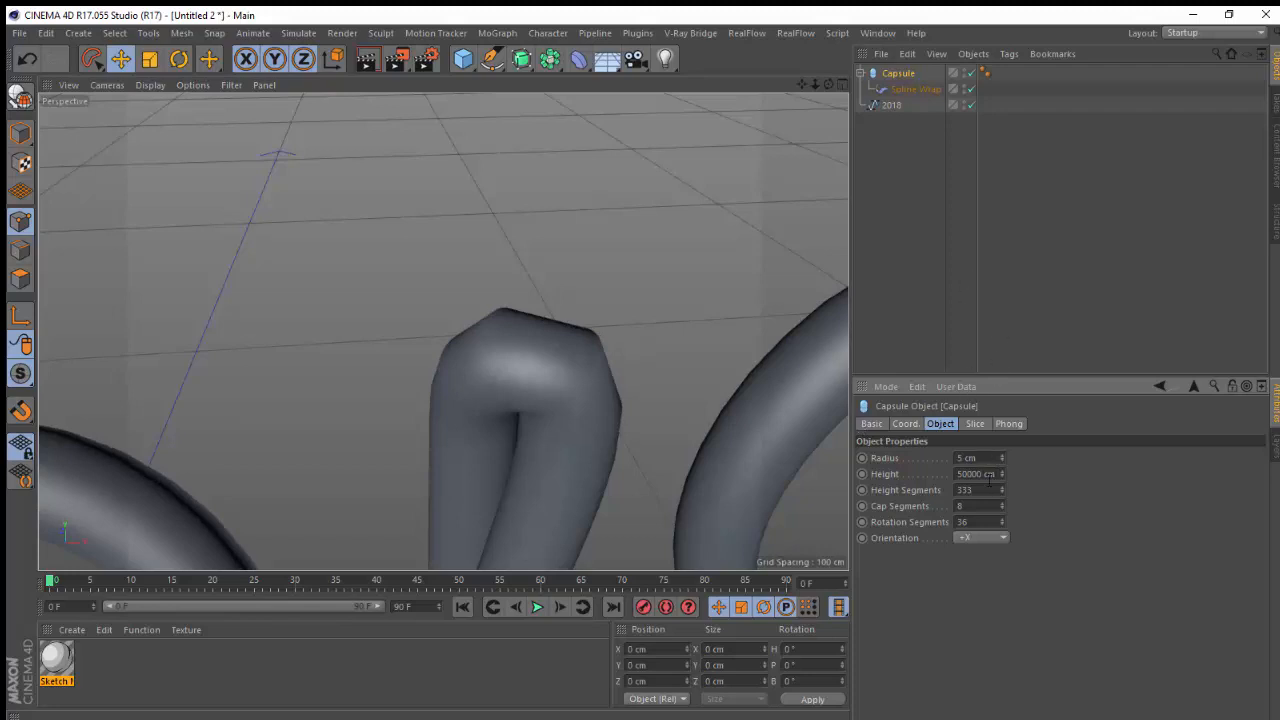
Switch to the finished 2018.c4d document and inspect its Capsule settings
left_click(877, 33)
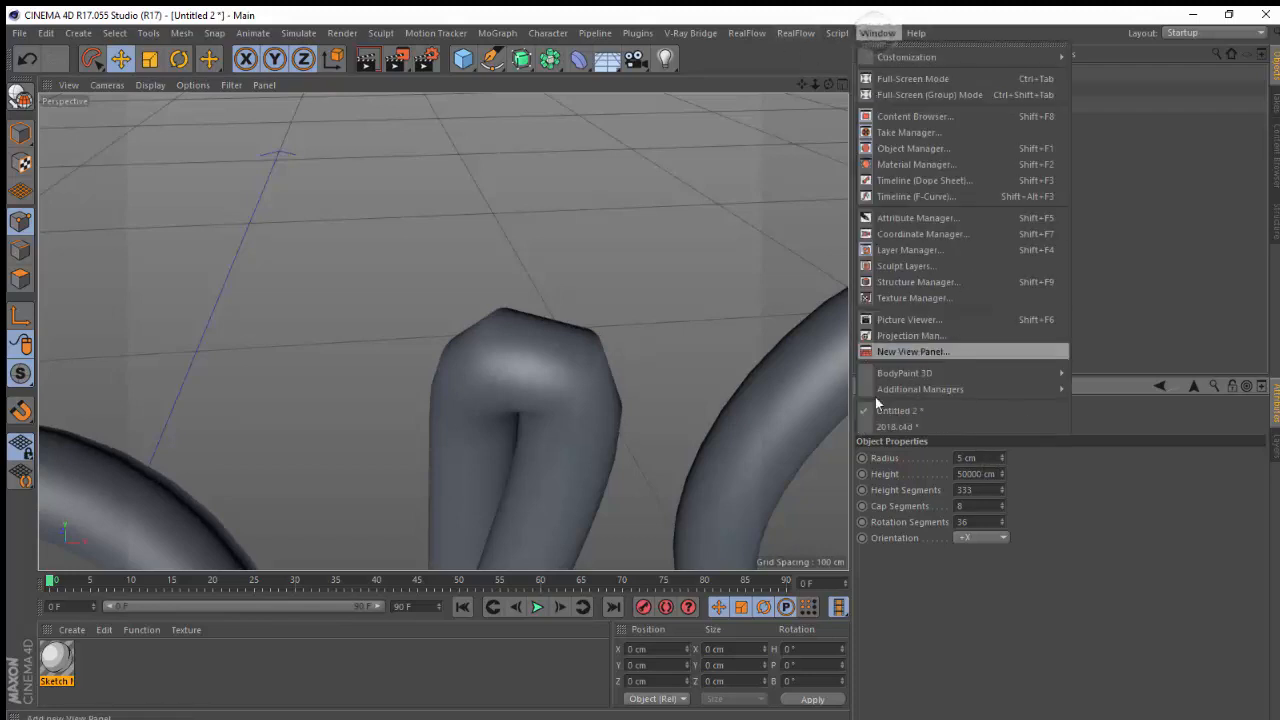
left_click(900, 426)
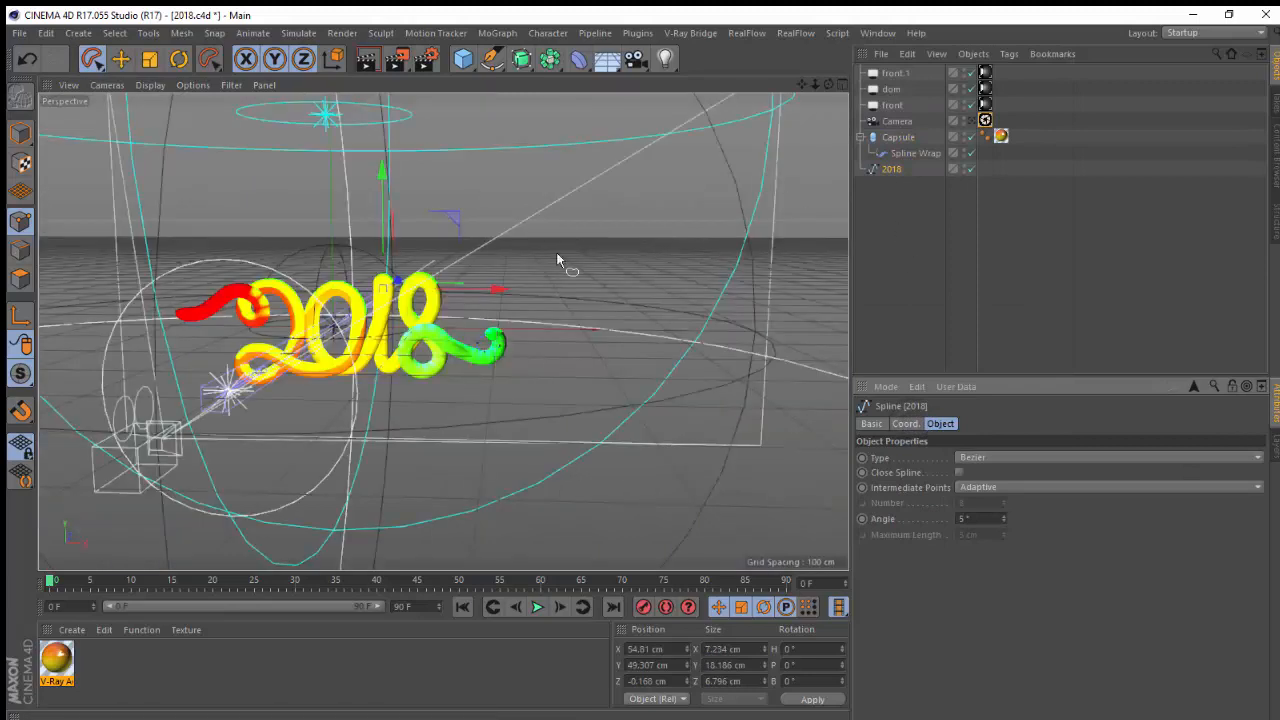
left_click(897, 137)
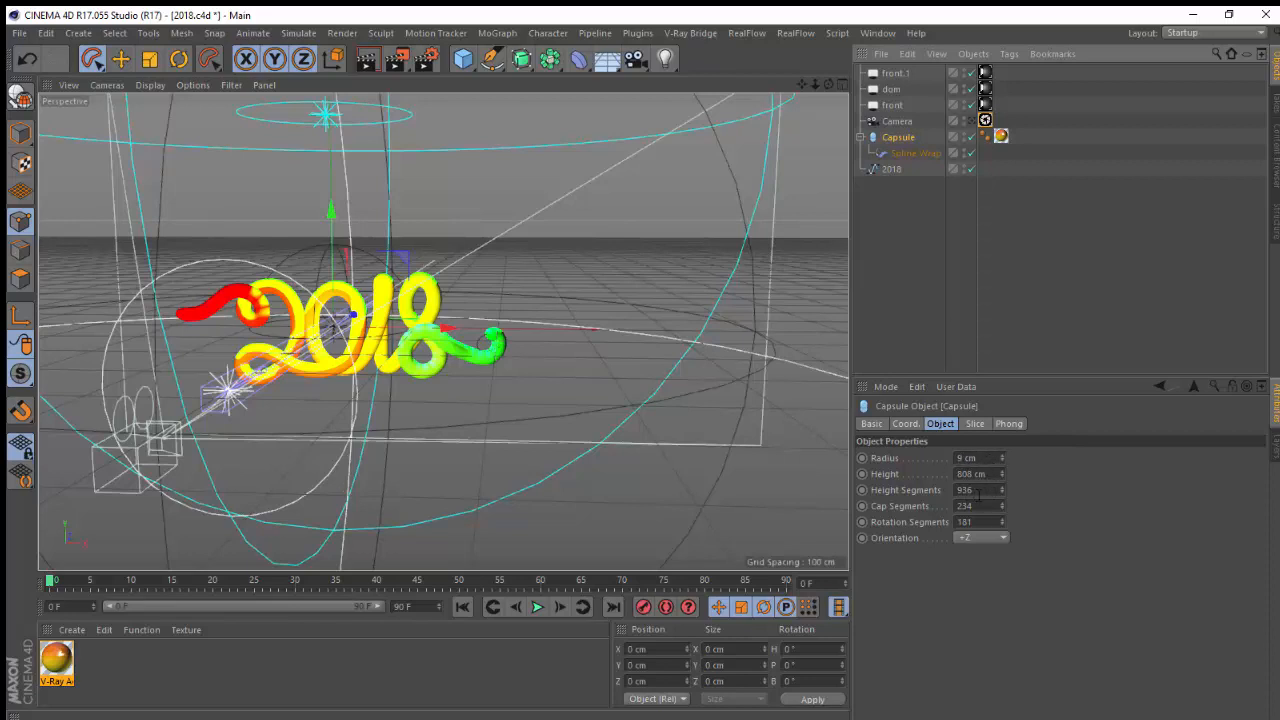
left_click(878, 33)
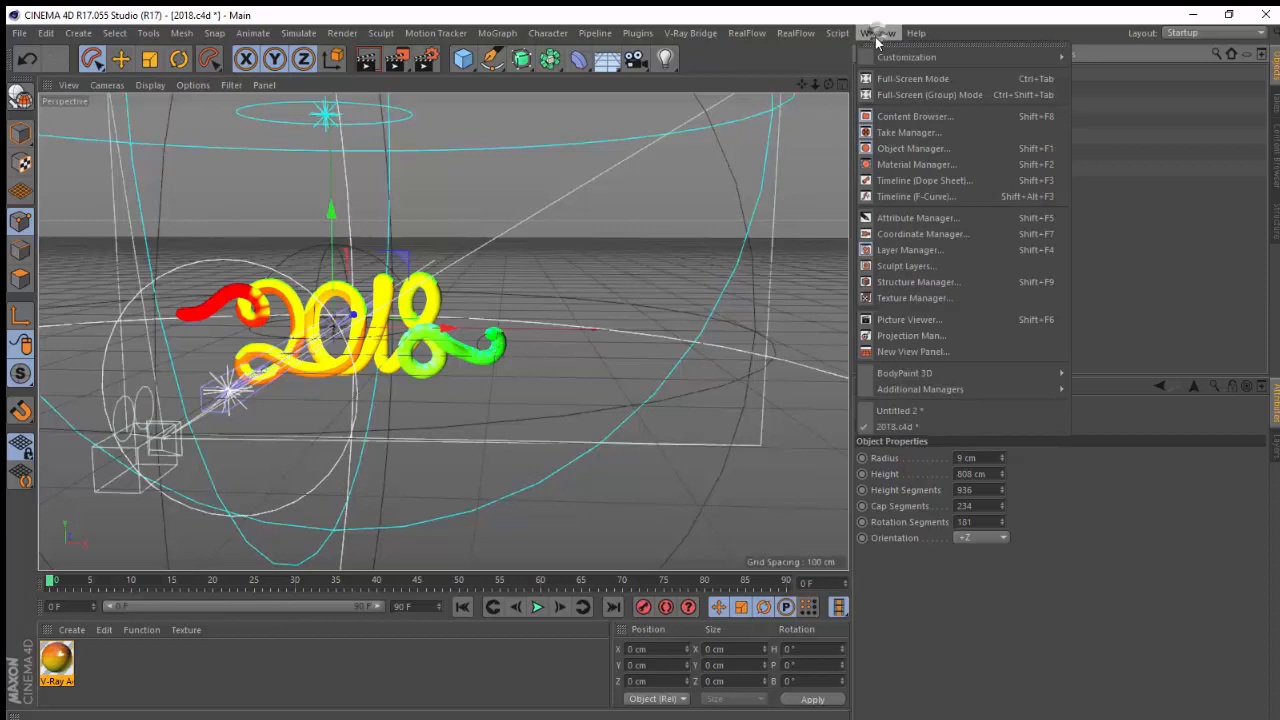
Switch back to the Untitled 2 document and set the capsule's height to 800 cm
left_click(907, 413)
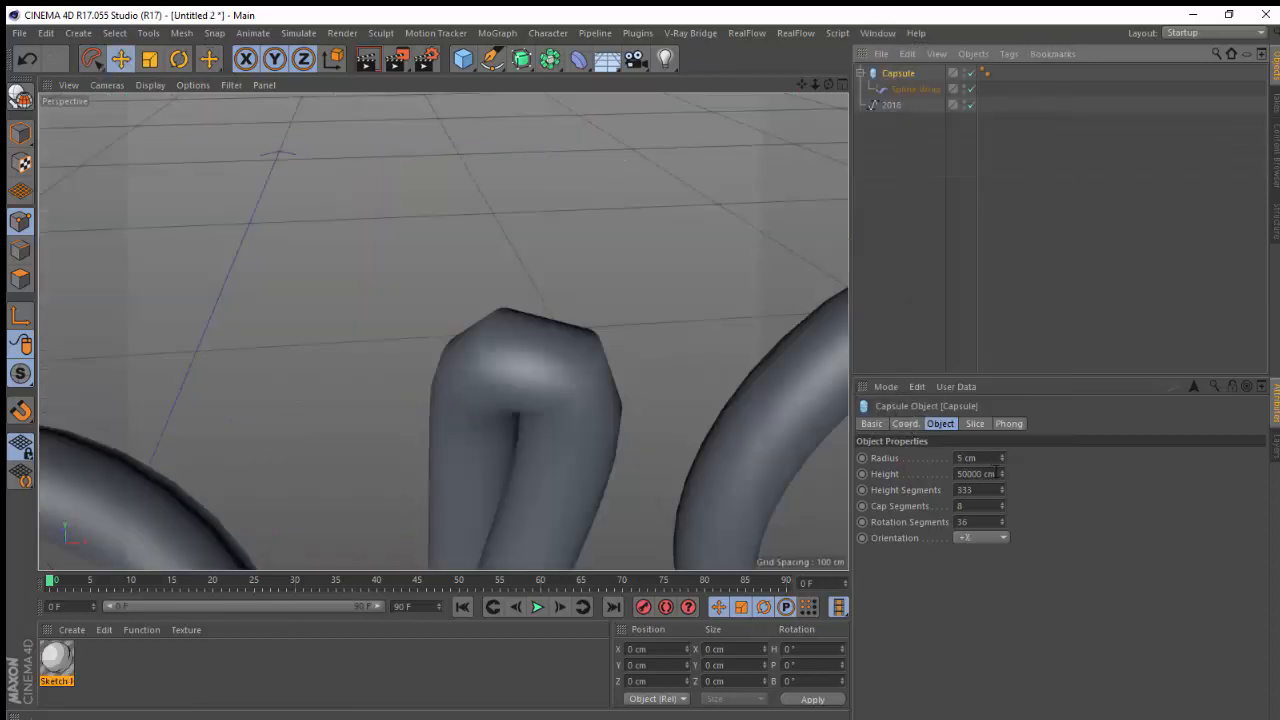
left_click(978, 473)
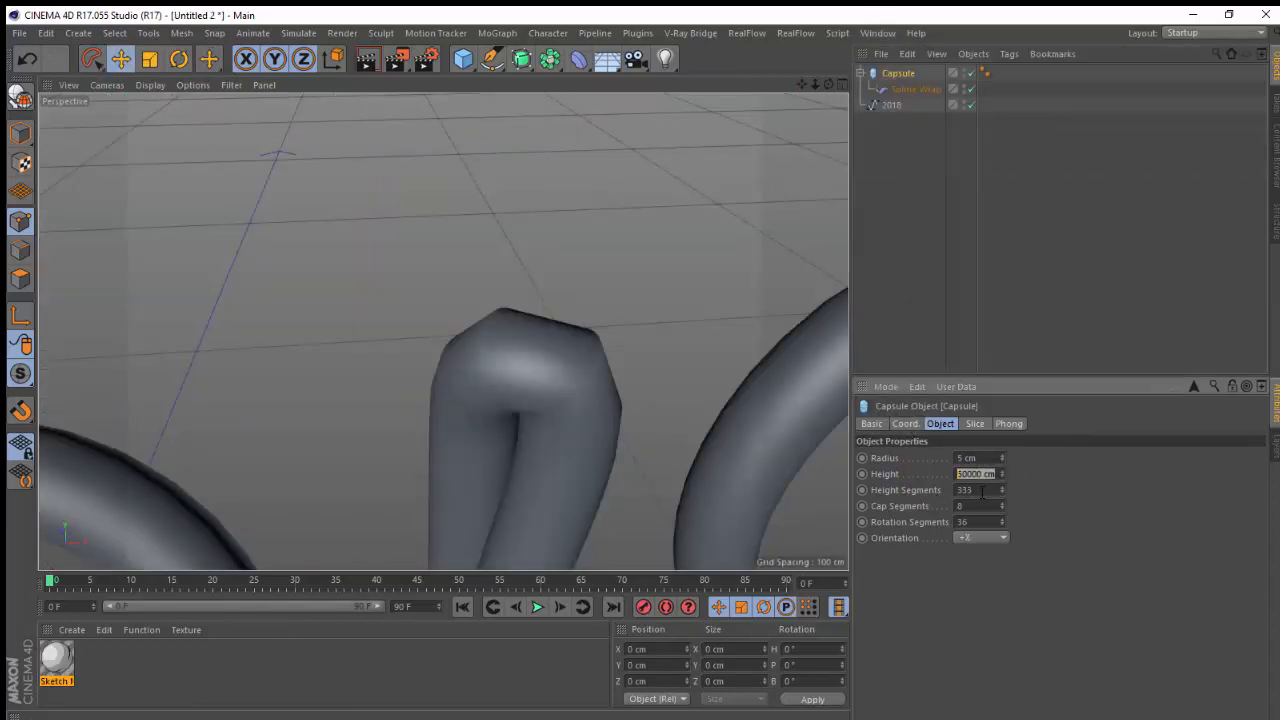
left_click(981, 490)
key("shift+Tab")
type("800")
key("Return")
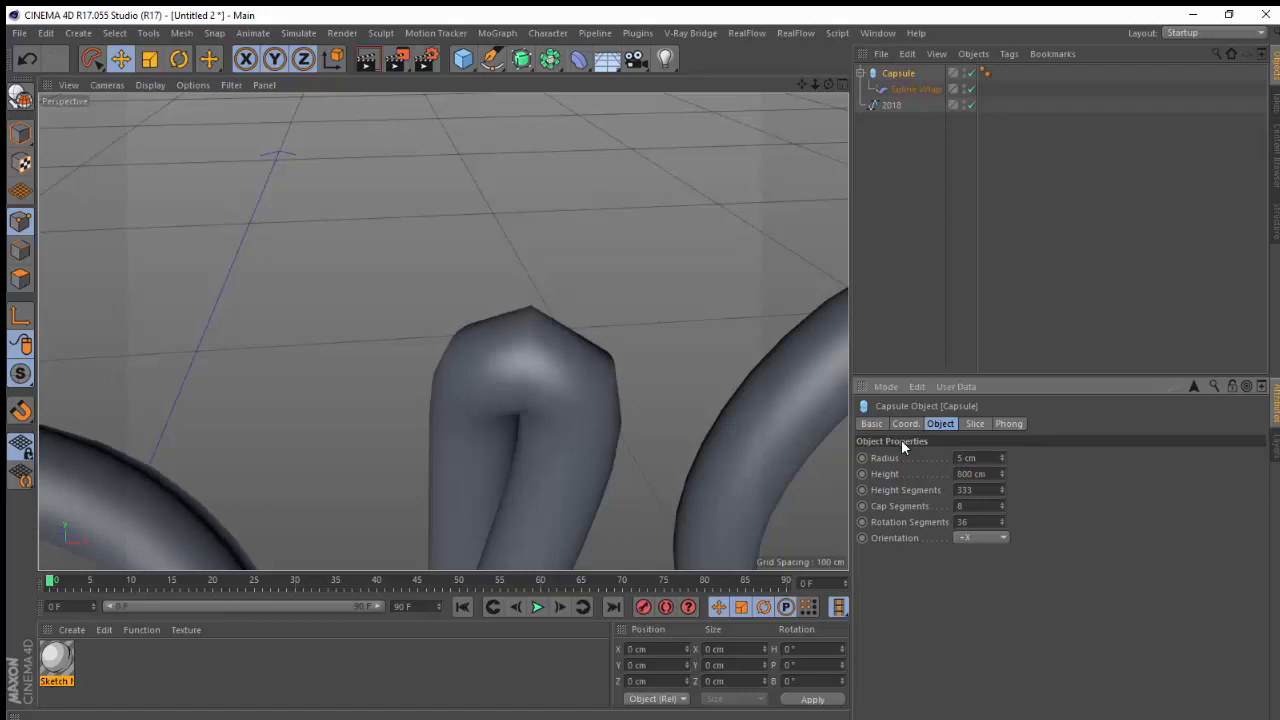
Set the capsule's height segments to 1000 and increase its radius to about 11 cm
left_click(981, 490)
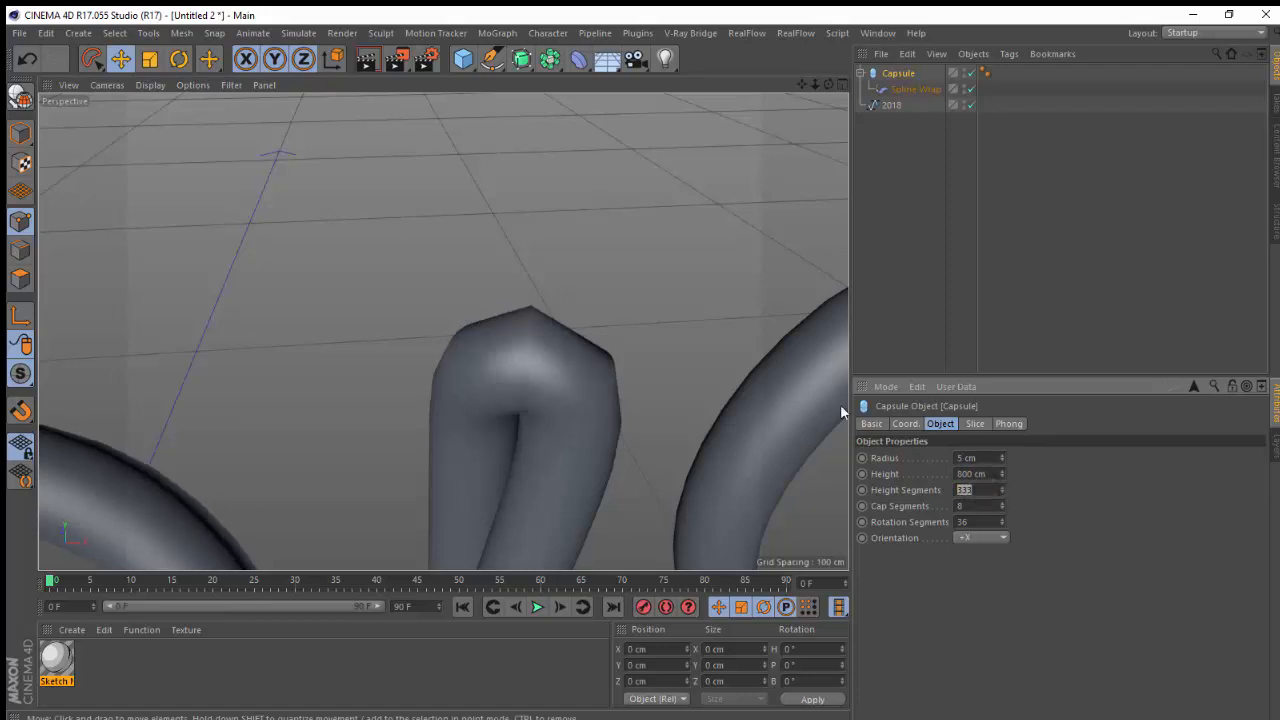
type("1000")
key("Return")
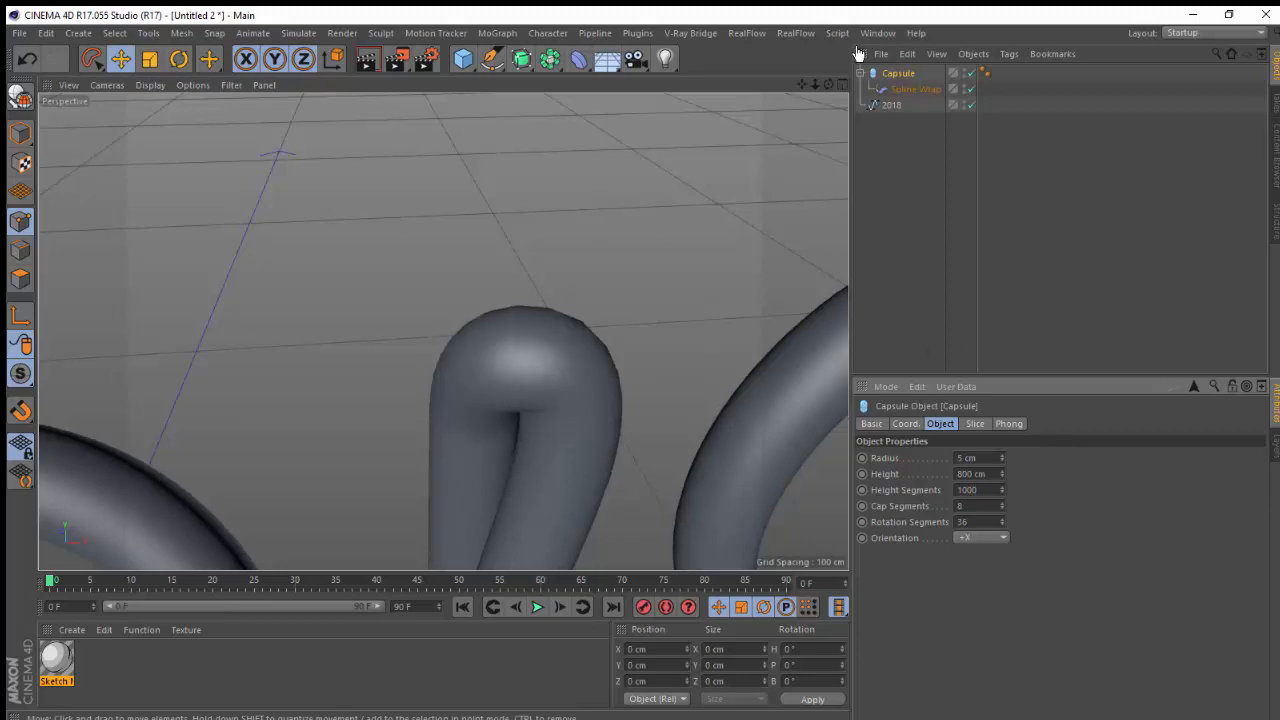
left_click_drag(815, 83, 825, 35)
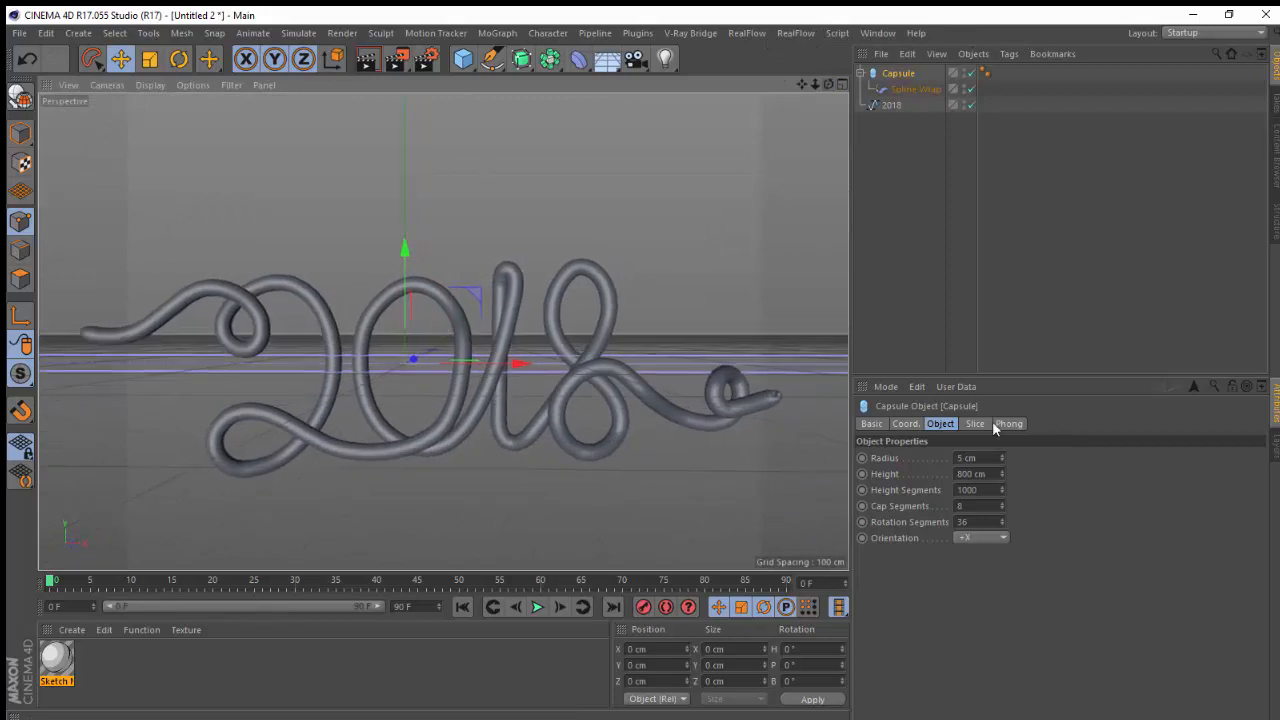
mouse_move(1001, 454)
left_mouse_down()
mouse_move(1004, 437)
mouse_move(1001, 451)
left_mouse_up()
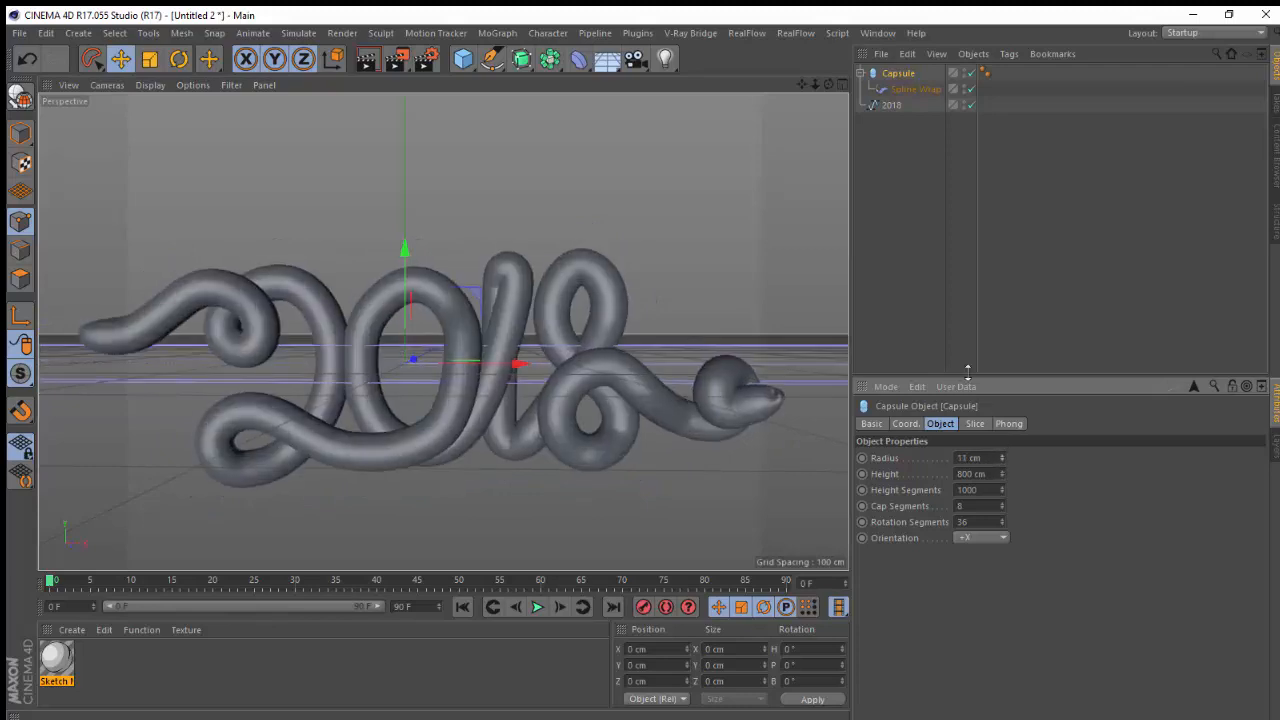
Switch to the 2018.c4d document to compare its capsule settings, then return to Untitled 2
left_click(877, 33)
left_click(885, 432)
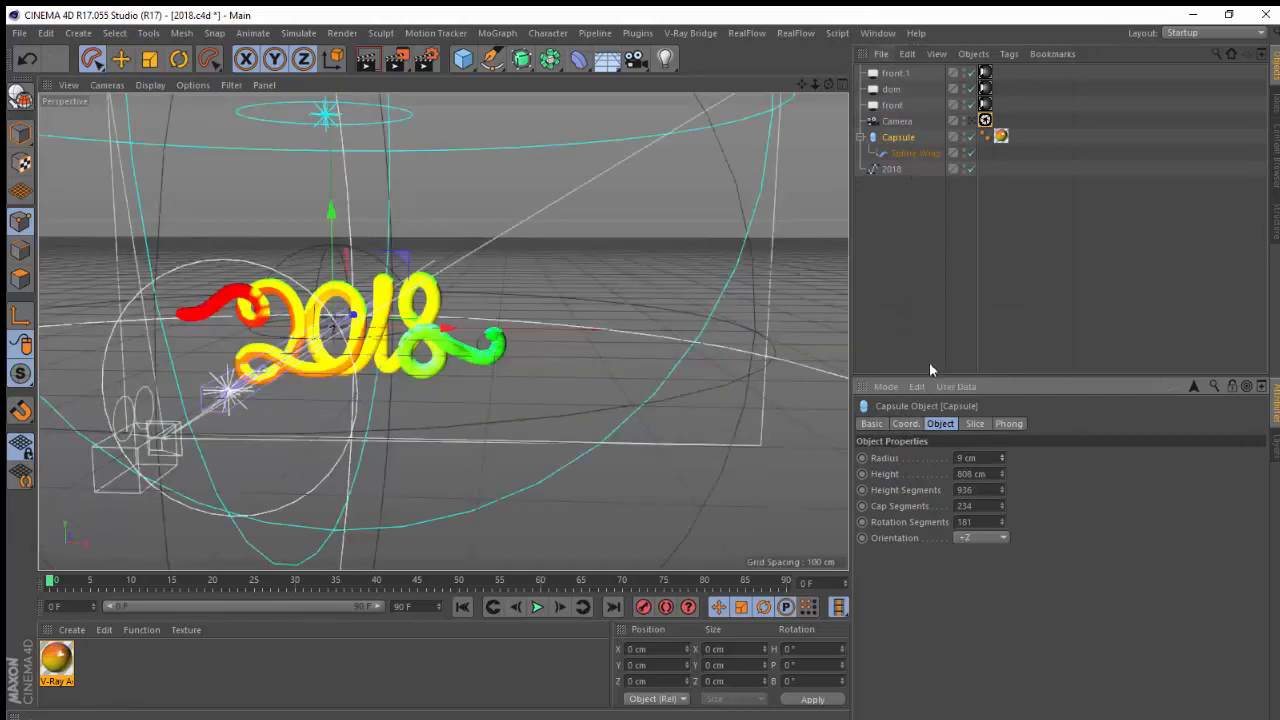
left_click(884, 33)
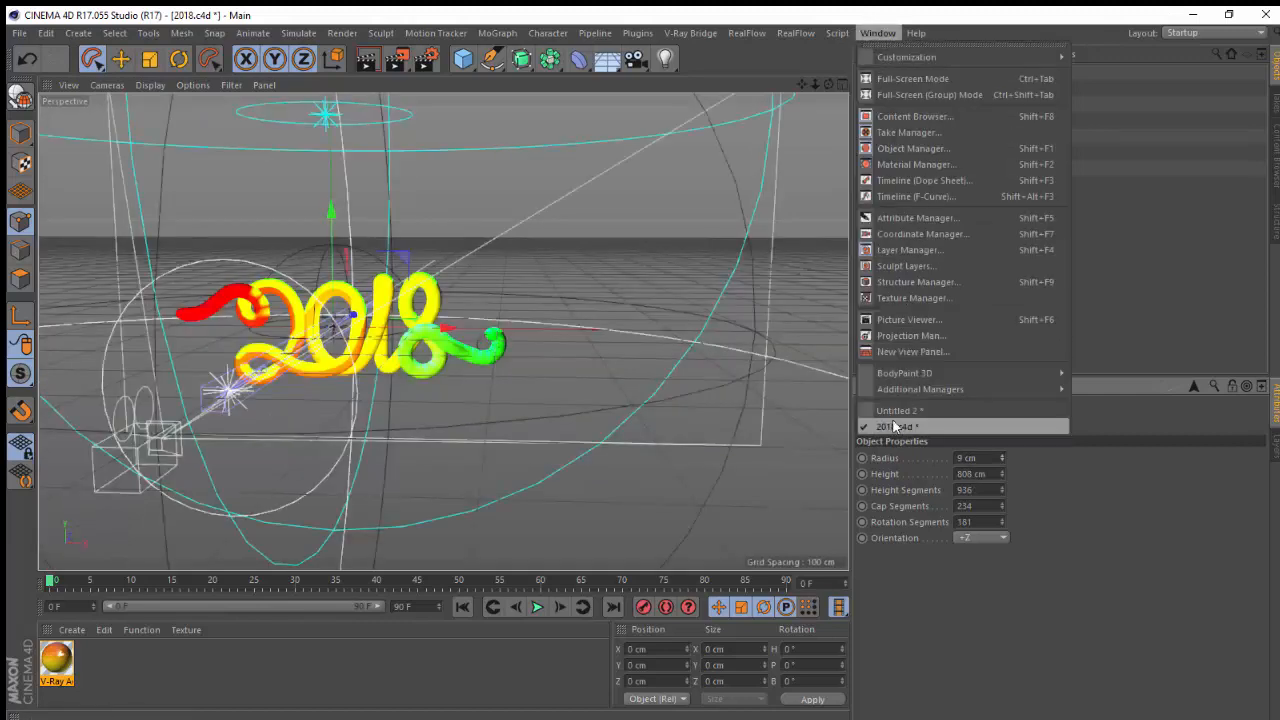
left_click(920, 438)
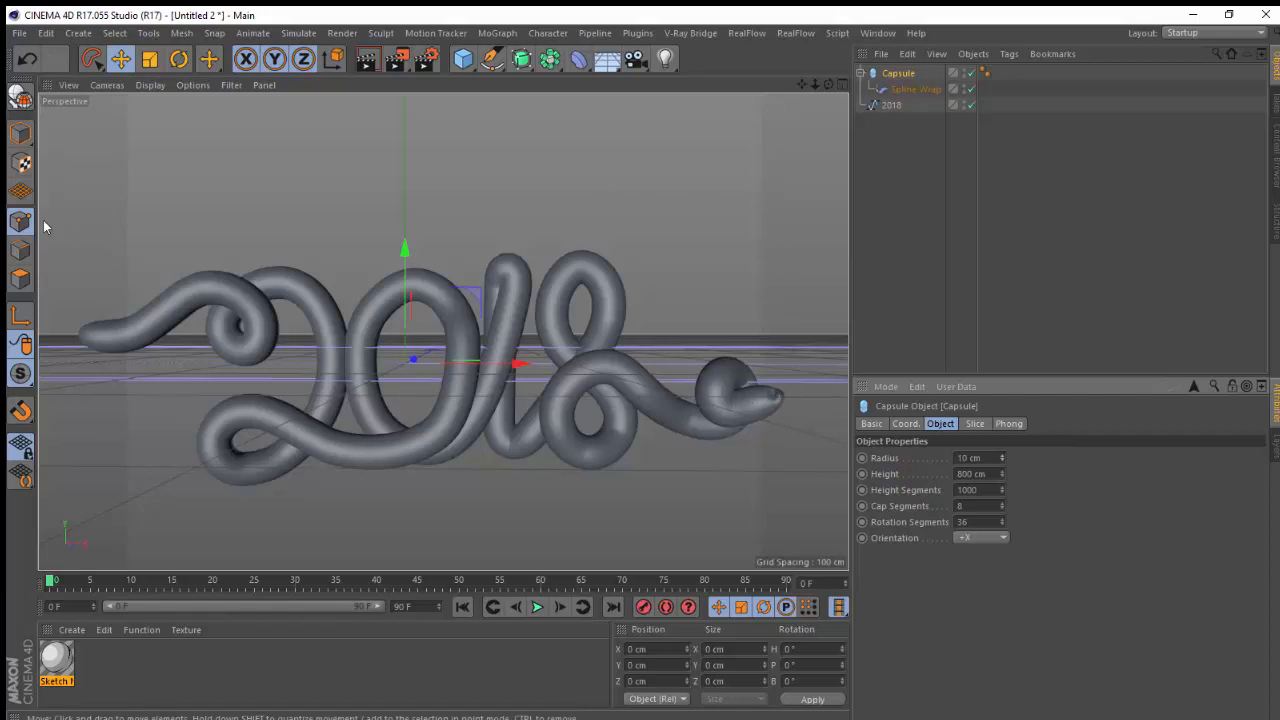
Select the 2018 spline and inspect the end of the wrapped tube
left_click(891, 105)
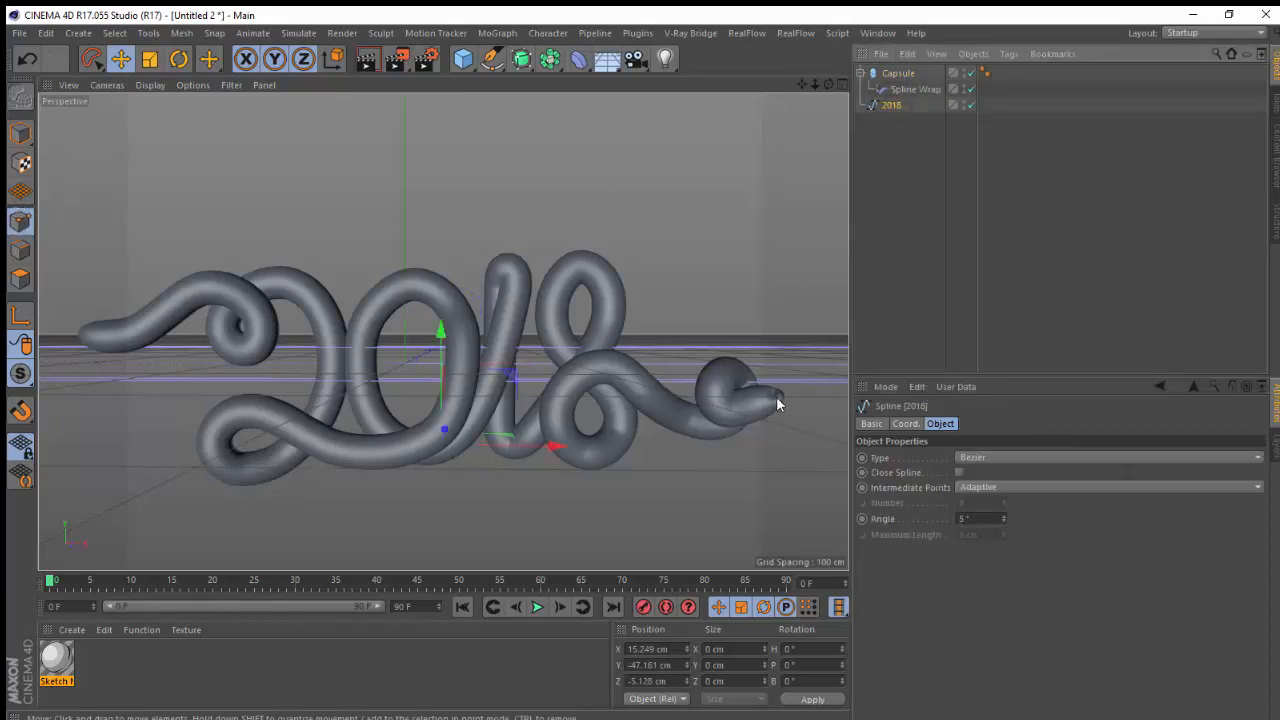
left_click(777, 398)
left_click_drag(822, 395, 799, 408)
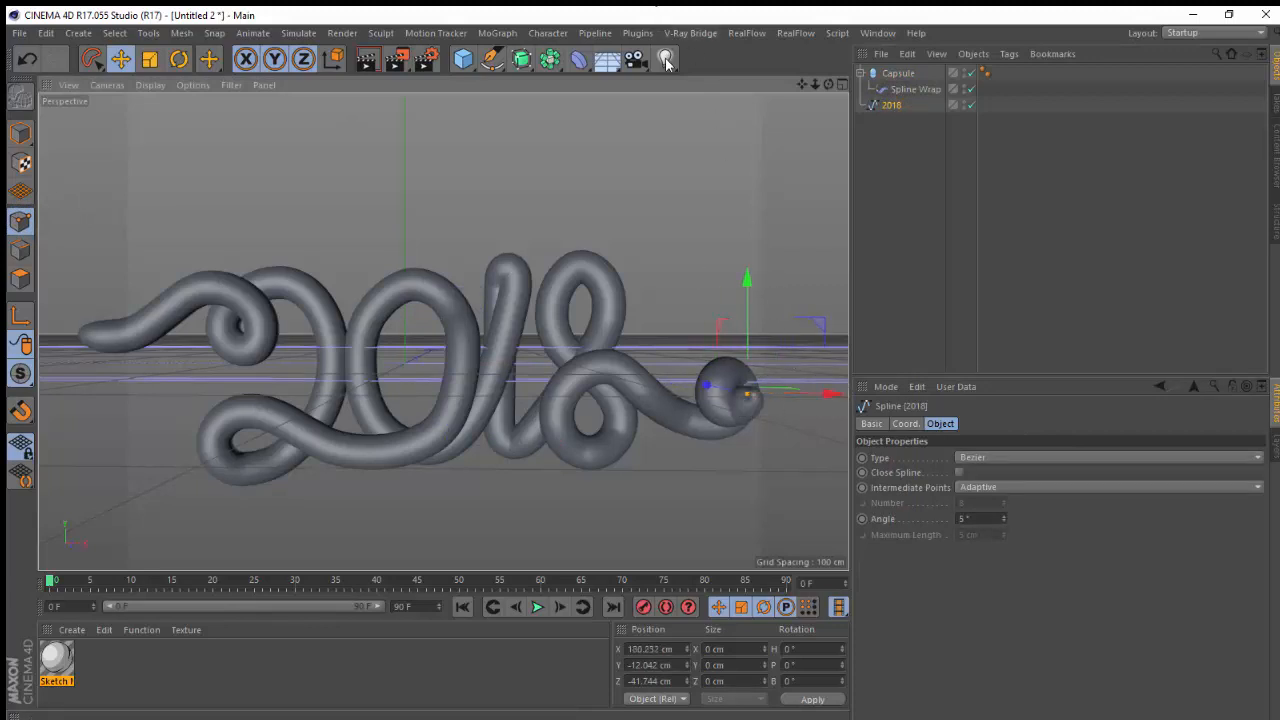
Compare the finished 2018.c4d scene through its camera with the capsule lettering in Untitled 2
left_click(878, 33)
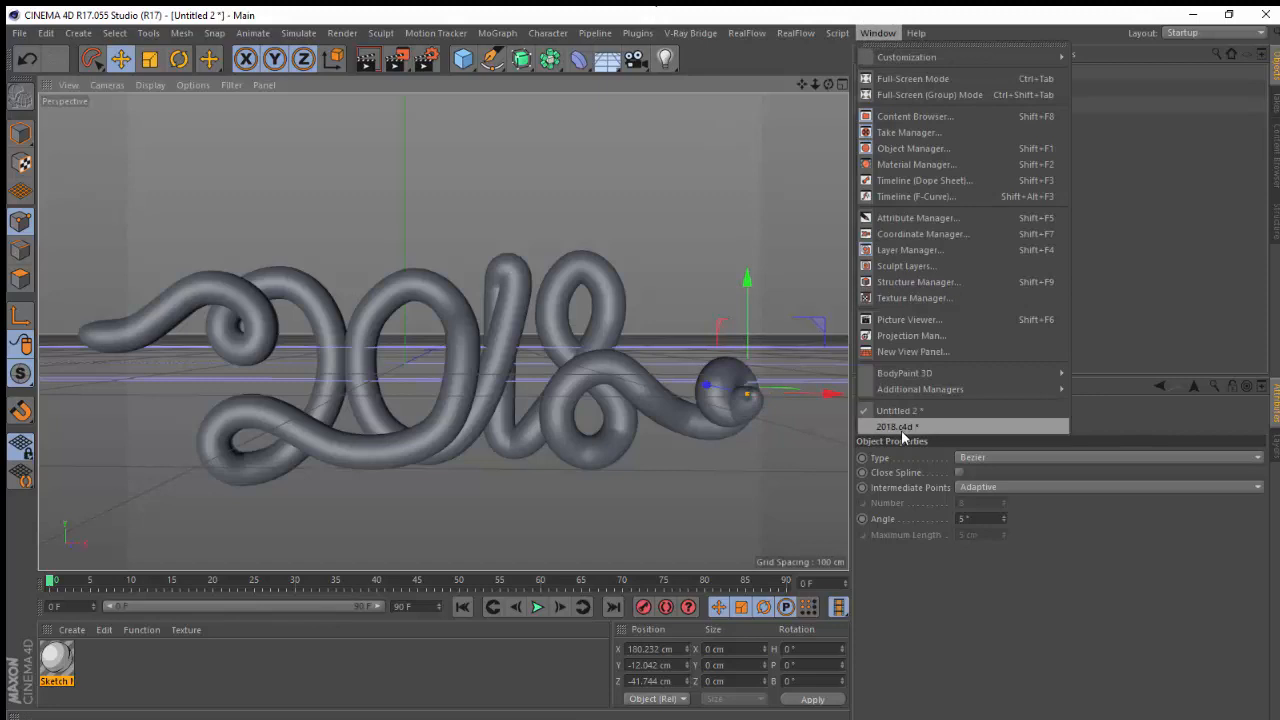
left_click(901, 427)
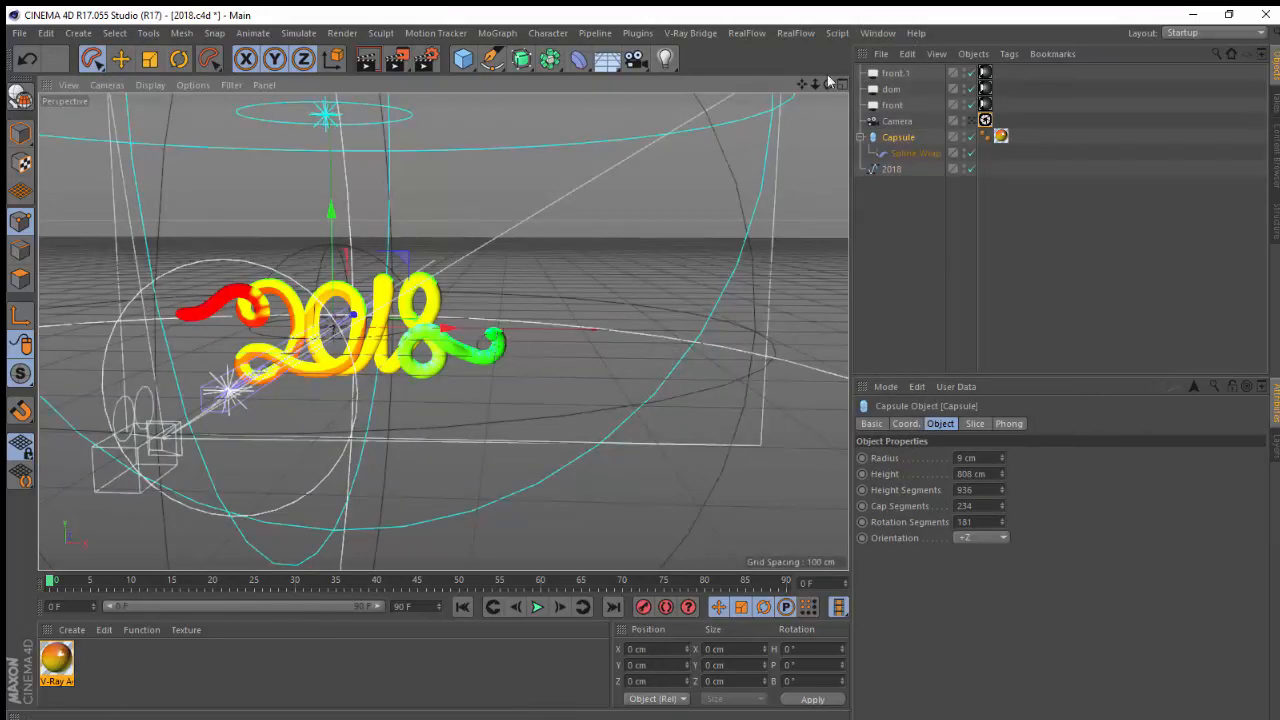
left_click(982, 120)
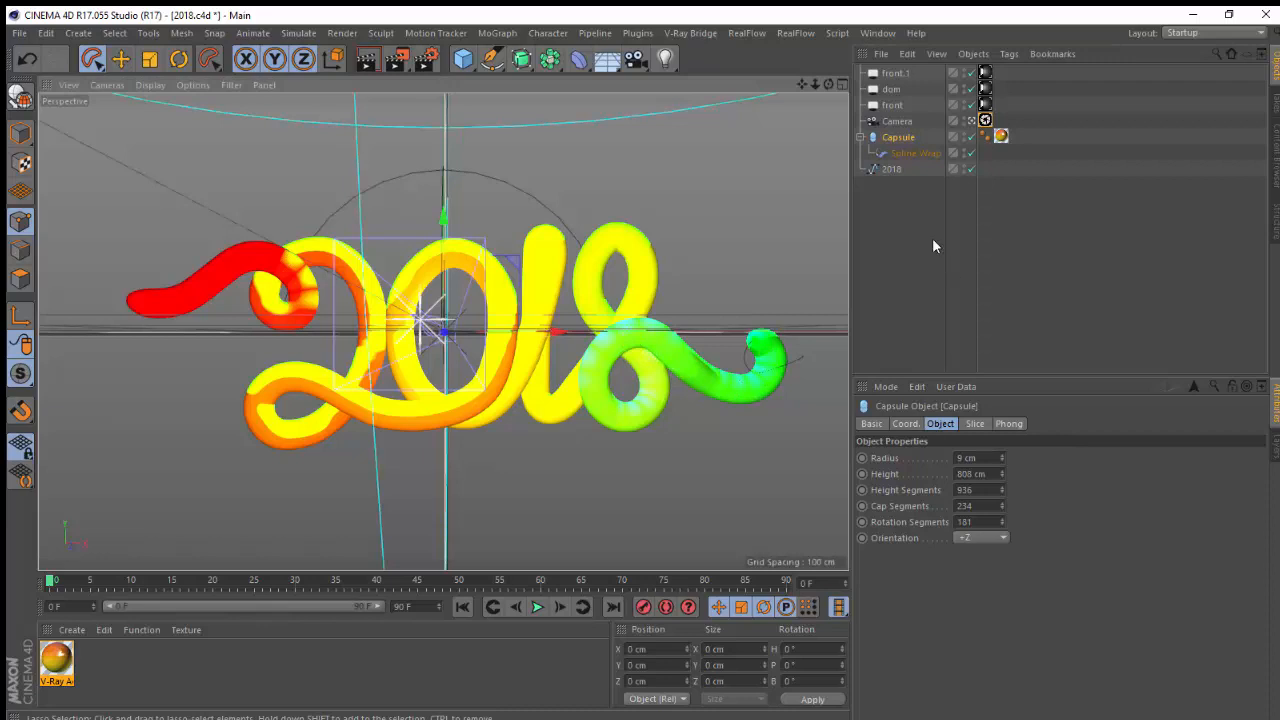
left_click(878, 33)
left_click(878, 33)
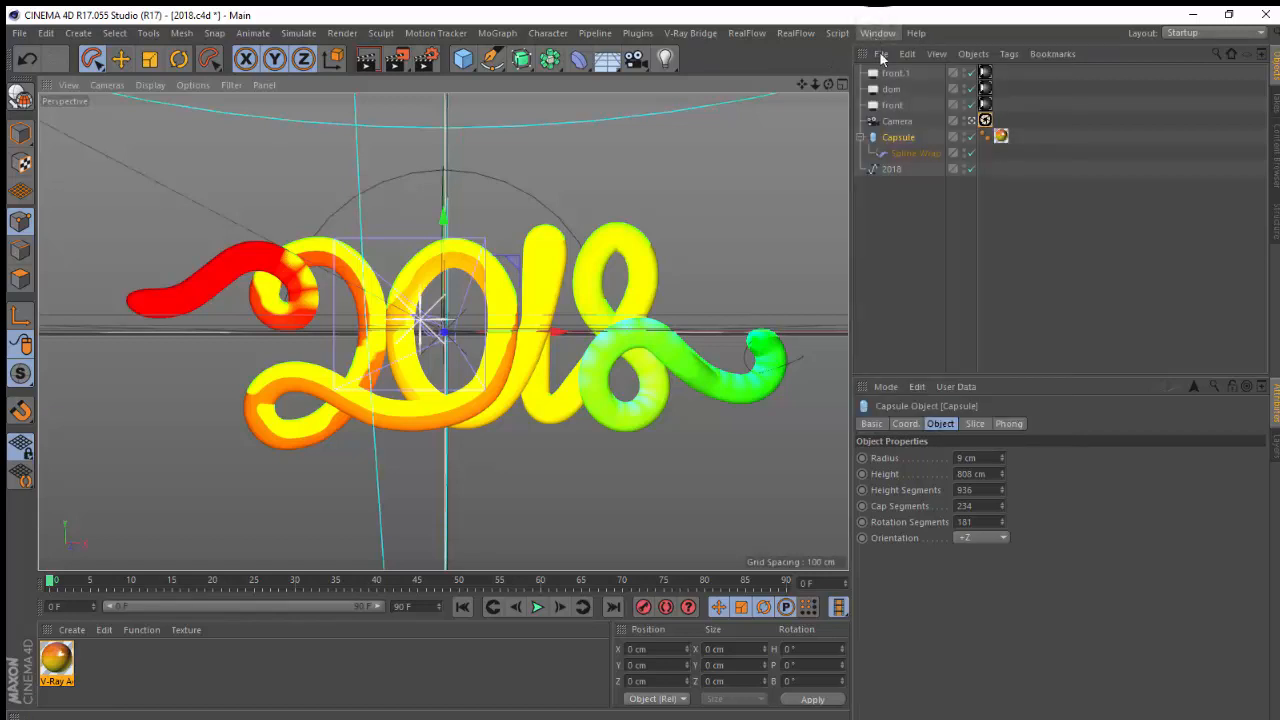
left_click(899, 267)
left_click(878, 33)
left_click(888, 411)
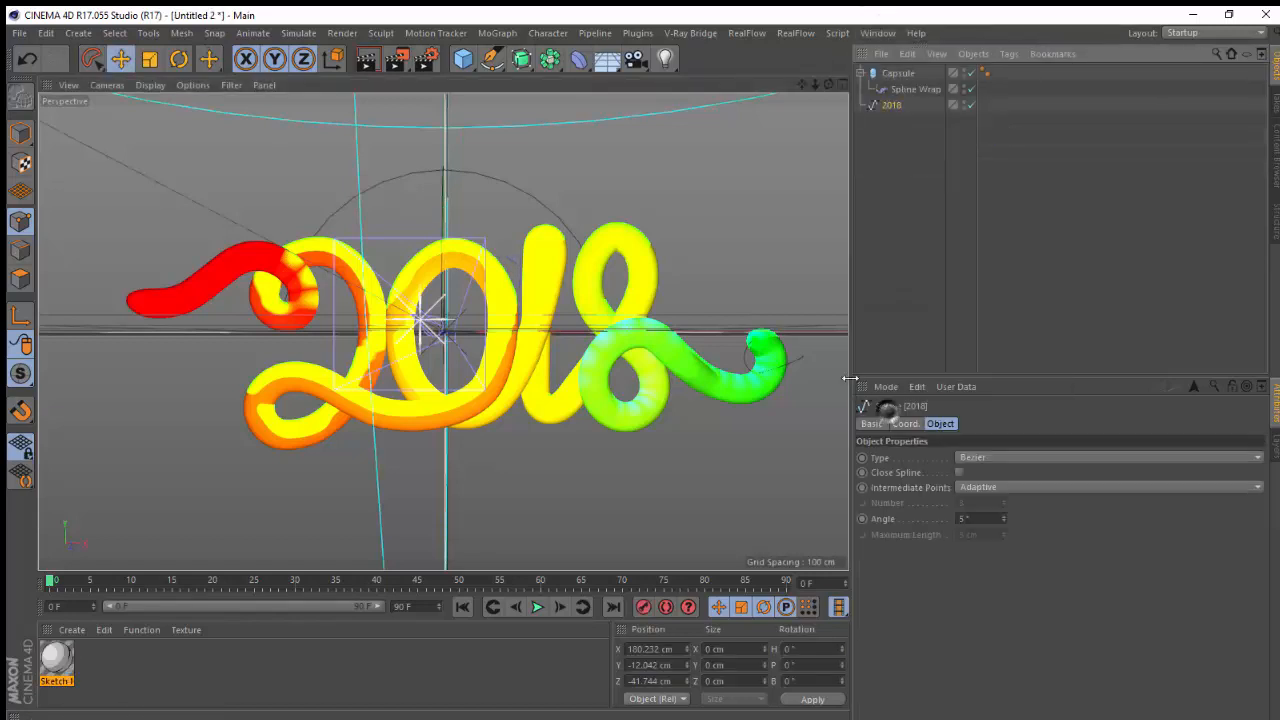
left_click_drag(797, 83, 796, 72)
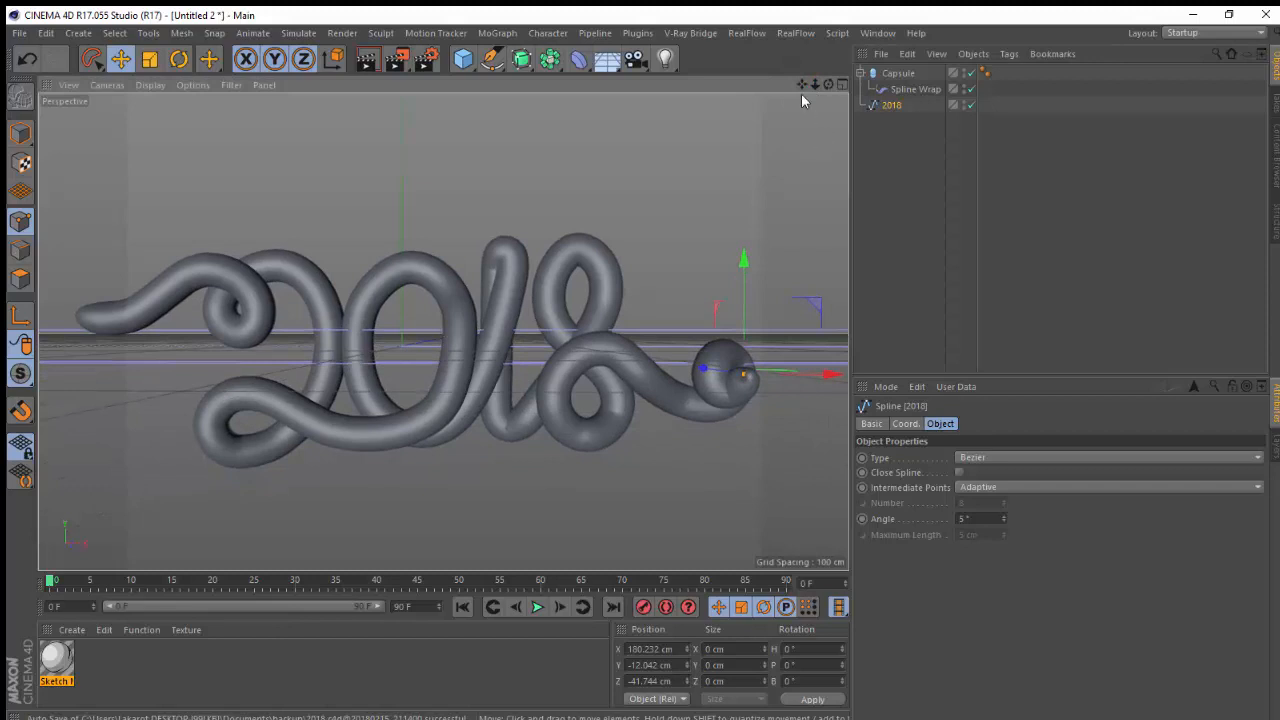
left_click_drag(815, 85, 848, 57)
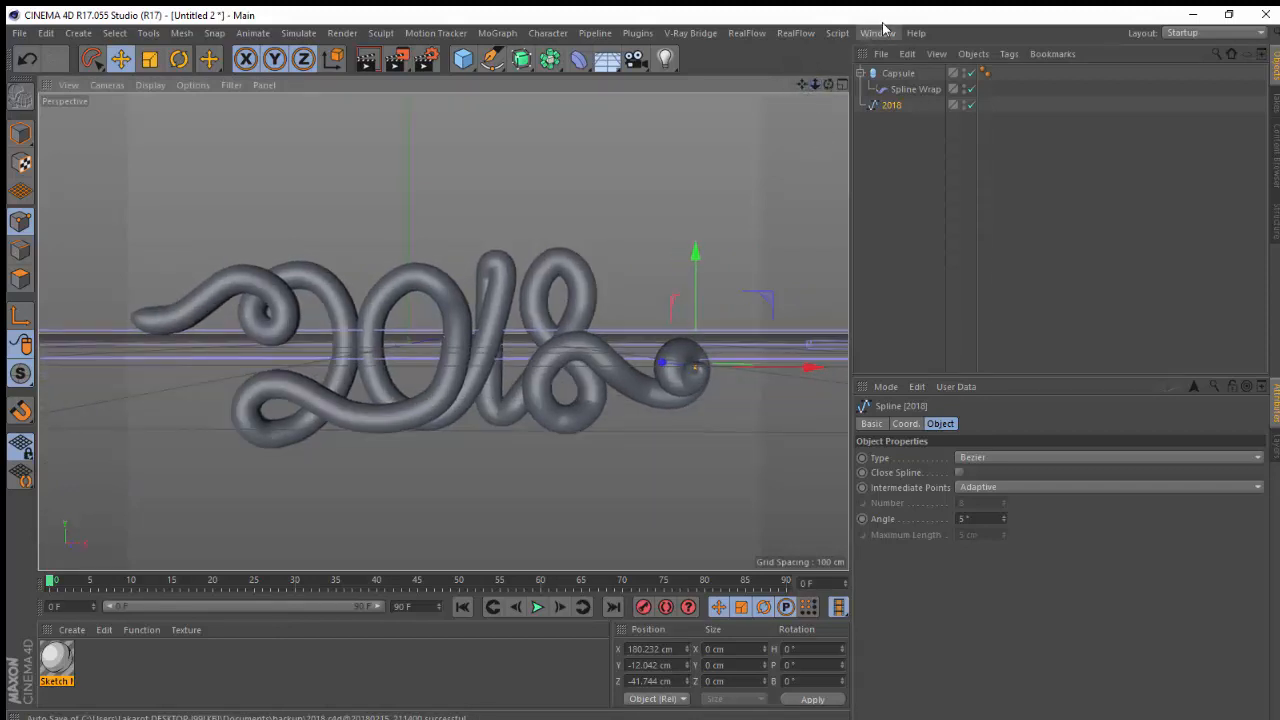
Switch to 2018.c4d, browse the V-Ray Bridge workflow options and leave the scene camera view
left_click(879, 32)
left_click(880, 427)
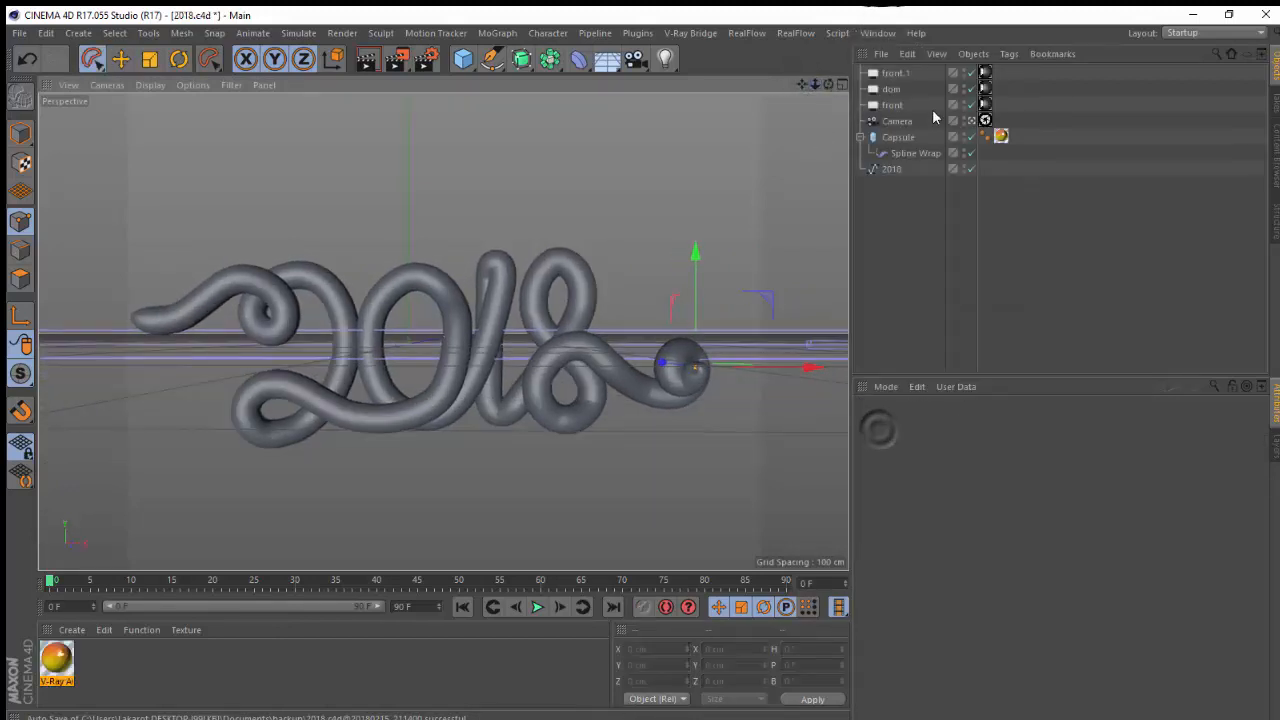
left_click(691, 36)
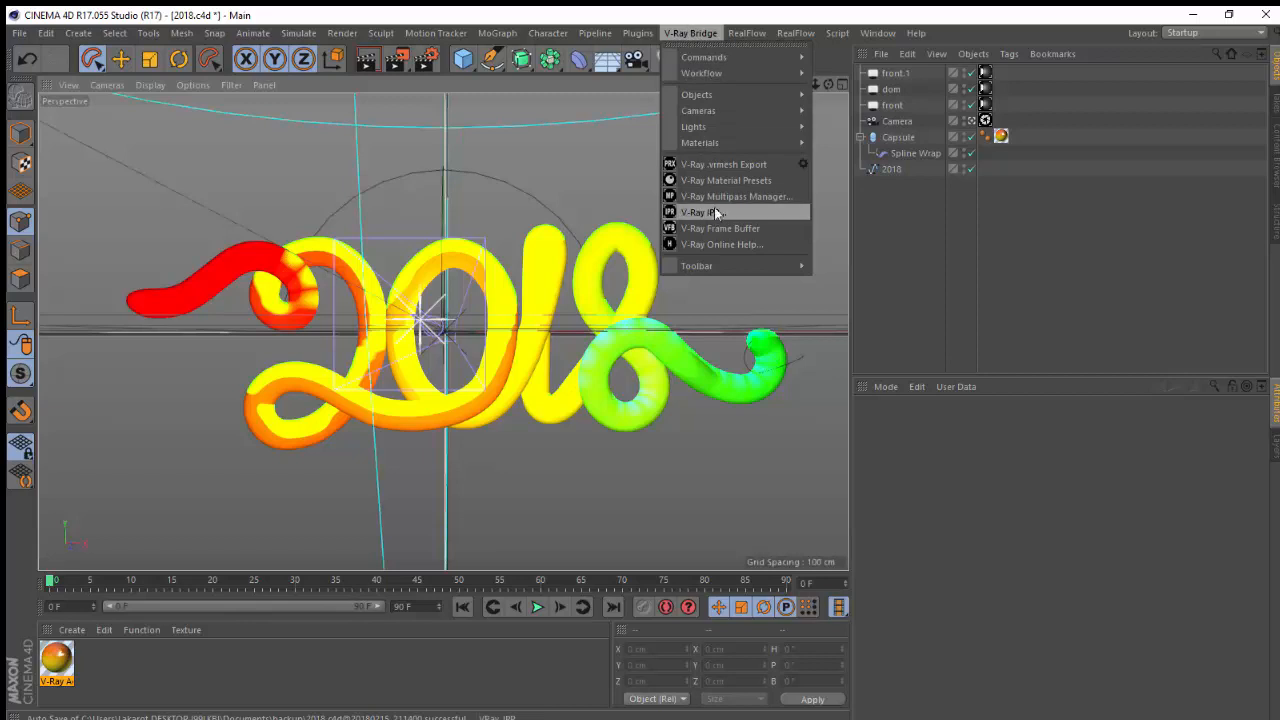
mouse_move(715, 75)
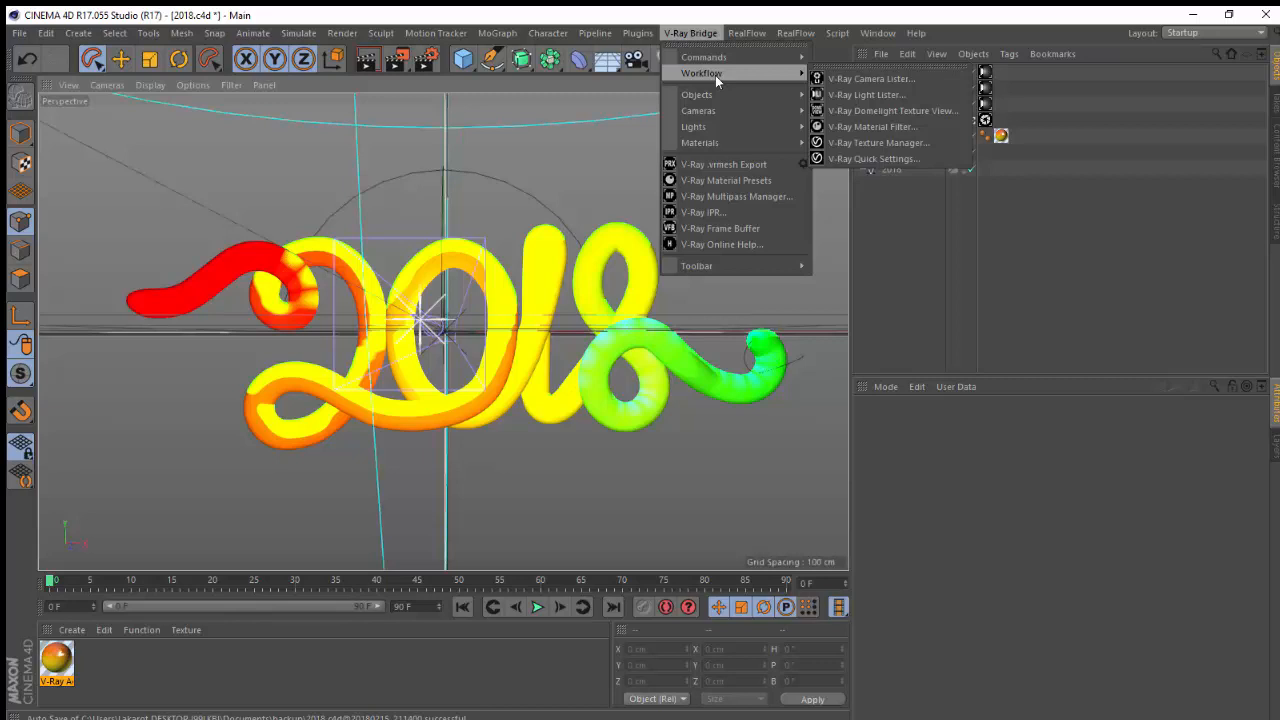
left_click(905, 245)
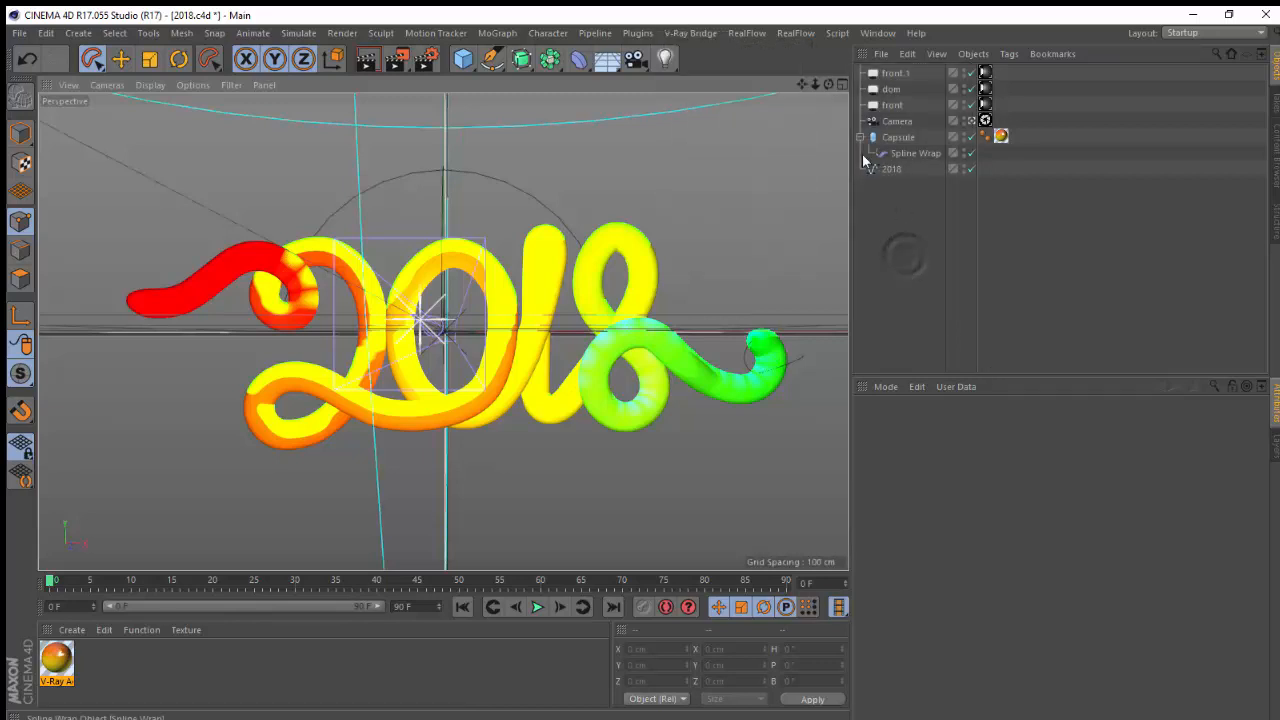
left_click(982, 120)
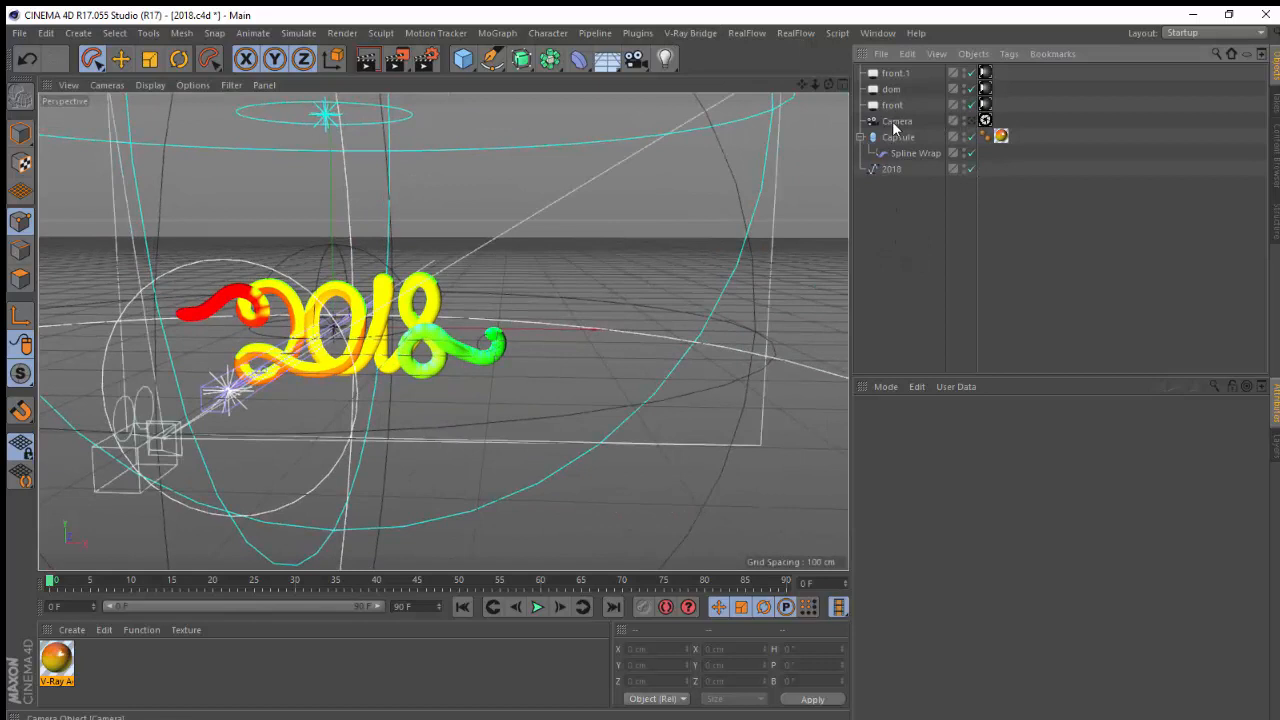
Browse the V-Ray Bridge camera options and inspect the camera's V-Ray Physical Camera tag settings
left_click(698, 33)
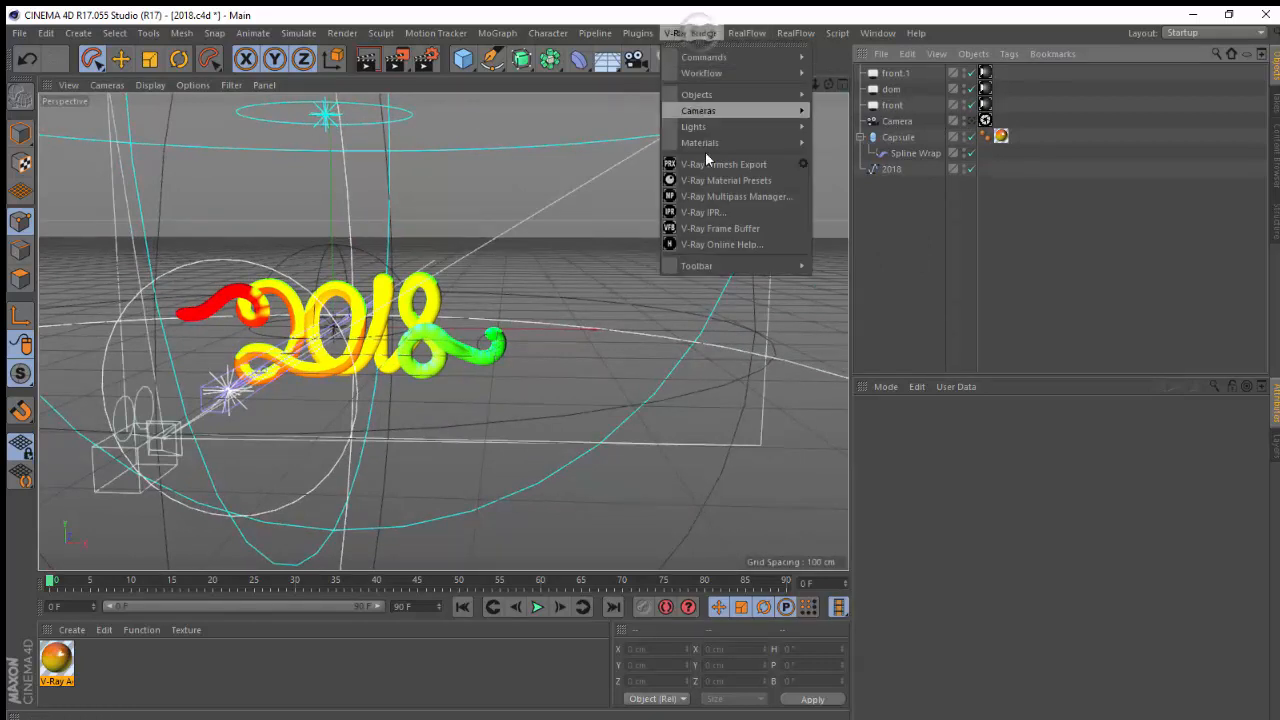
mouse_move(716, 115)
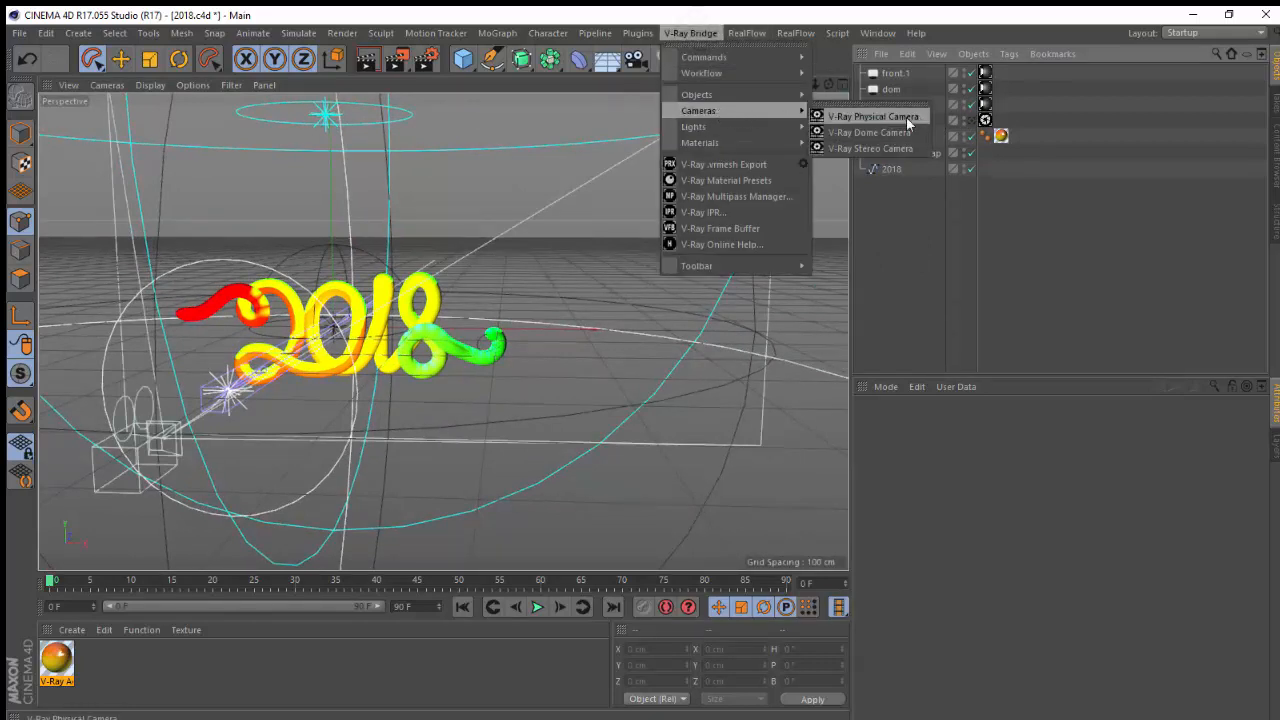
left_click(934, 187)
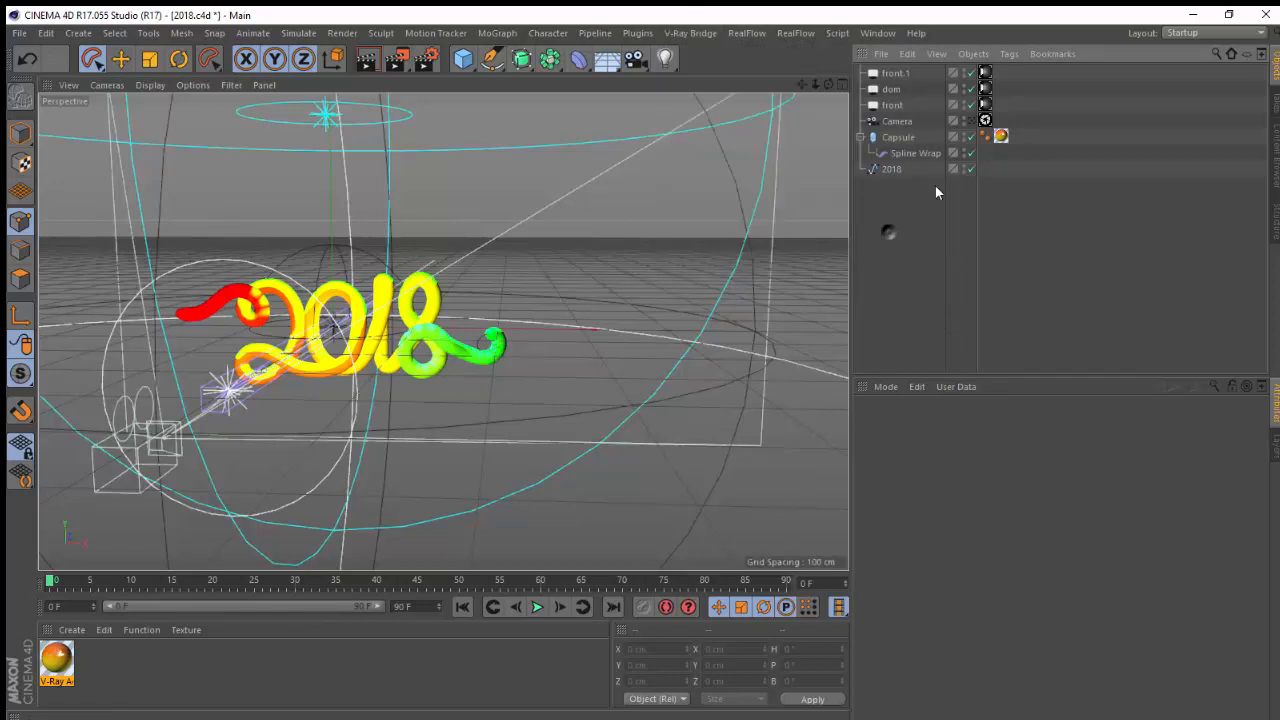
left_click(985, 120)
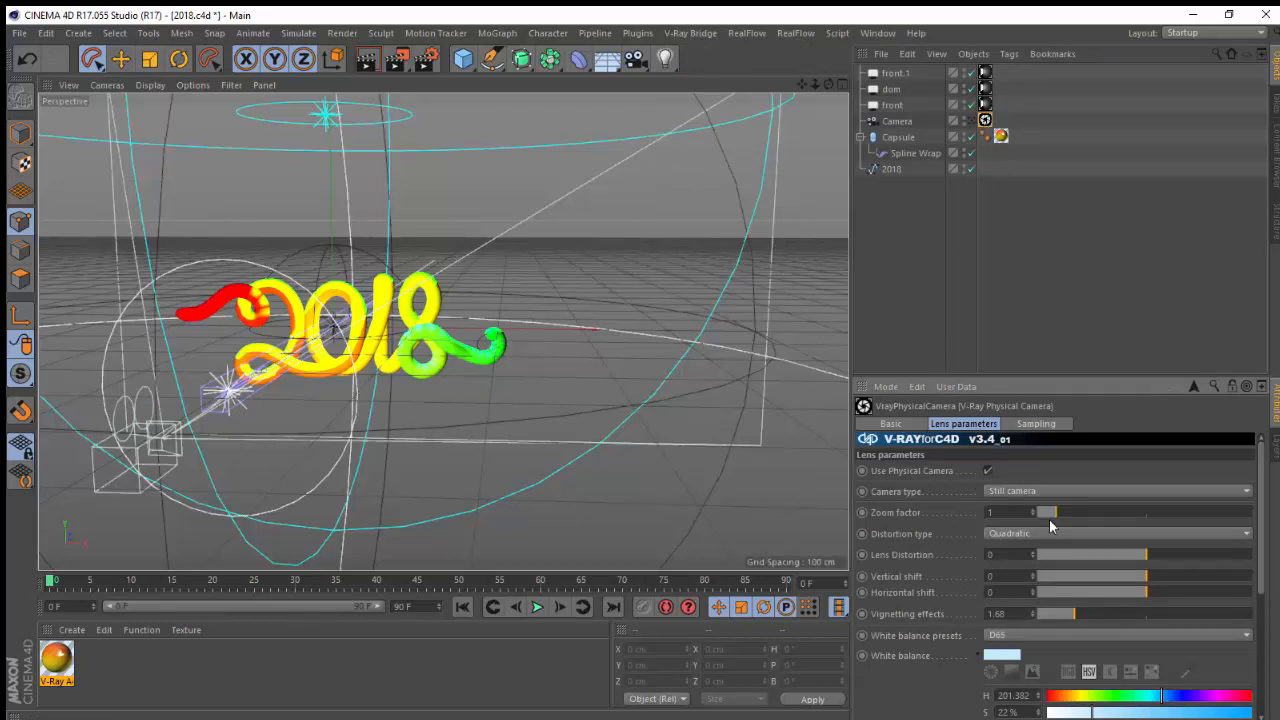
scroll(1256, 515, "down", 1)
scroll(1256, 515, "down", 4)
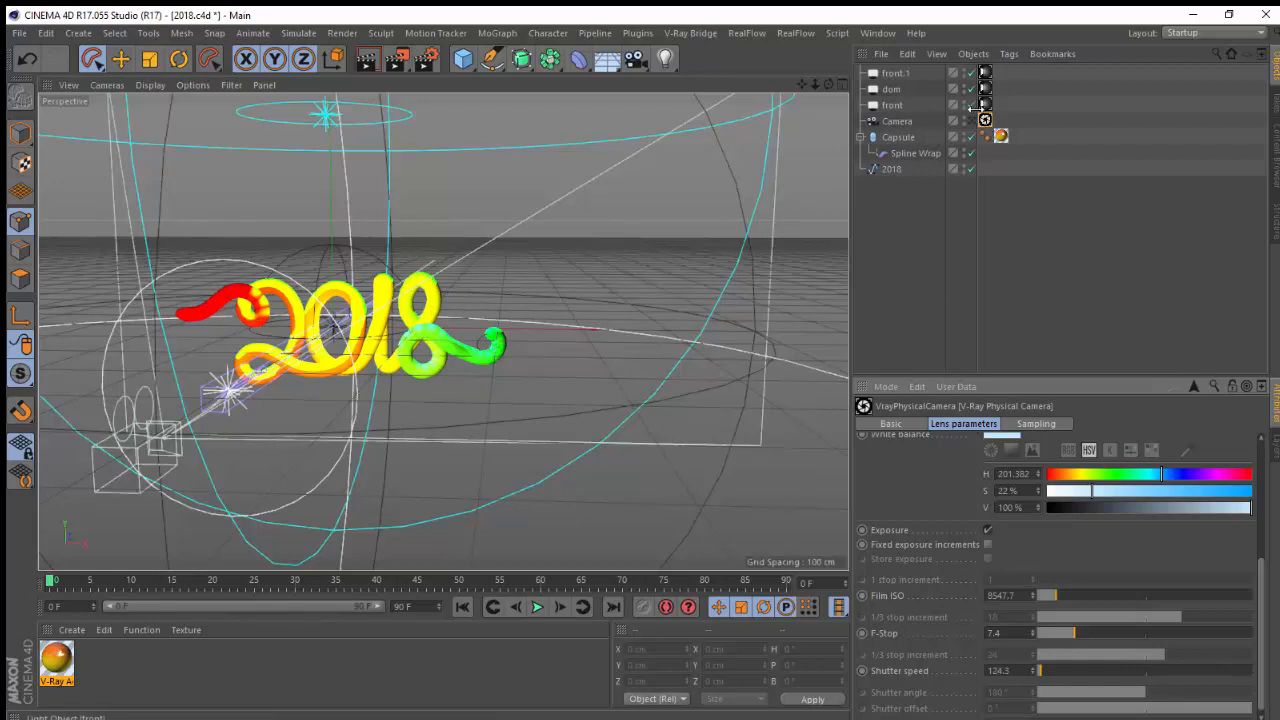
Inspect the front and dom lights and their V-Ray light tags, briefly moving the dom light and undoing it
left_click(891, 106)
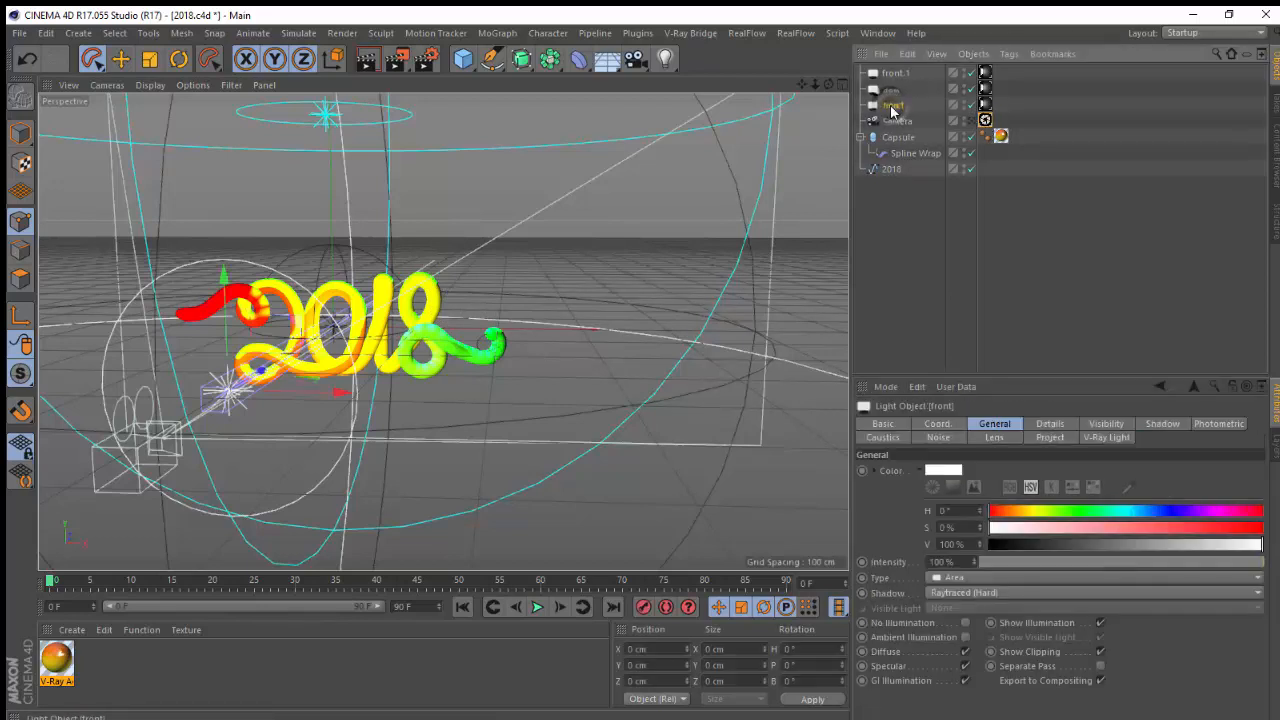
left_click_drag(828, 84, 690, 124)
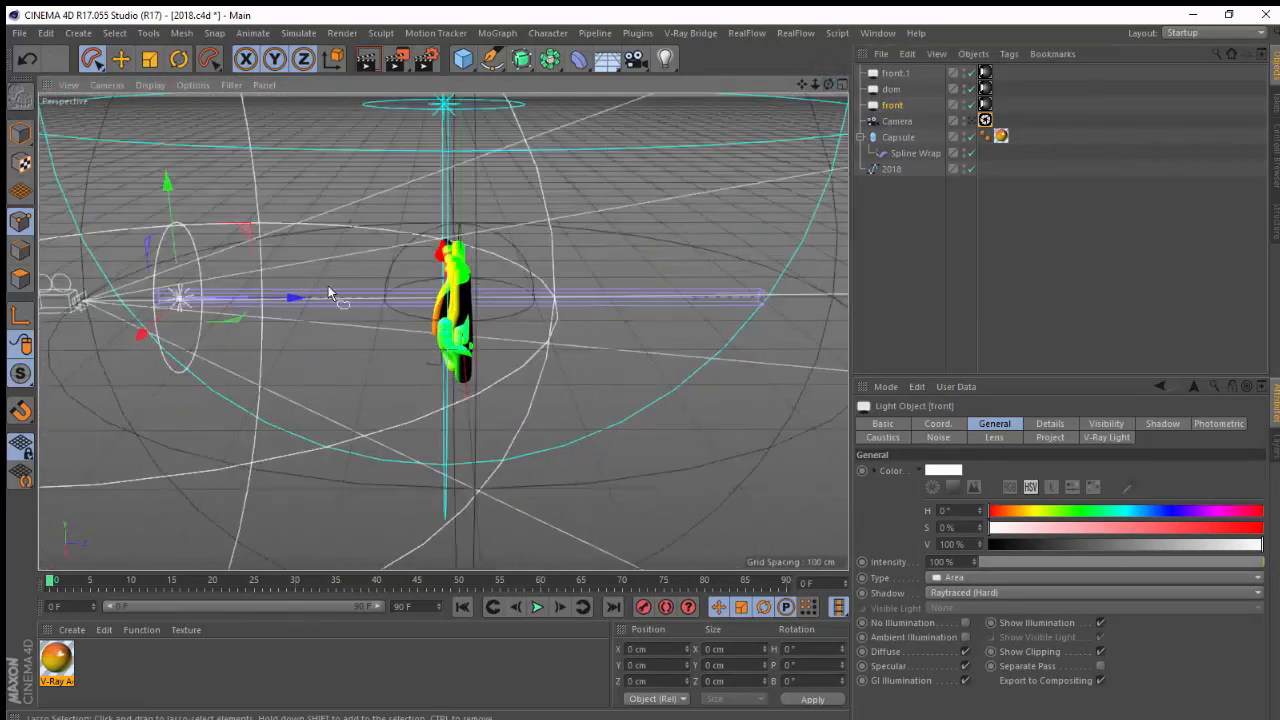
left_click(985, 88)
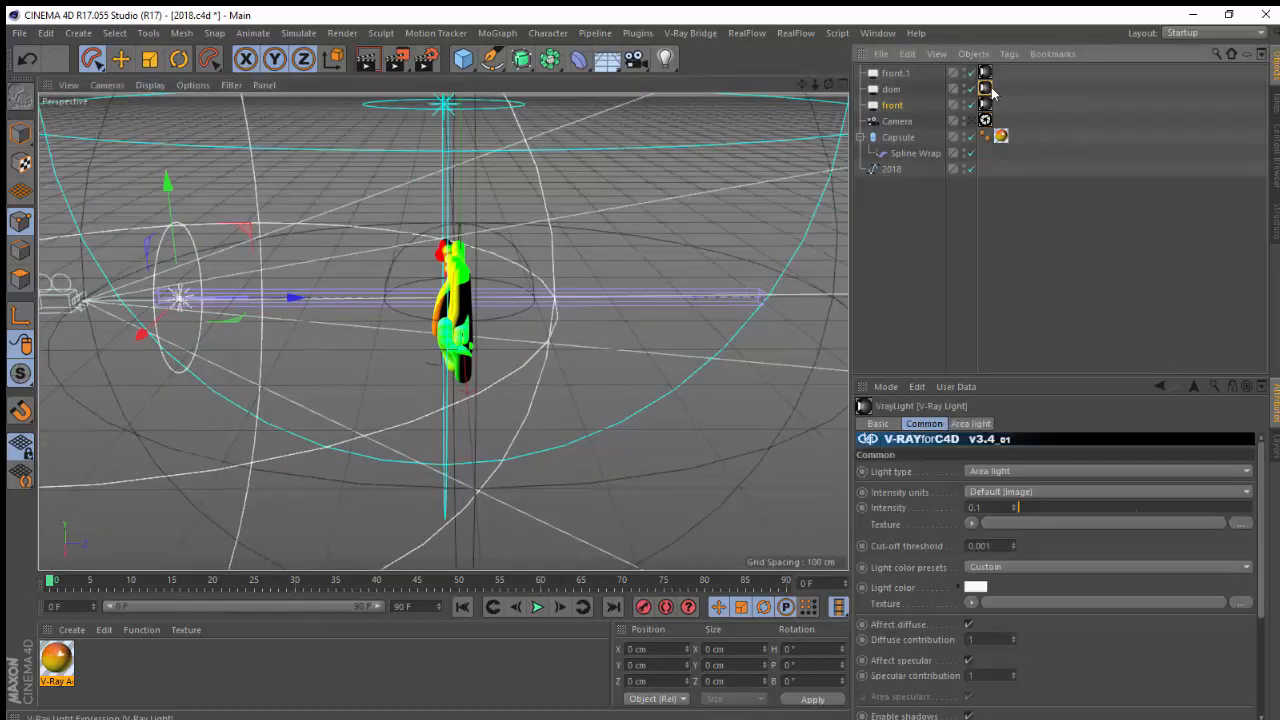
left_click(891, 89)
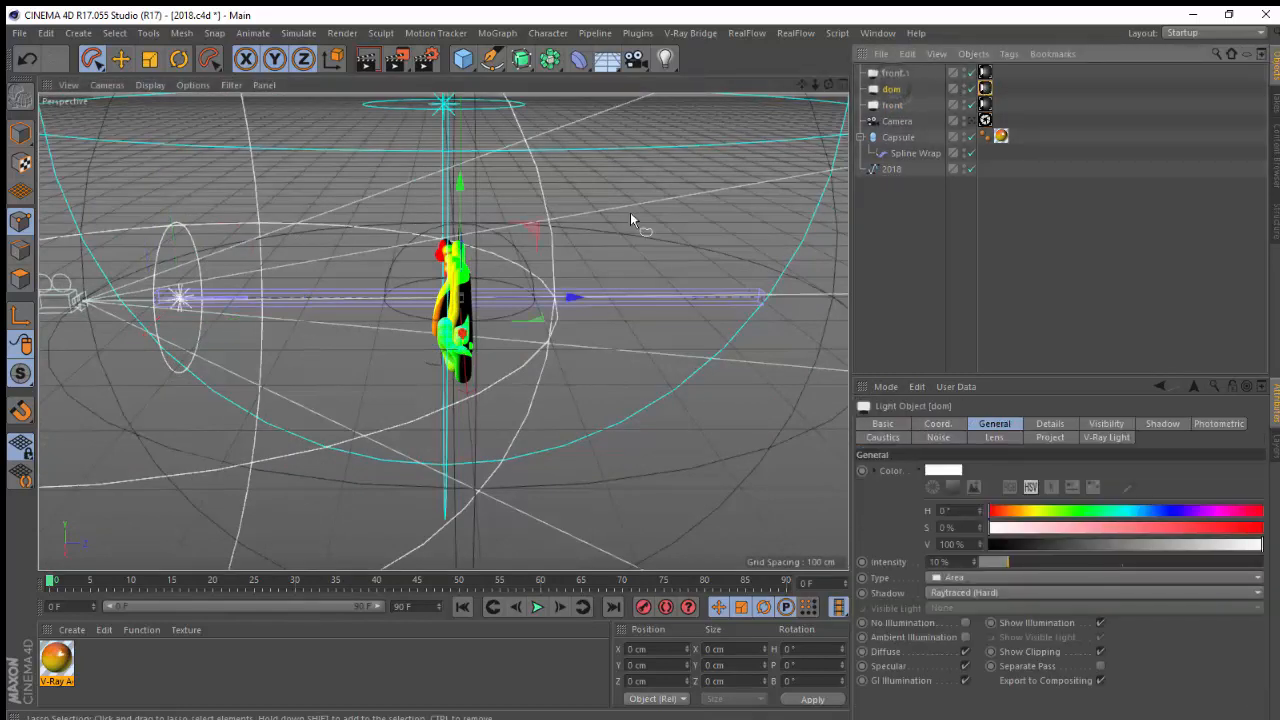
left_click_drag(815, 85, 765, 233)
left_click_drag(828, 85, 771, 166)
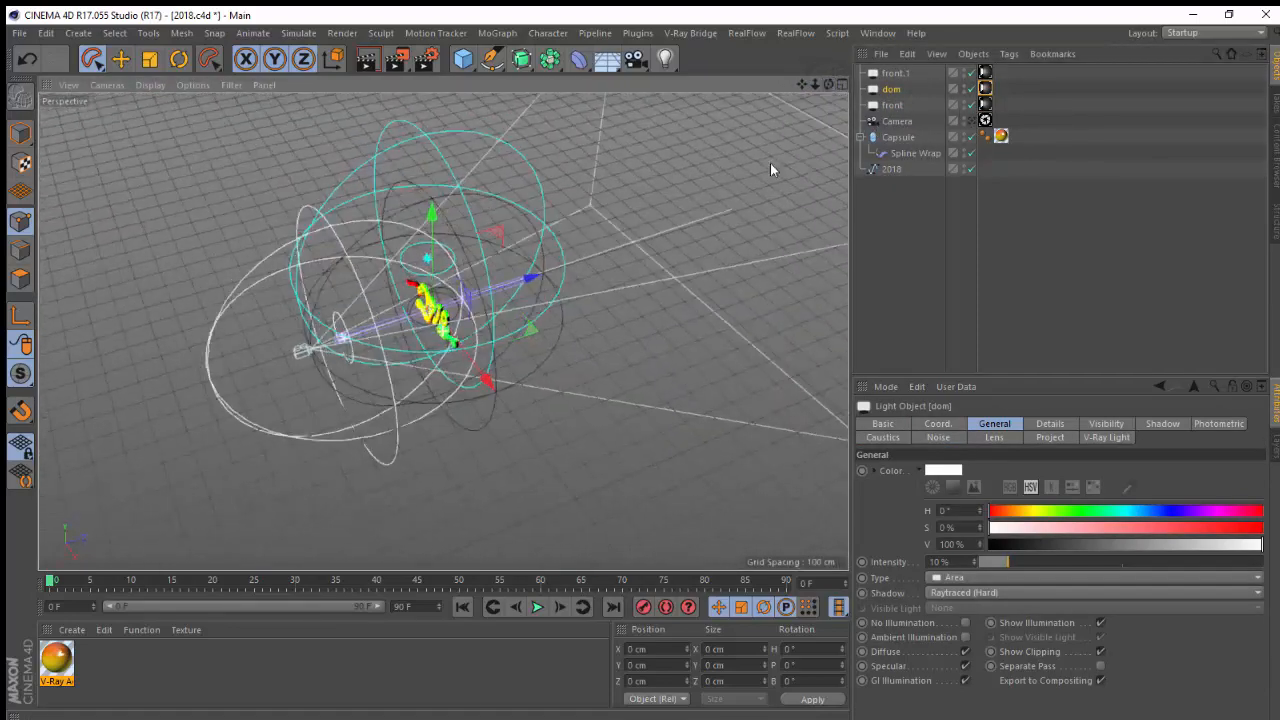
left_click_drag(533, 285, 575, 270)
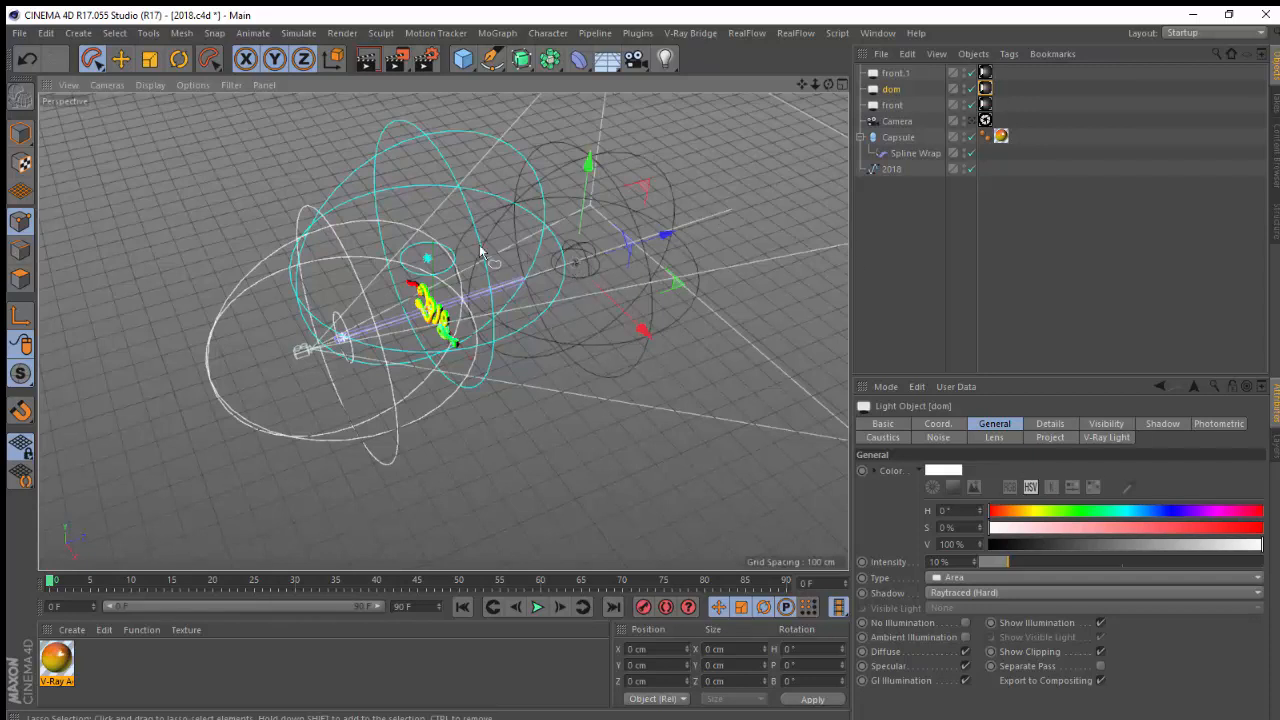
key("ctrl+z")
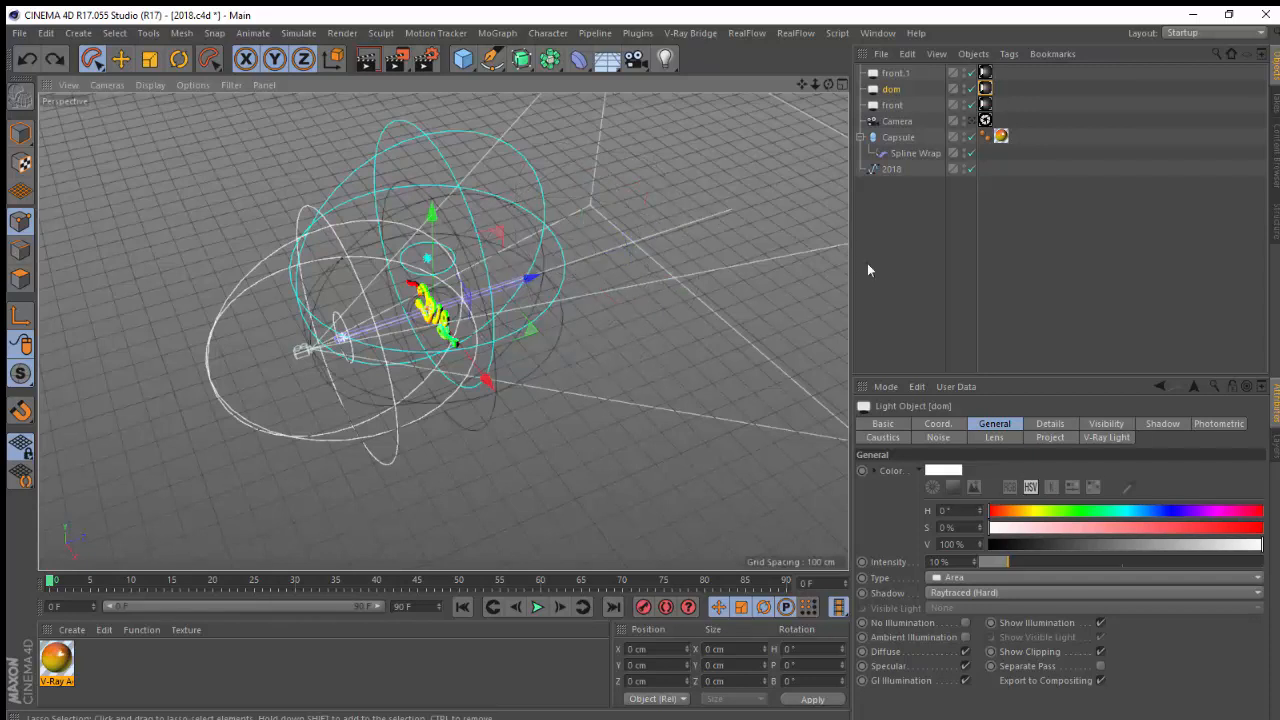
Select the front.1 light, briefly move it in the viewport and undo the move
left_click(900, 73)
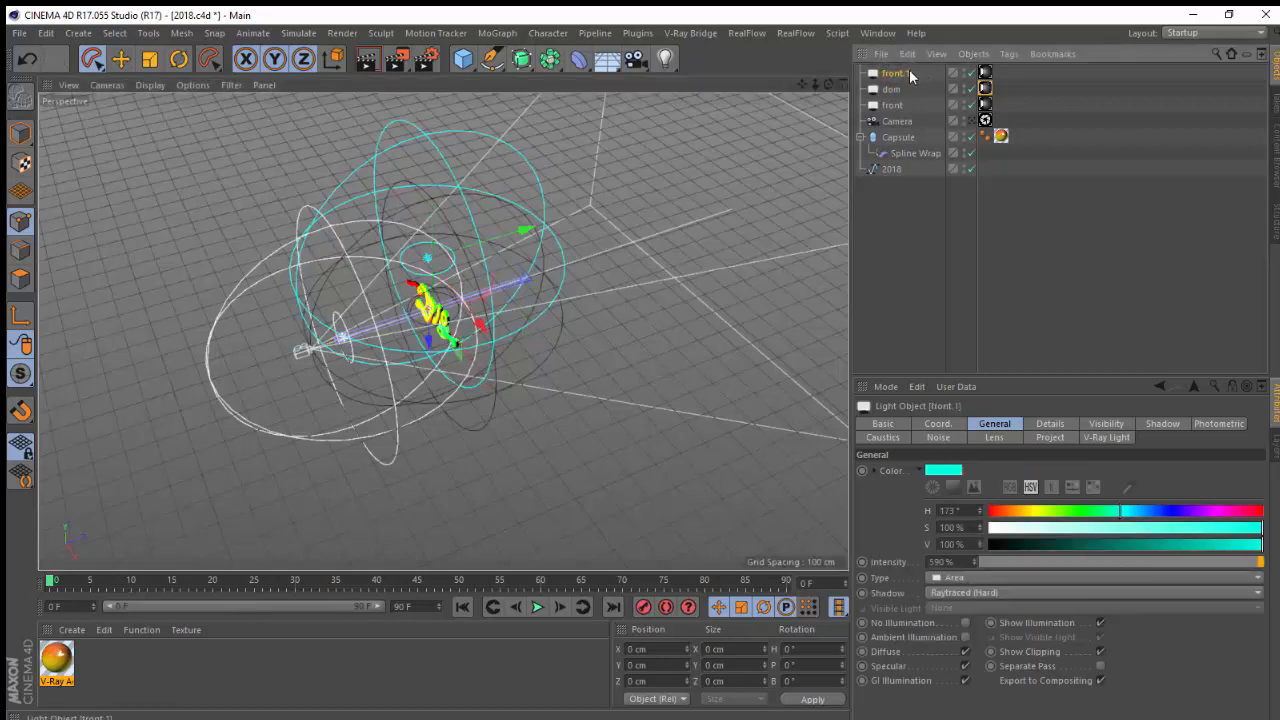
left_click_drag(528, 229, 498, 236)
key("ctrl+z")
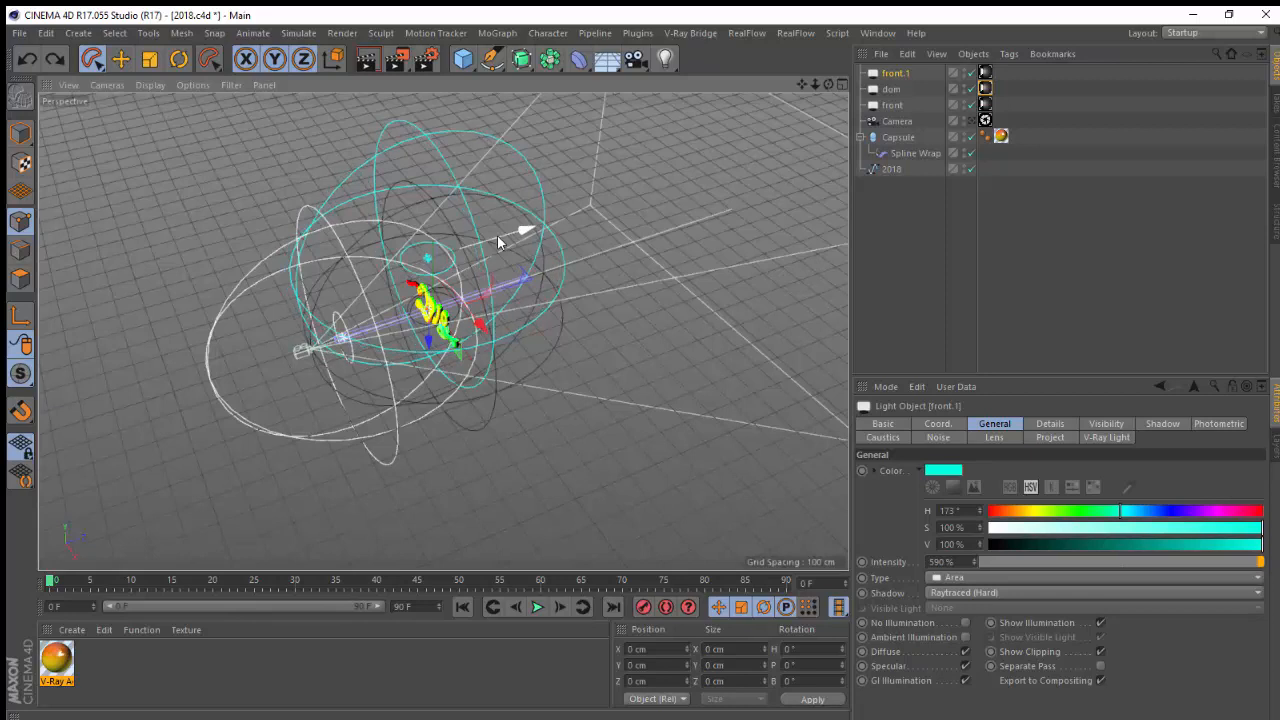
Add a V-Ray Area Rectangle Light to the scene
left_click_drag(828, 84, 958, 103)
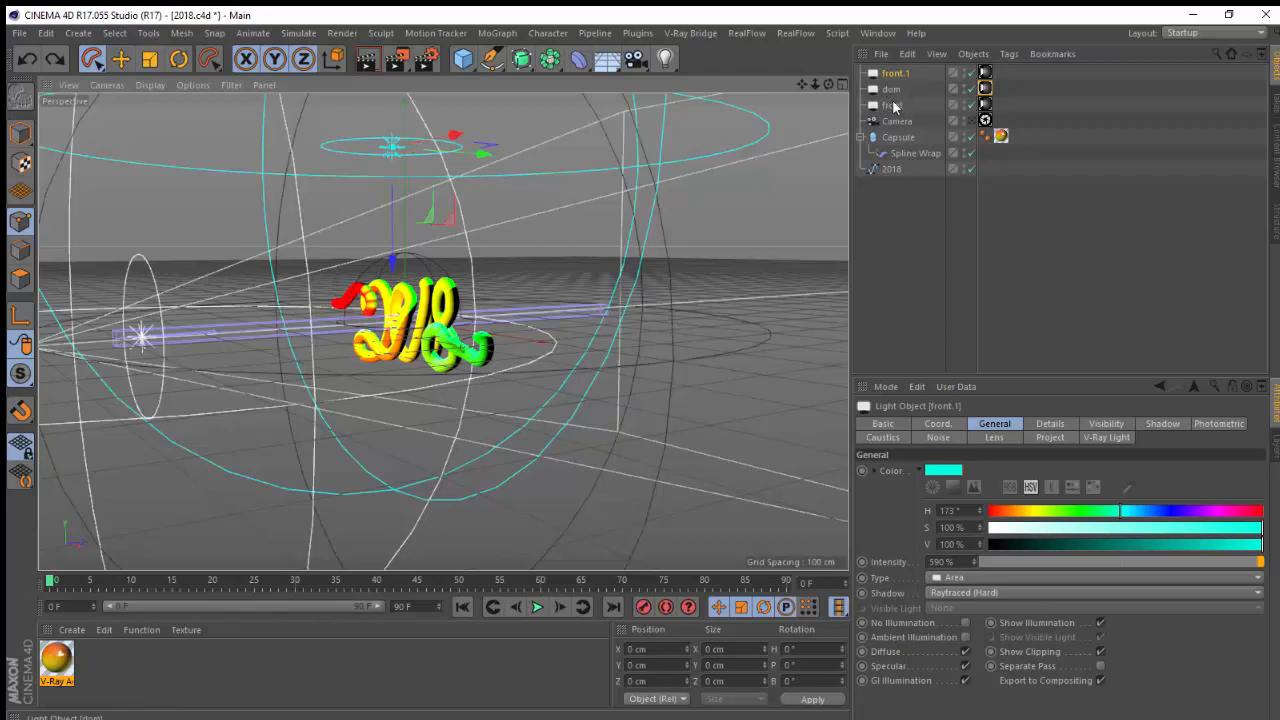
left_click(693, 33)
mouse_move(718, 126)
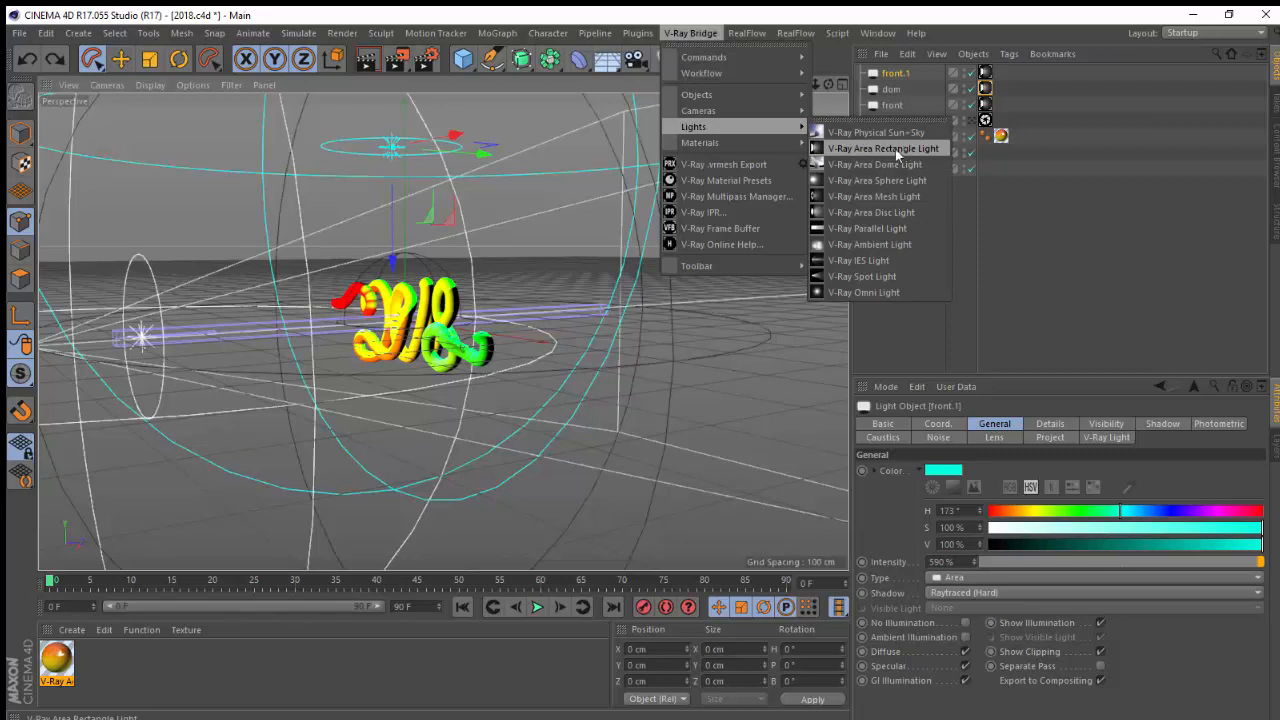
left_click(1019, 173)
left_click_drag(665, 63, 884, 108)
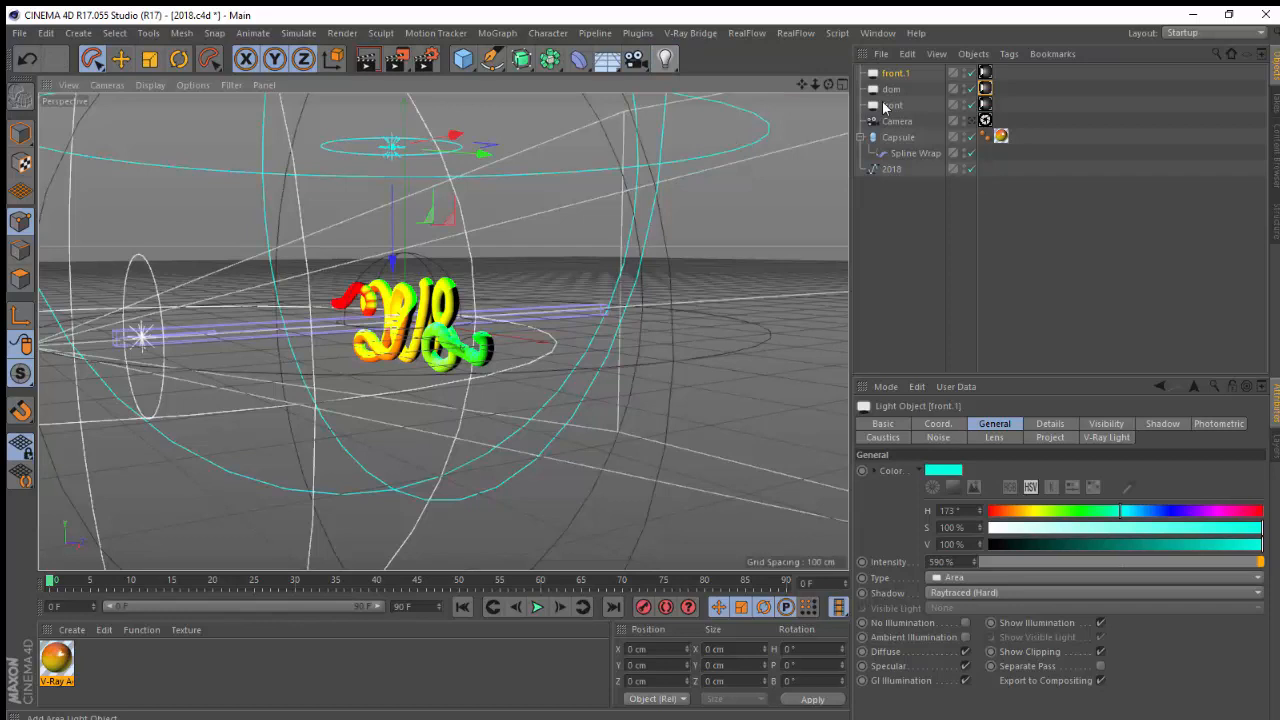
Give the new light a V-Ray Light tag, then delete the light
right_click(897, 75)
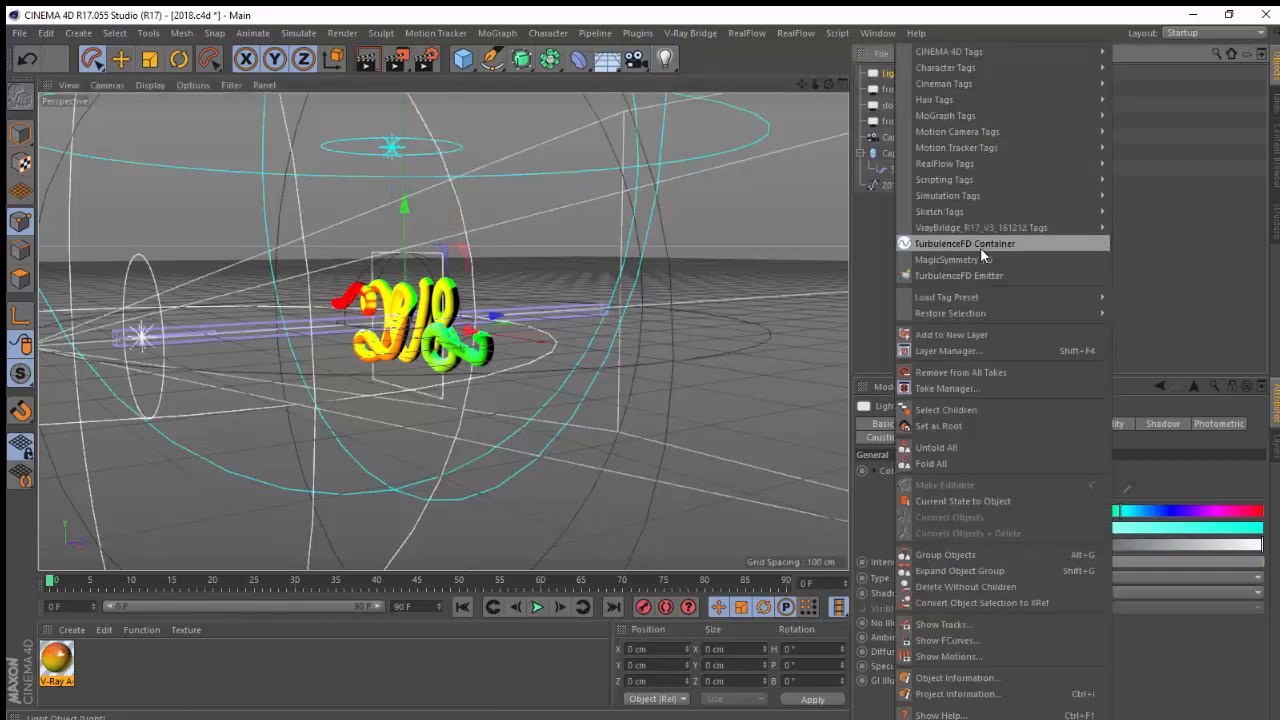
mouse_move(980, 226)
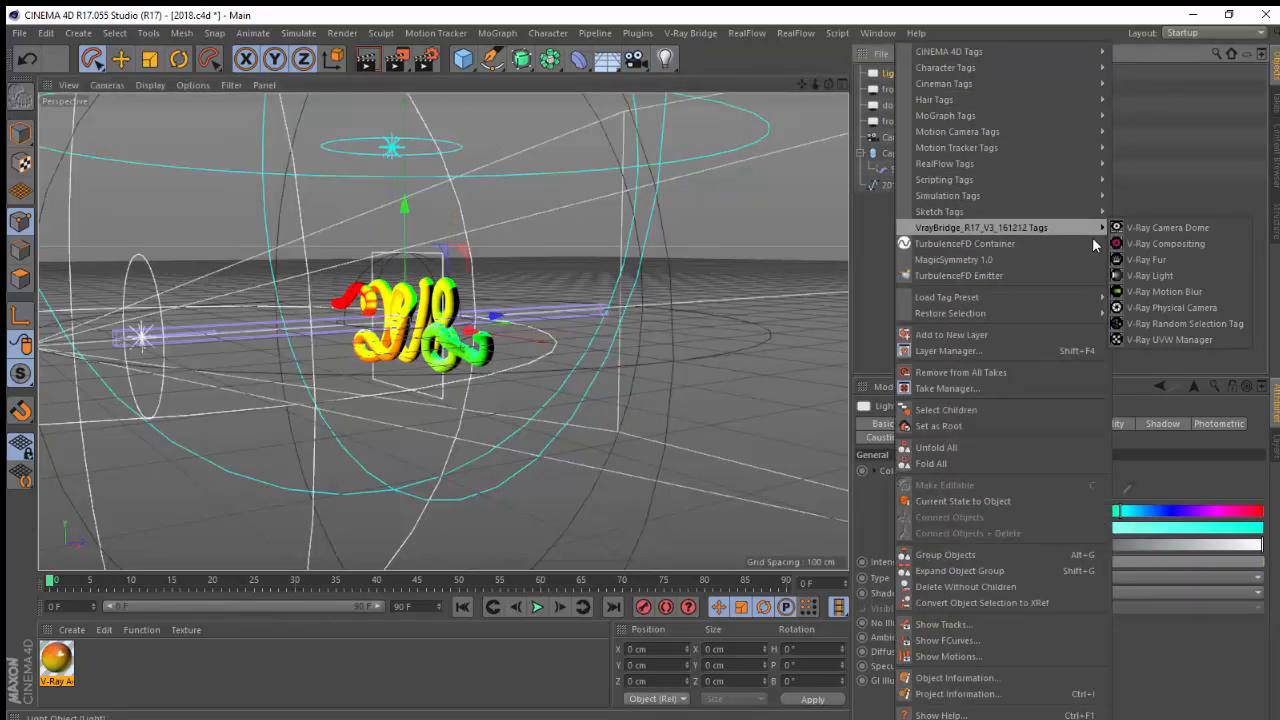
left_click(1166, 276)
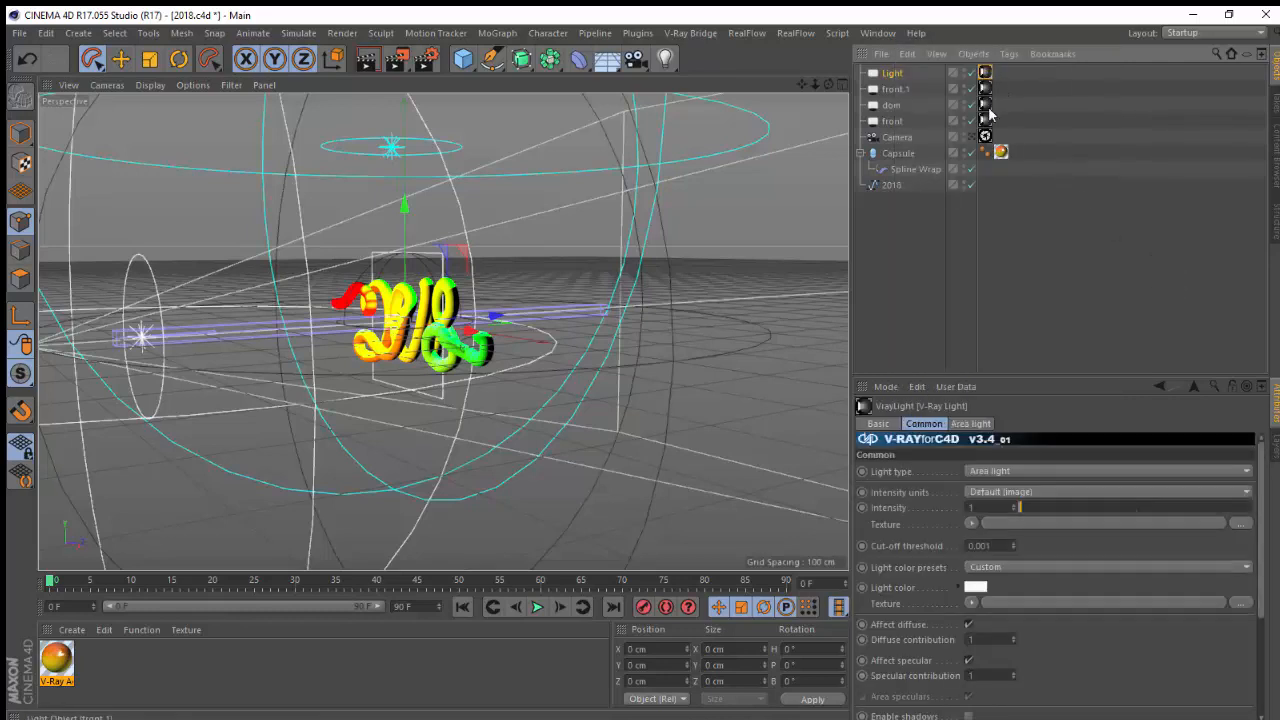
left_click(892, 74)
key("Delete")
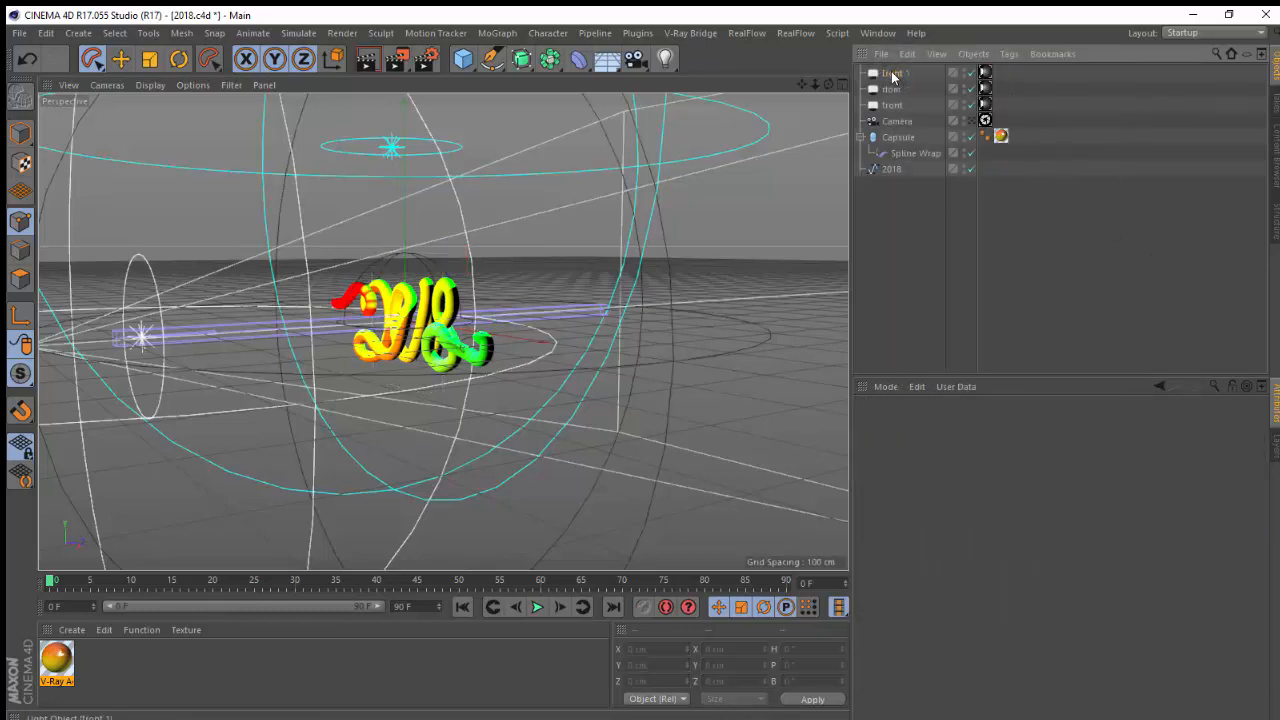
Inspect the front light and its V-Ray Light tag, checking the intensity and intensity units options
left_click(891, 105)
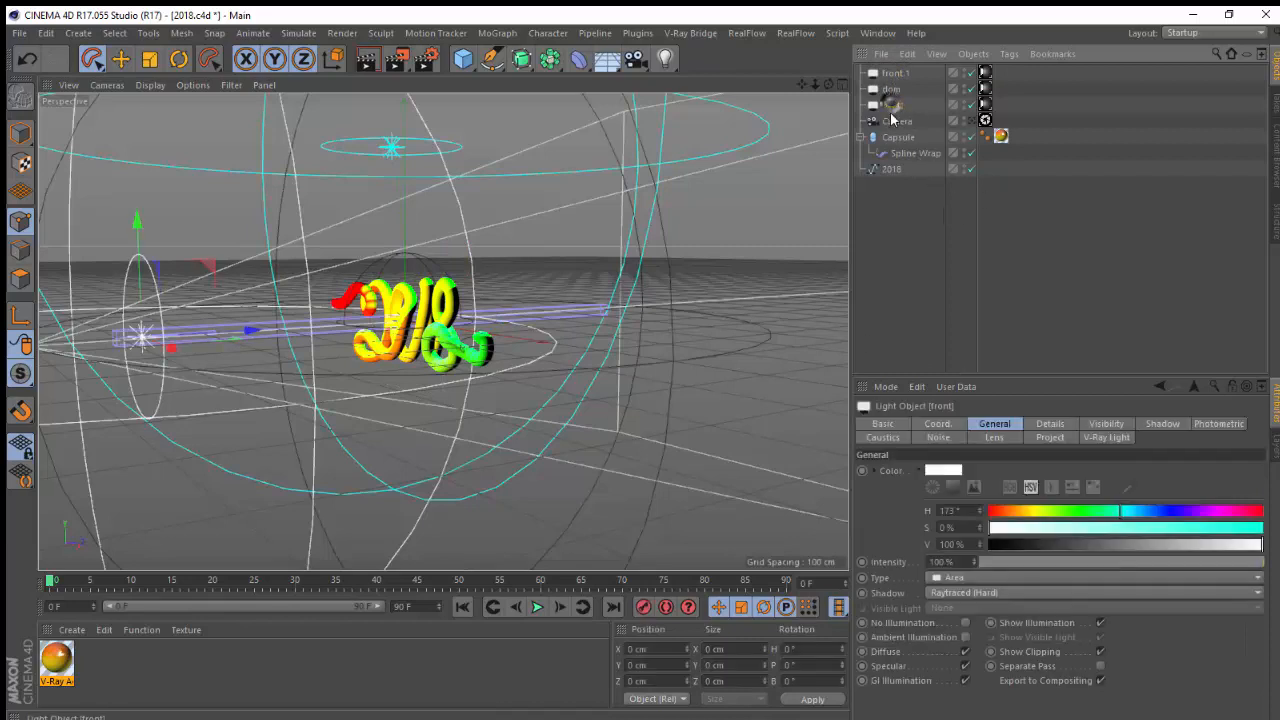
left_click(985, 104)
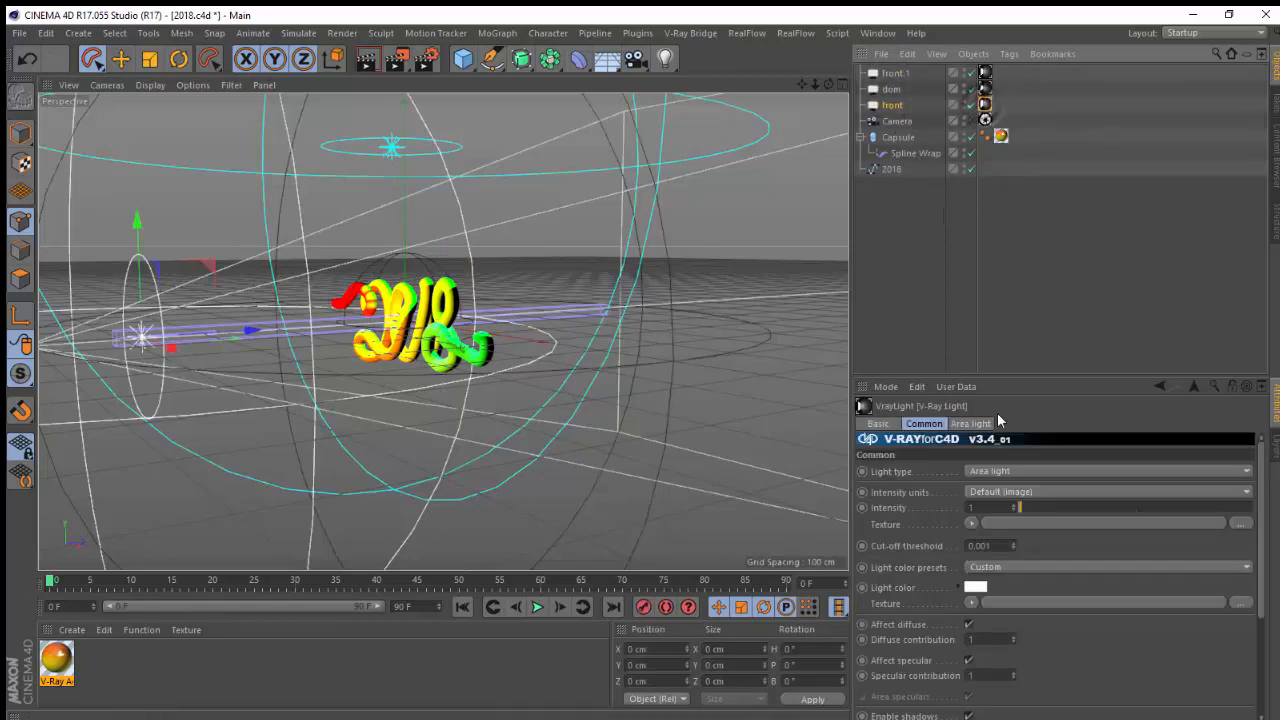
left_click_drag(1009, 376, 1000, 229)
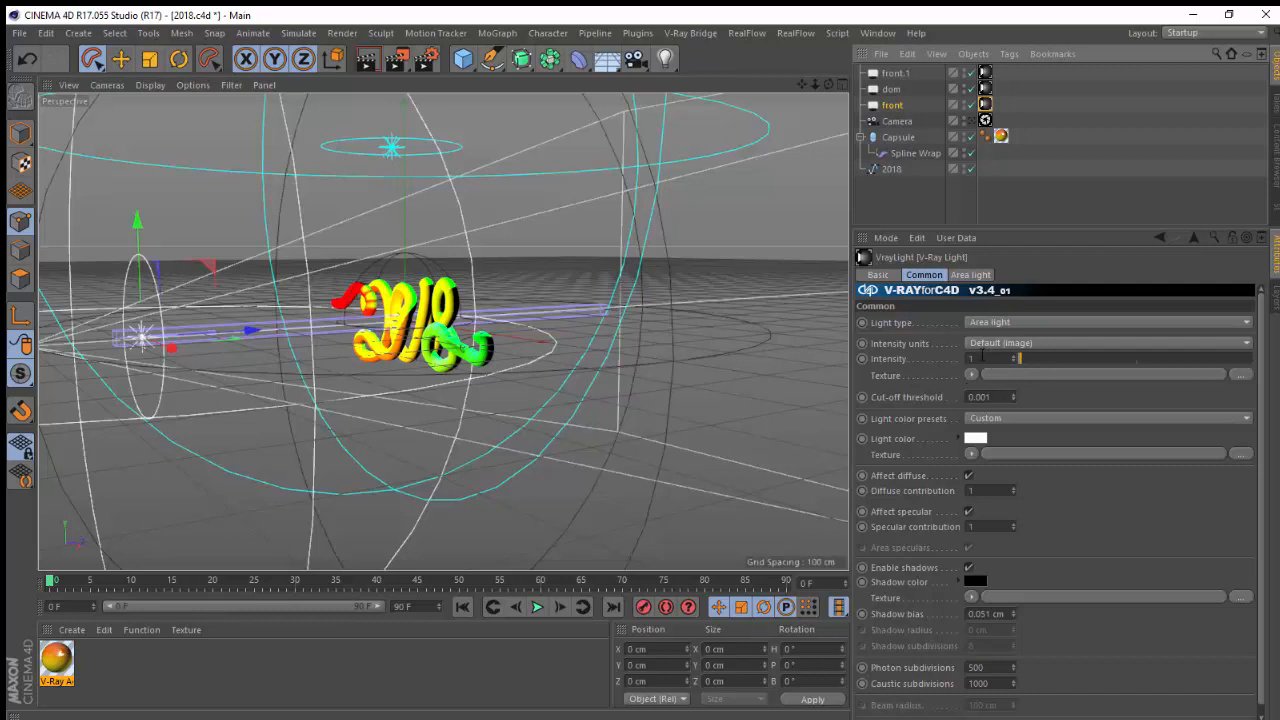
left_click(893, 106)
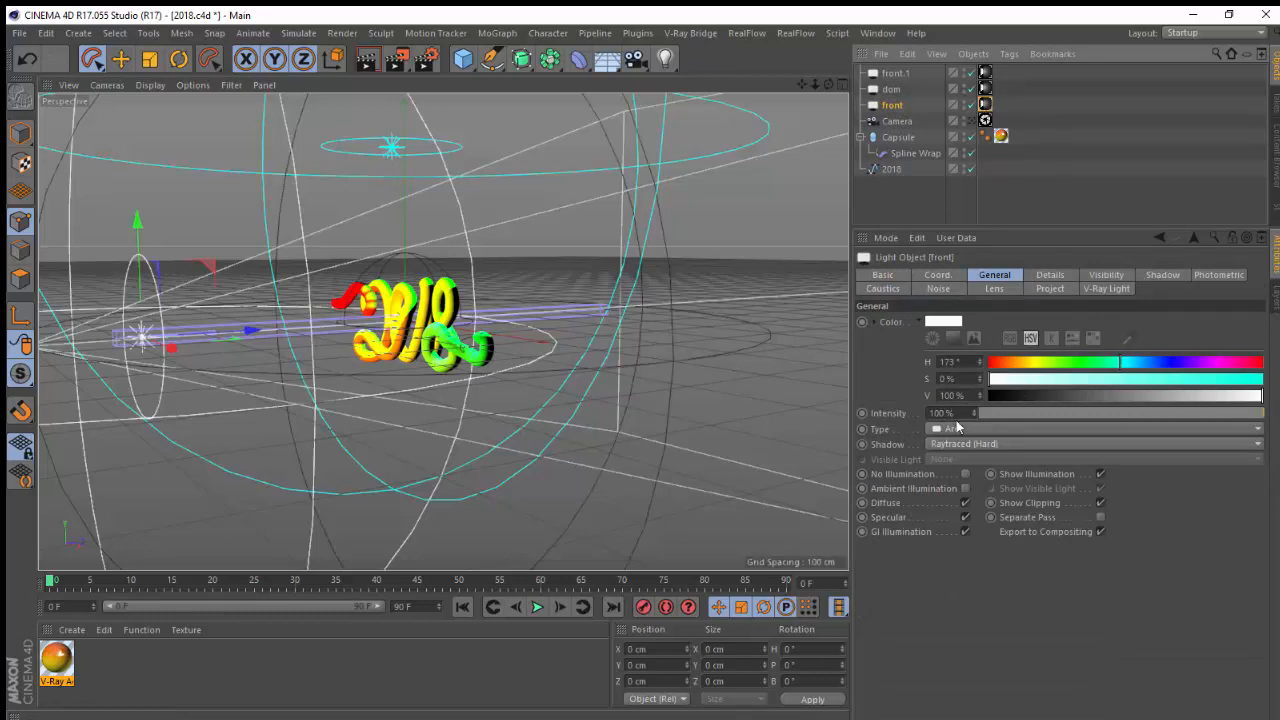
left_click_drag(1194, 405, 1079, 421)
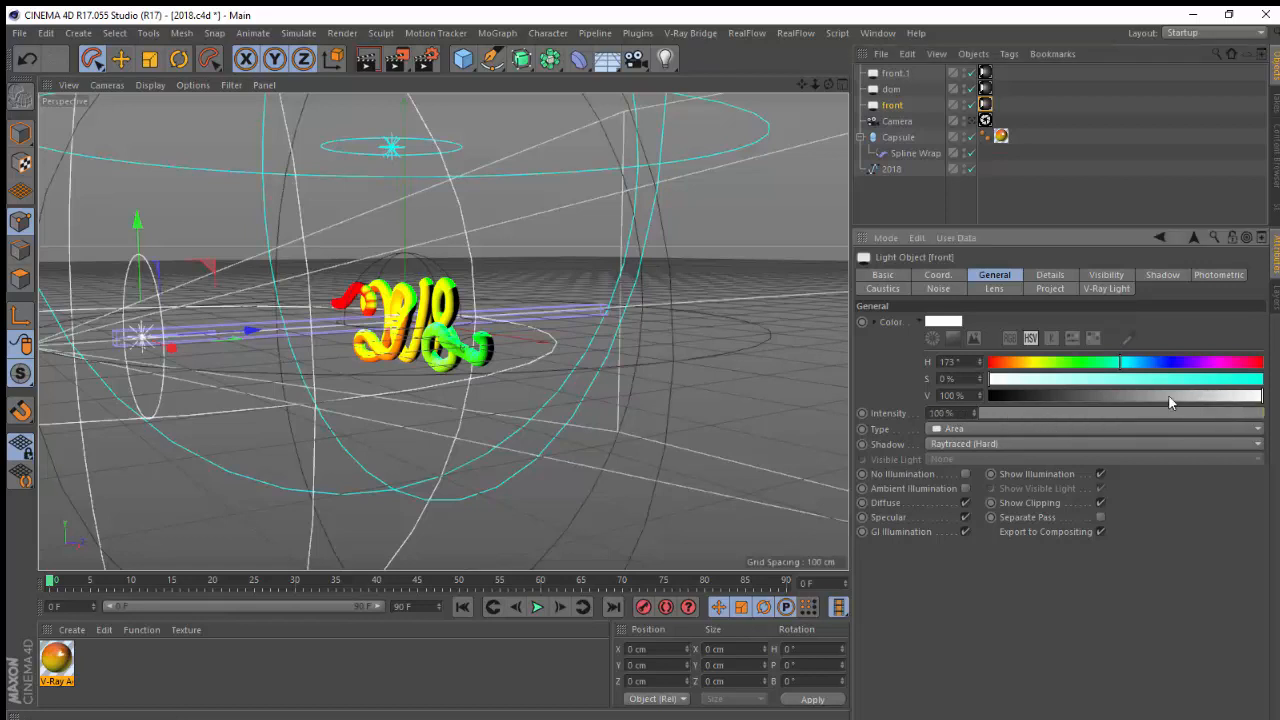
left_click(985, 104)
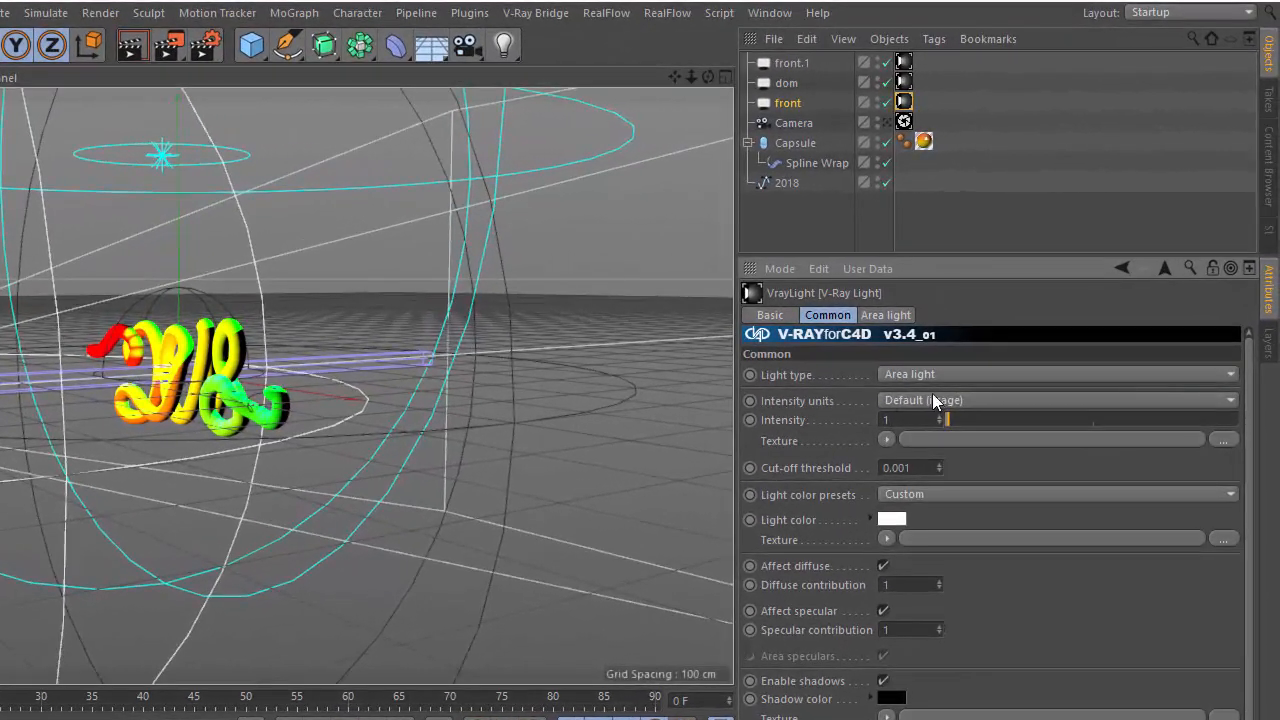
left_click(932, 397)
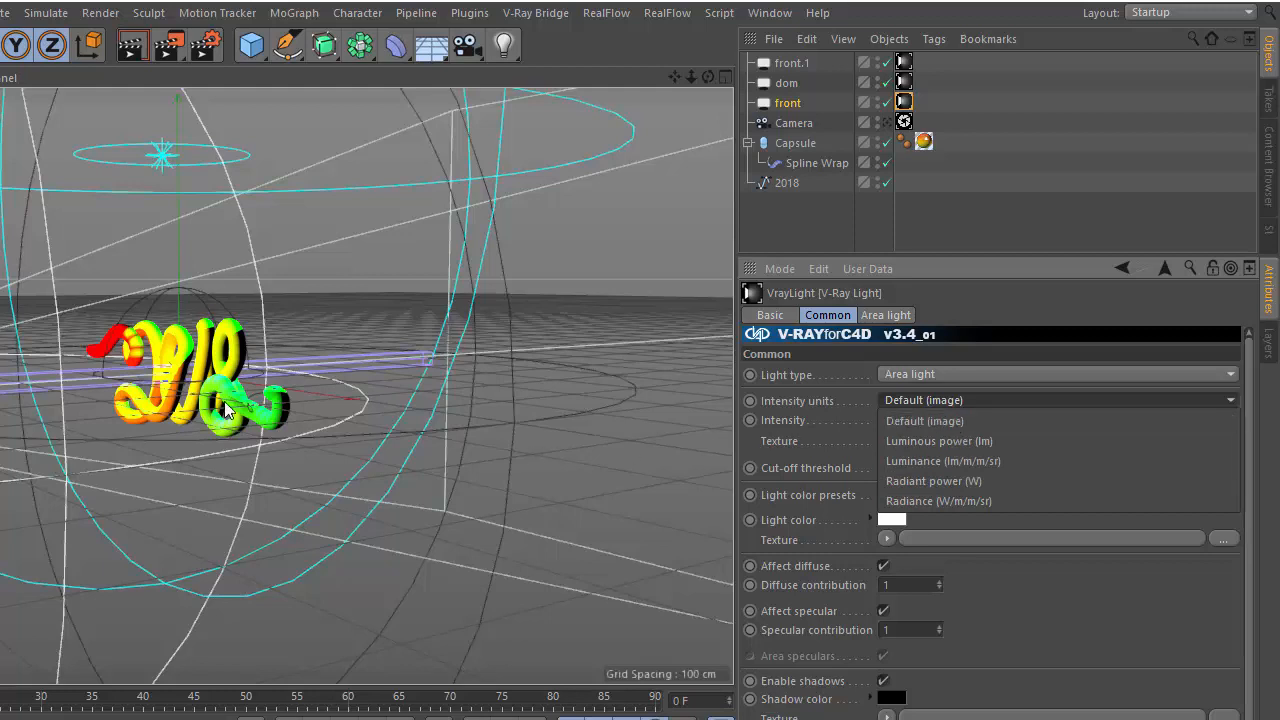
left_click(926, 421)
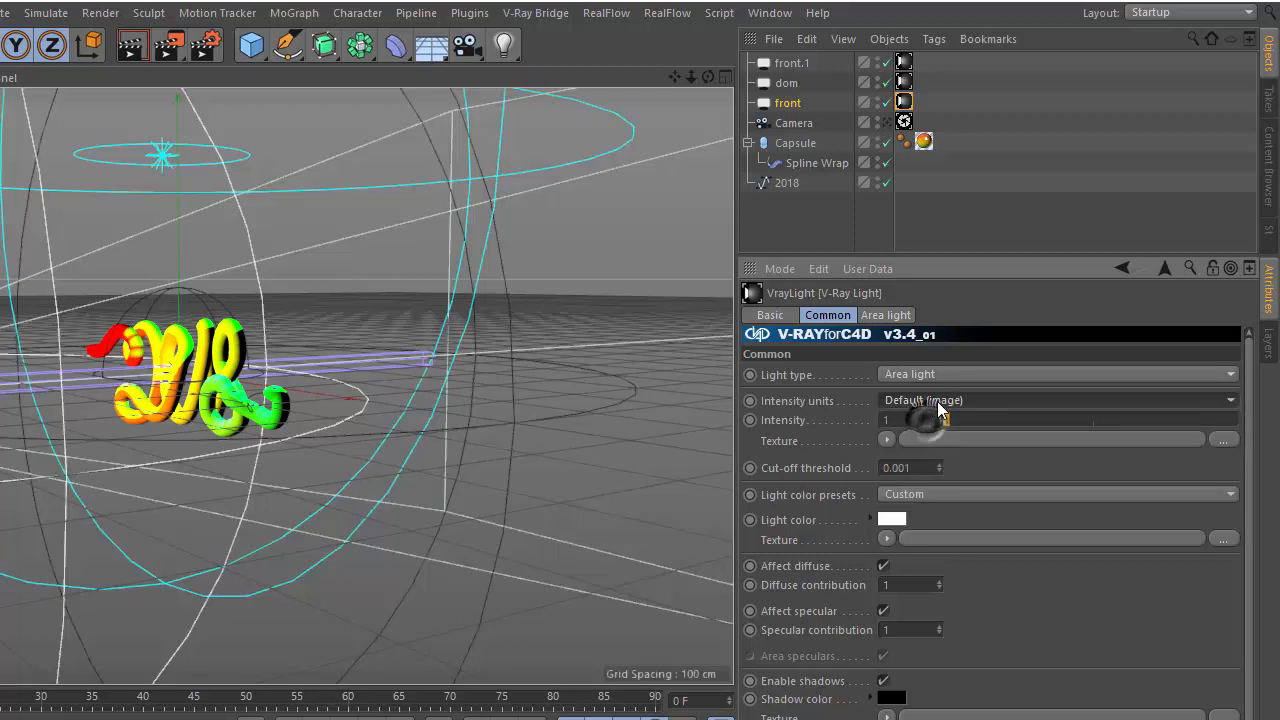
Review the front light tag's light color presets and its Area light settings
left_click(786, 104)
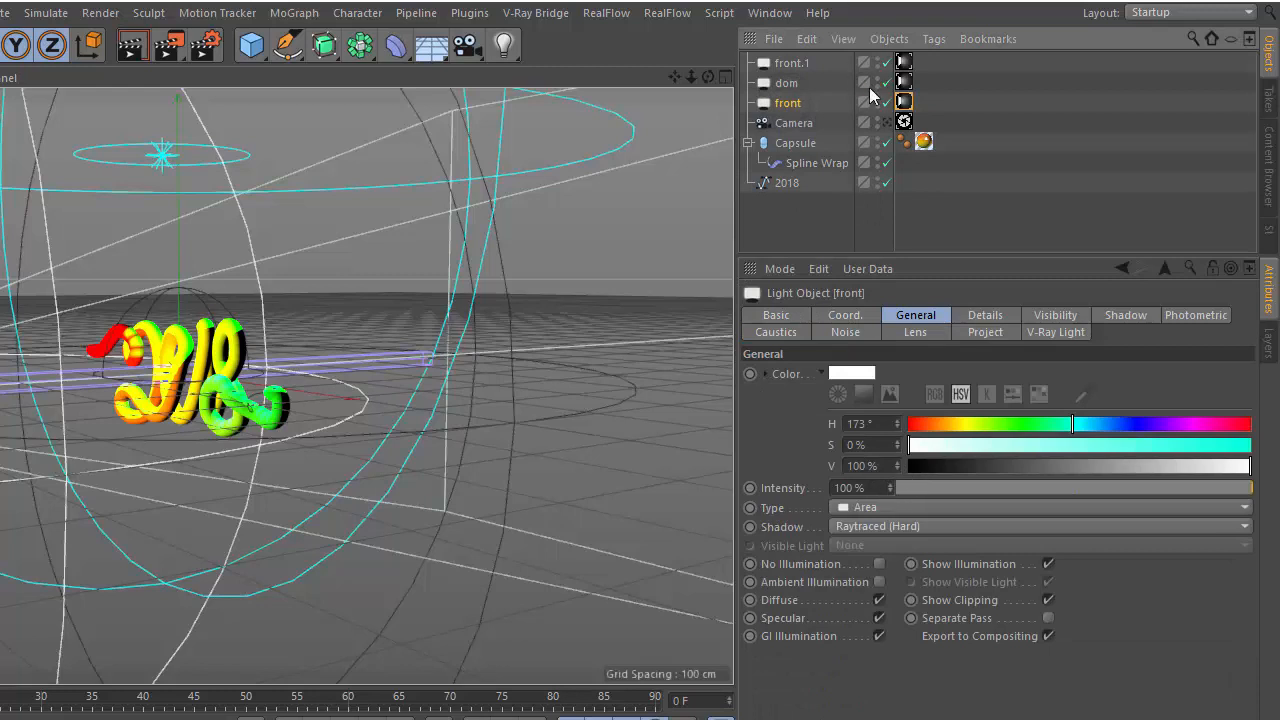
left_click(904, 102)
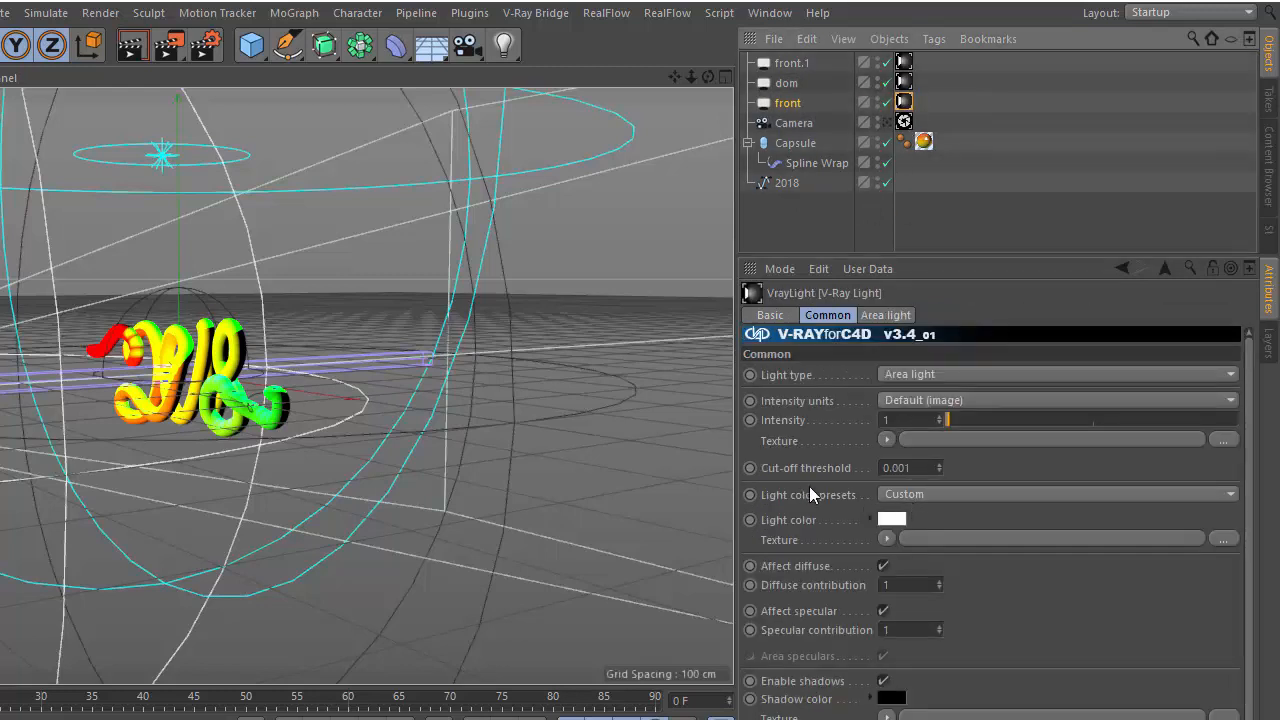
left_click(925, 496)
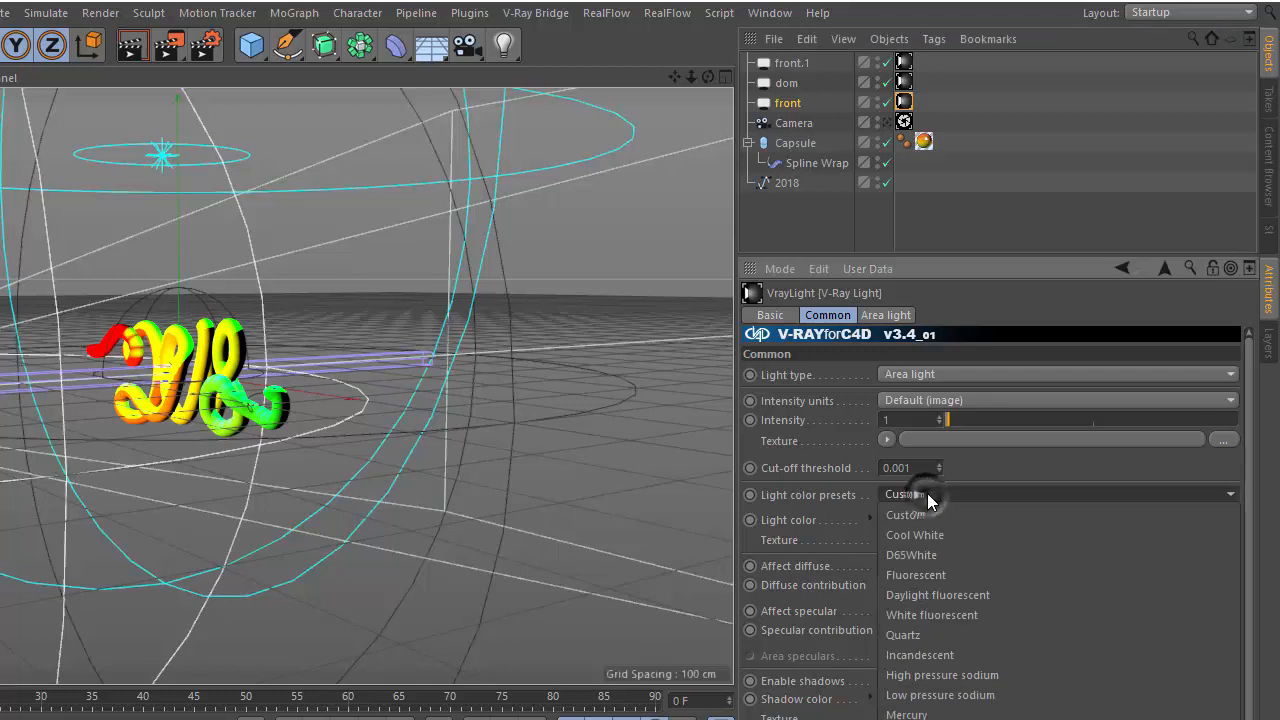
left_click(915, 510)
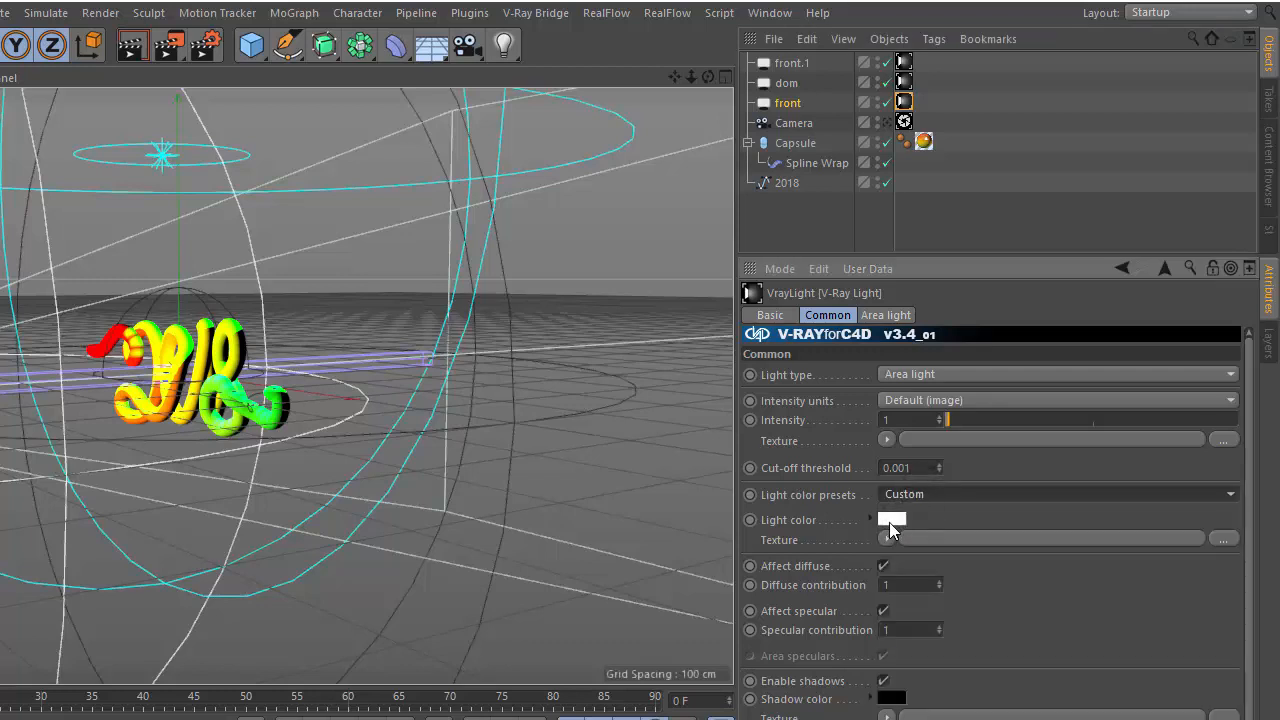
scroll(1255, 513, "down", 1)
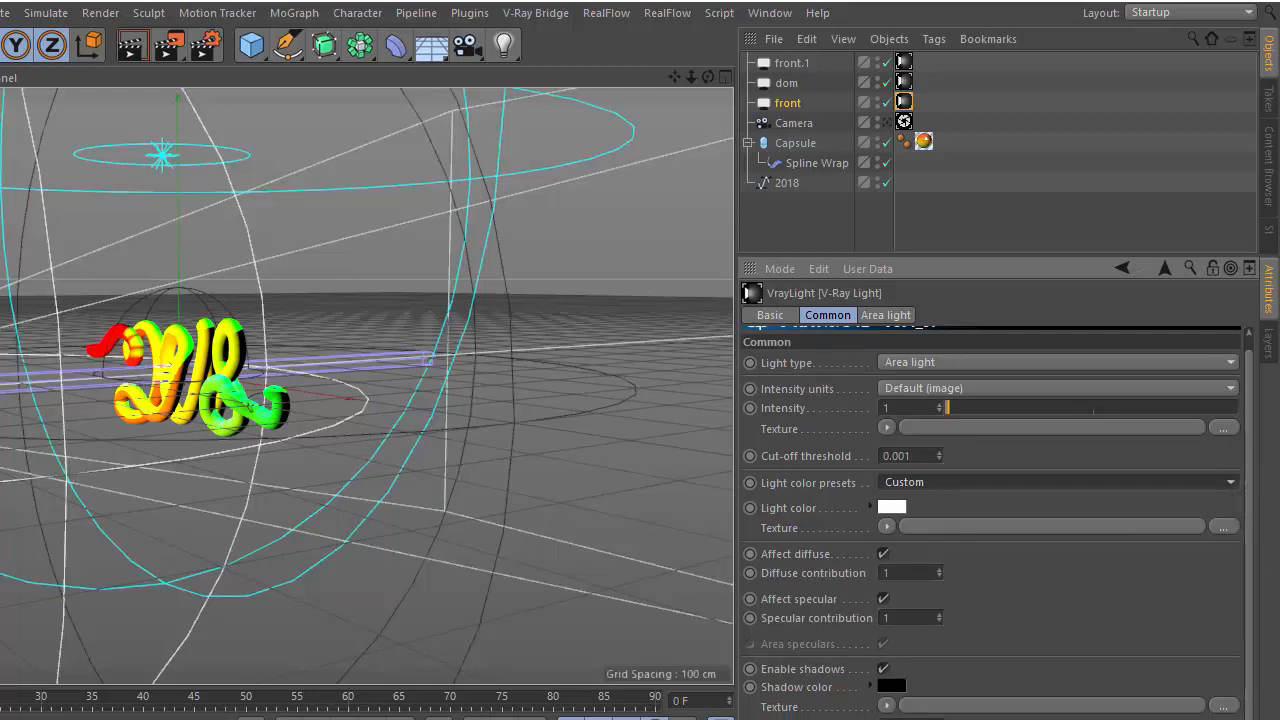
left_click(885, 314)
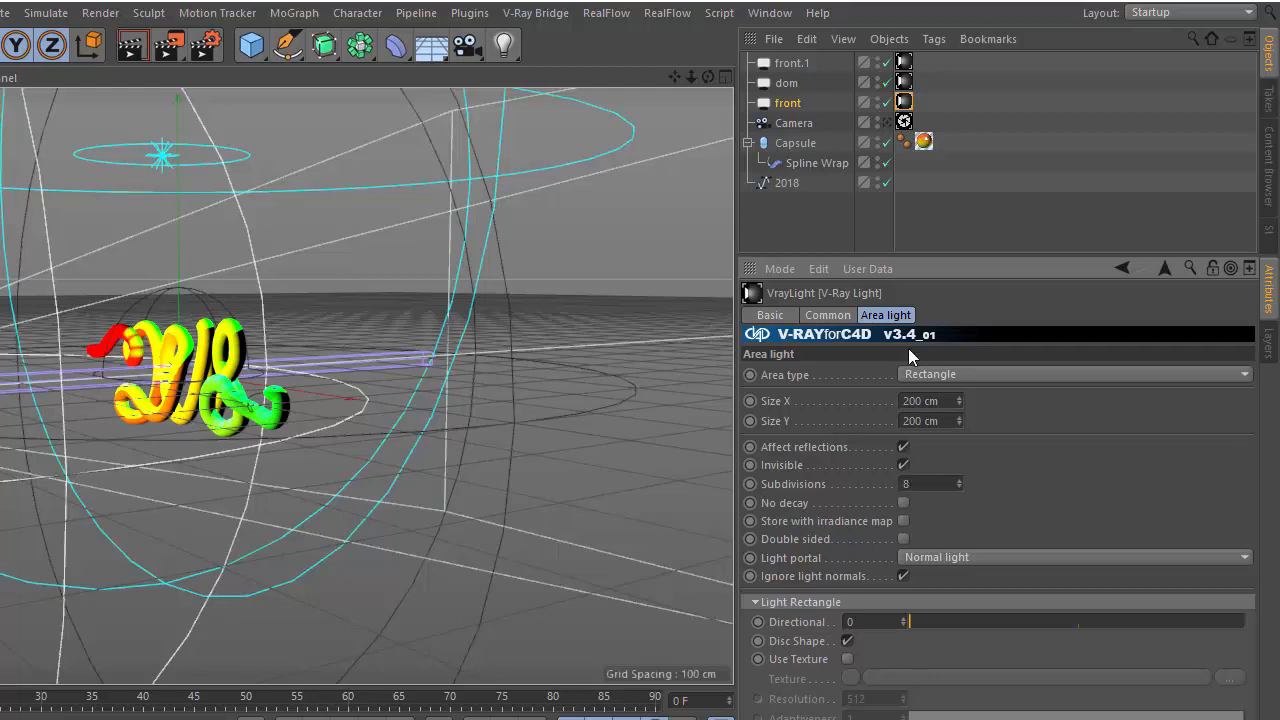
Check the camera's object settings and switch between the front light's tag and object attributes
left_click(800, 123)
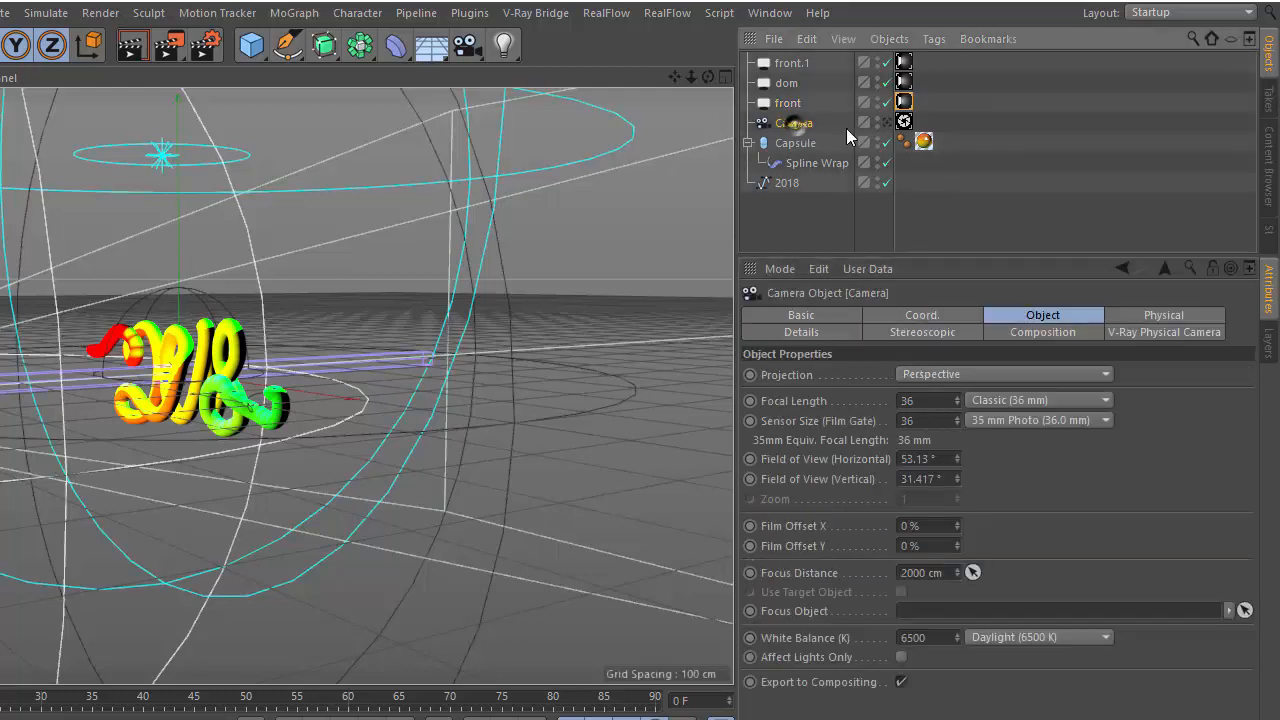
left_click(904, 101)
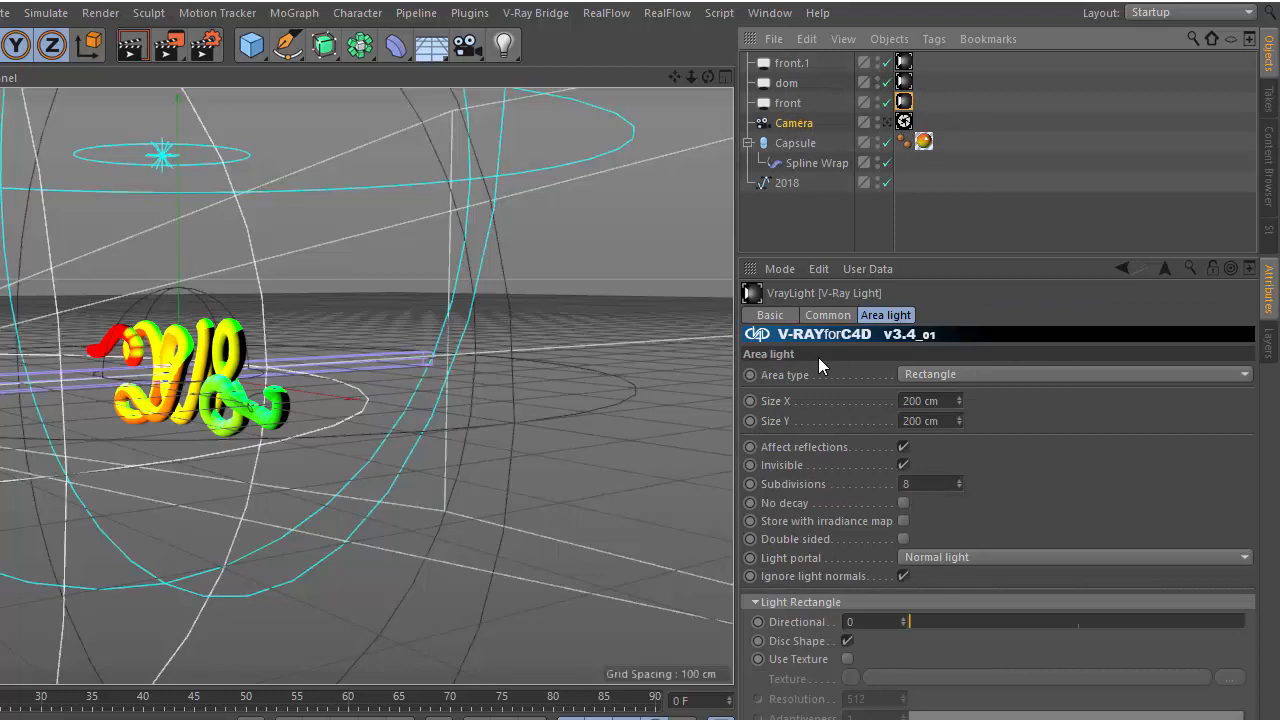
left_click(789, 103)
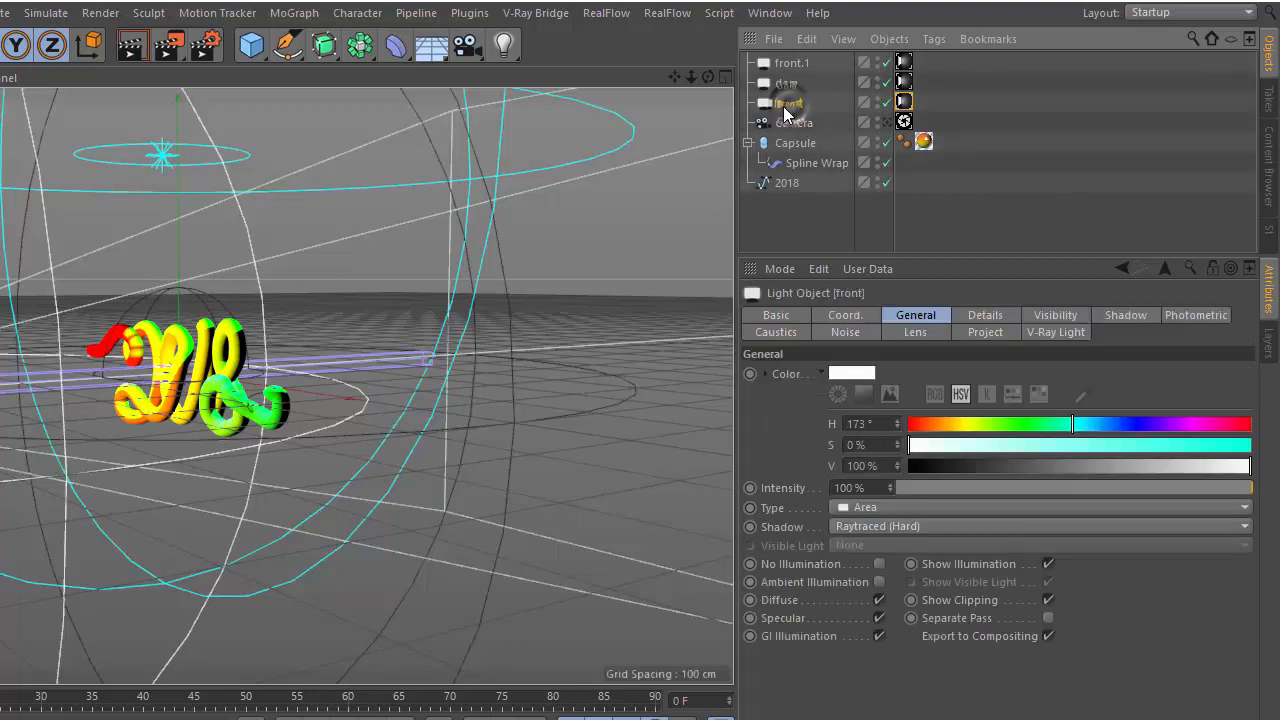
left_click_drag(692, 82, 213, 220)
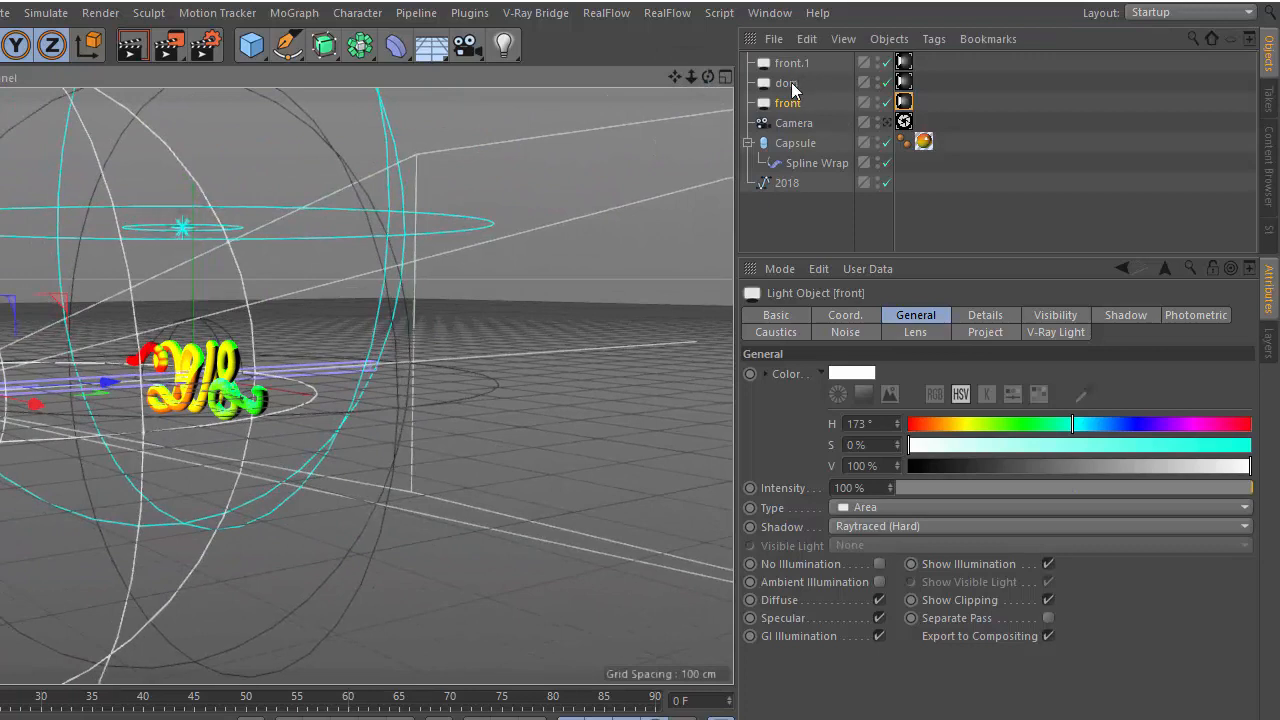
Inspect the front.1 light's color, intensity and its V-Ray Light tag common settings
left_click(791, 63)
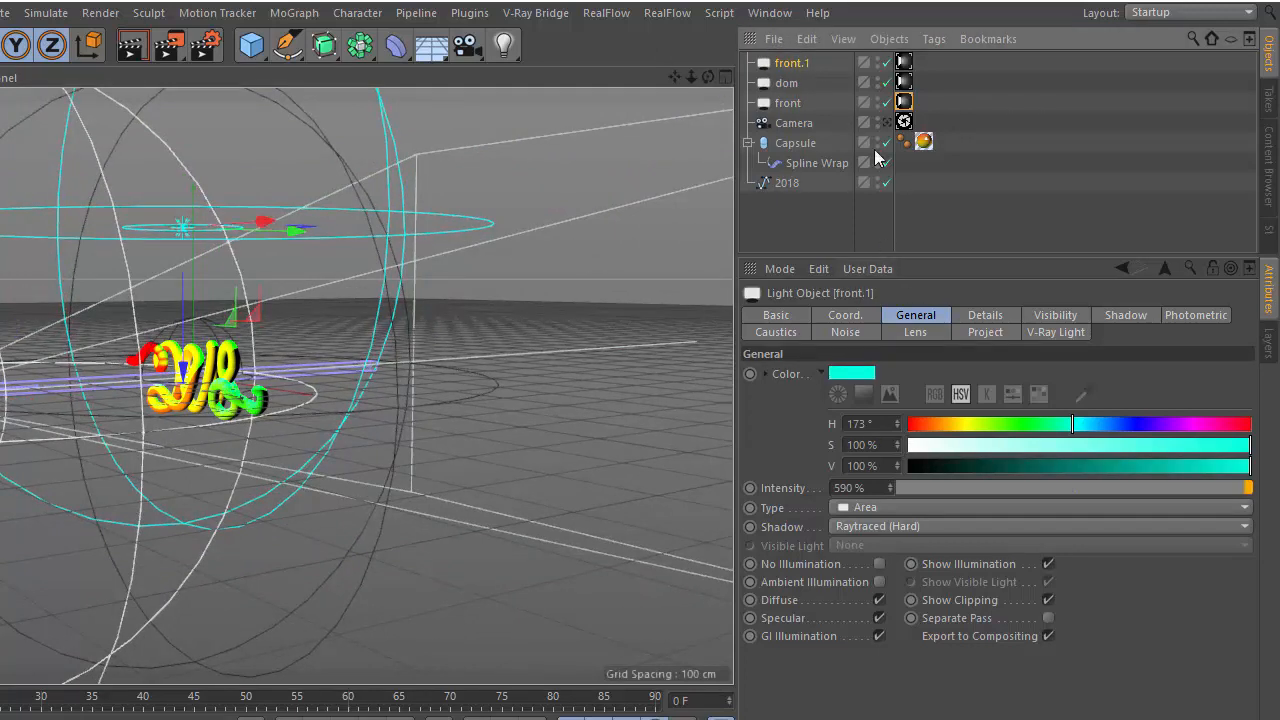
left_click(904, 63)
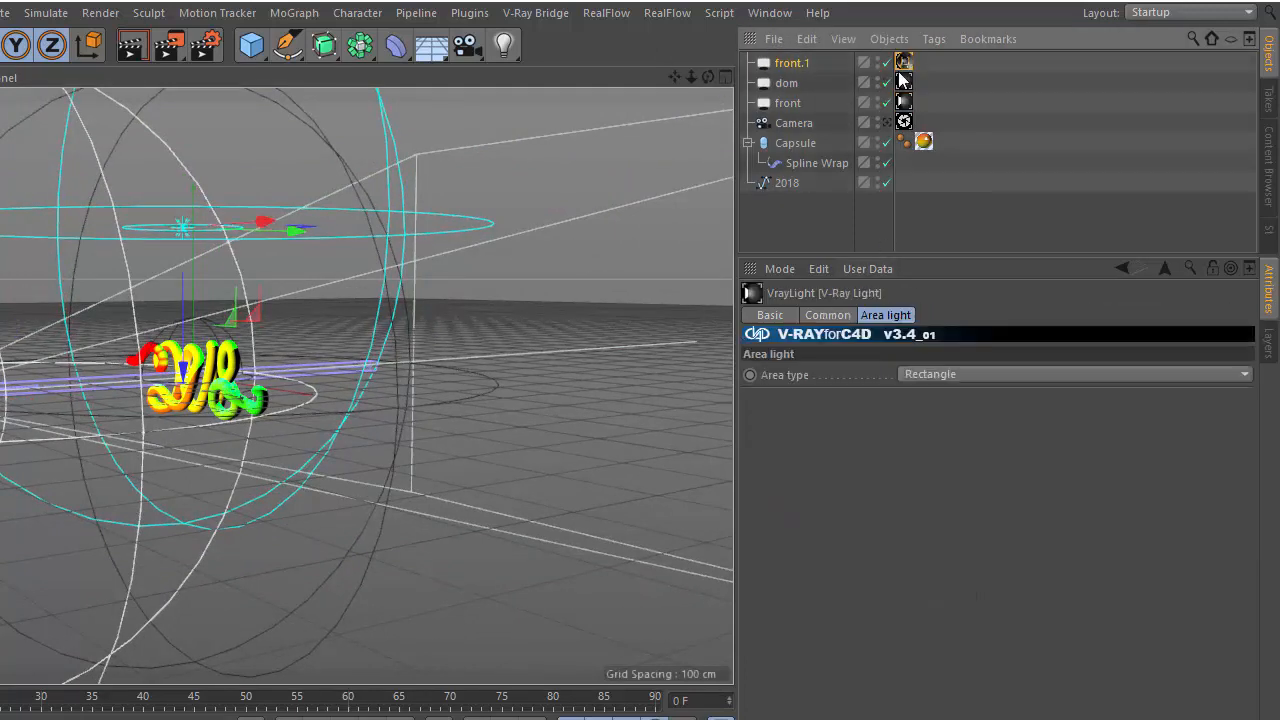
left_click(829, 314)
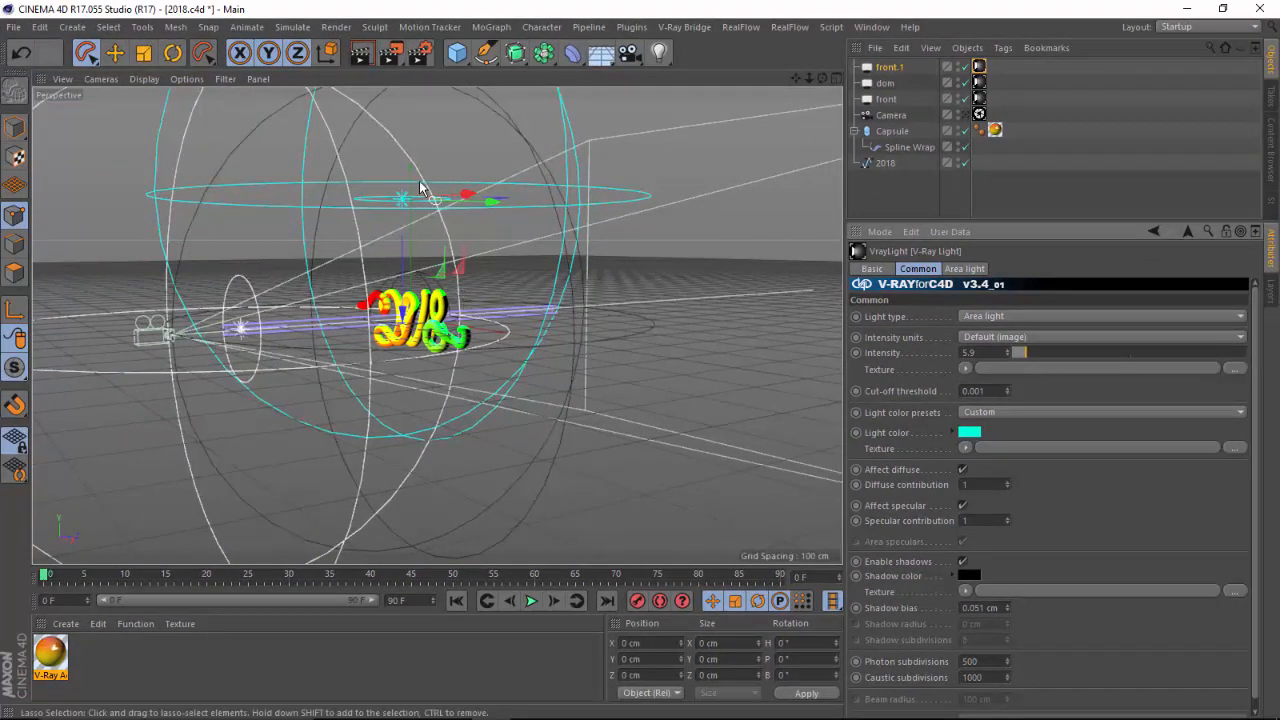
left_click_drag(809, 78, 889, 96)
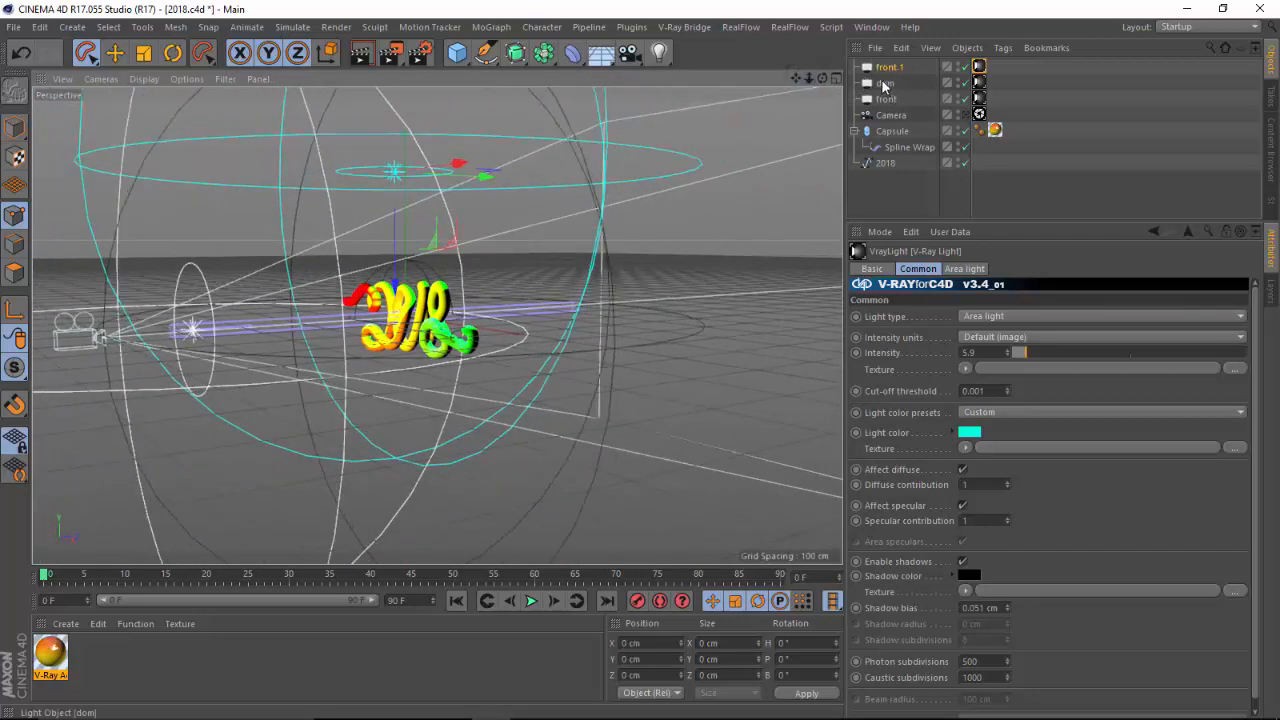
Inspect the dom light's intensity and its V-Ray Light tag settings
left_click(884, 84)
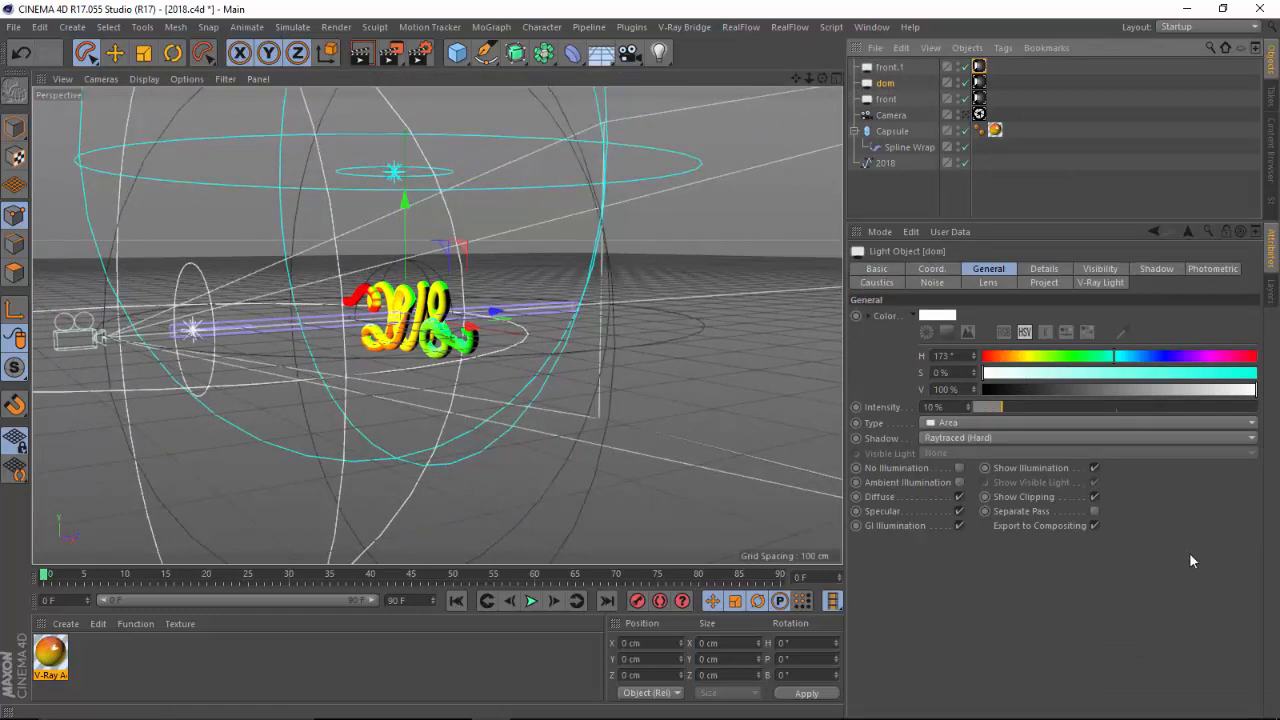
left_click(979, 84)
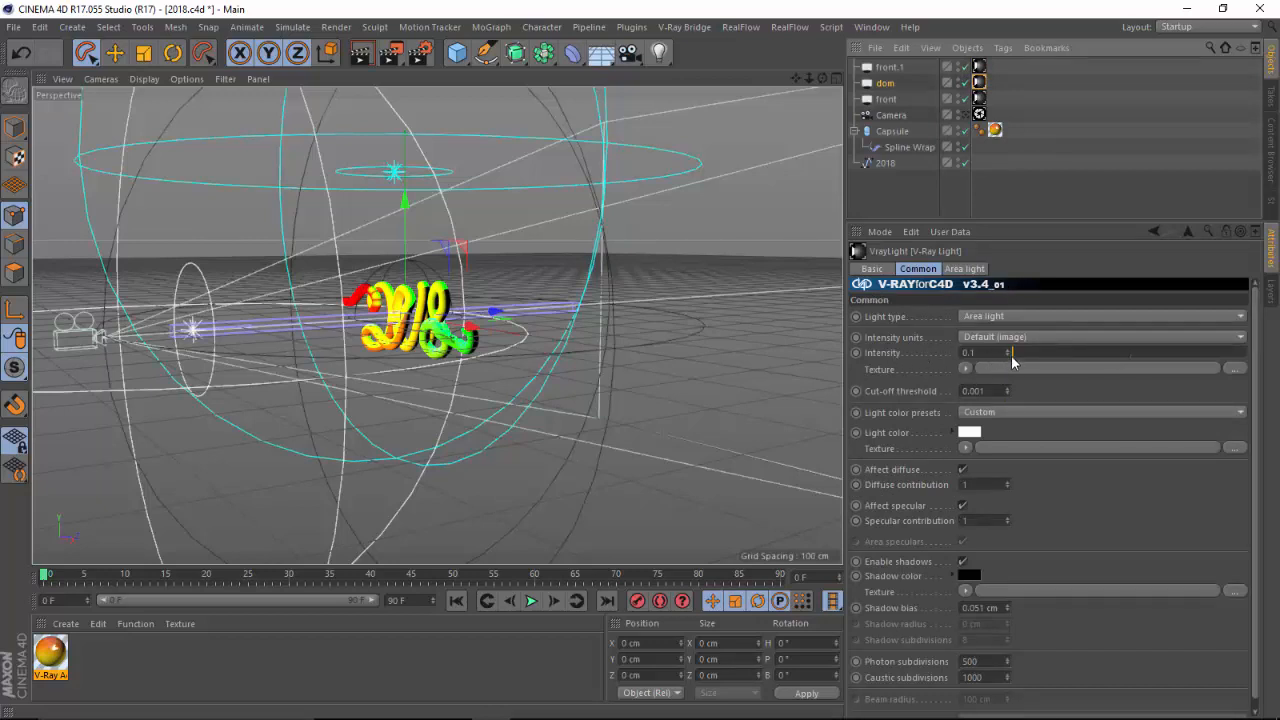
left_click(885, 84)
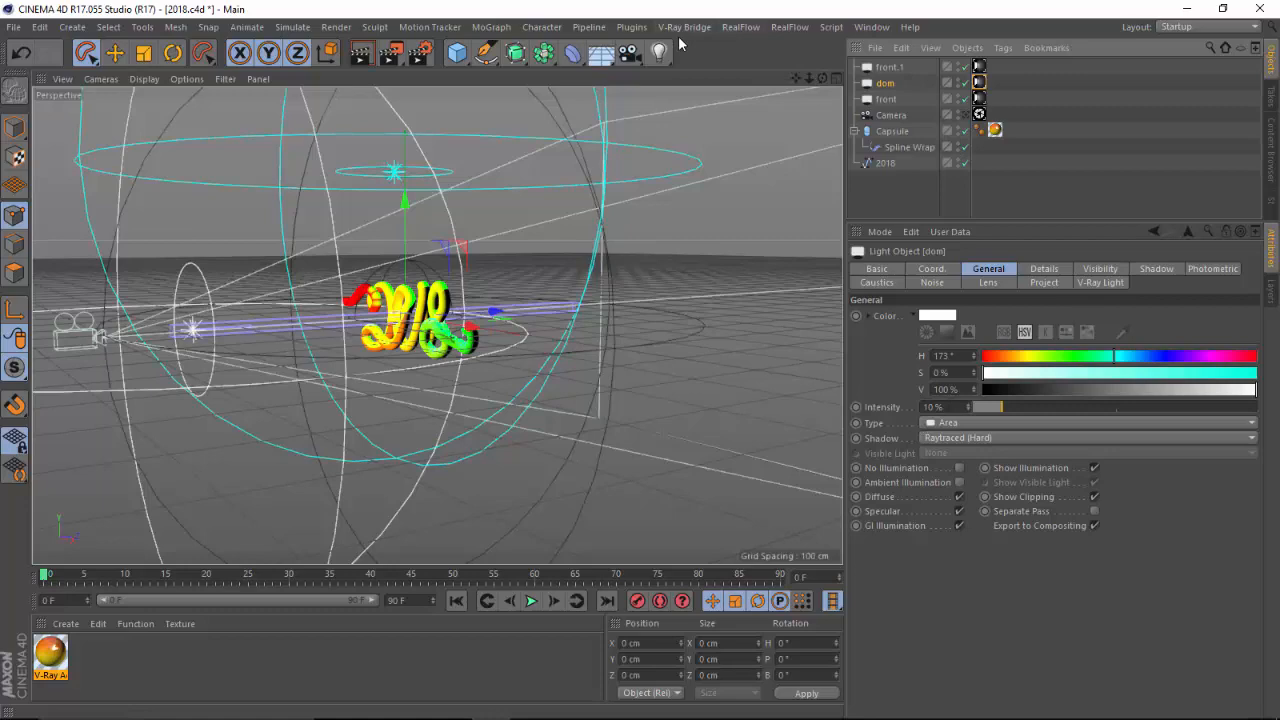
left_click_drag(822, 77, 912, 81)
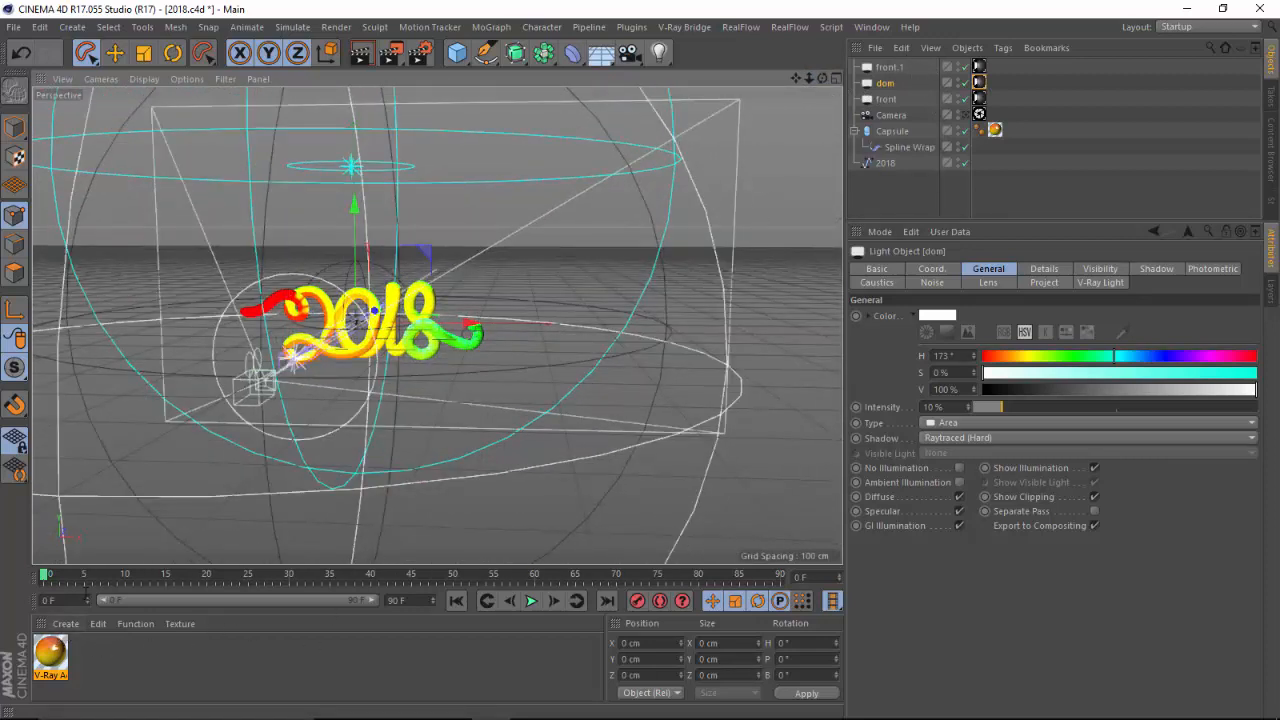
Browse the V-Ray Bridge material types available in the material manager's create menu
left_click(63, 624)
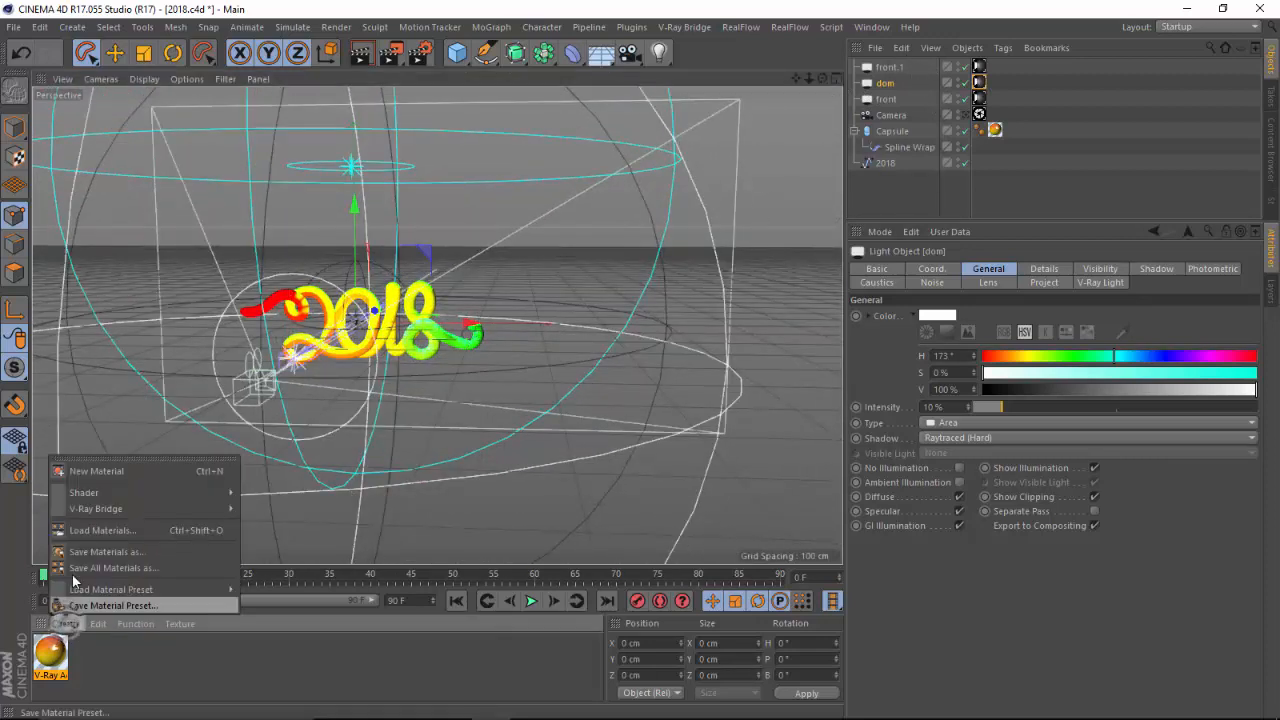
mouse_move(123, 508)
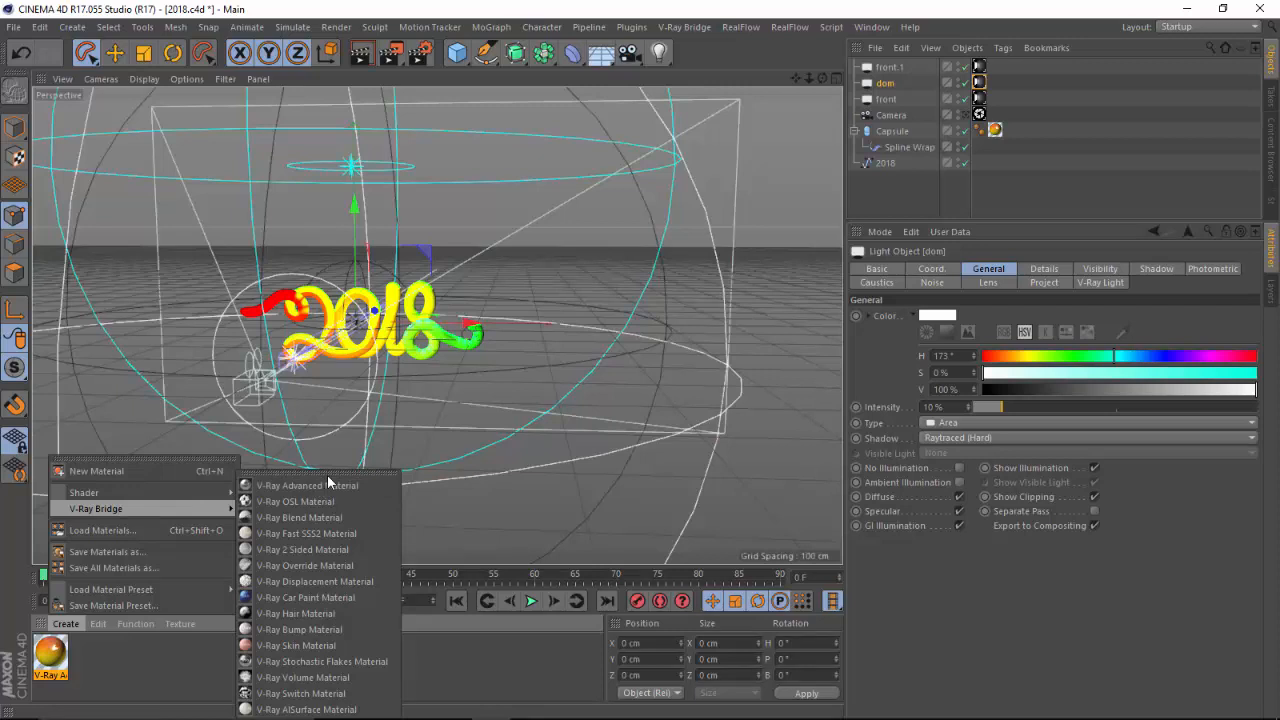
left_click(502, 402)
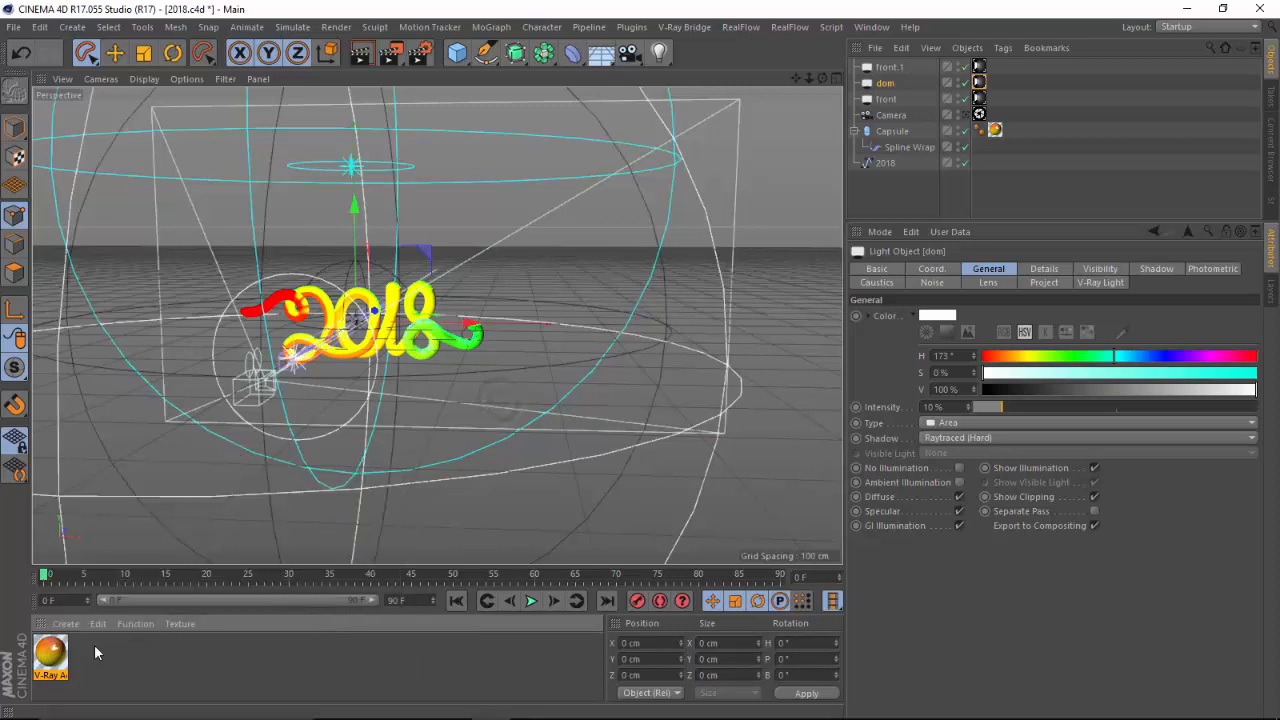
Open the V-Ray Advanced Material in the Material Editor and inspect its Specular Layer 2 and Specular Layer 1 settings
double_click(51, 655)
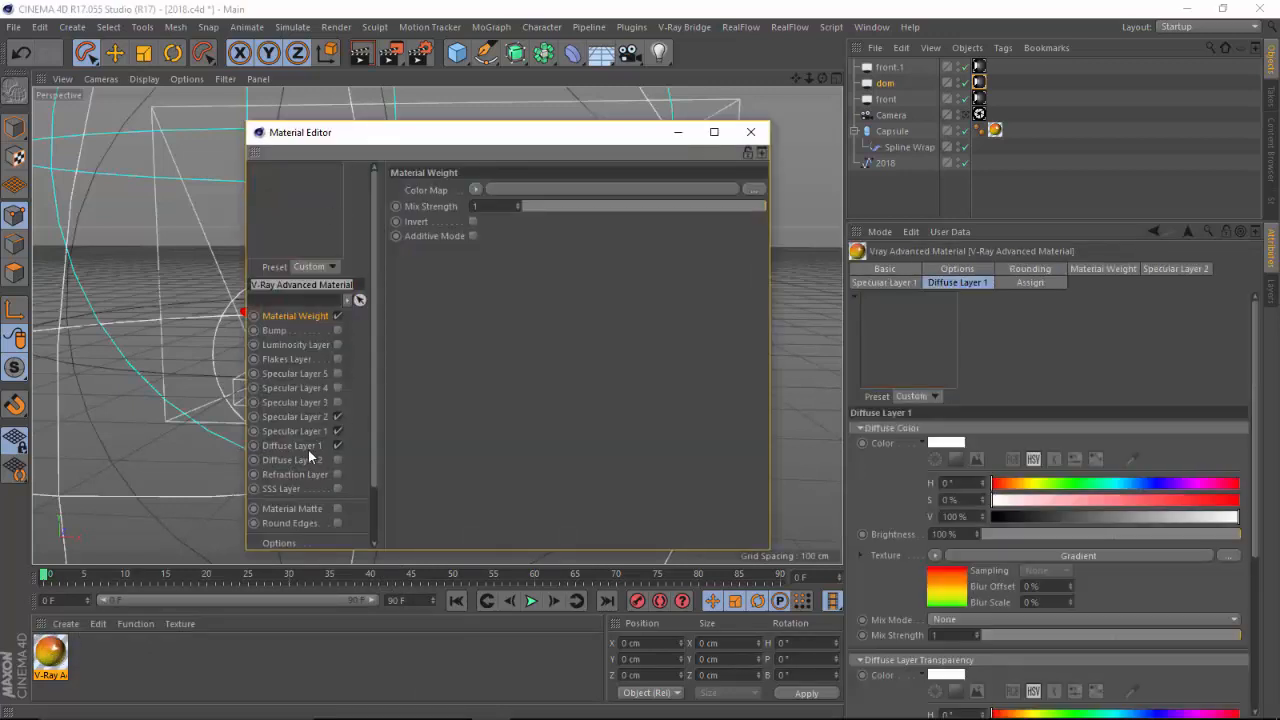
left_click(318, 415)
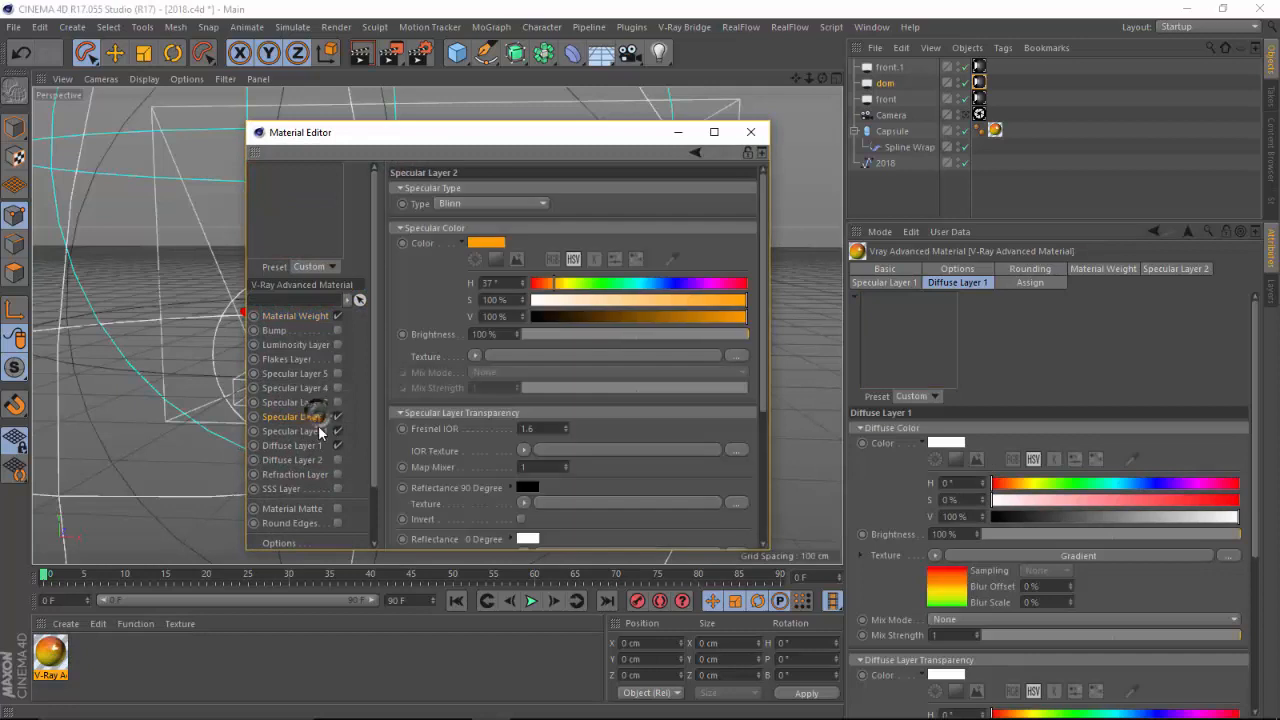
left_click(317, 428)
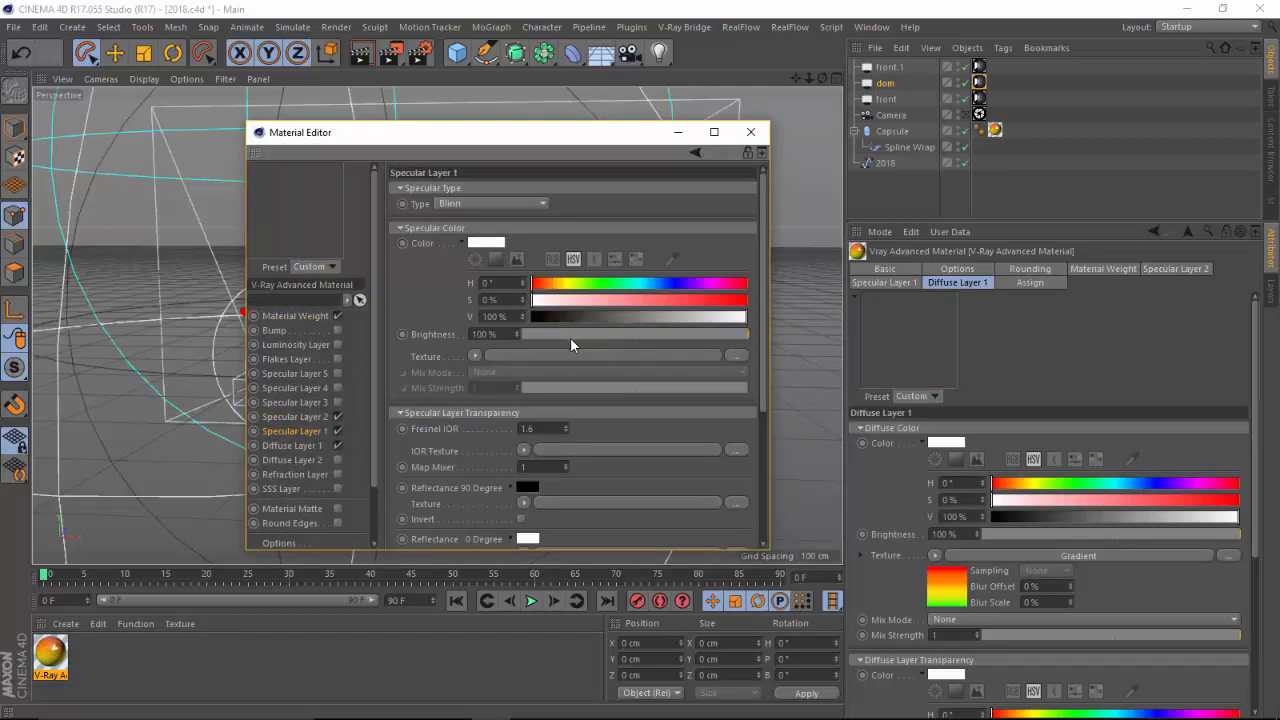
left_click_drag(762, 356, 757, 476)
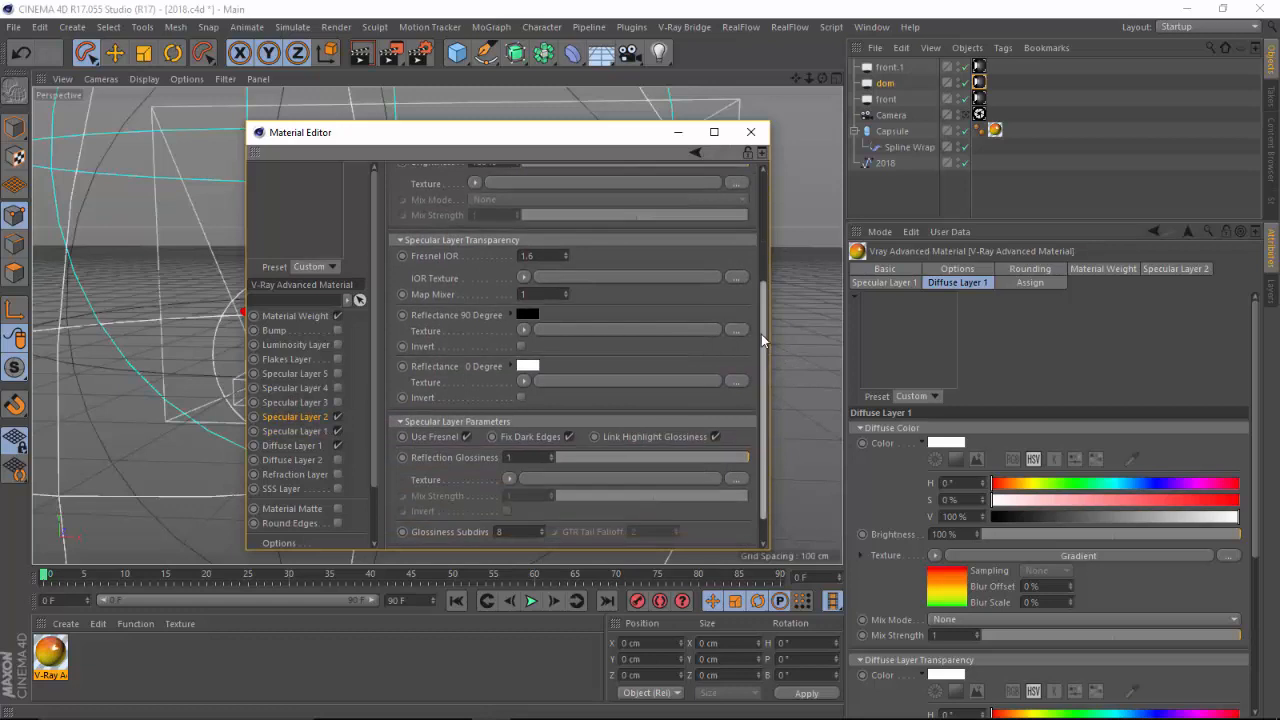
left_click(761, 340)
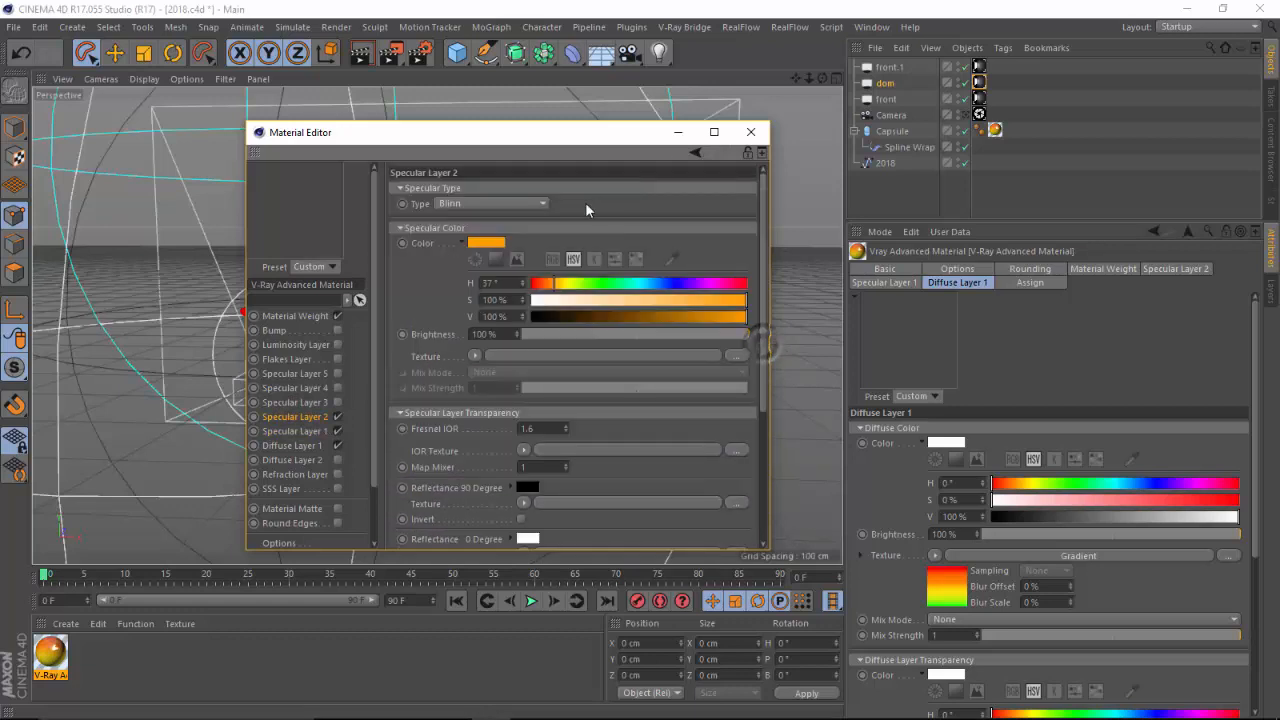
left_click(300, 431)
left_click(766, 340)
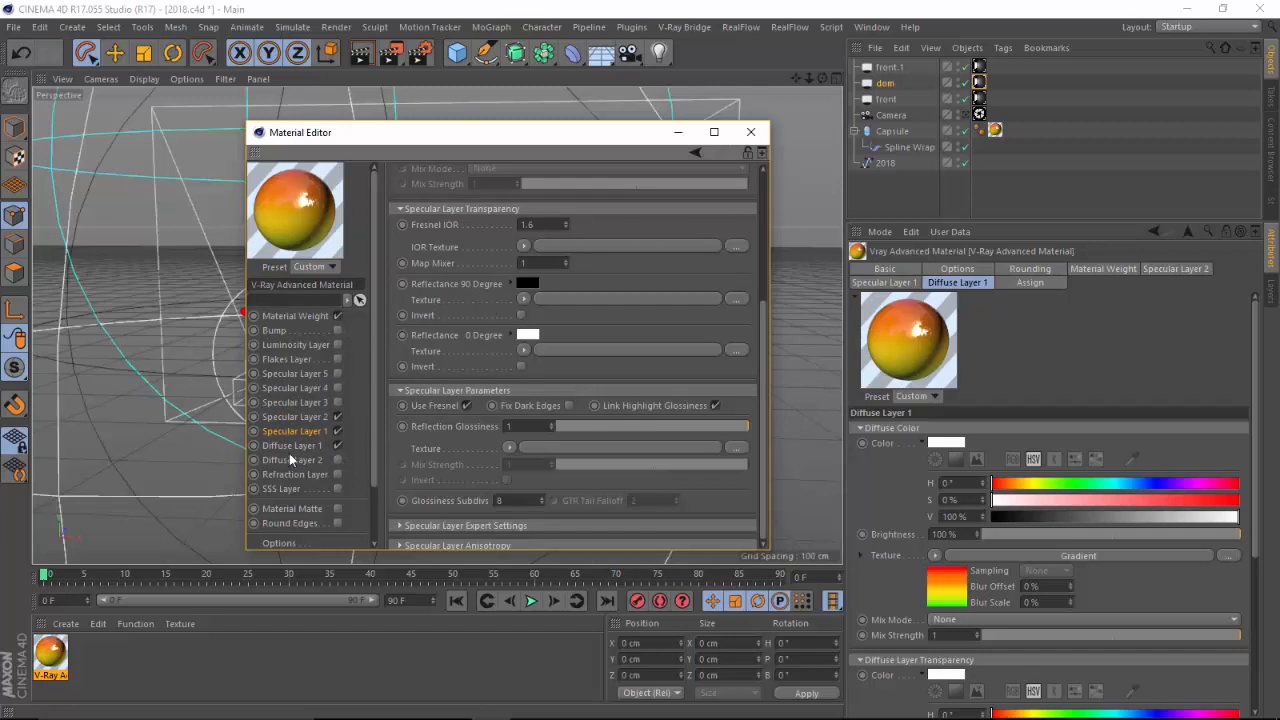
left_click_drag(758, 356, 766, 230)
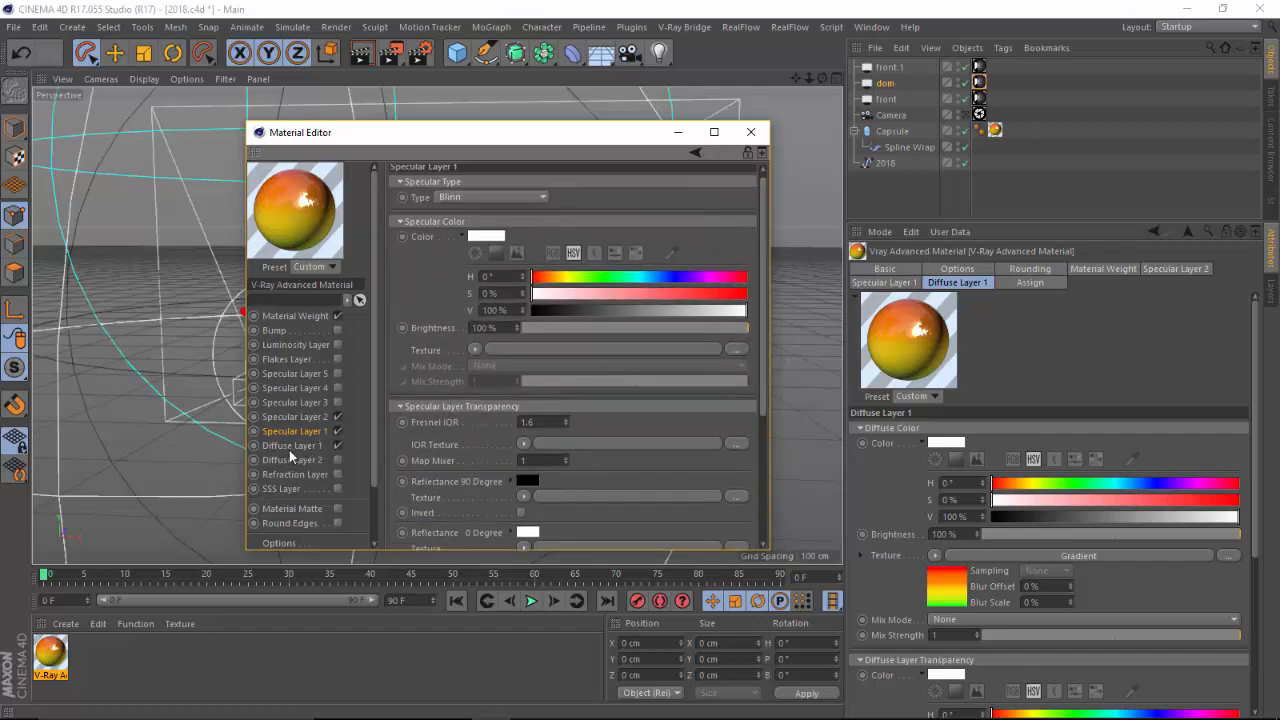
Open the Diffuse Layer 1 texture's Gradient shader and examine its gradient knots
left_click(295, 446)
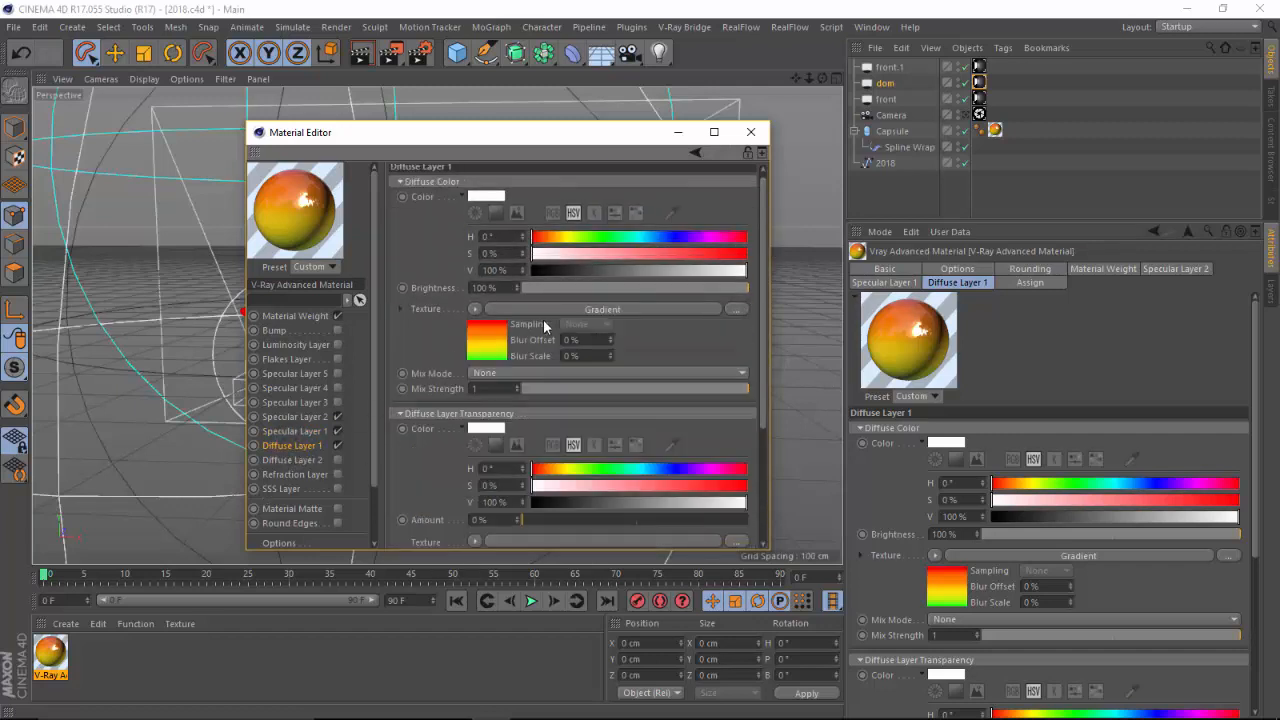
left_click(478, 309)
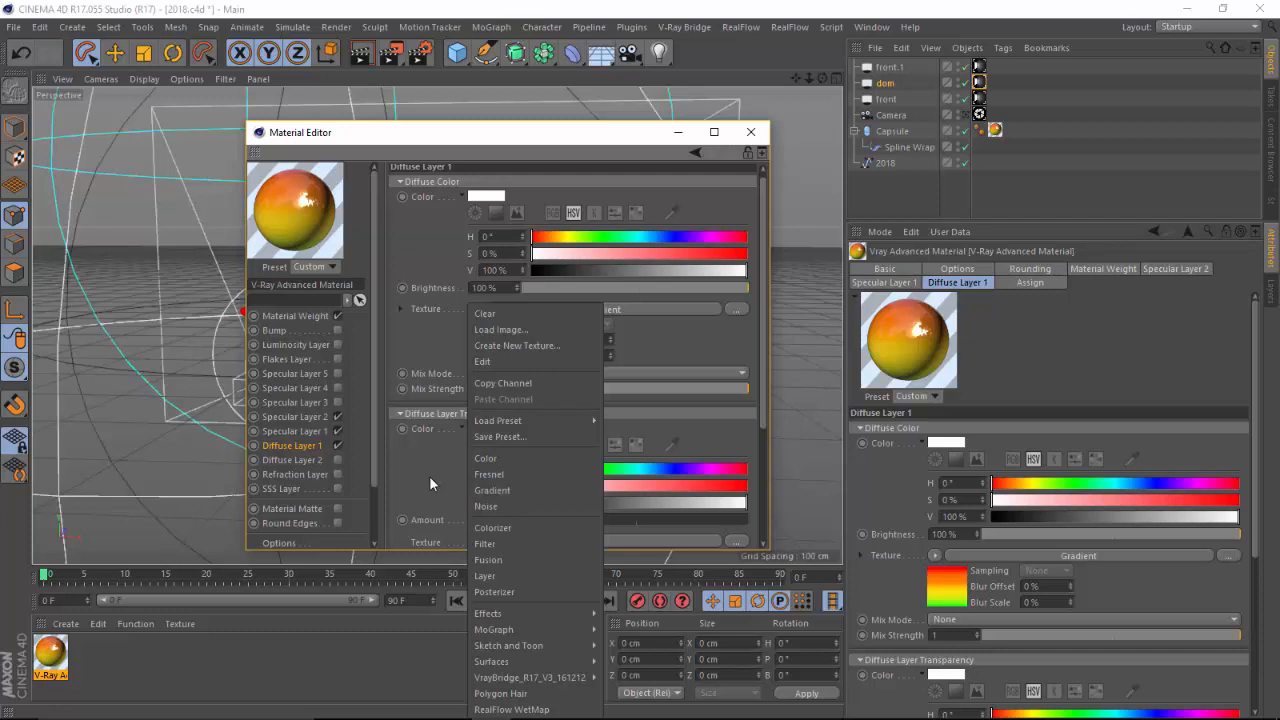
left_click(492, 490)
left_click(572, 306)
left_click(458, 311)
left_click(458, 311)
left_click_drag(573, 311, 571, 311)
left_click(752, 313)
left_click_drag(571, 311, 562, 311)
left_click(663, 312)
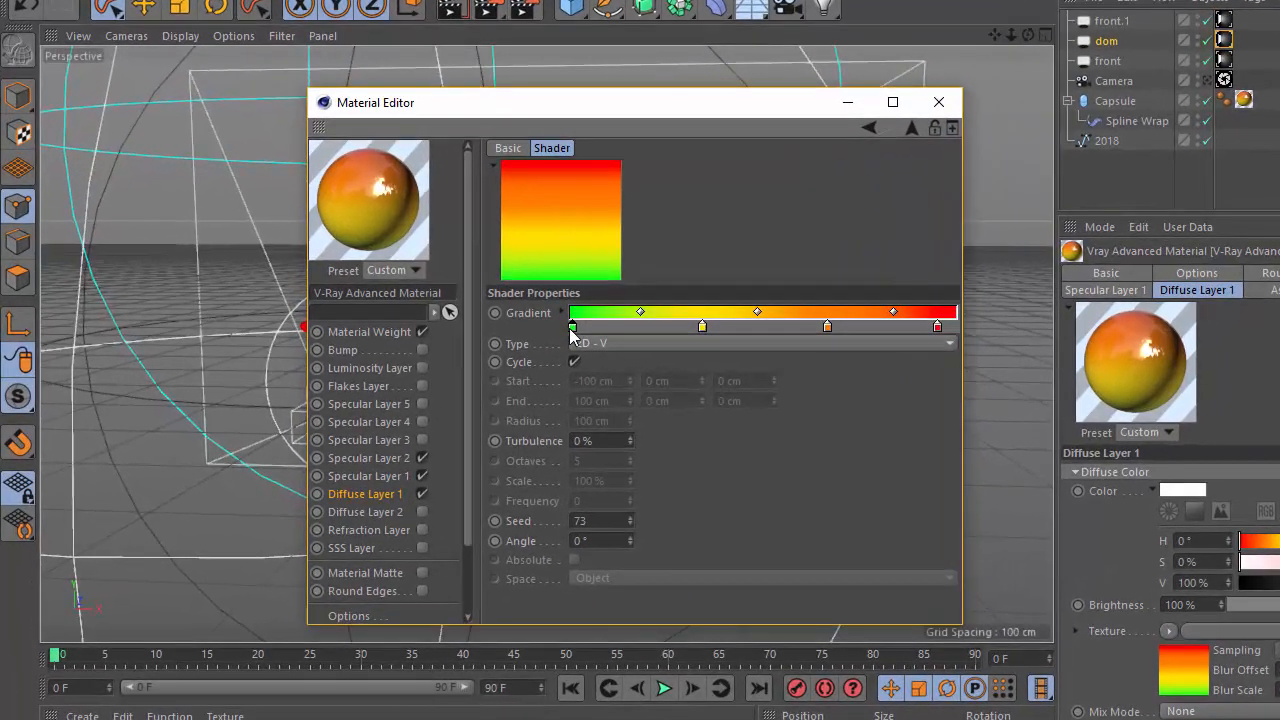
Inspect the green gradient knot's color without changing it, and close the Material Editor
double_click(528, 320)
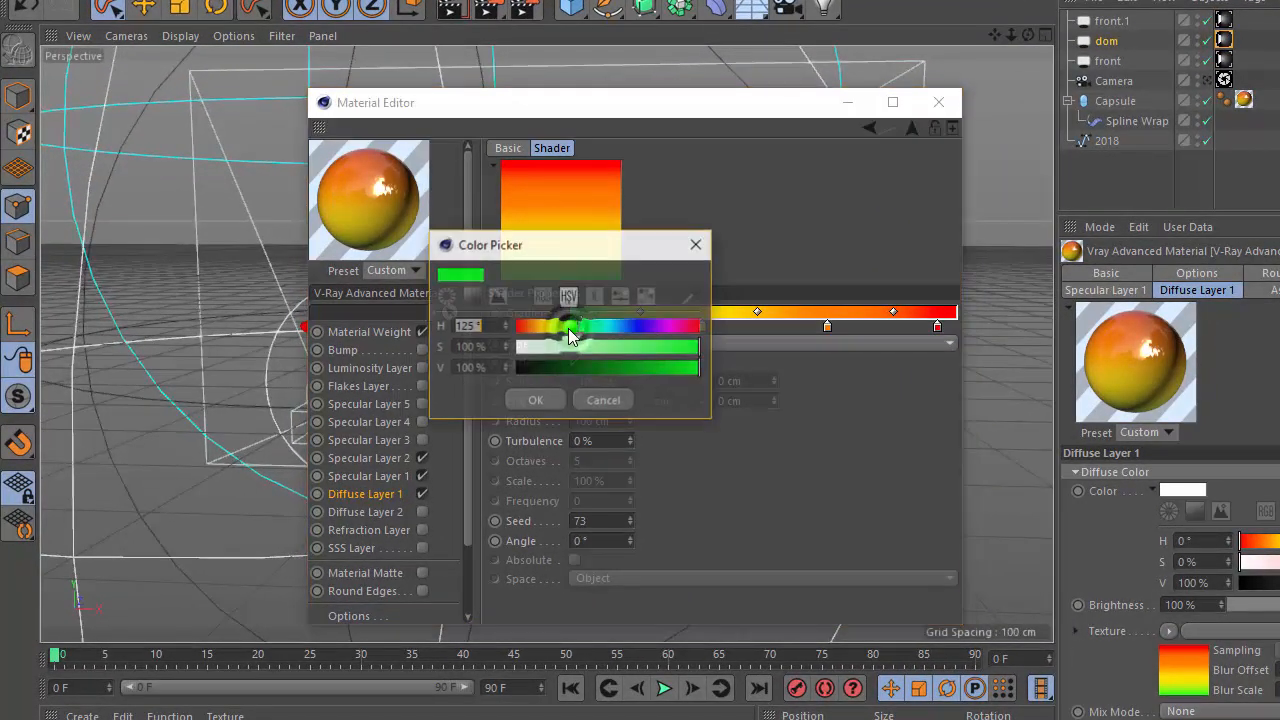
left_click(618, 398)
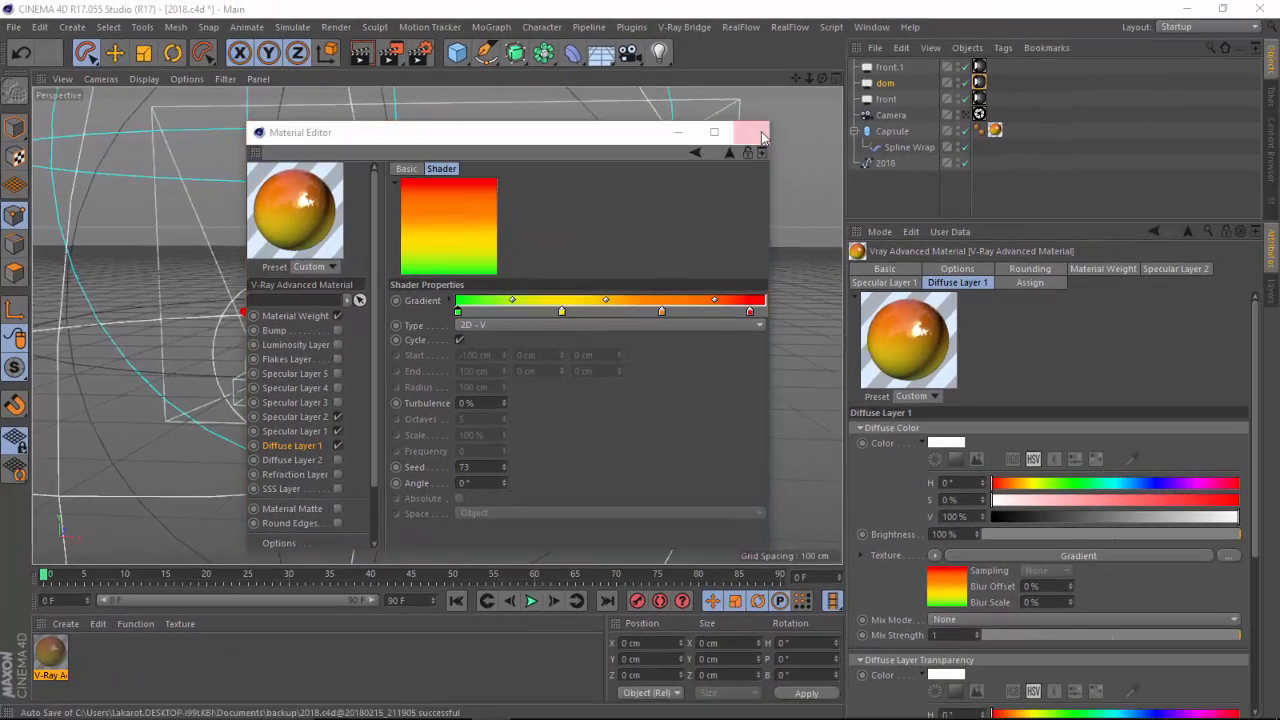
left_click(890, 111)
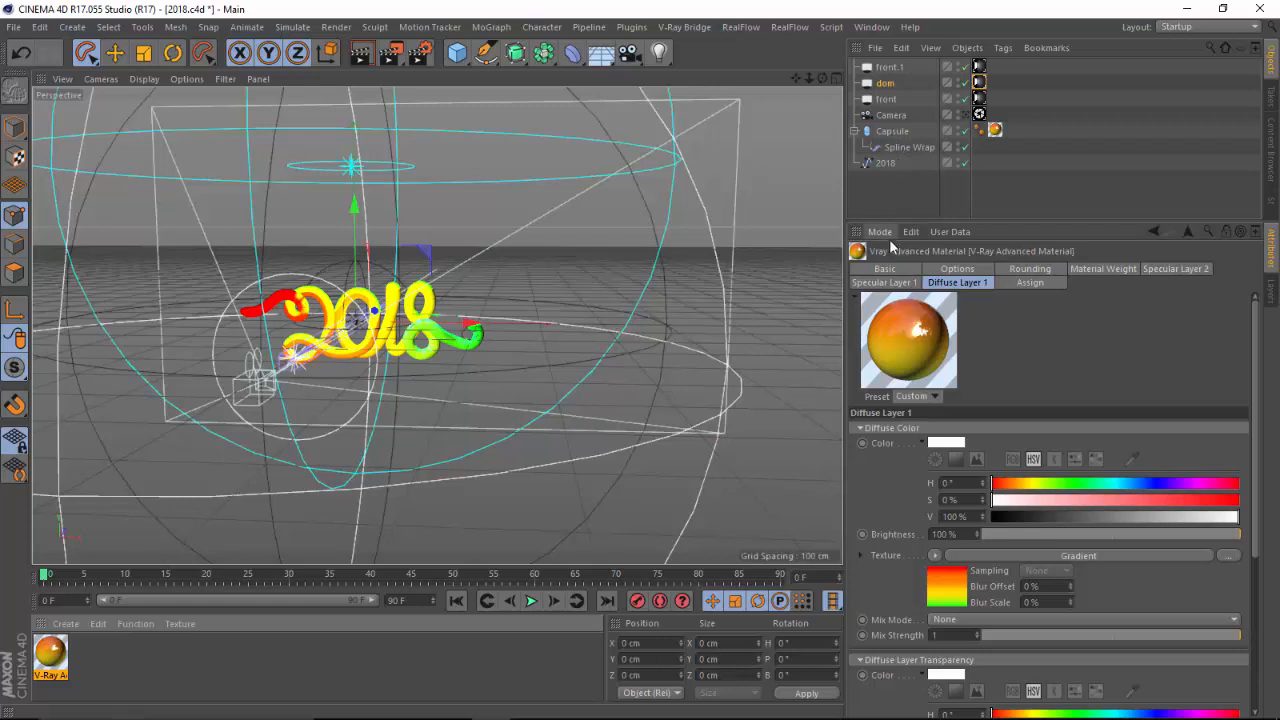
Select the Capsule, open the render settings and review the V-Ray Bridge color mapping page
left_click(892, 132)
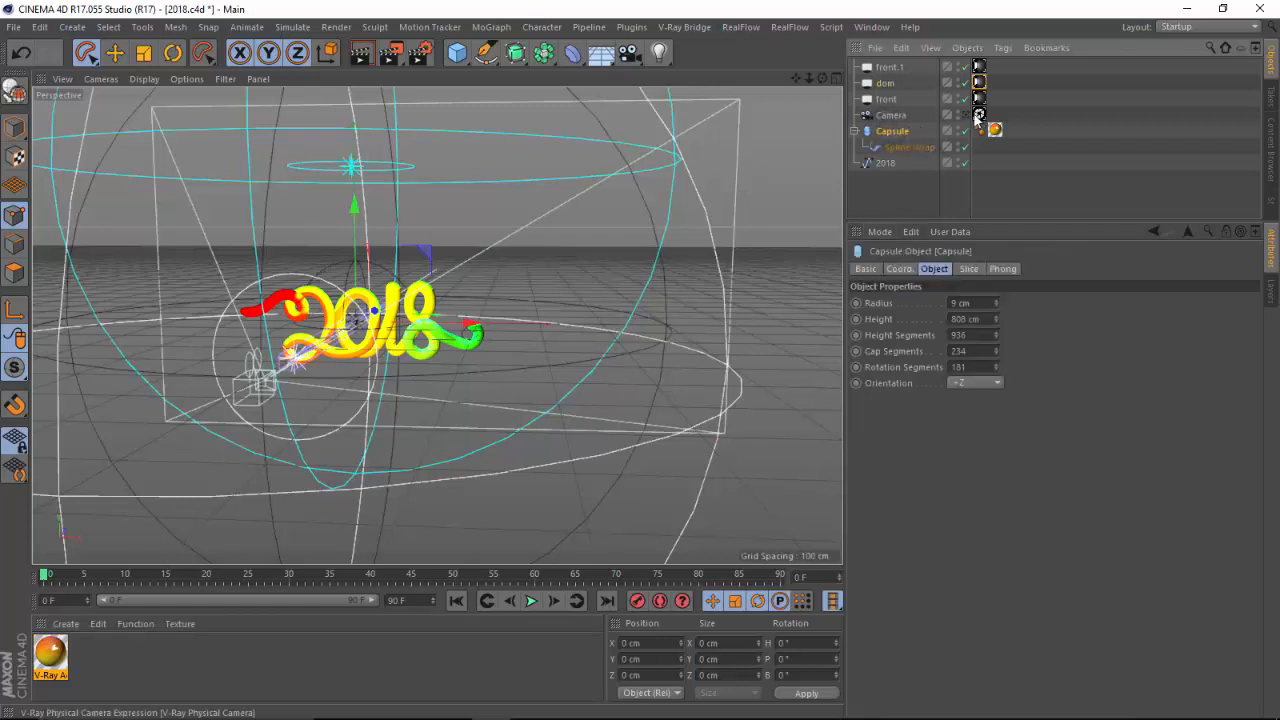
left_click(419, 52)
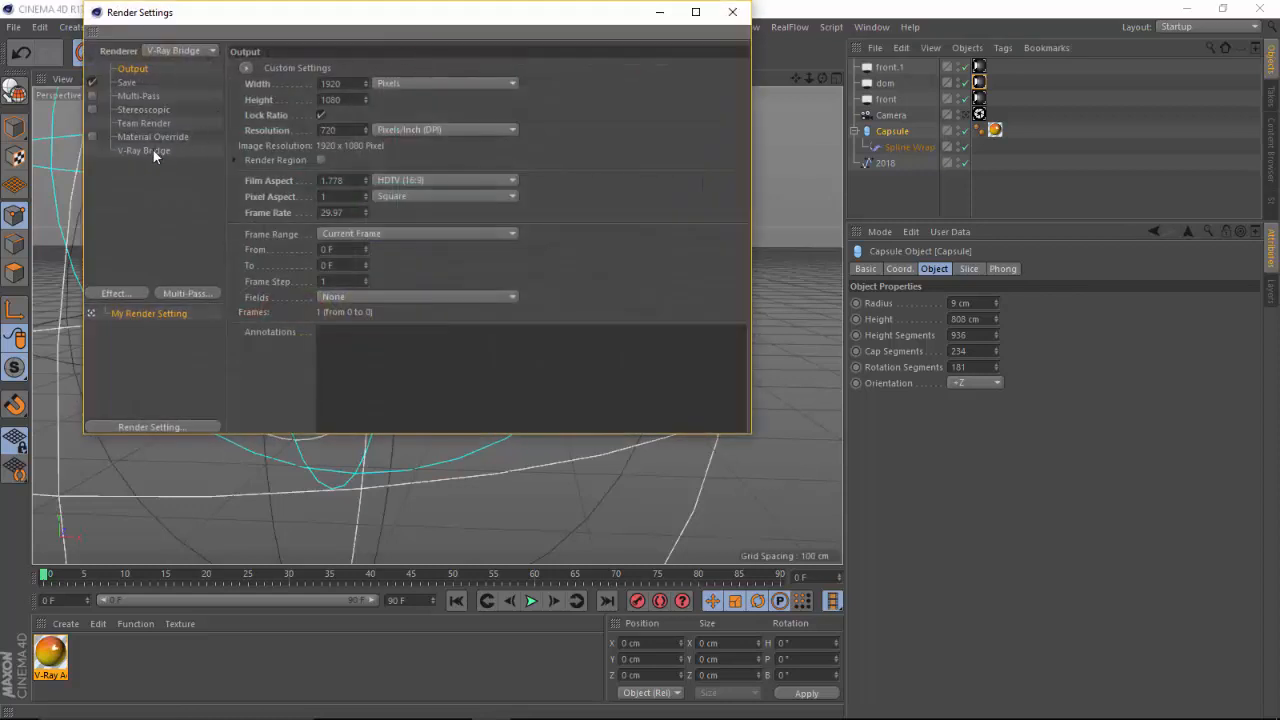
left_click(157, 148)
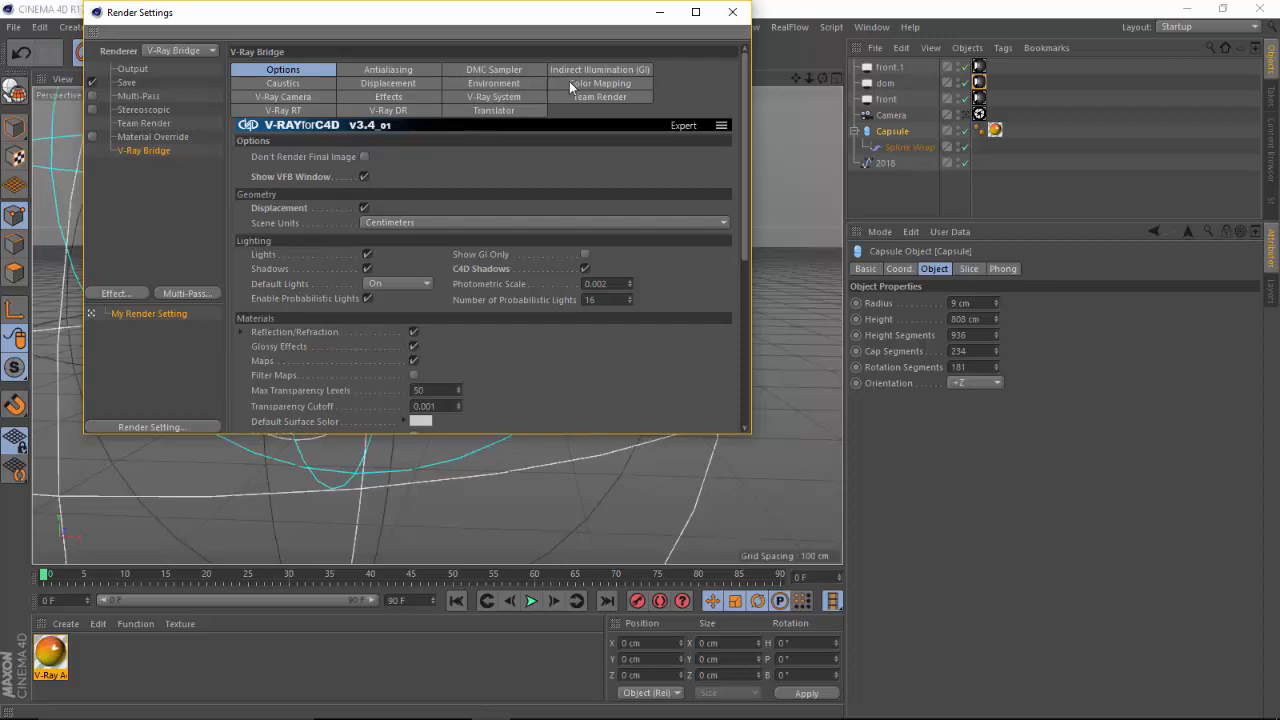
left_click(619, 83)
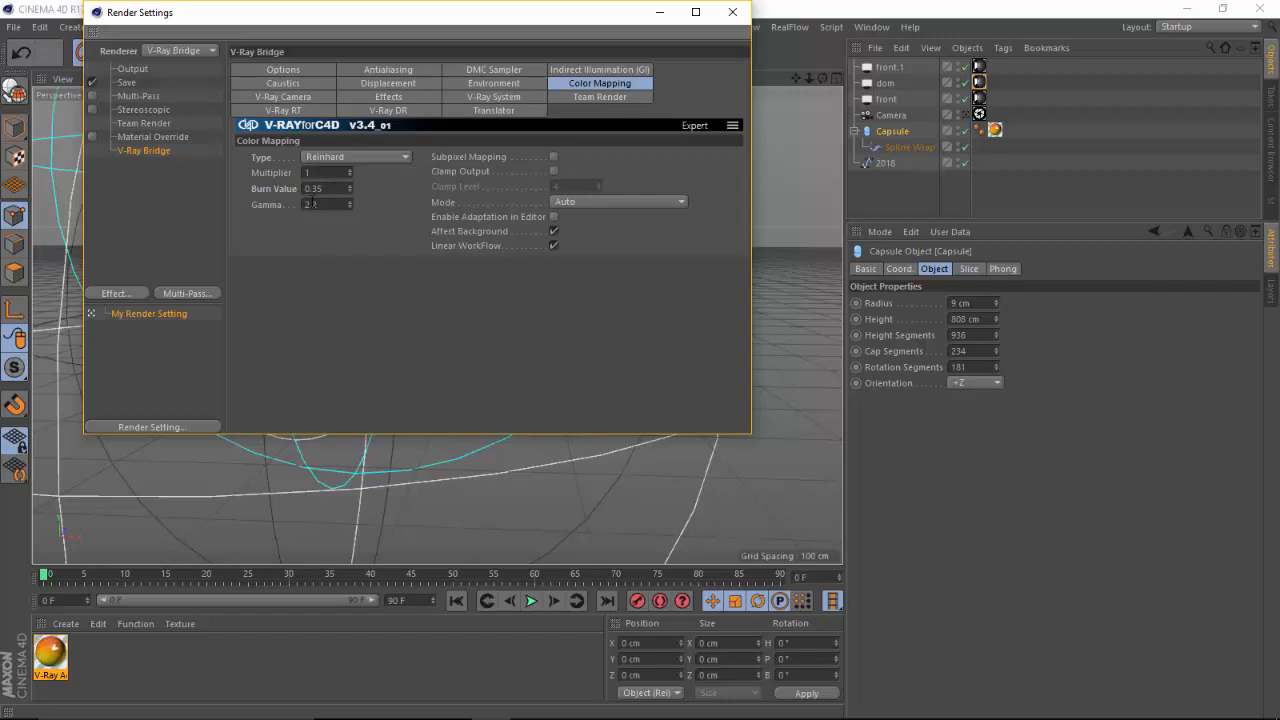
Review the Indirect Illumination settings with the Brute Force GI and Light Cache sections expanded
left_click(580, 68)
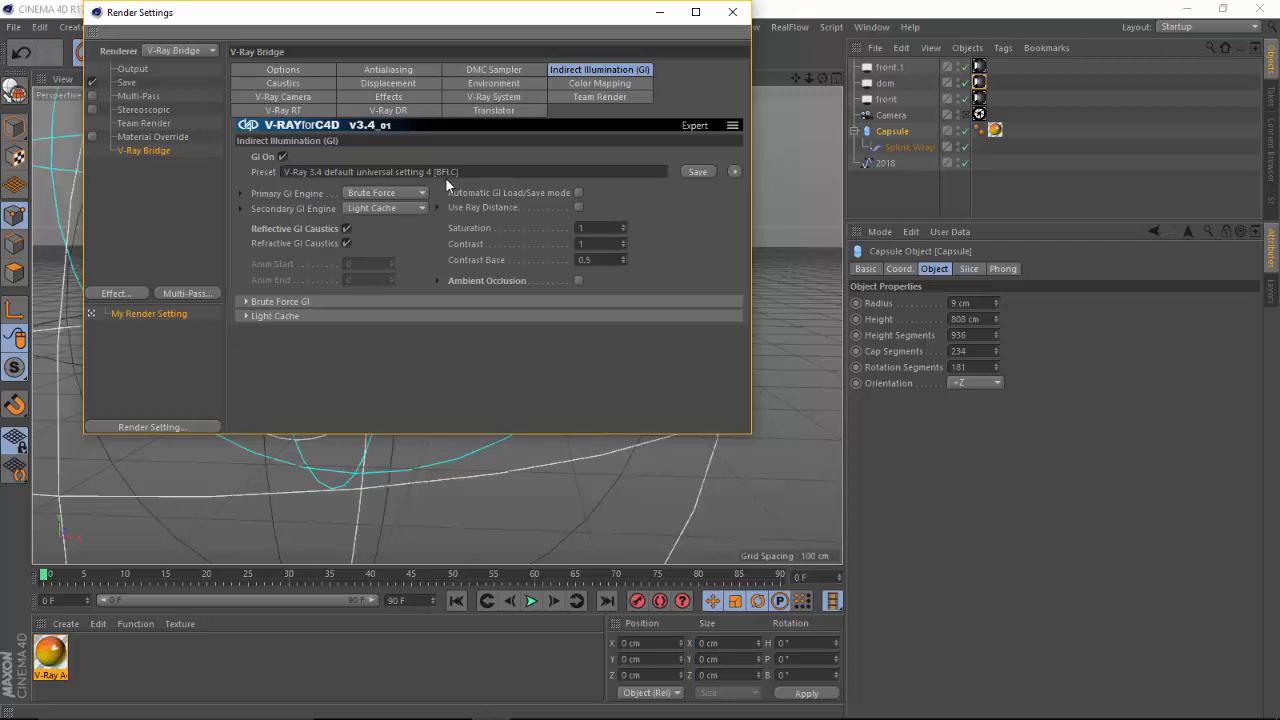
left_click(247, 300)
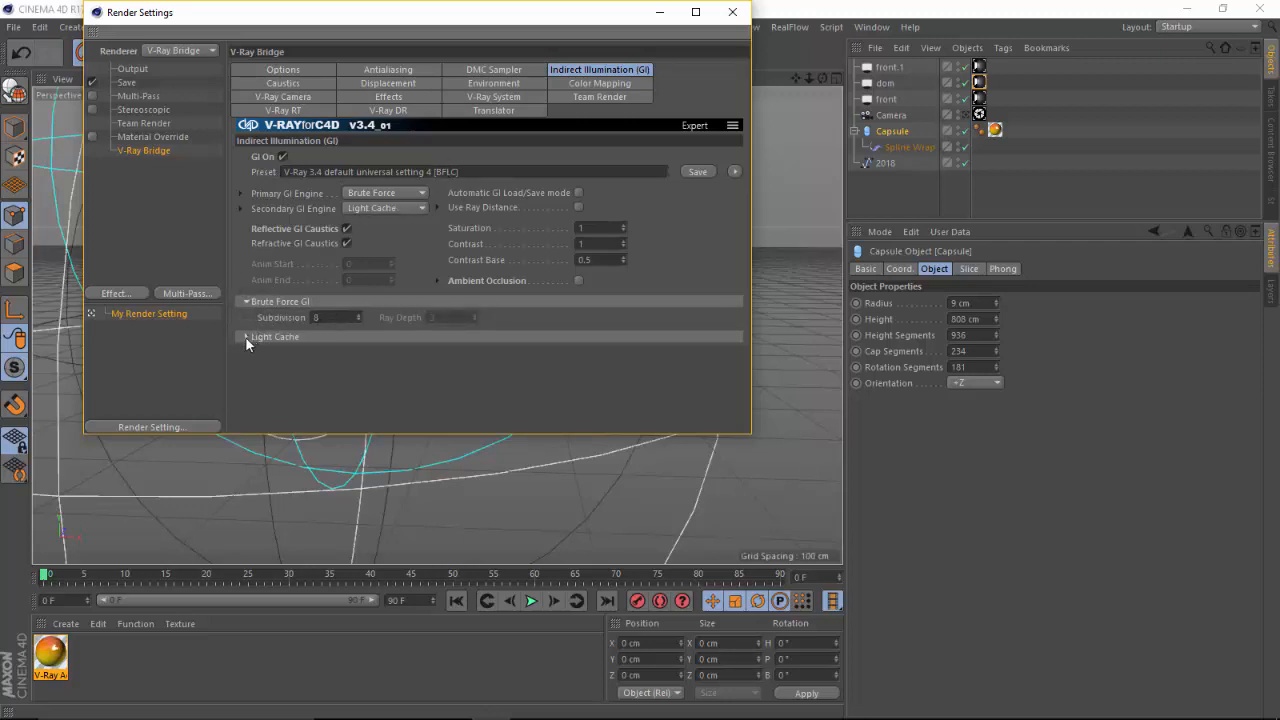
left_click(246, 337)
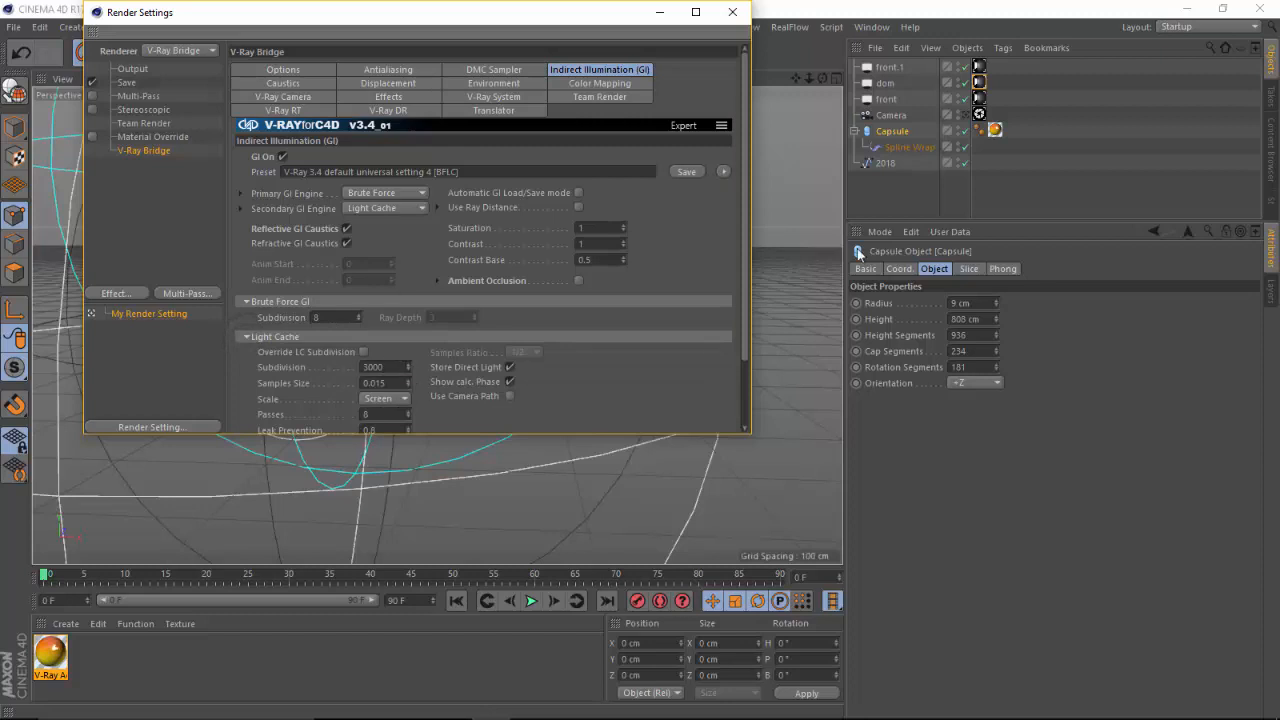
Check the V-Ray antialiasing and options pages, then close the render settings
left_click(390, 71)
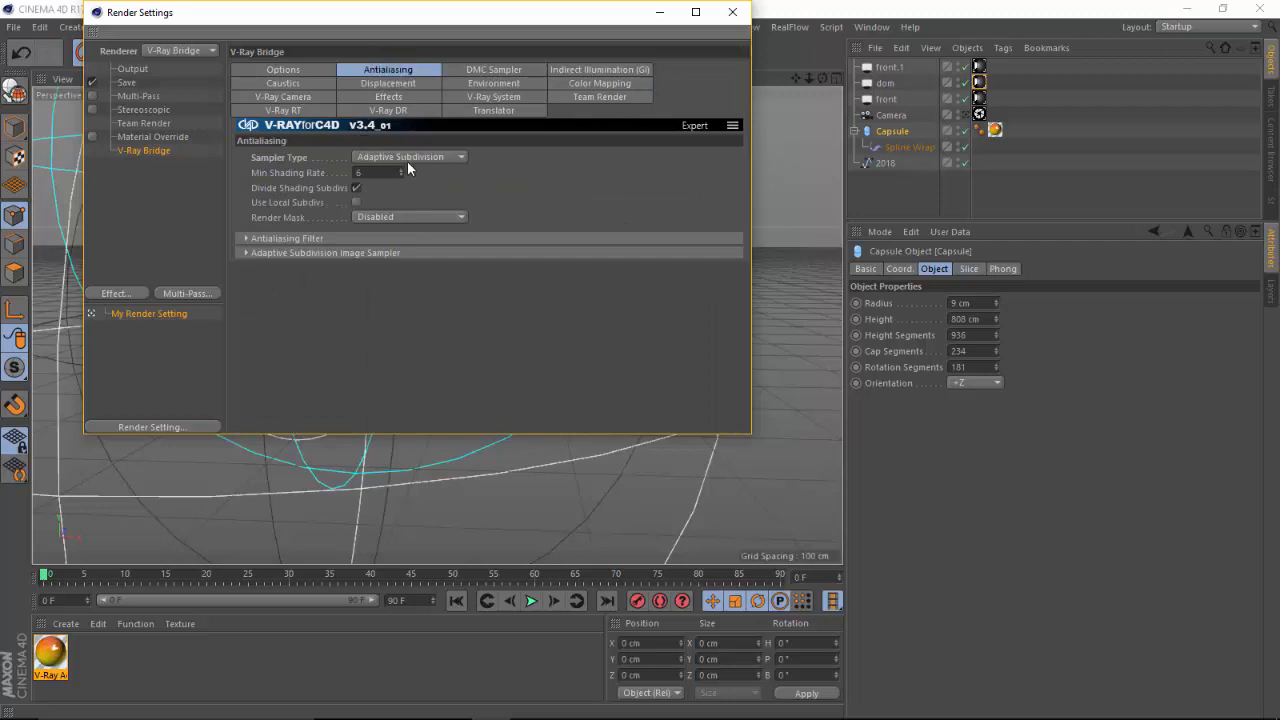
left_click(287, 73)
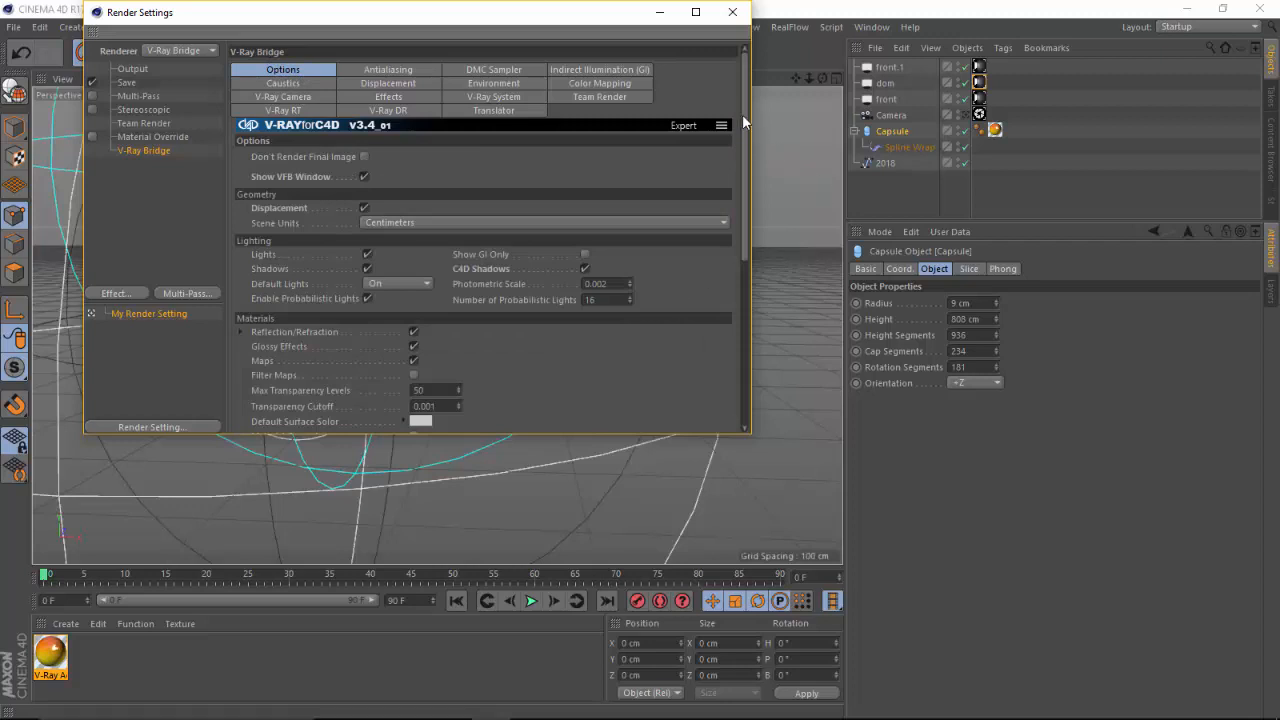
left_click(733, 13)
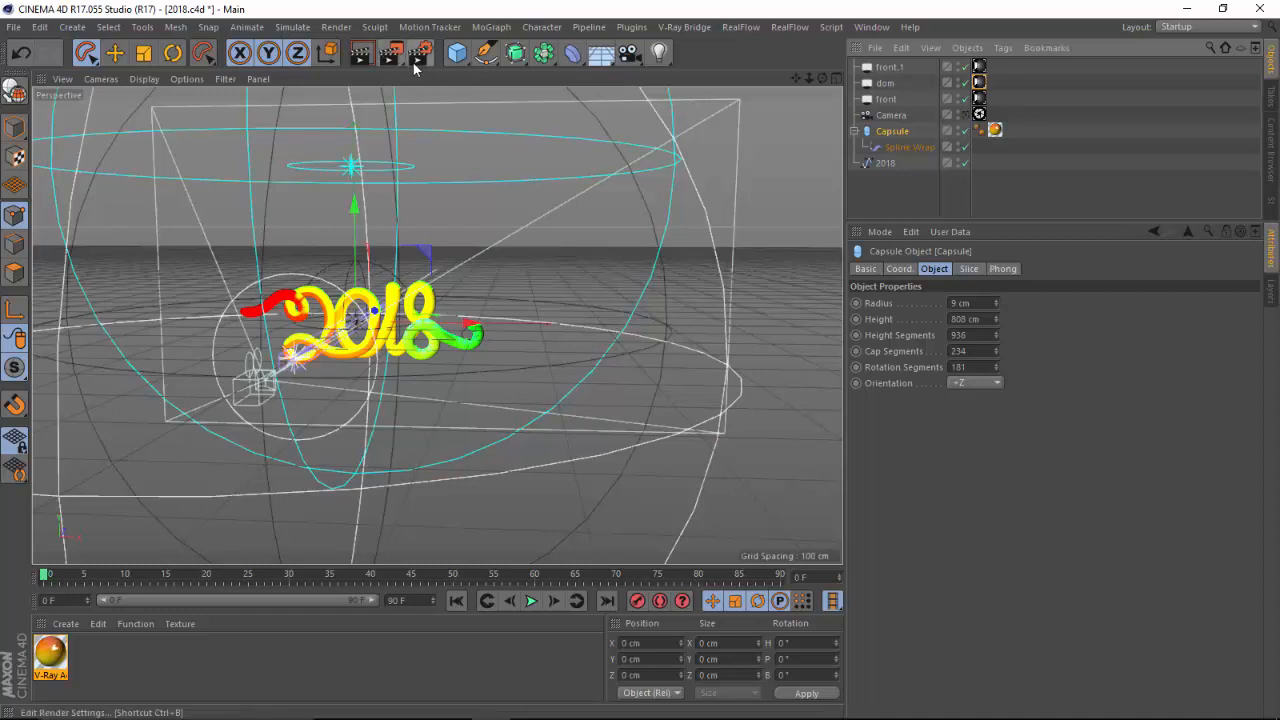
Start a V-Ray IPR interactive render of the scene, then close the frame buffer and IPR windows
left_click(684, 27)
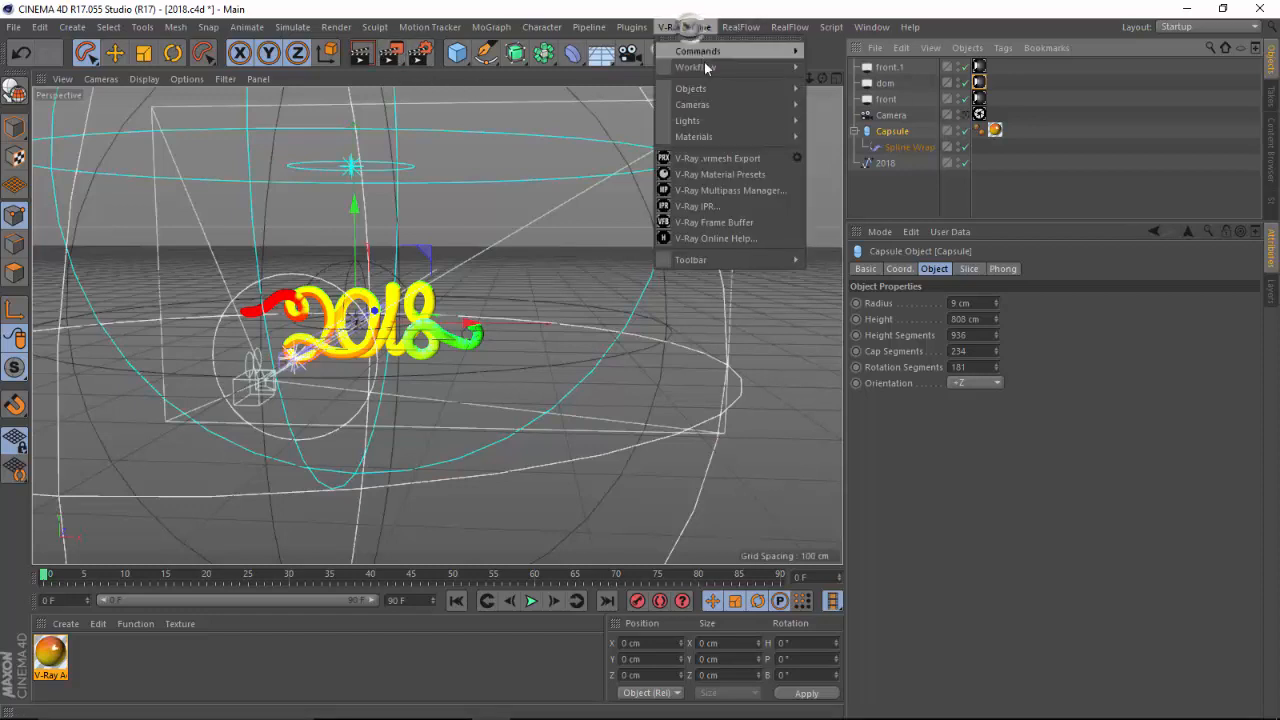
left_click(736, 208)
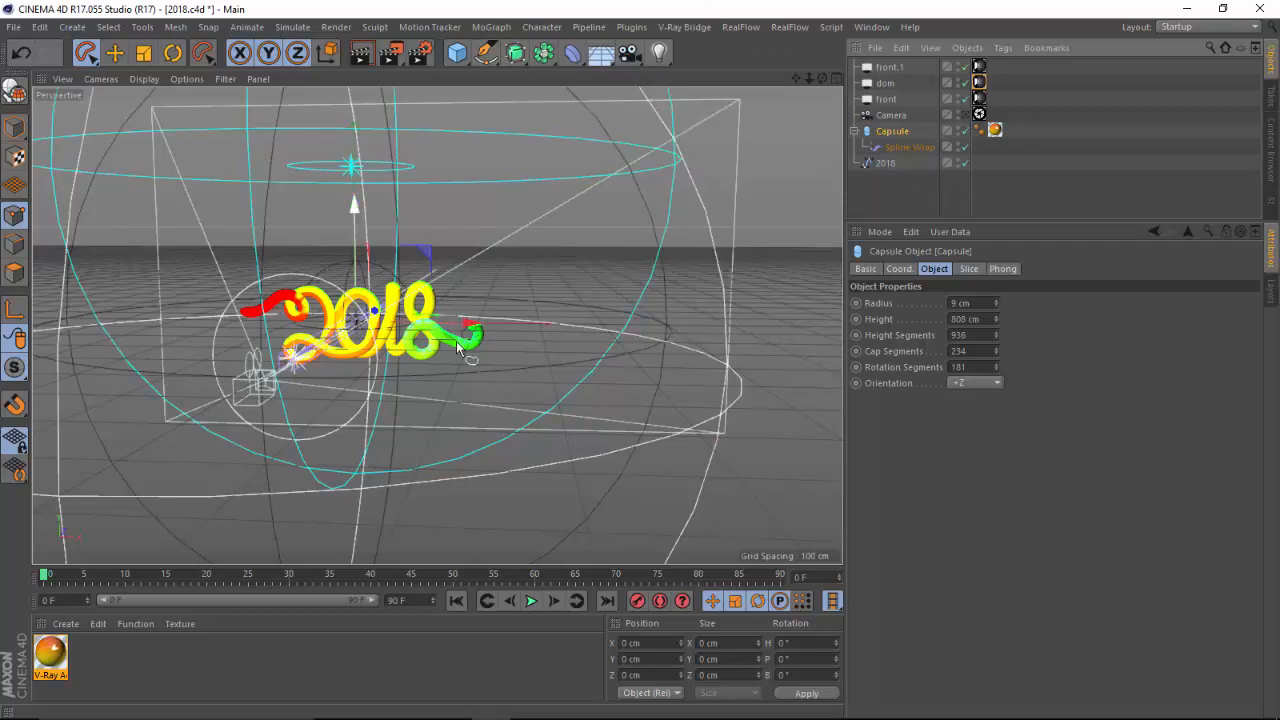
left_click(701, 29)
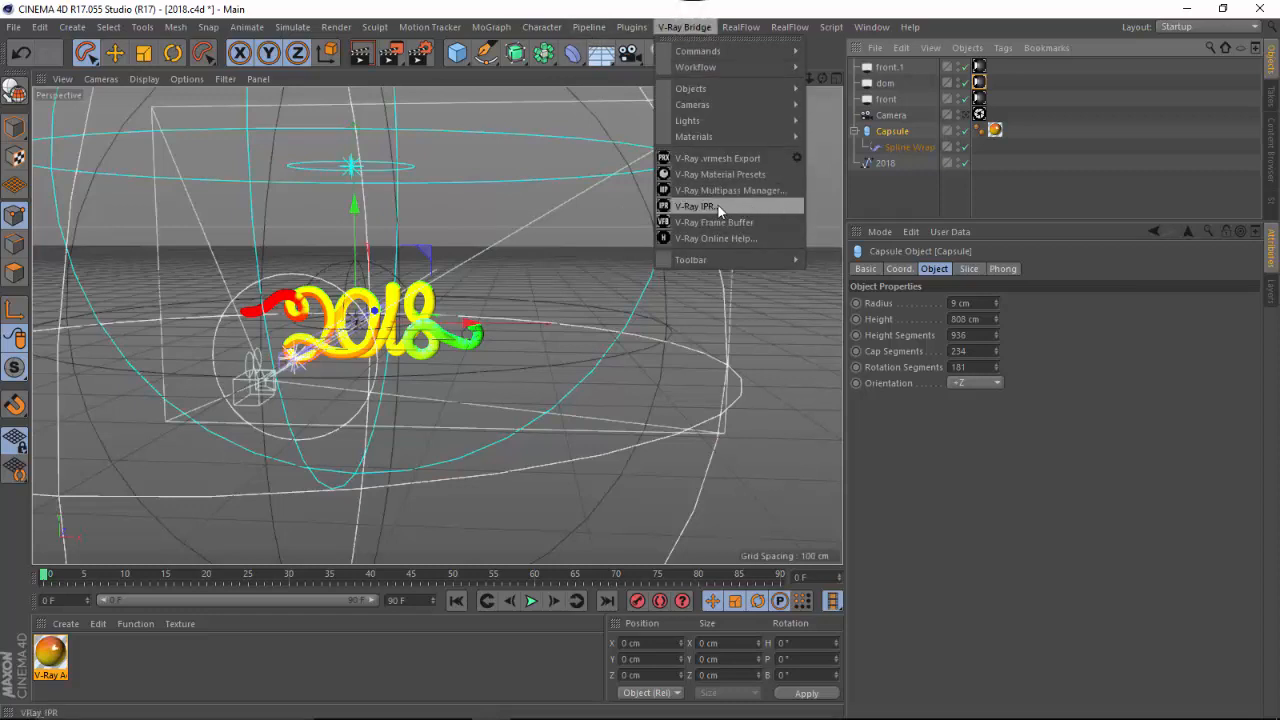
left_click(718, 205)
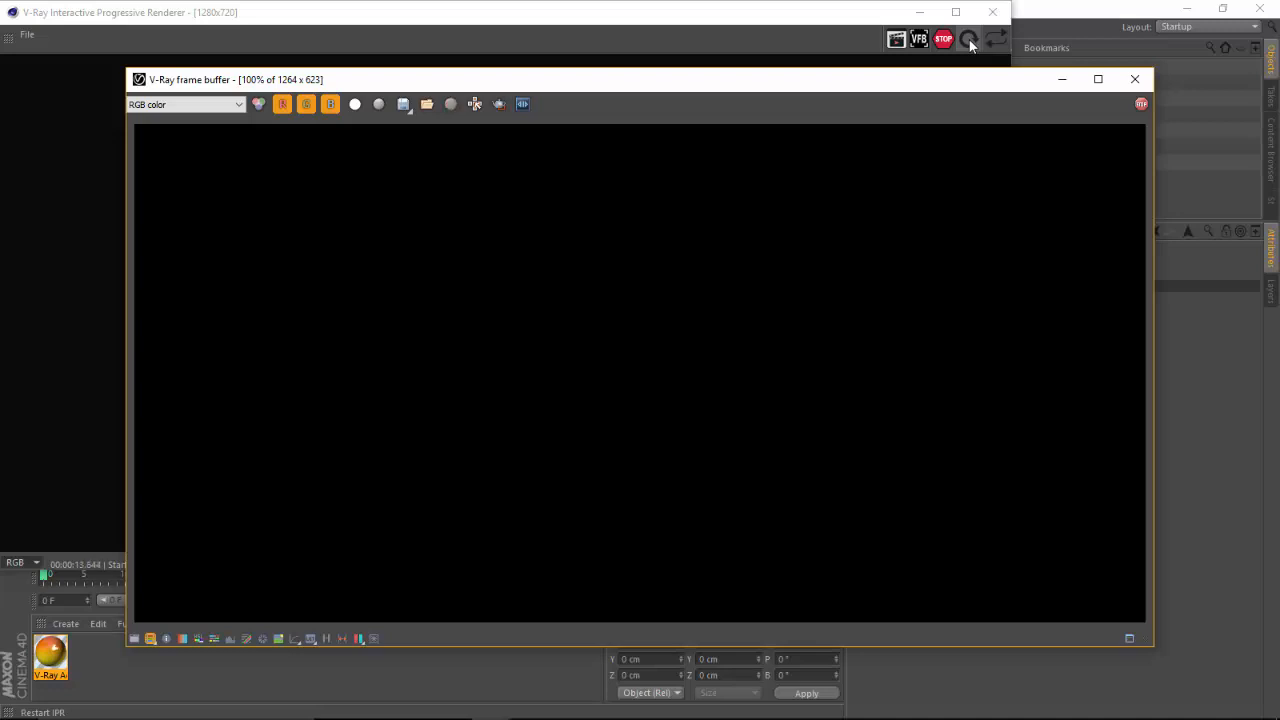
left_click_drag(797, 86, 834, 120)
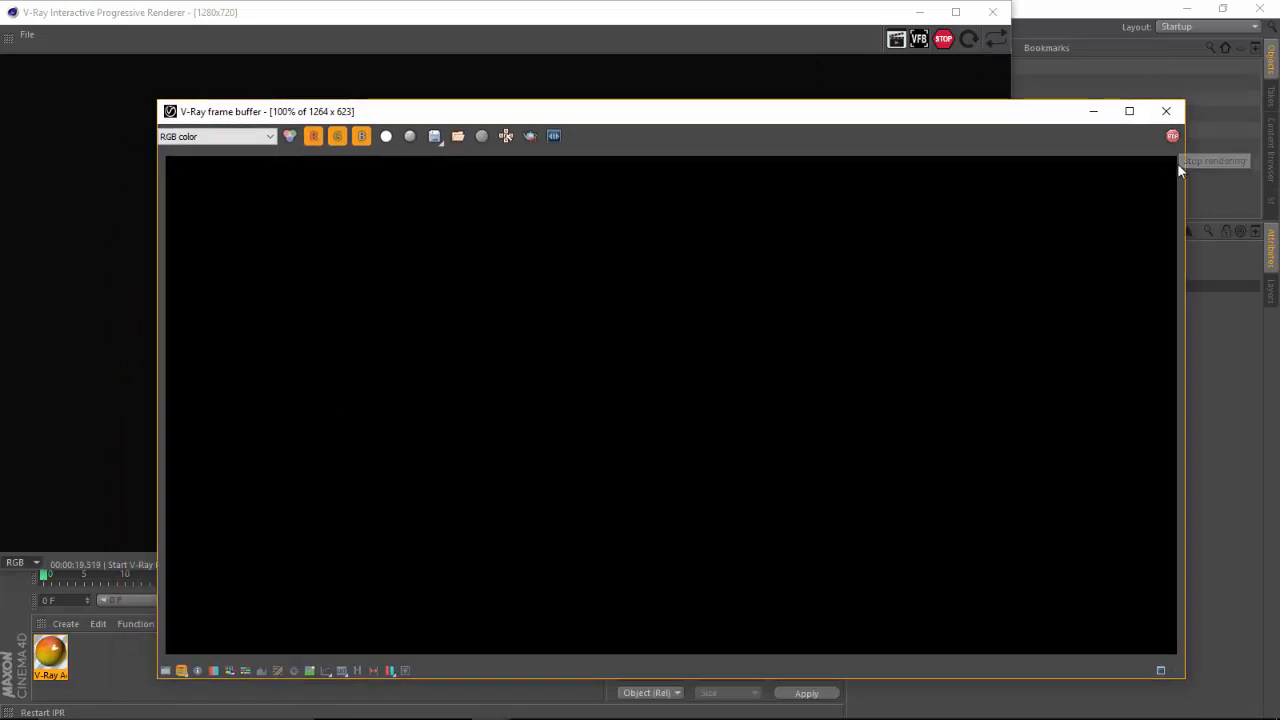
left_click_drag(935, 118, 963, 106)
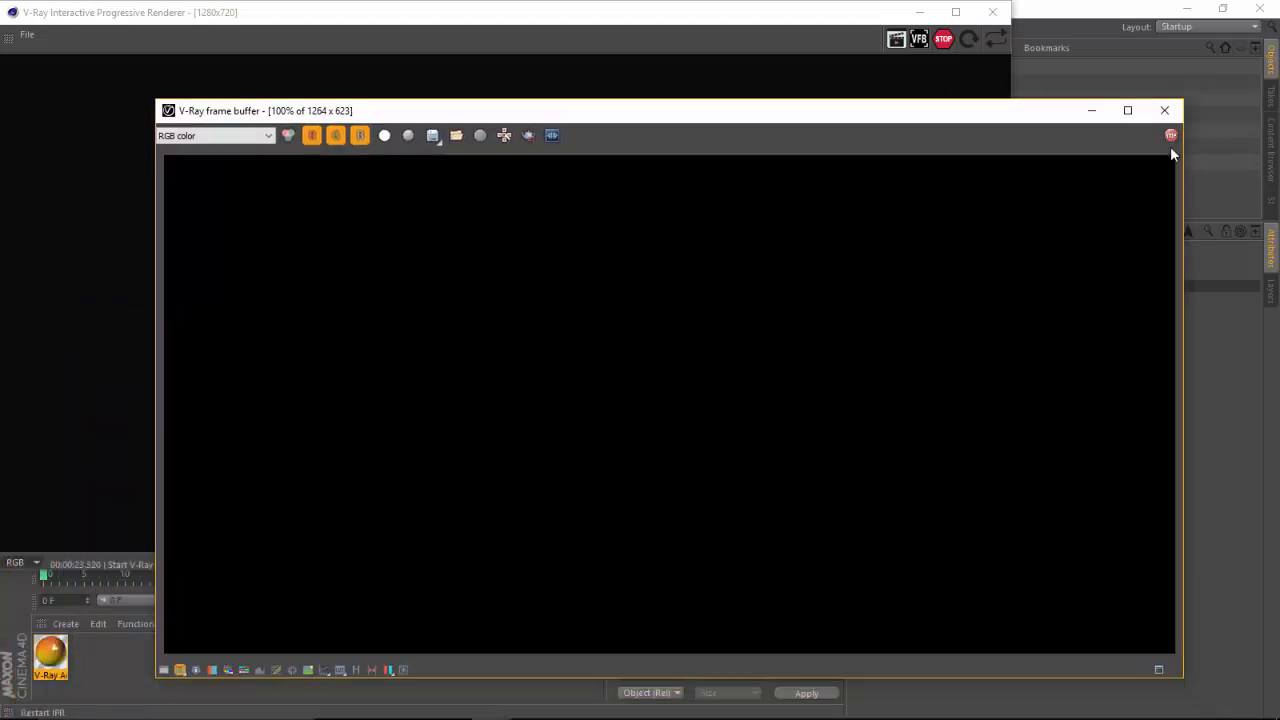
left_click(1172, 138)
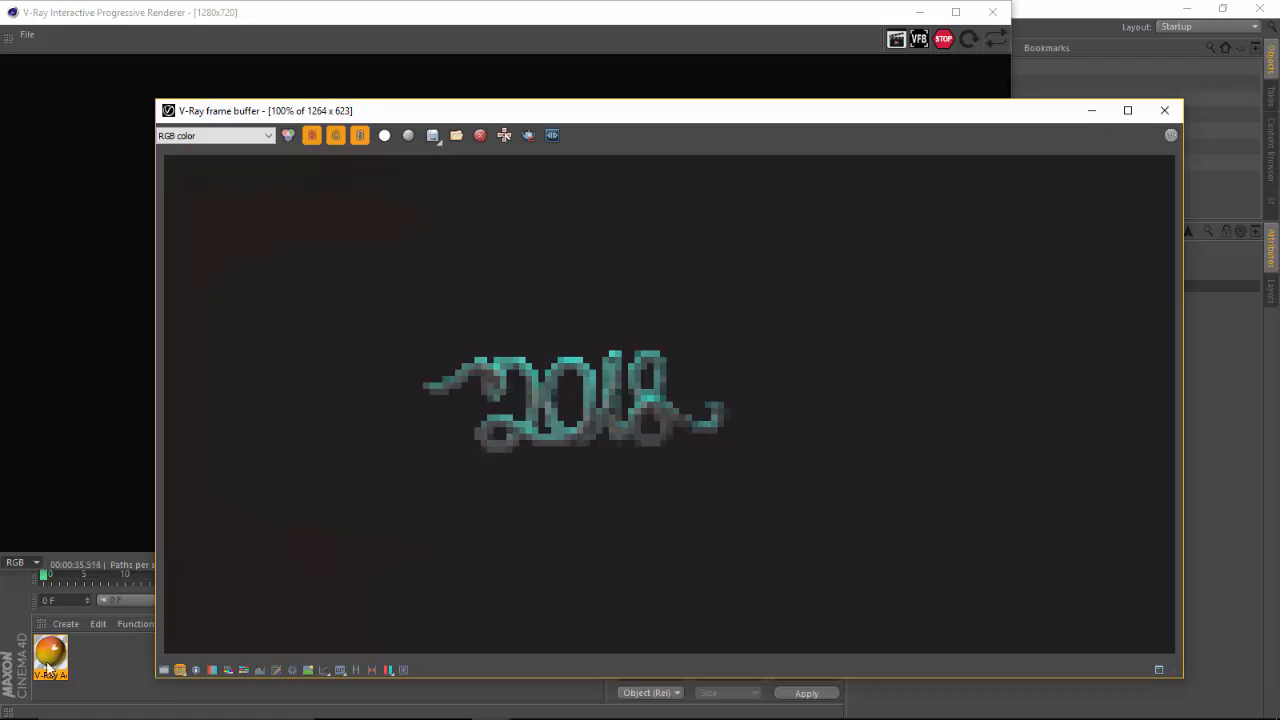
left_click(1163, 110)
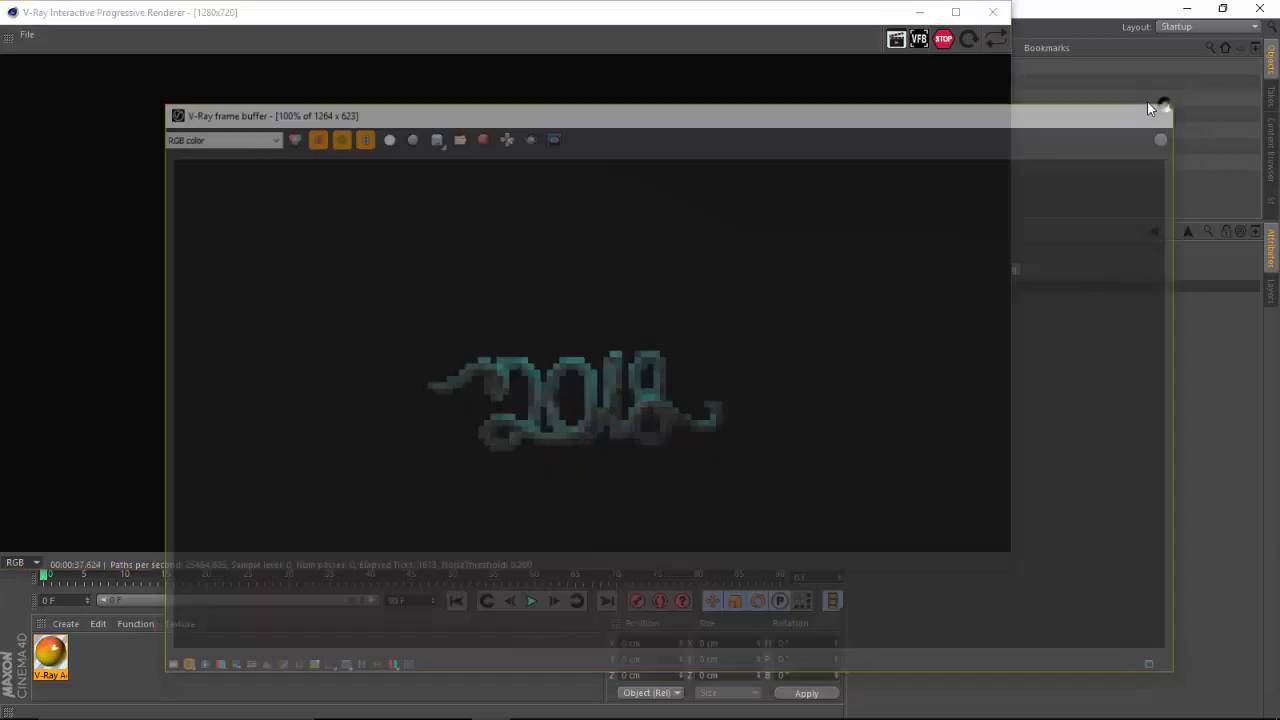
left_click(991, 12)
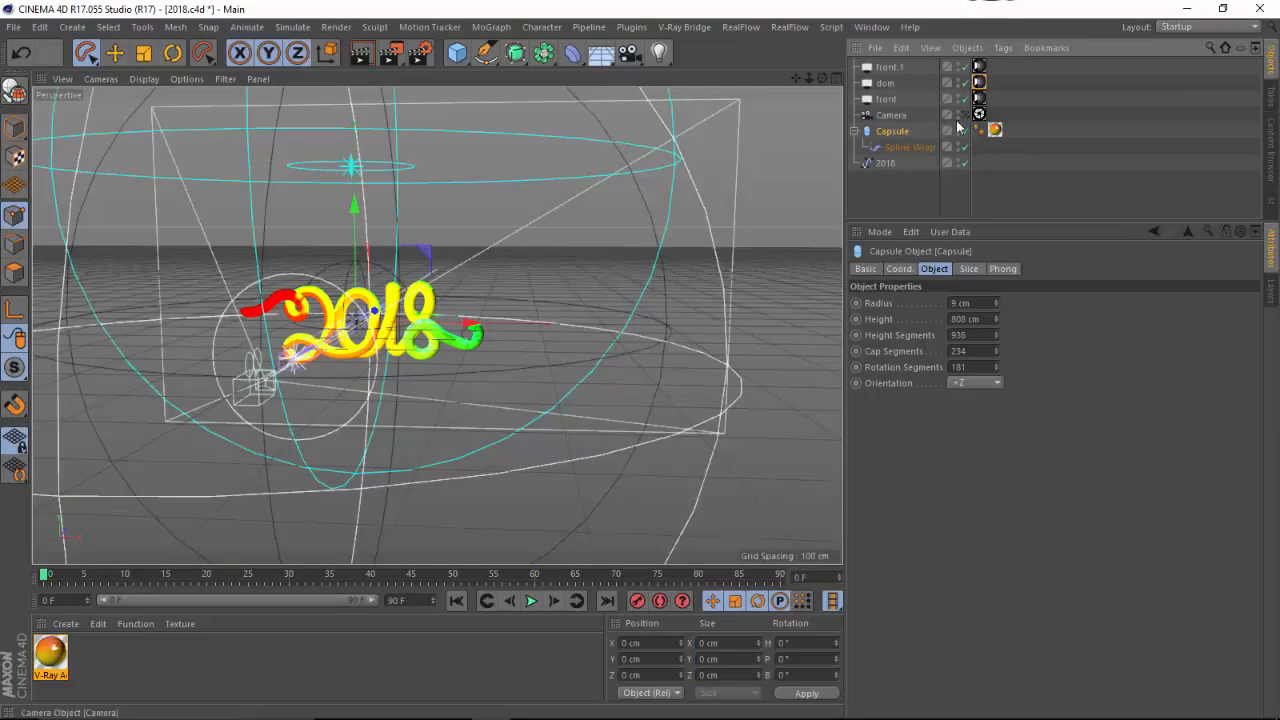
Switch the viewport to the scene camera, then open and close the V-Ray frame buffer
left_click(965, 115)
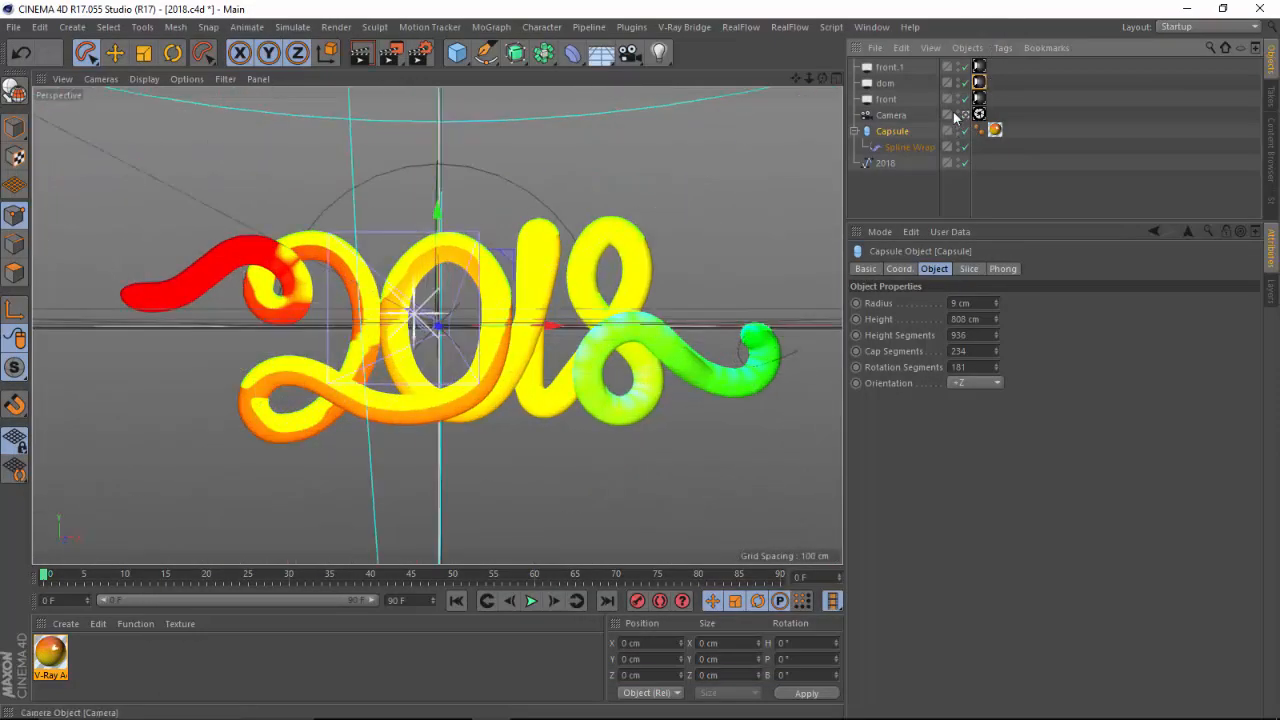
left_click(688, 27)
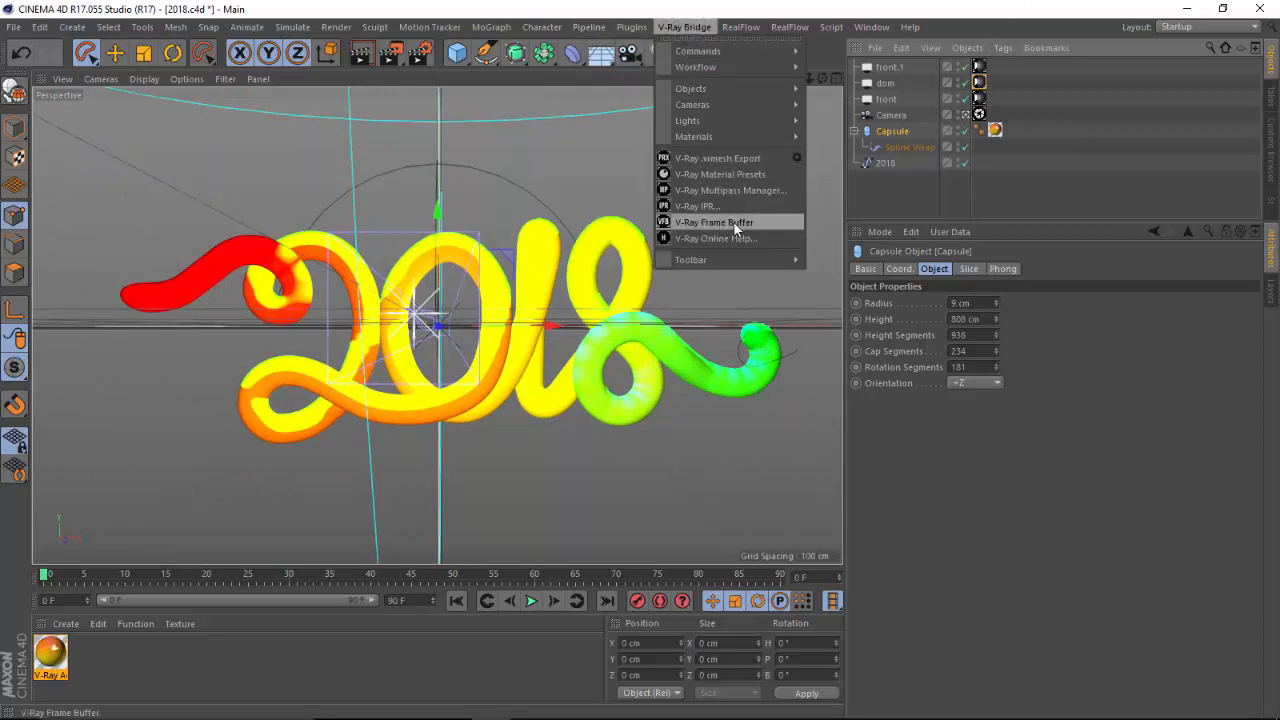
left_click(735, 222)
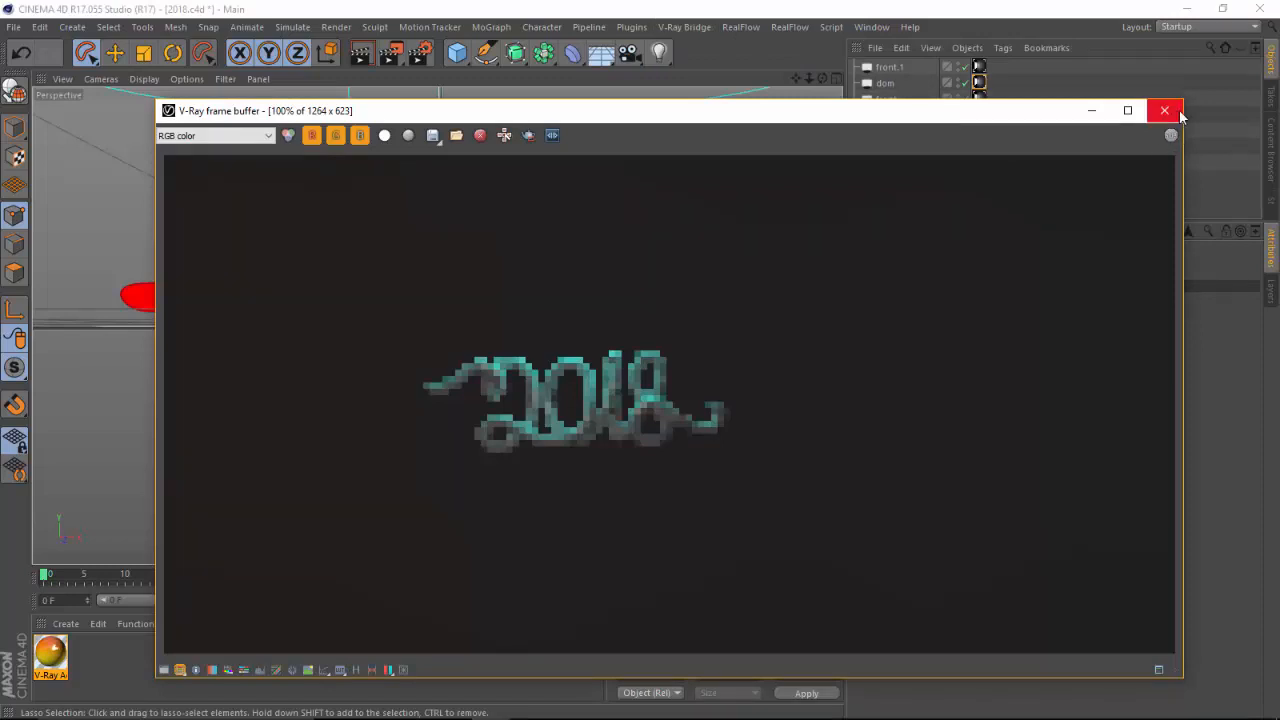
left_click(1165, 111)
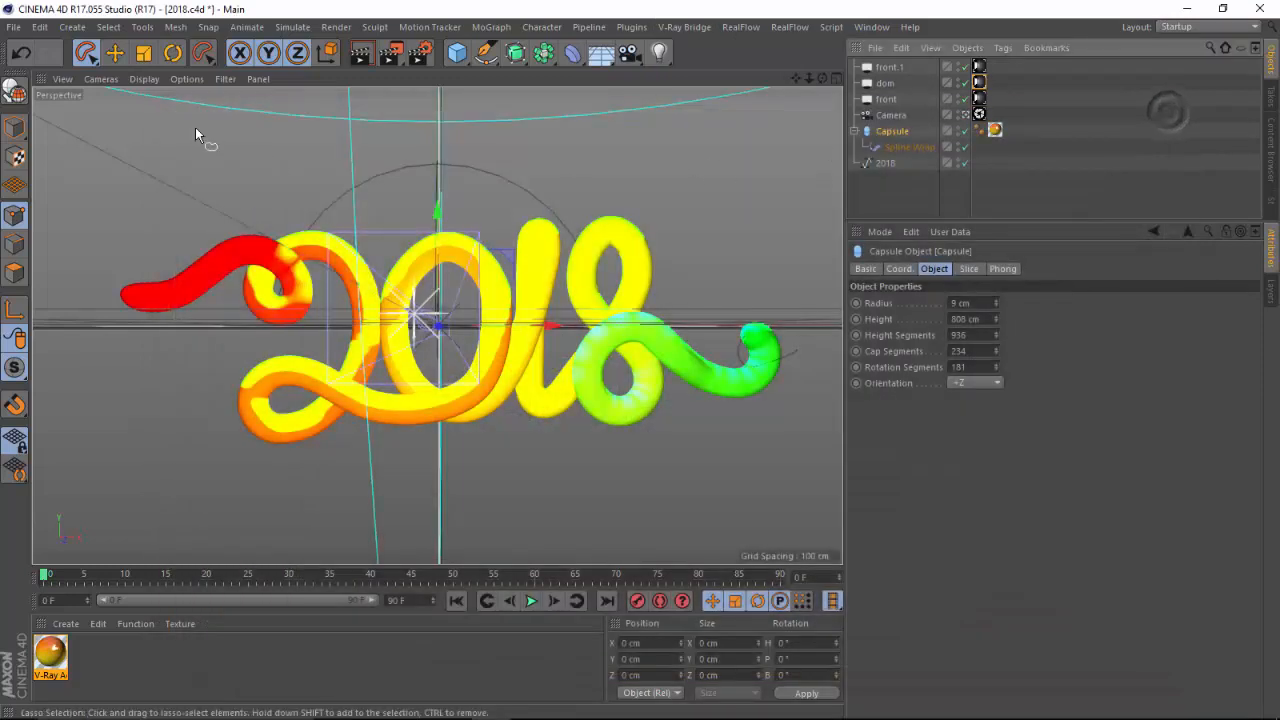
Render the scene to the Picture Viewer with V-Ray, opening and closing the render settings meanwhile
left_click(393, 55)
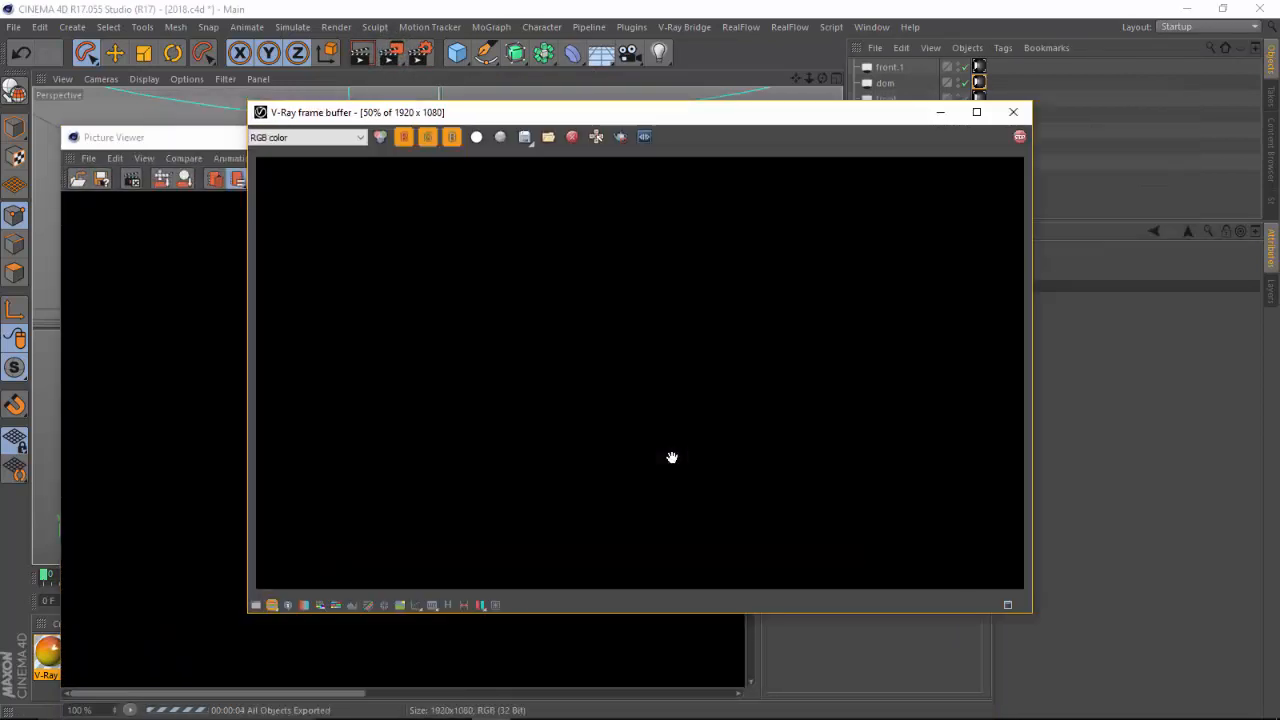
left_click(421, 60)
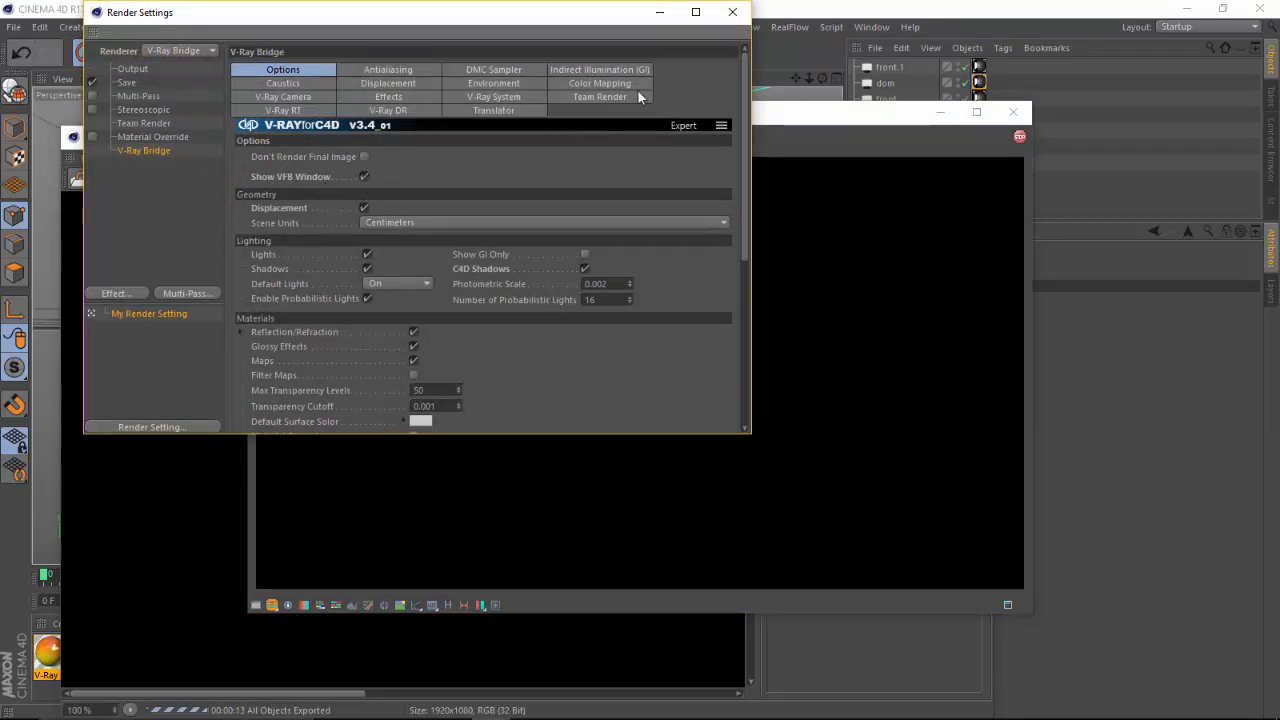
left_click(732, 12)
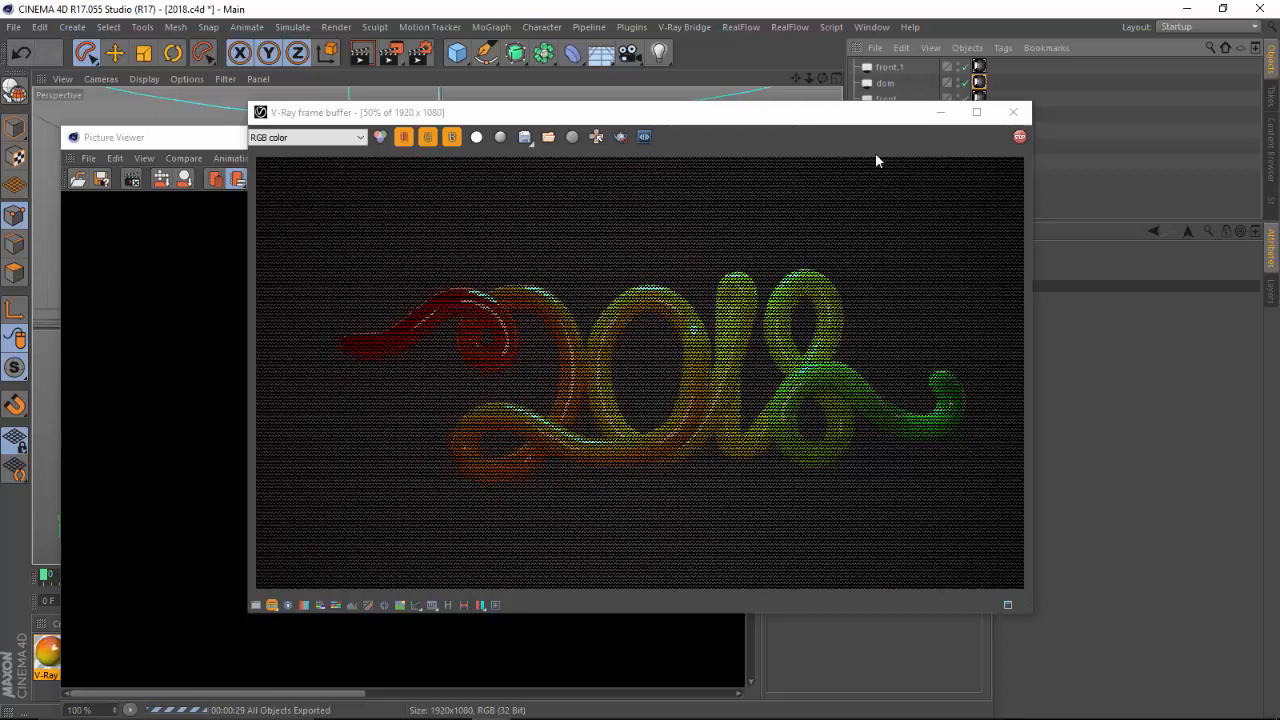
Switch to Illustrator and bring up the 2018 [Converted] document
mouse_move(640, 717)
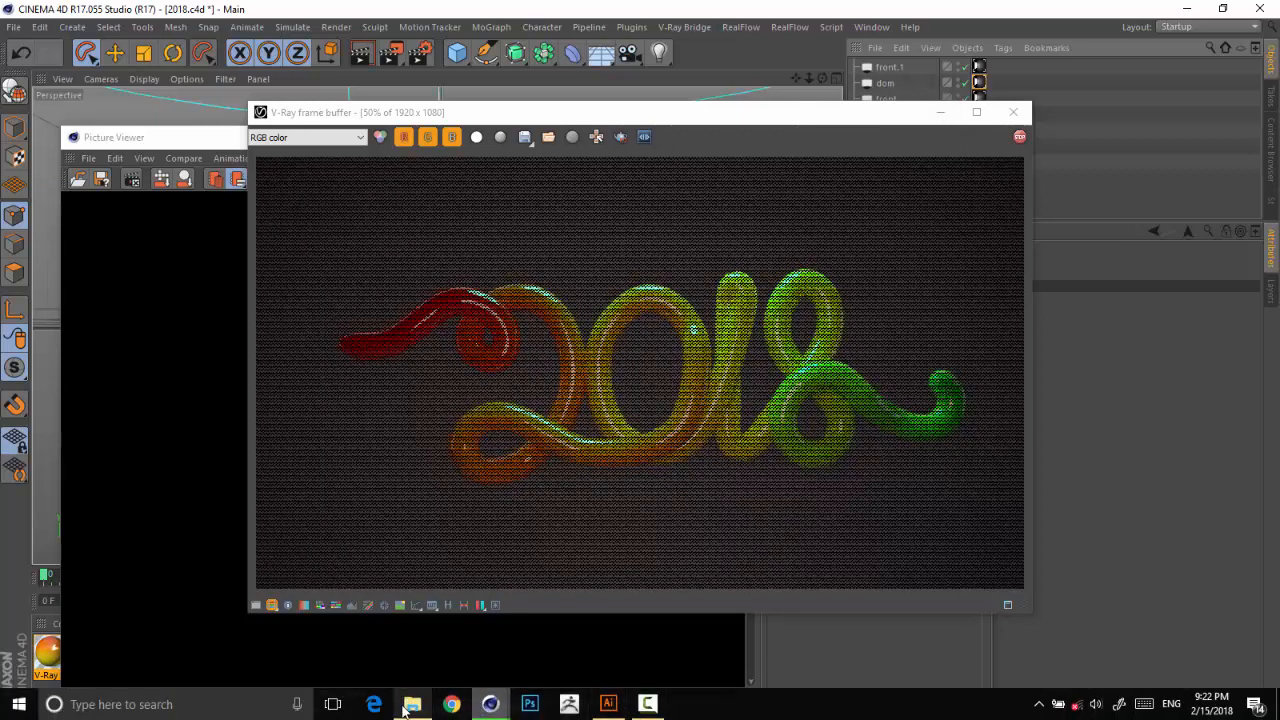
left_click(608, 704)
left_click(480, 58)
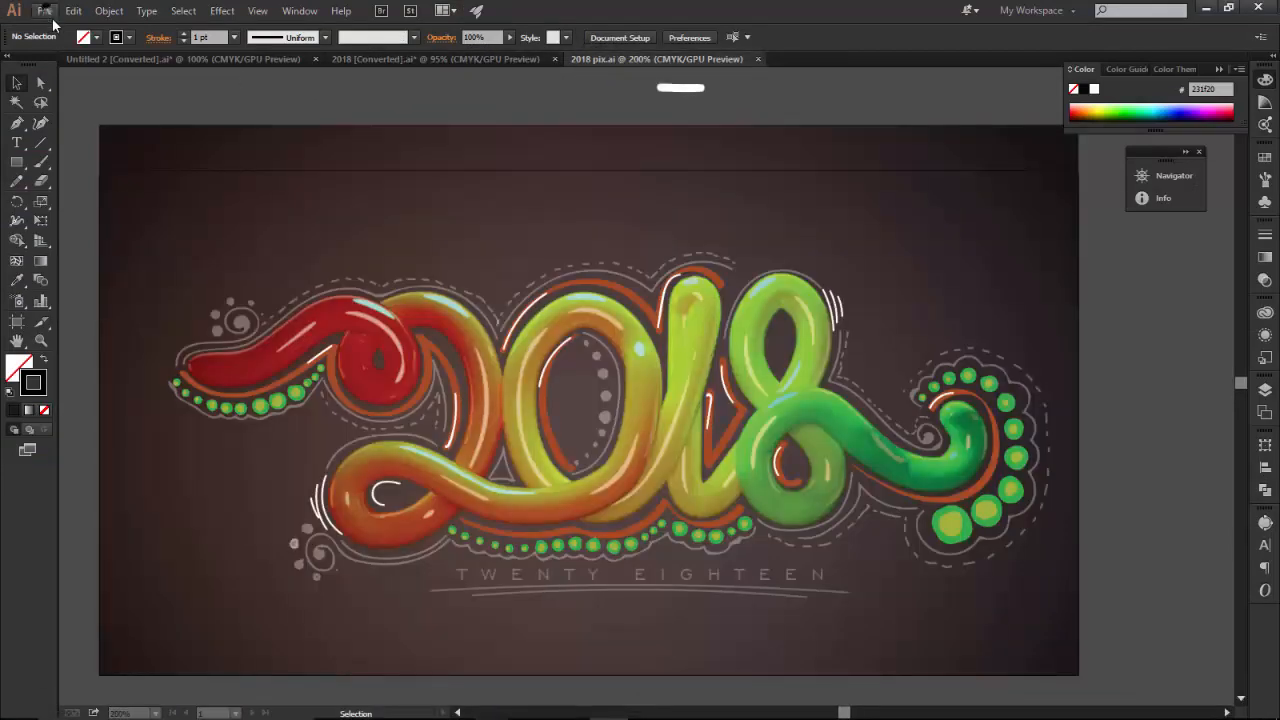
Open the rendered 2018.jpg image in Illustrator and zoom in on the lettering
left_click(46, 12)
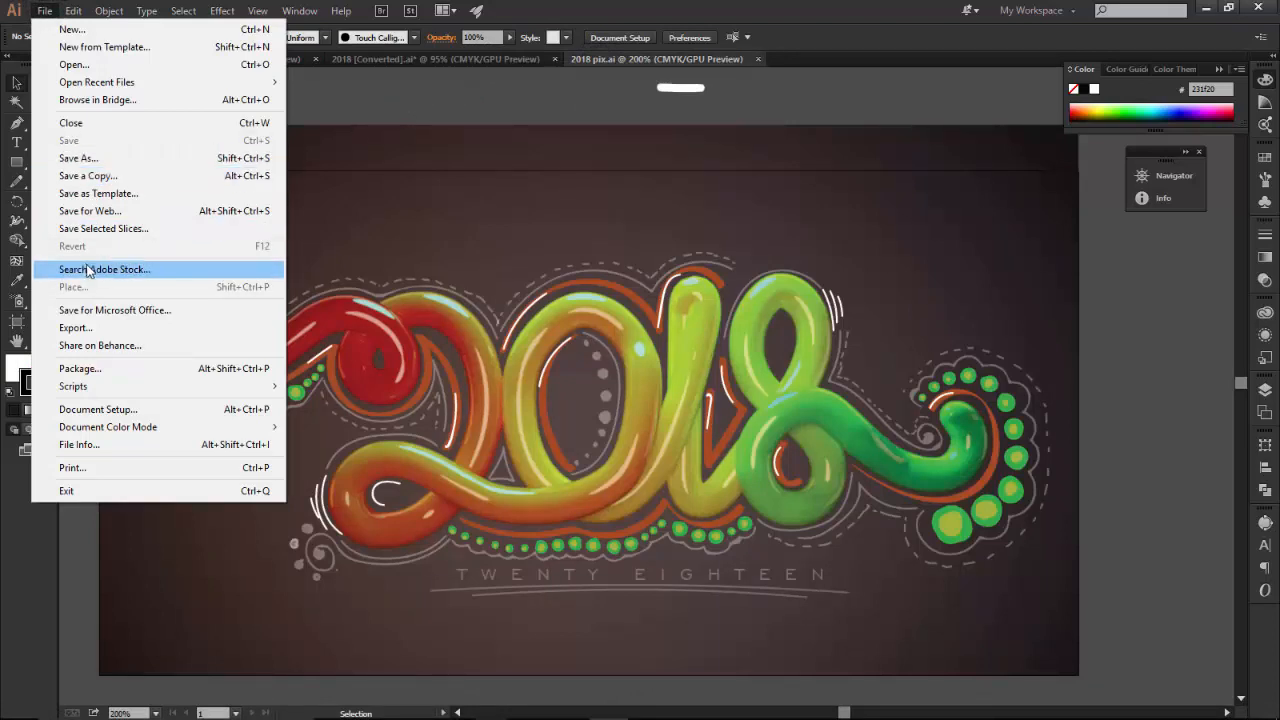
left_click(84, 66)
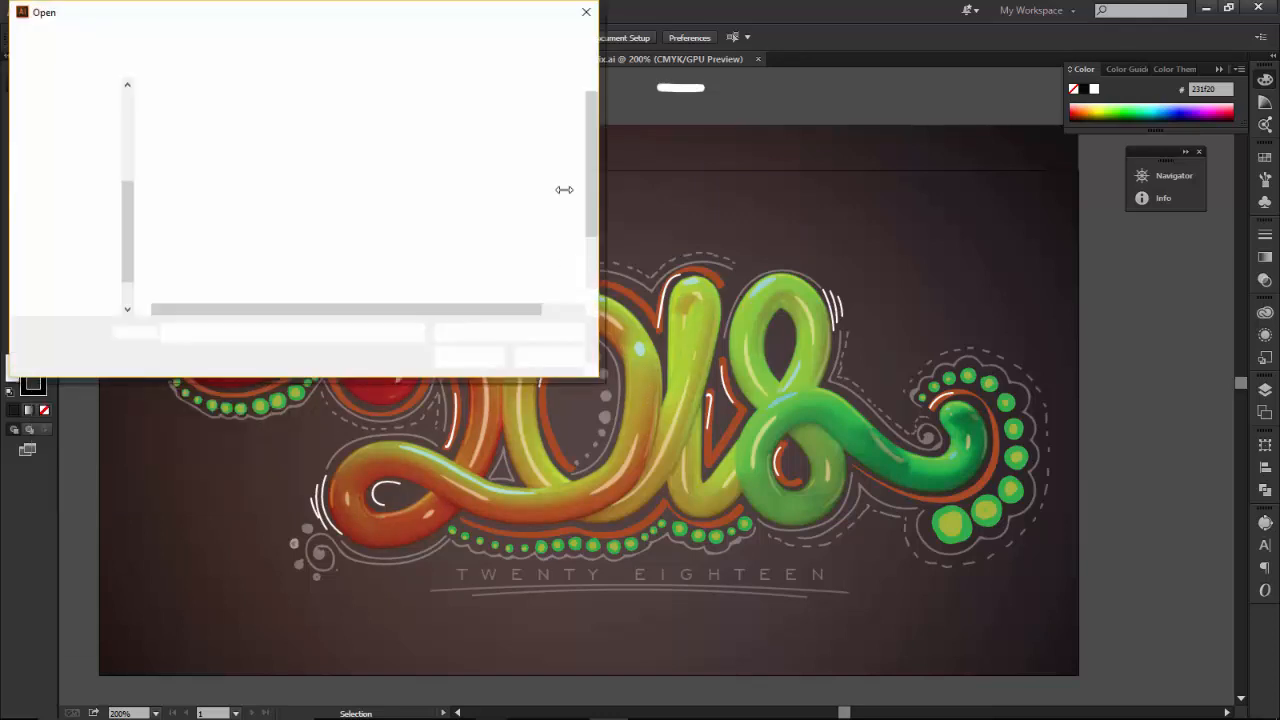
left_click_drag(590, 171, 591, 218)
left_click(175, 276)
left_click(467, 356)
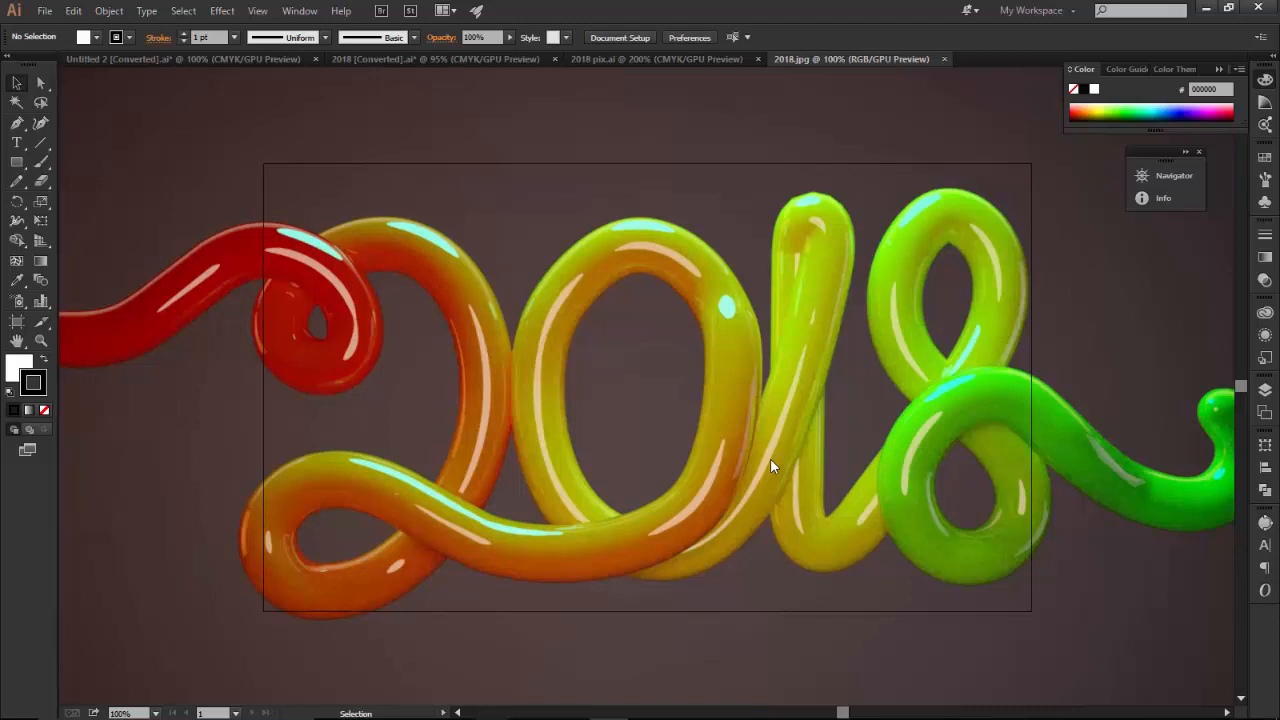
key("z")
left_click_drag(725, 380, 657, 457)
left_click(15, 84)
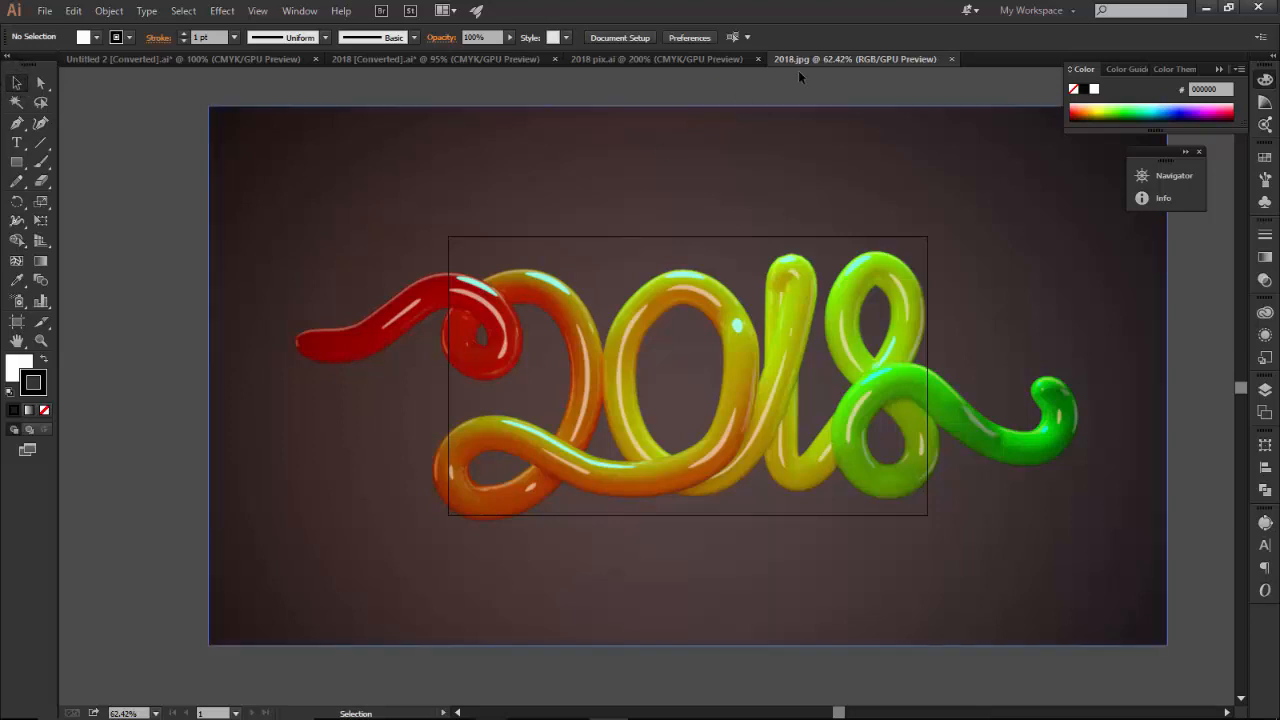
In the 2018 pix.ai document, pick the Paintbrush and confirm the 15 pt. Round calligraphic brush options
left_click(630, 59)
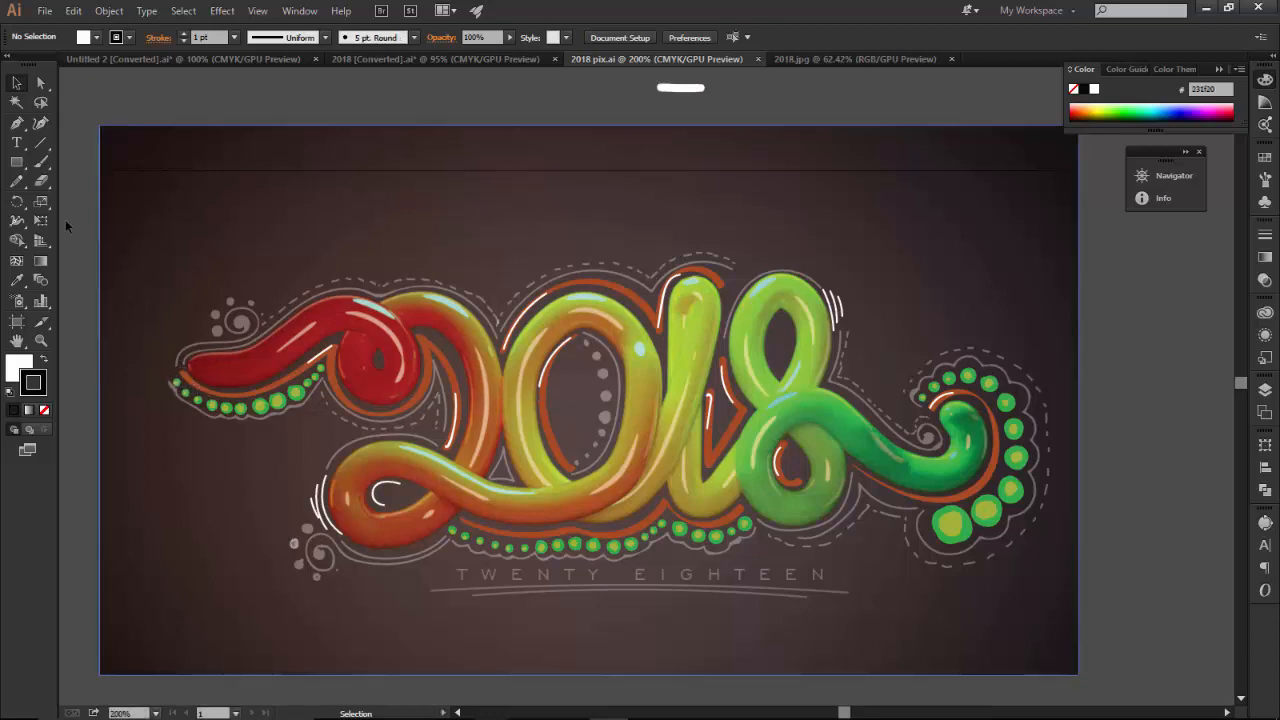
left_click(44, 165)
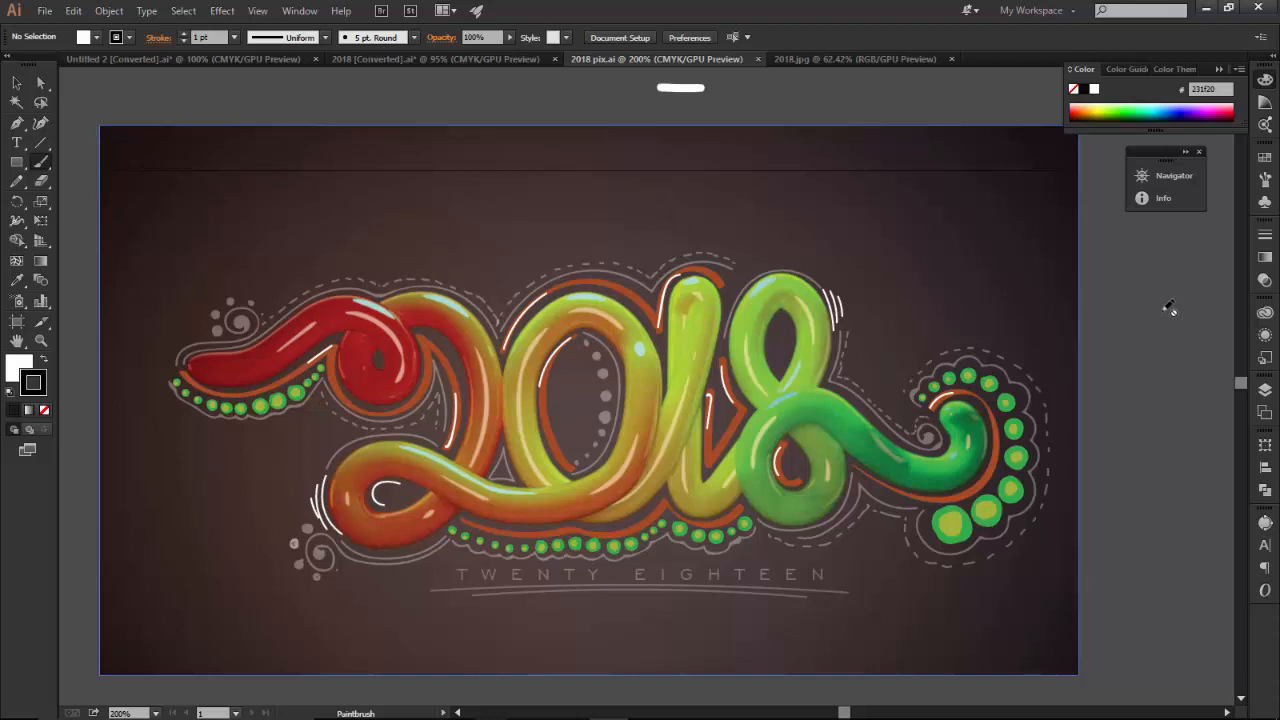
left_click(1264, 181)
scroll(1240, 230, "down", 3)
scroll(1240, 234, "up", 4)
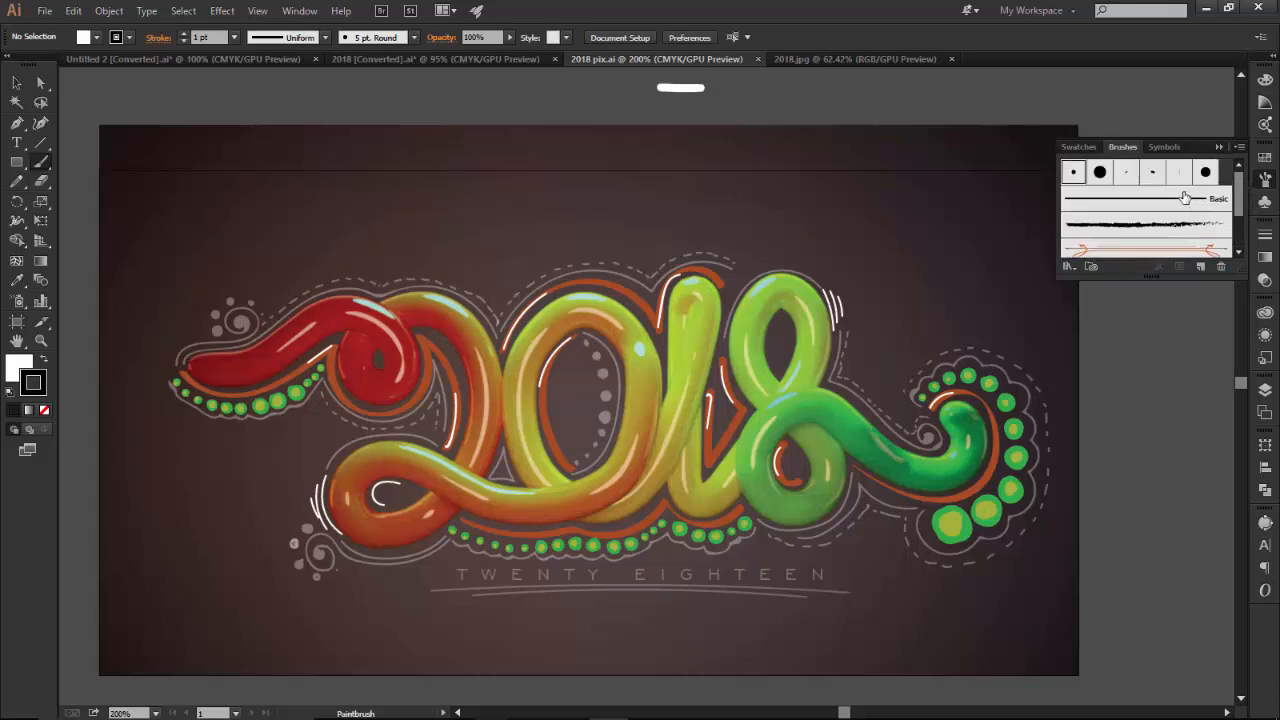
double_click(1100, 172)
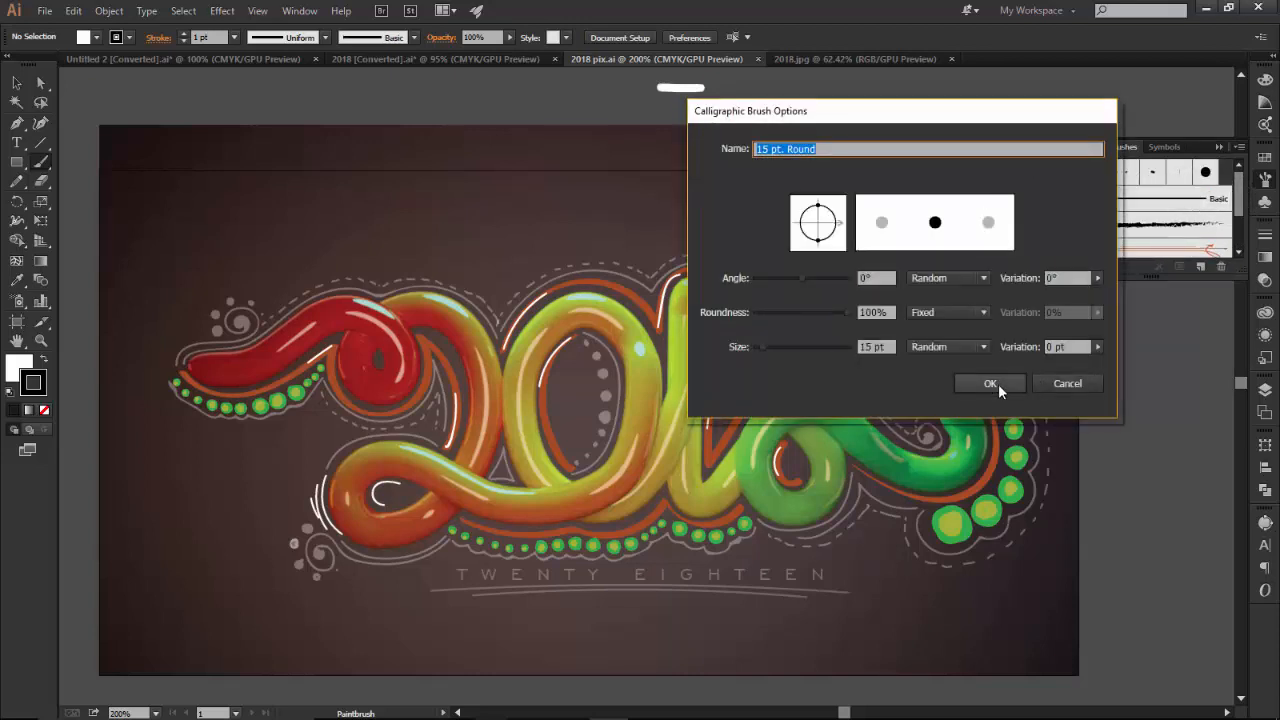
left_click(986, 381)
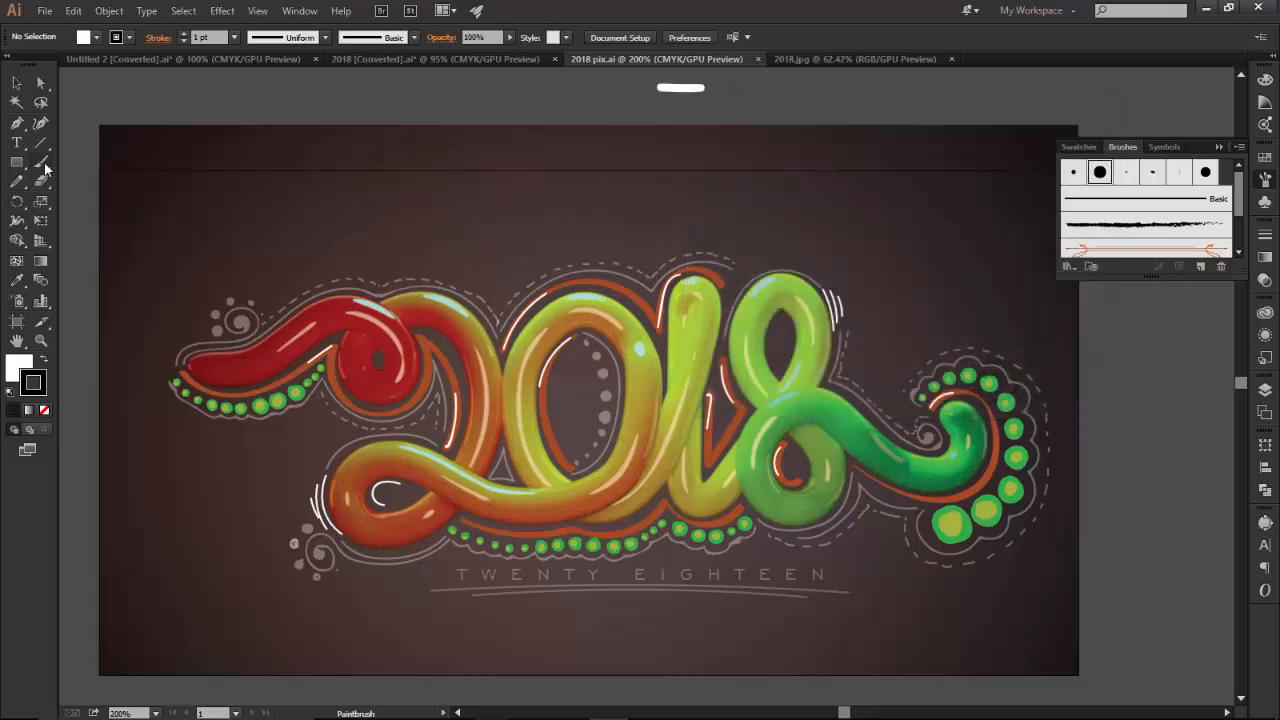
left_click_drag(42, 164, 102, 166)
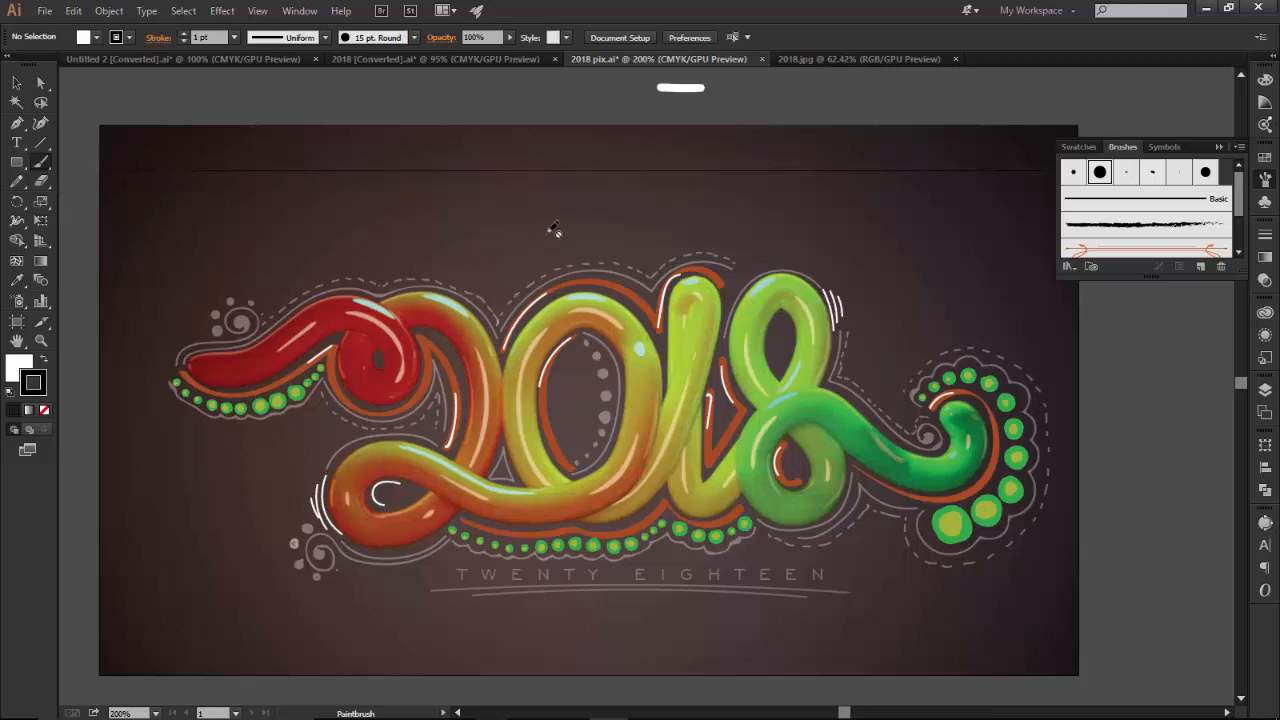
left_click(1218, 146)
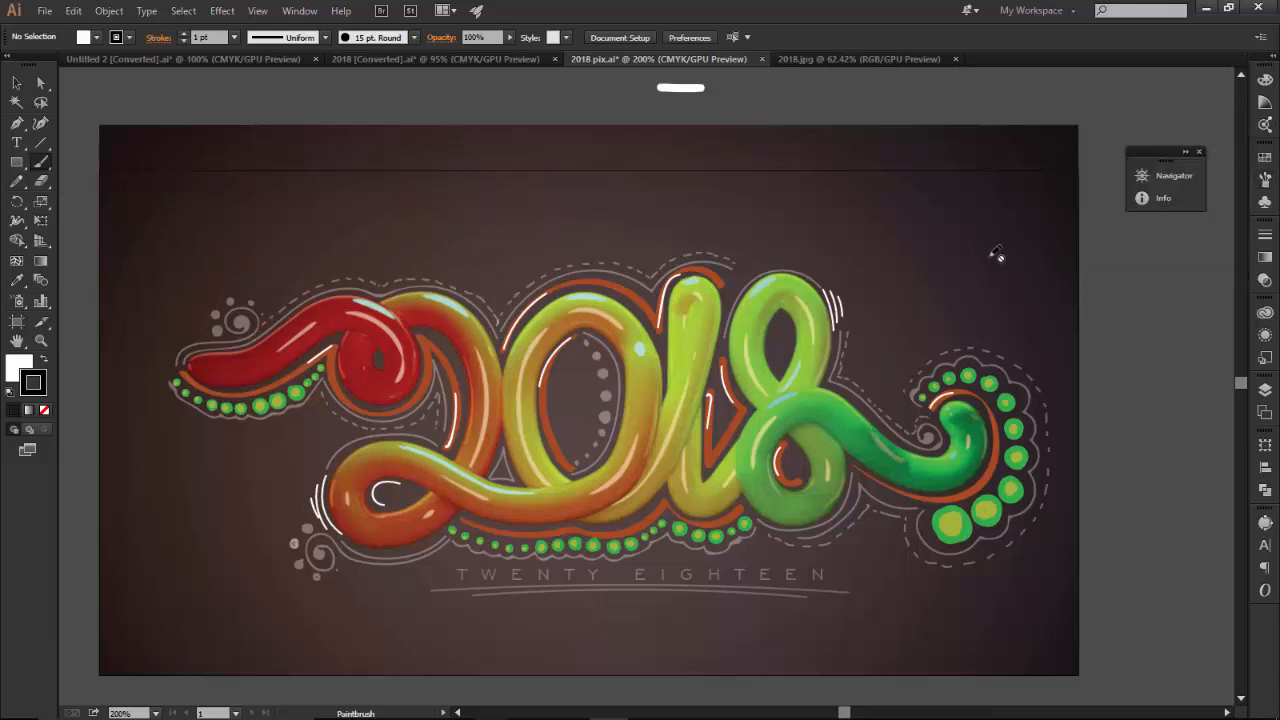
Unlock all objects and select the background reference image
left_click(249, 236)
left_click(439, 343)
left_click(432, 265)
key("v")
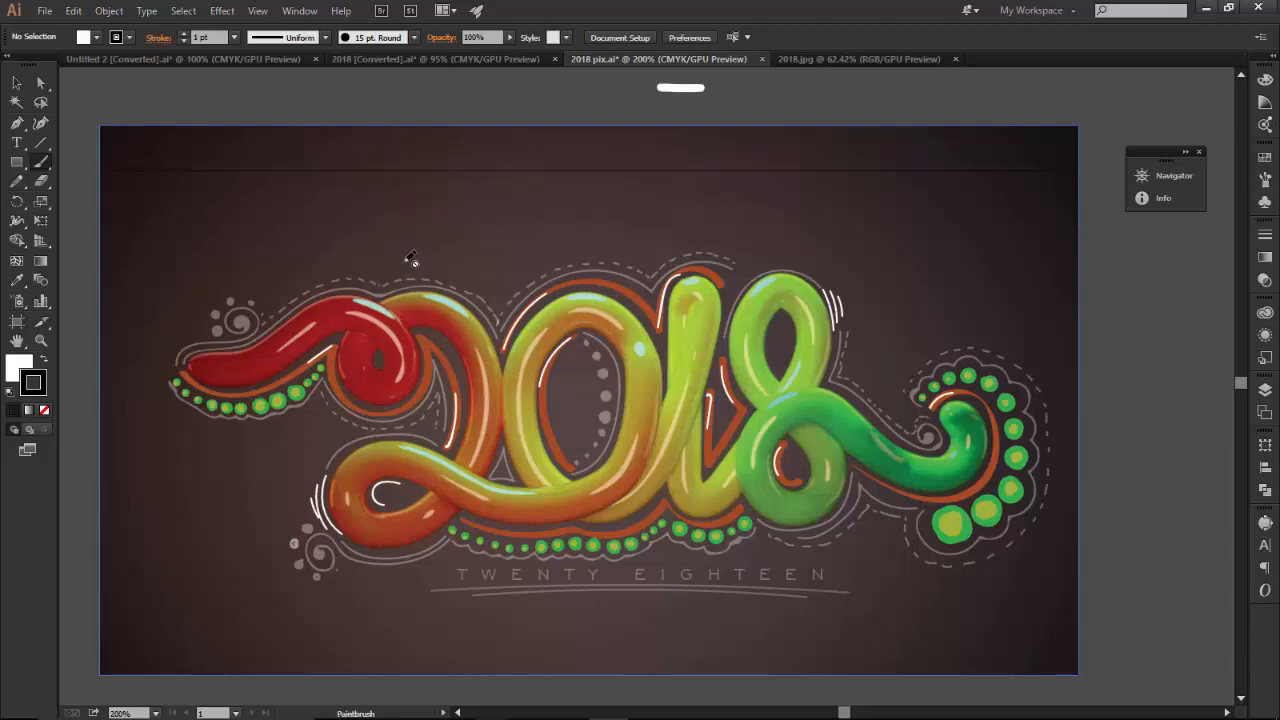
left_click(109, 11)
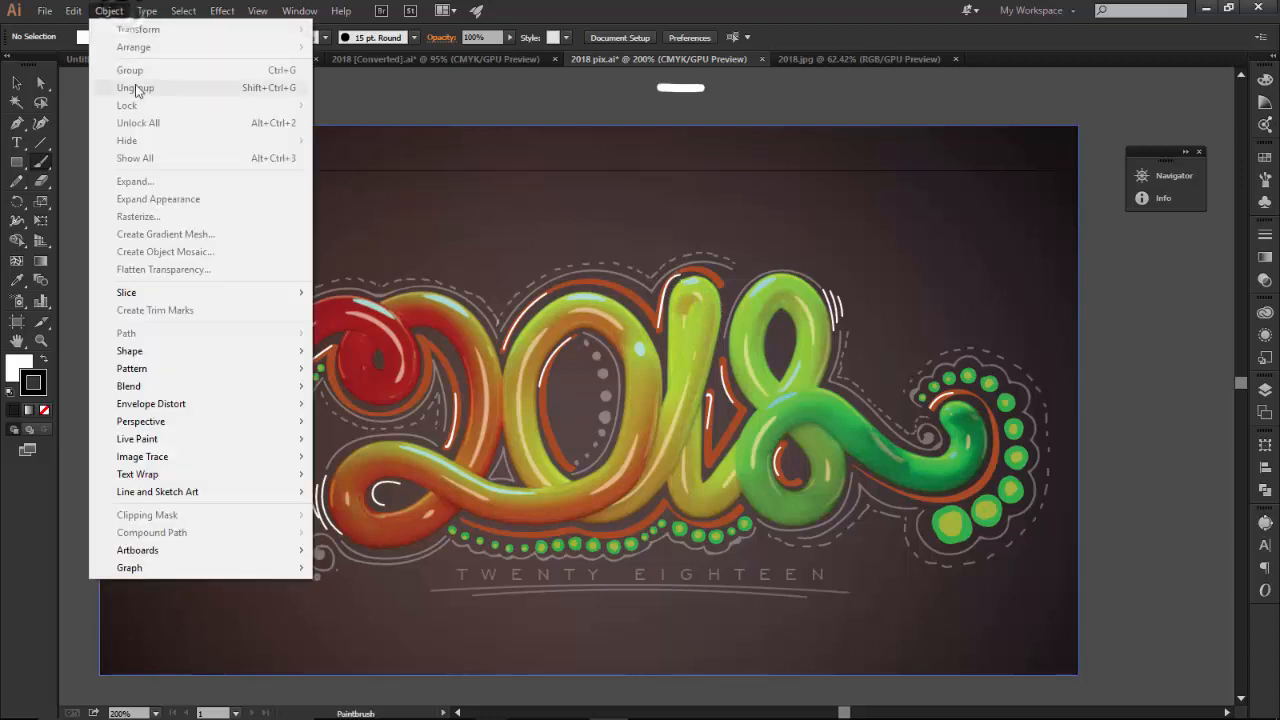
left_click(60, 94)
left_click(15, 84)
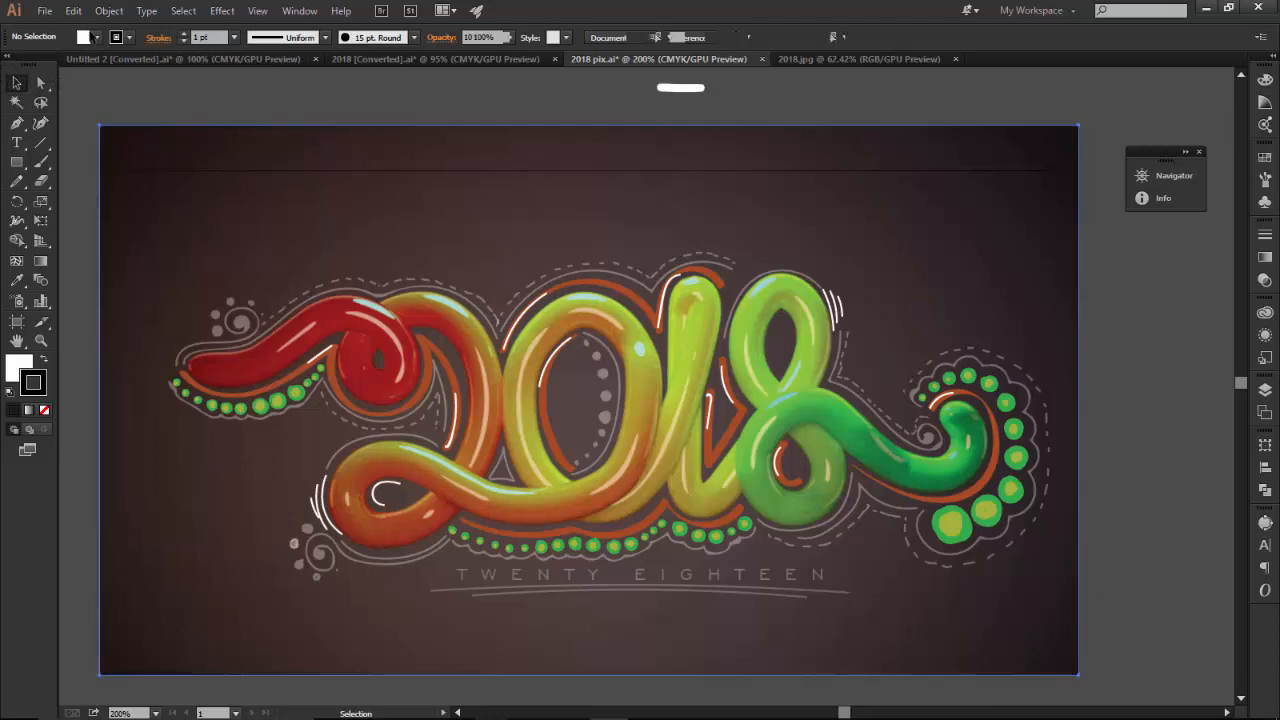
left_click(110, 11)
left_click(80, 109)
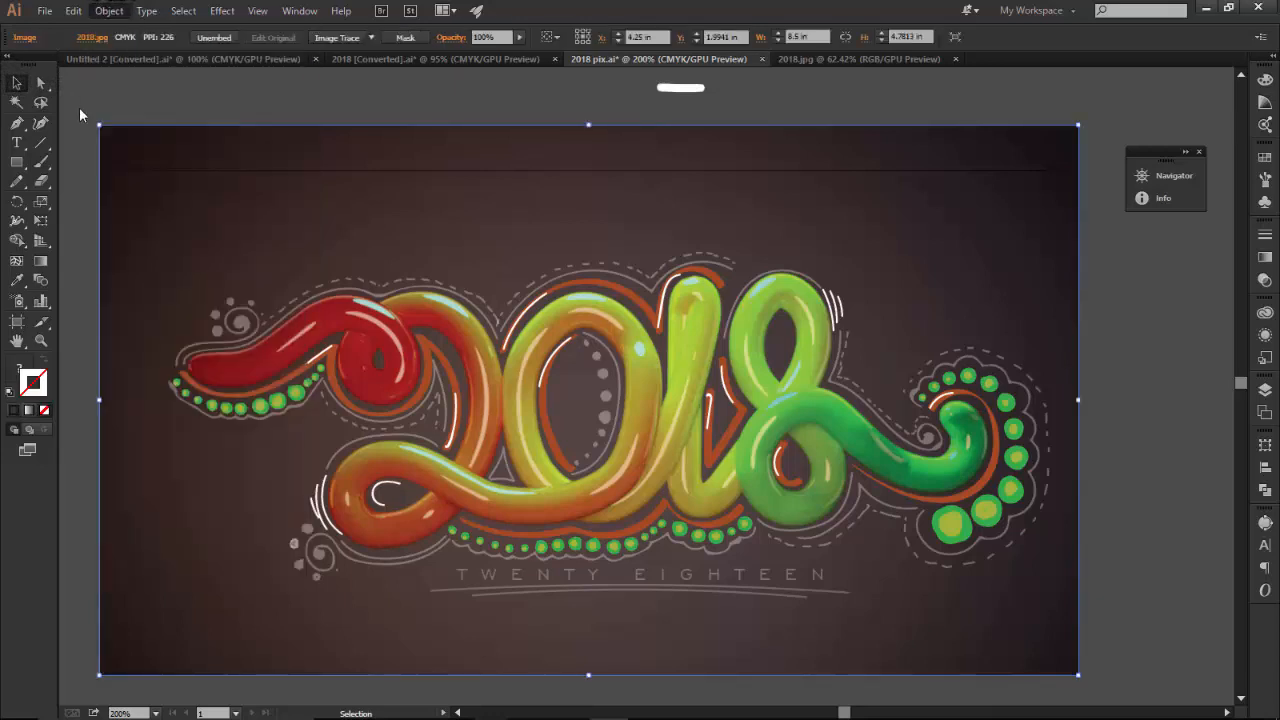
left_click(80, 110)
key("b")
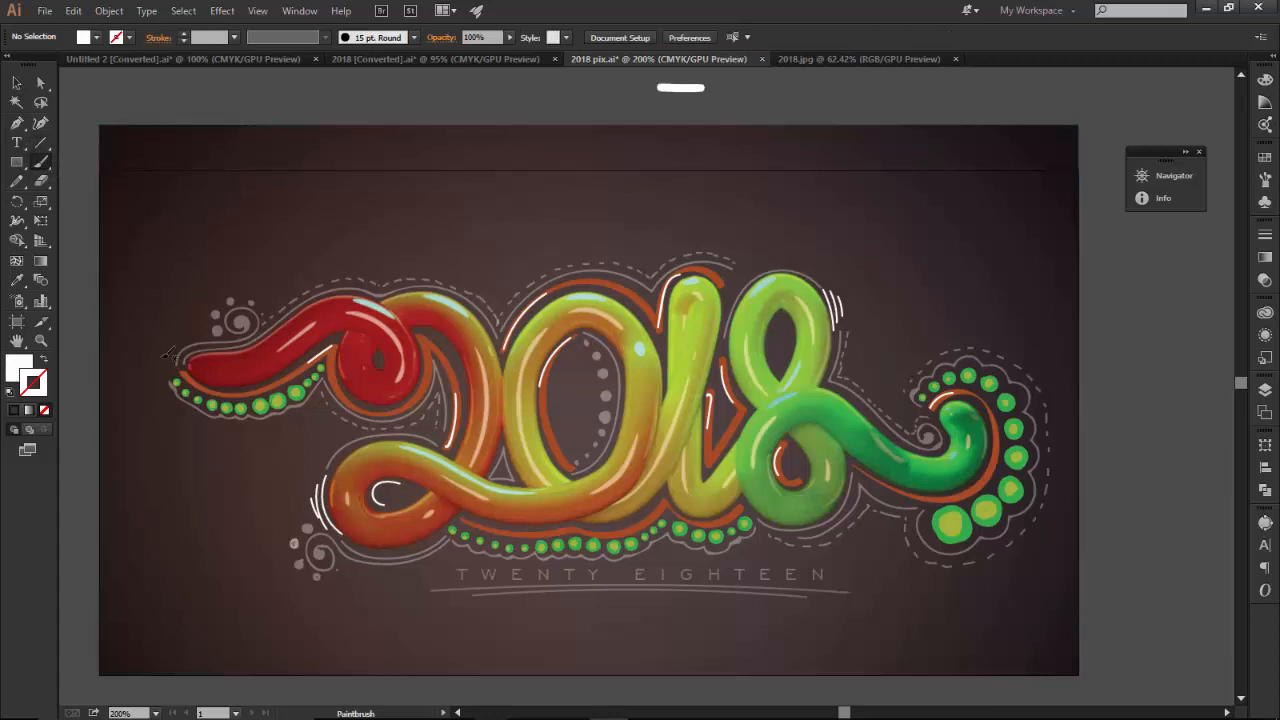
left_click_drag(184, 236, 328, 230)
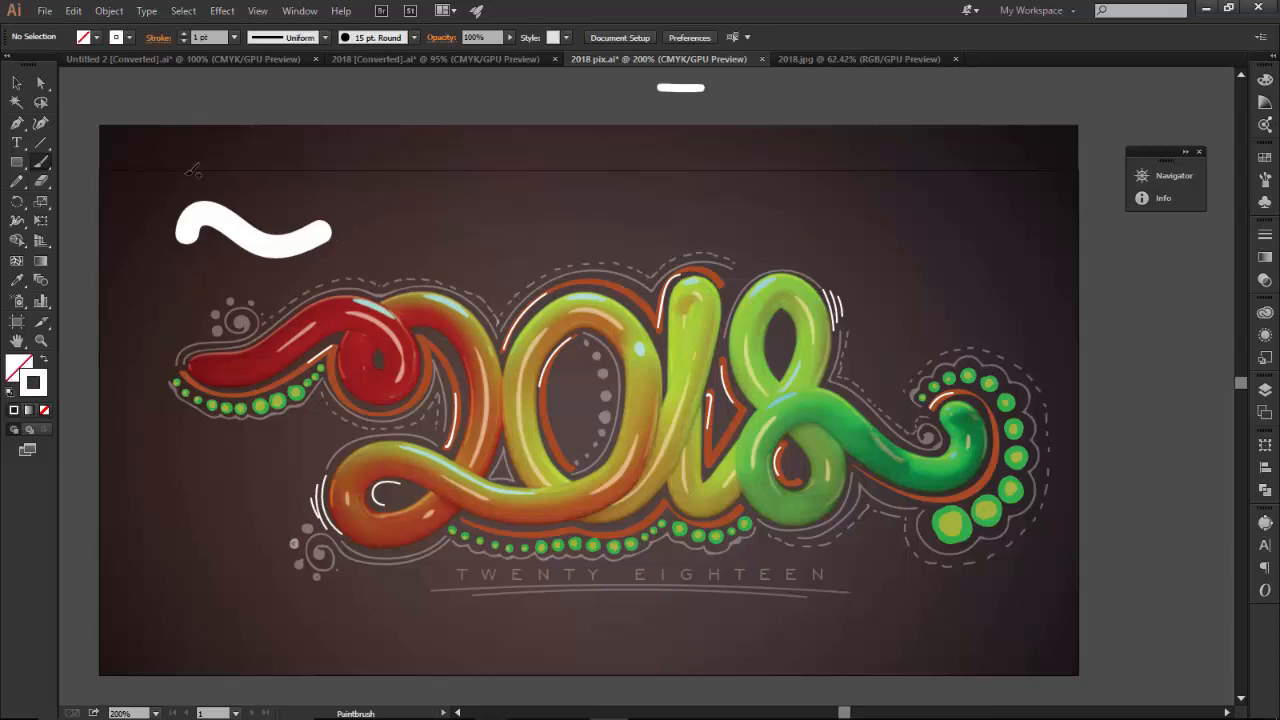
key("ctrl+z")
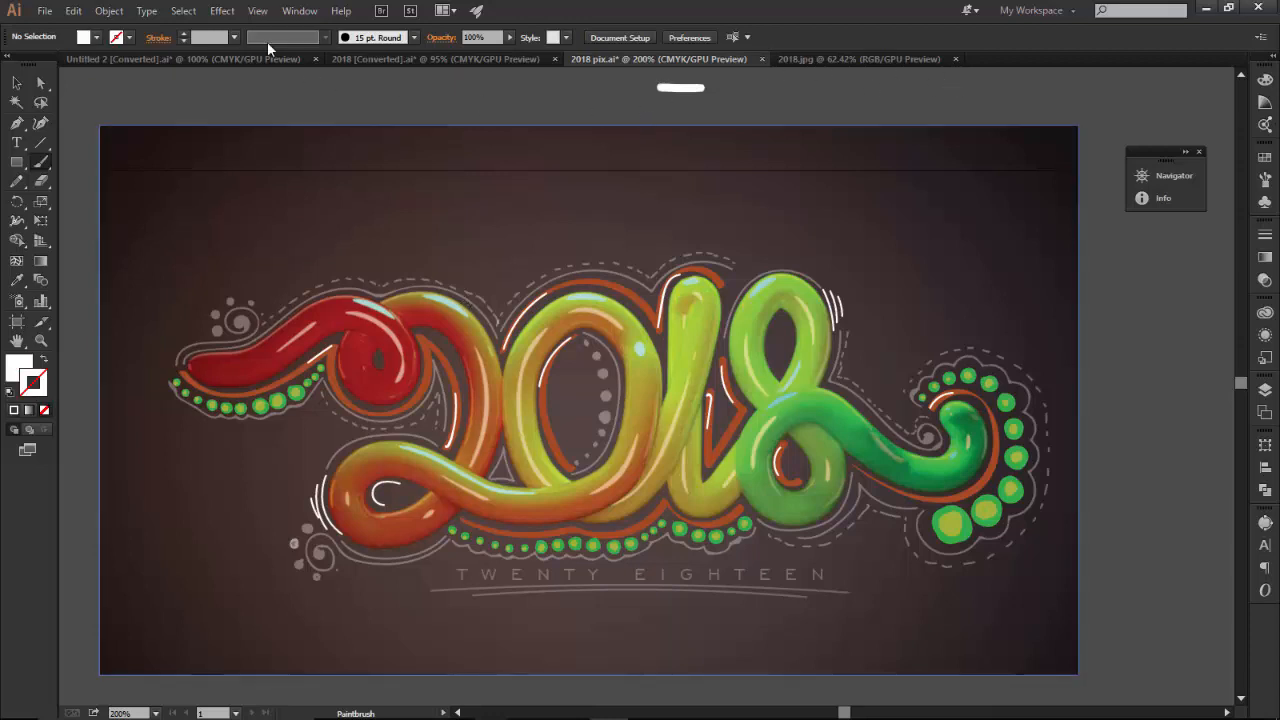
left_click(414, 38)
left_click(370, 130)
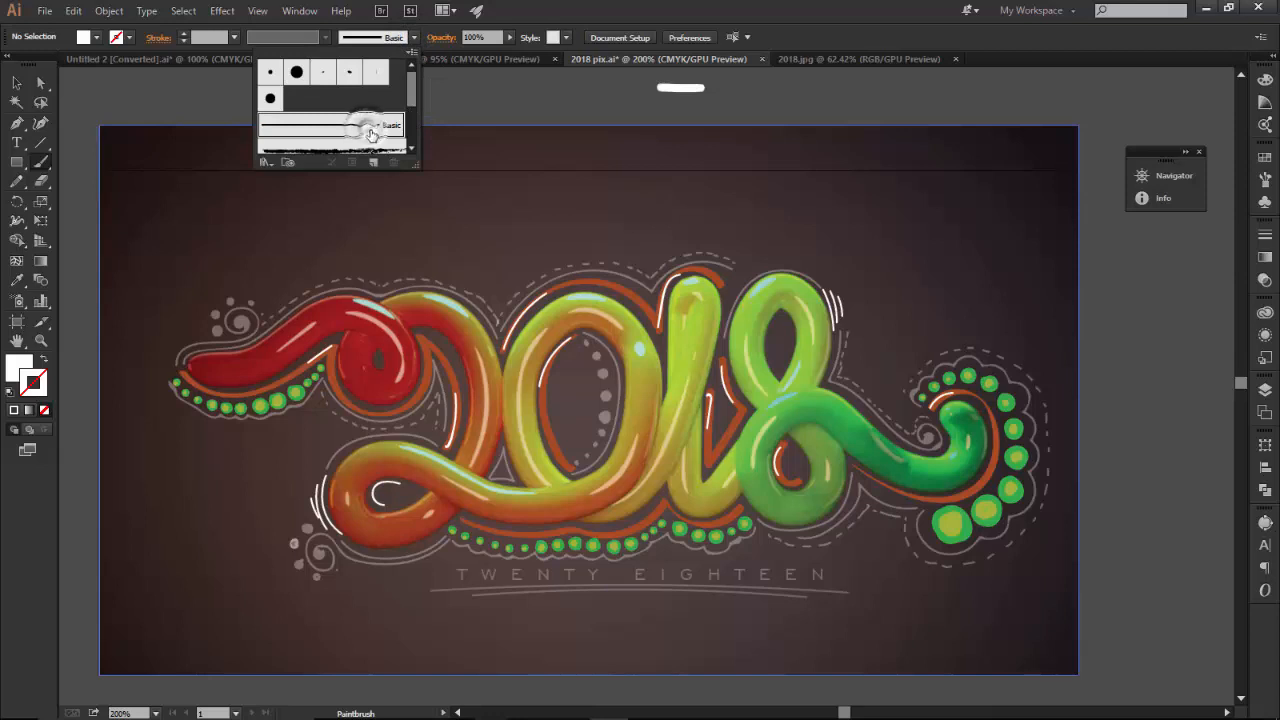
left_click(507, 289)
mouse_move(498, 293)
left_mouse_down()
mouse_move(535, 264)
mouse_move(679, 240)
left_mouse_up()
left_click(545, 261)
left_click(653, 230)
left_click(699, 218)
key("ctrl+z")
key("ctrl+z")
key("ctrl+z")
key("ctrl+z")
key("ctrl+z")
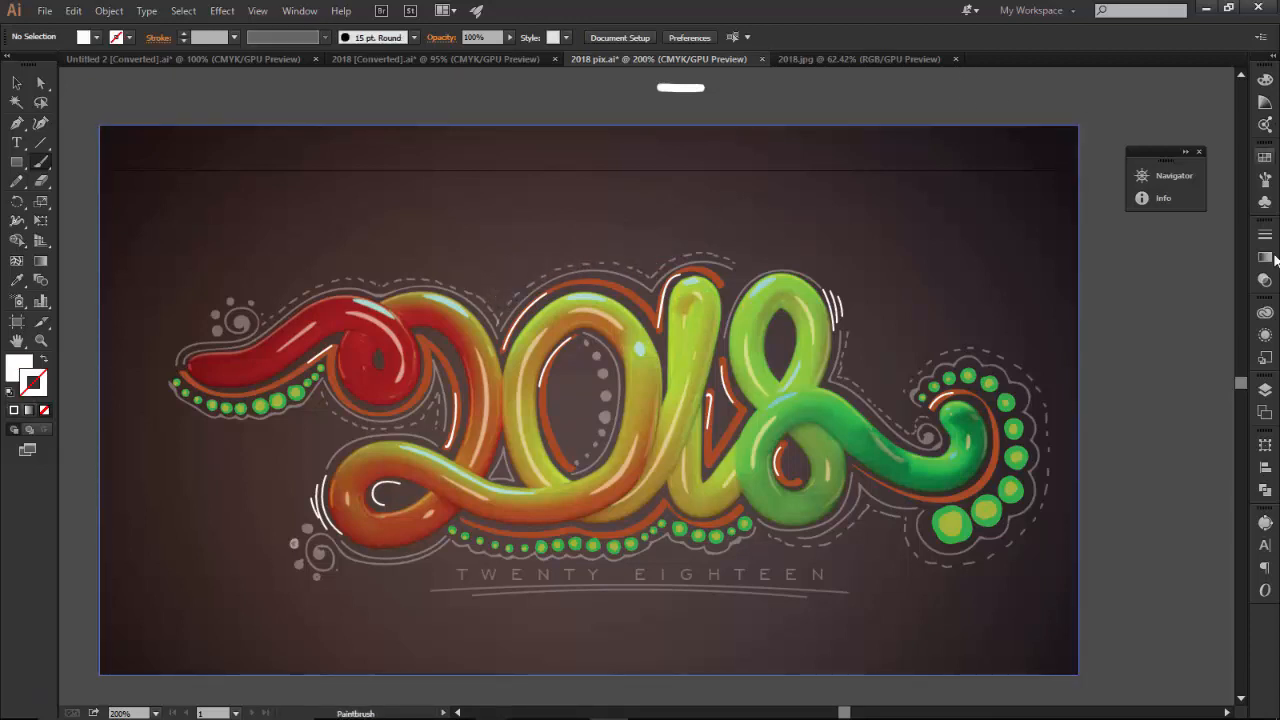
Load the simulated brush 1 library from the User Defined brush libraries
left_click(1265, 179)
left_click(1070, 266)
left_click(1108, 470)
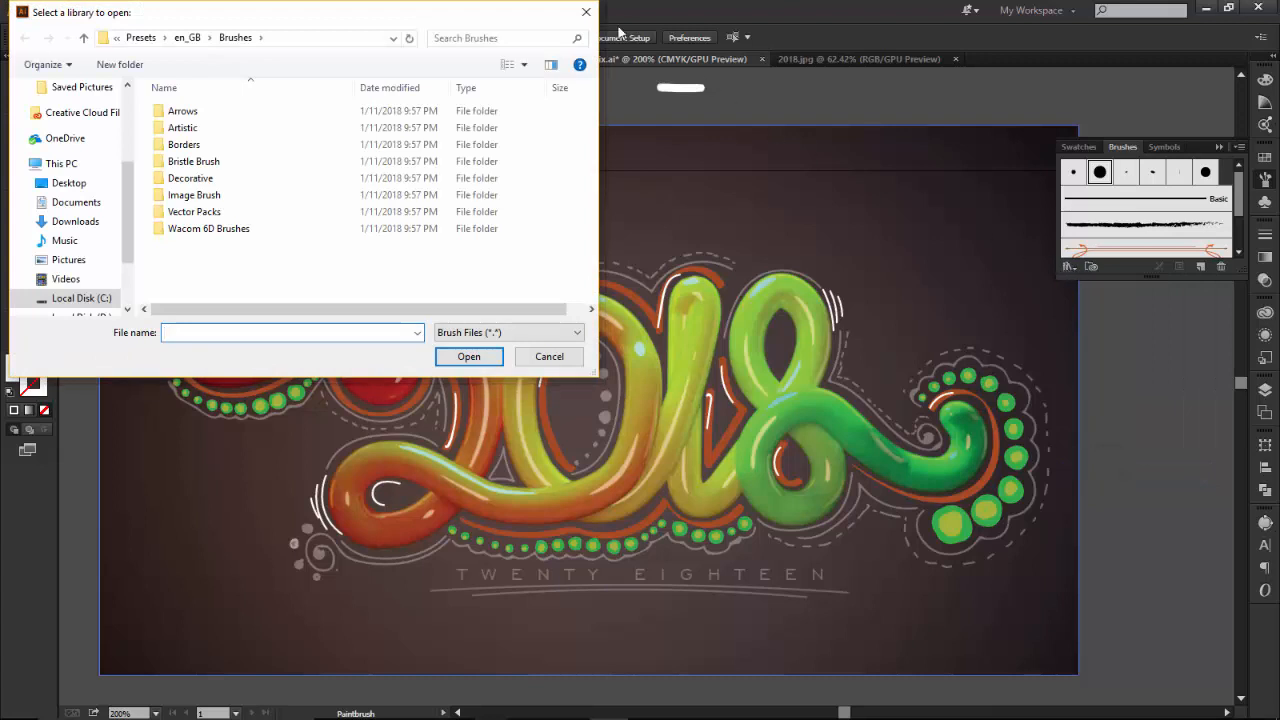
left_click(584, 14)
left_click(1068, 267)
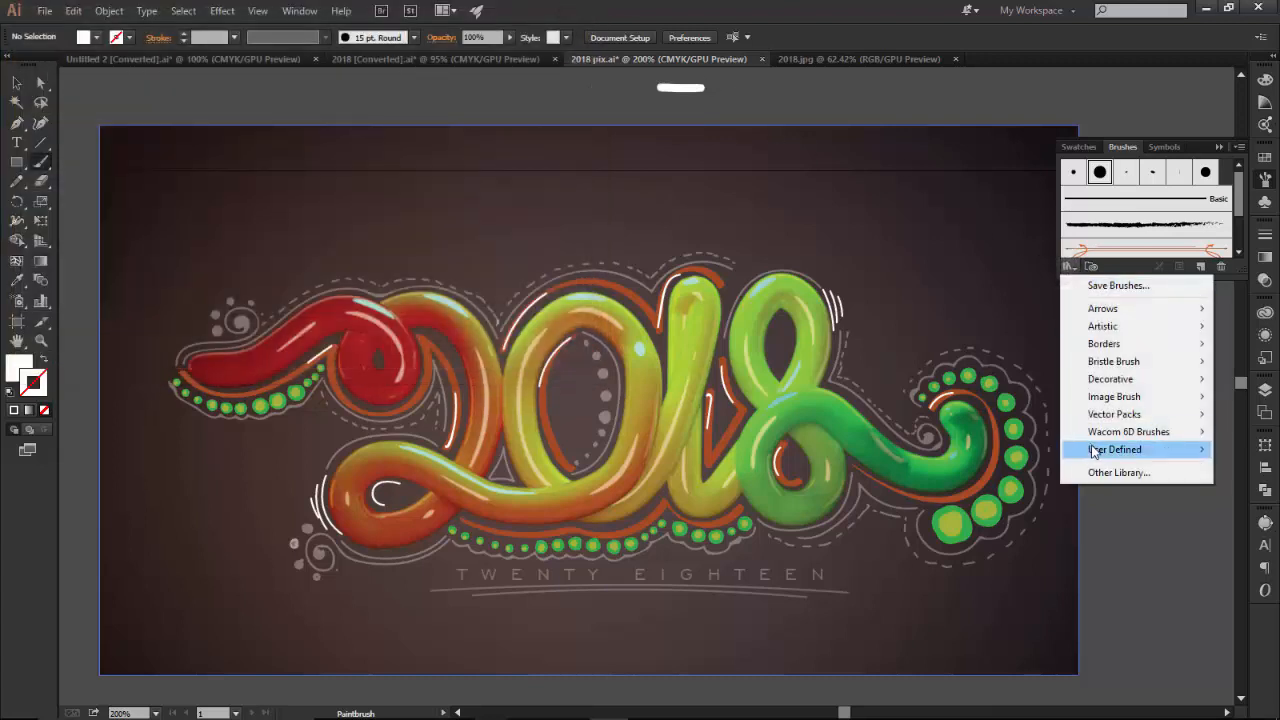
mouse_move(1100, 449)
left_click(980, 519)
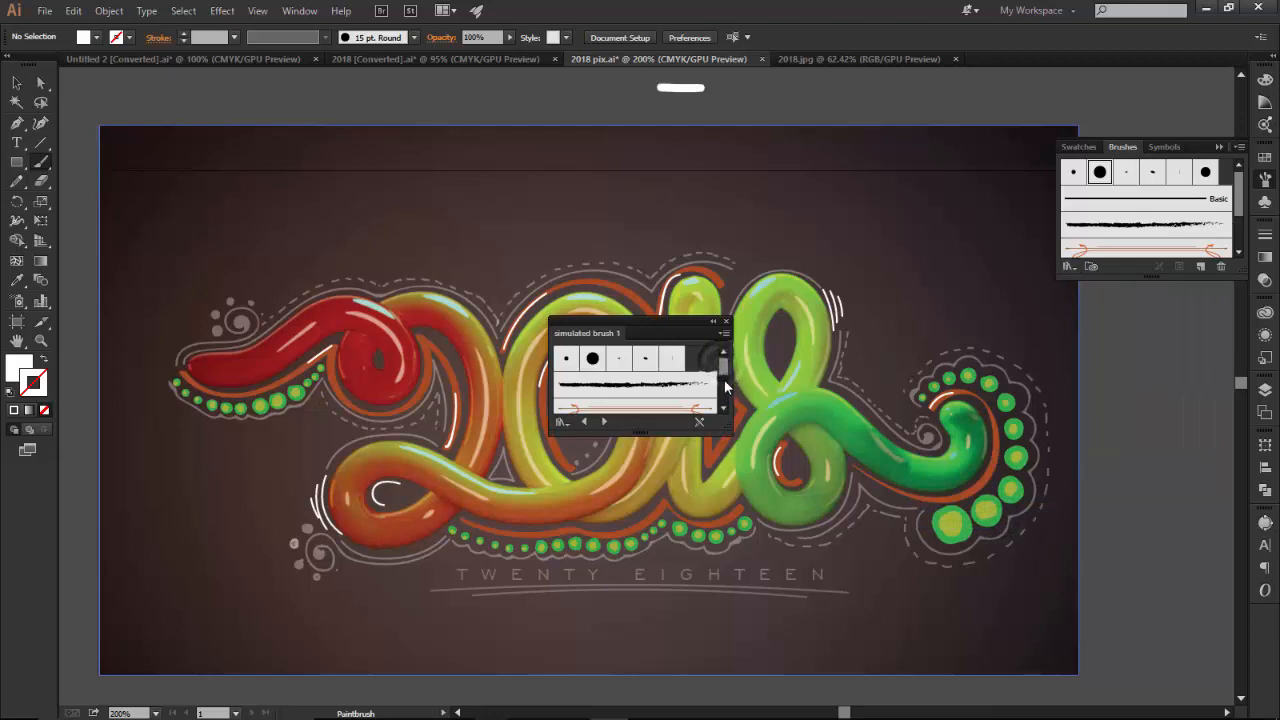
Pick Art Brush 1 from the library, move the library panel aside, and paint a curved stroke above the lettering
scroll(664, 376, "down", 2)
scroll(686, 399, "up", 2)
left_click(686, 398)
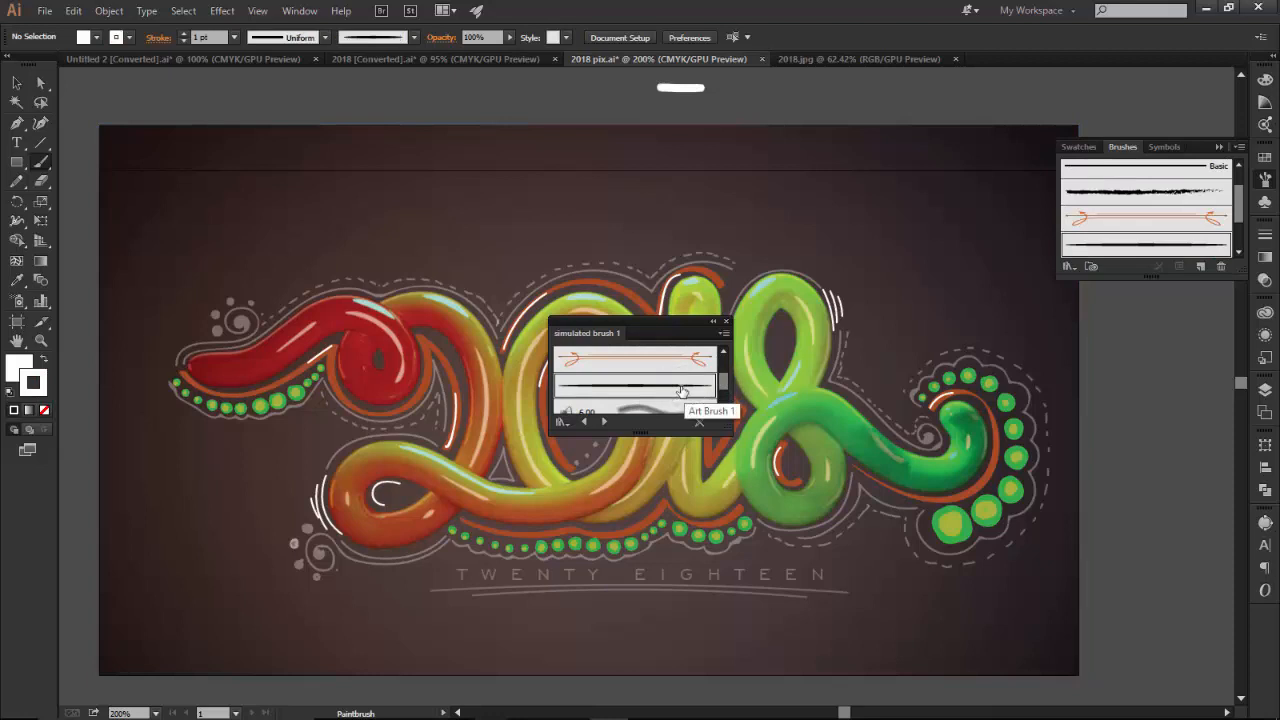
left_click(713, 321)
mouse_move(585, 318)
left_mouse_down()
mouse_move(1140, 440)
mouse_move(1160, 482)
left_mouse_up()
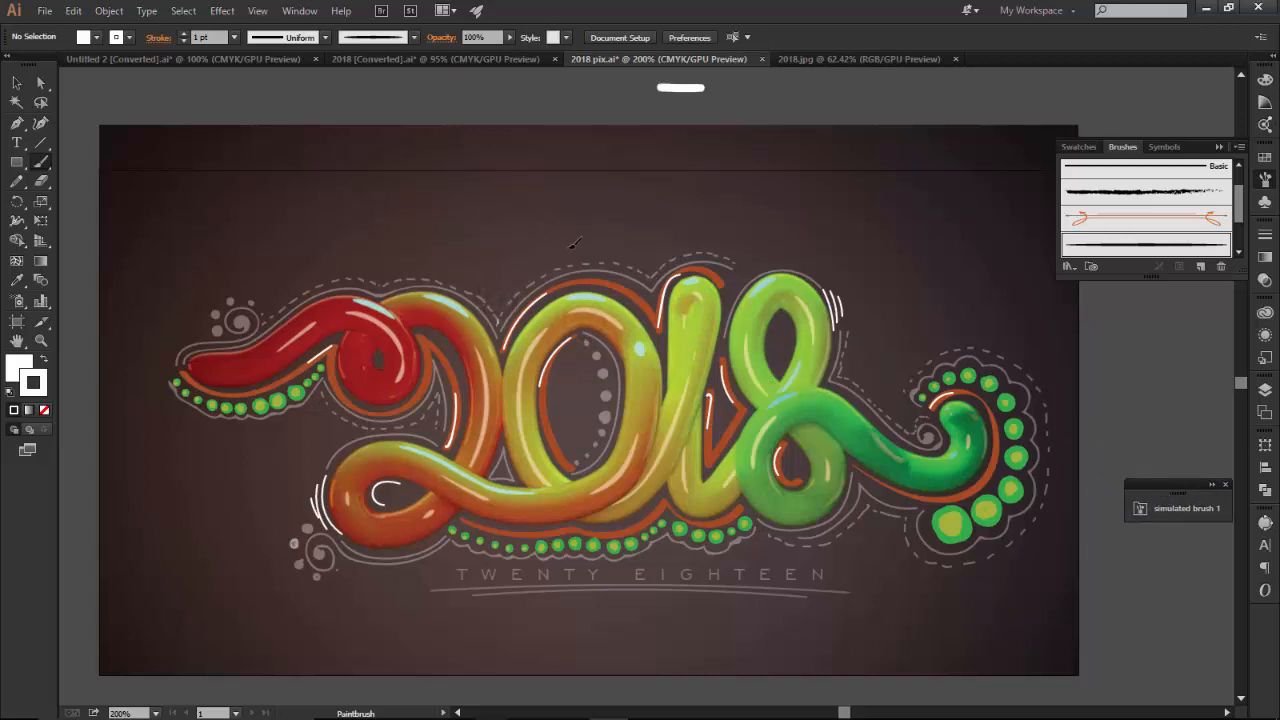
mouse_move(500, 292)
left_mouse_down()
mouse_move(642, 250)
mouse_move(744, 245)
left_mouse_up()
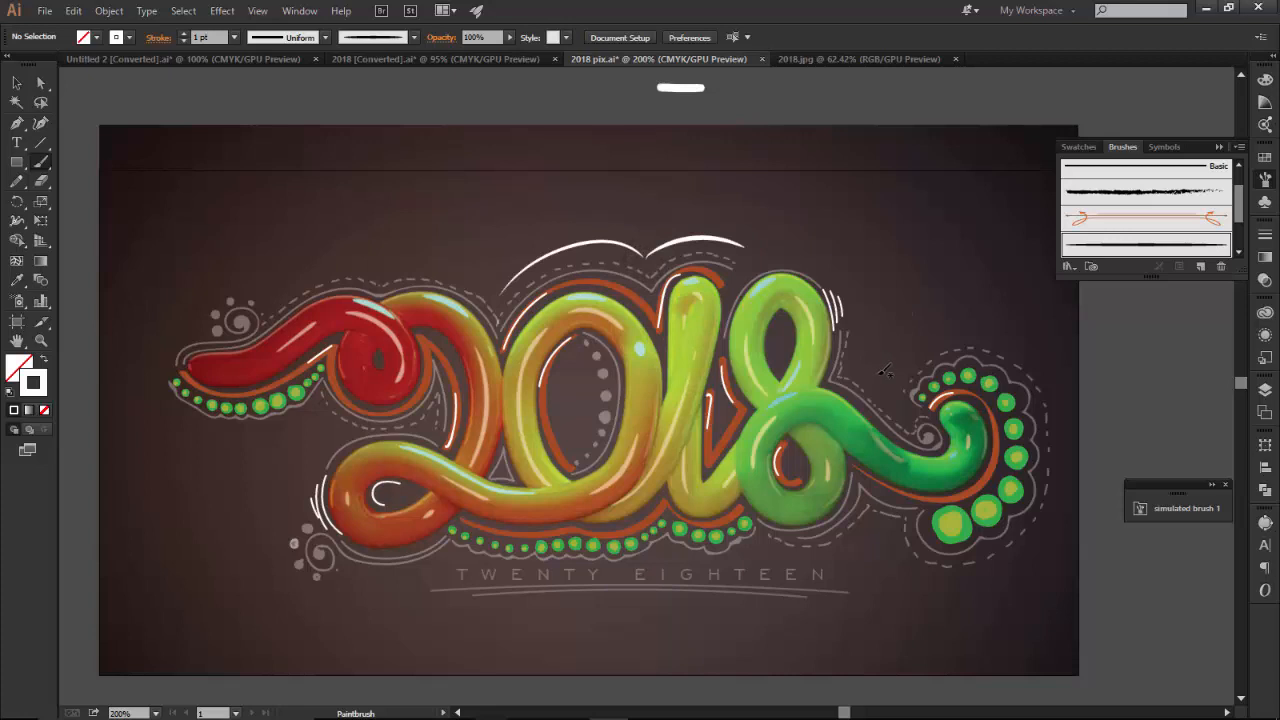
Paint two more white highlight strokes, one beside the right curl of the 8 and one along the red left tail
left_click_drag(855, 370, 910, 408)
mouse_move(168, 393)
left_mouse_down()
mouse_move(208, 419)
mouse_move(268, 418)
mouse_move(326, 383)
left_mouse_up()
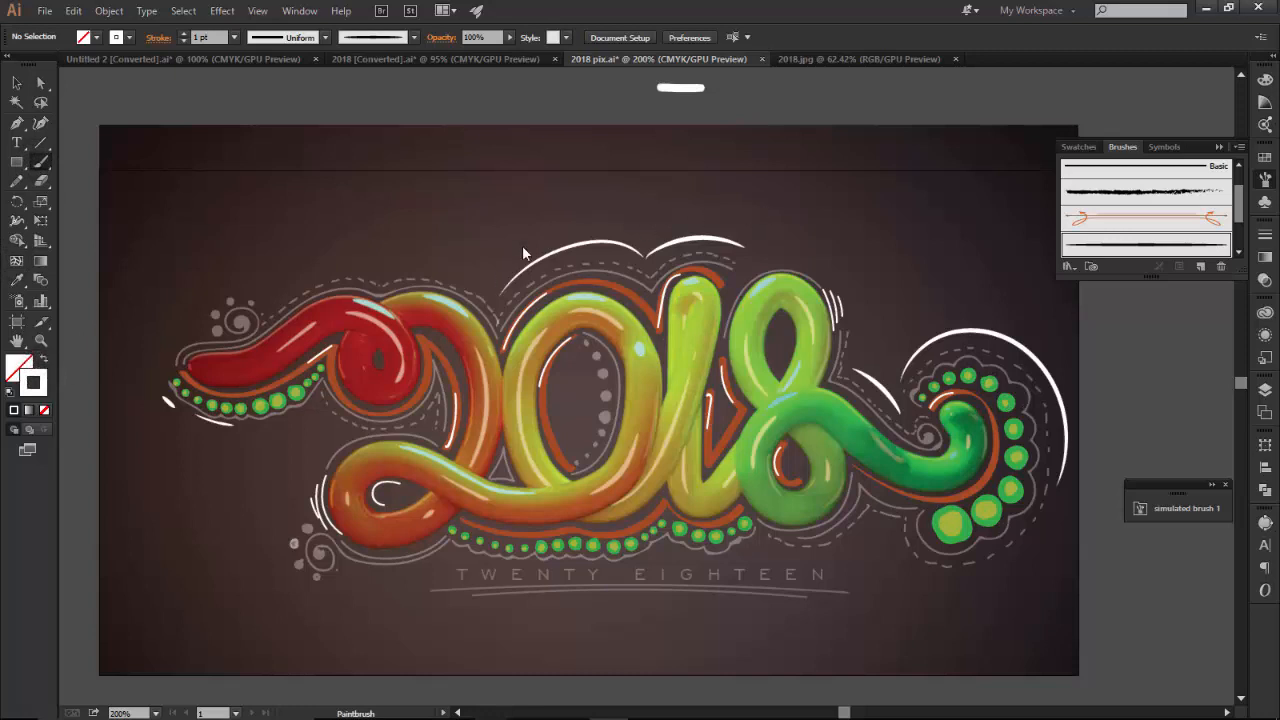
Set the stroke color to a bright green in the Color Picker
double_click(28, 384)
left_click_drag(851, 364, 851, 369)
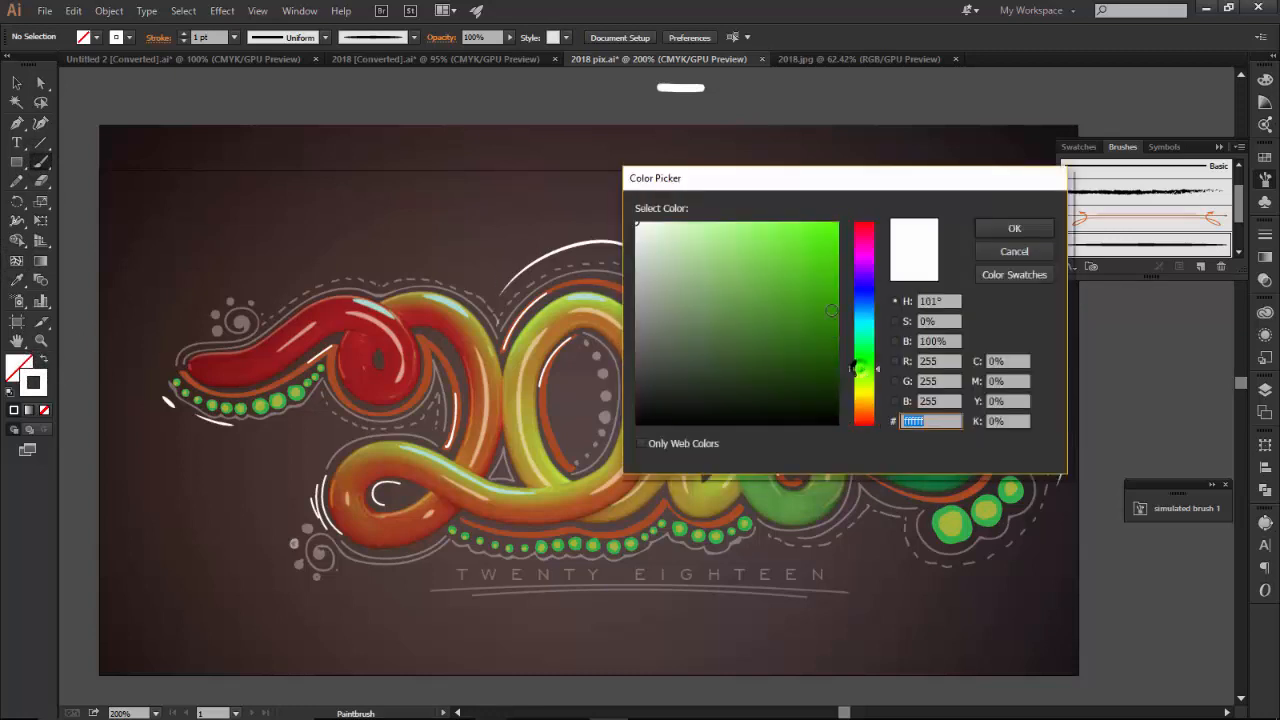
left_click(837, 223)
left_click(1000, 228)
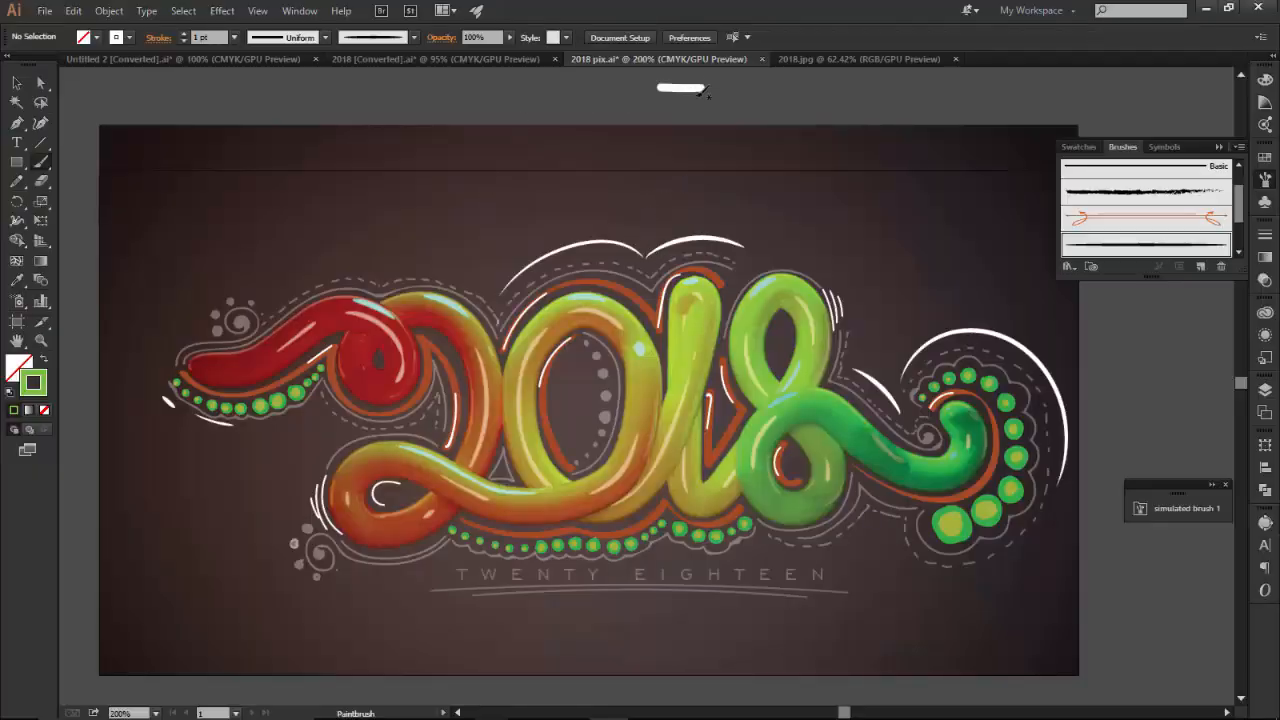
Undo the last stroke and change the stroke color to yellow
key("ctrl+z")
double_click(39, 382)
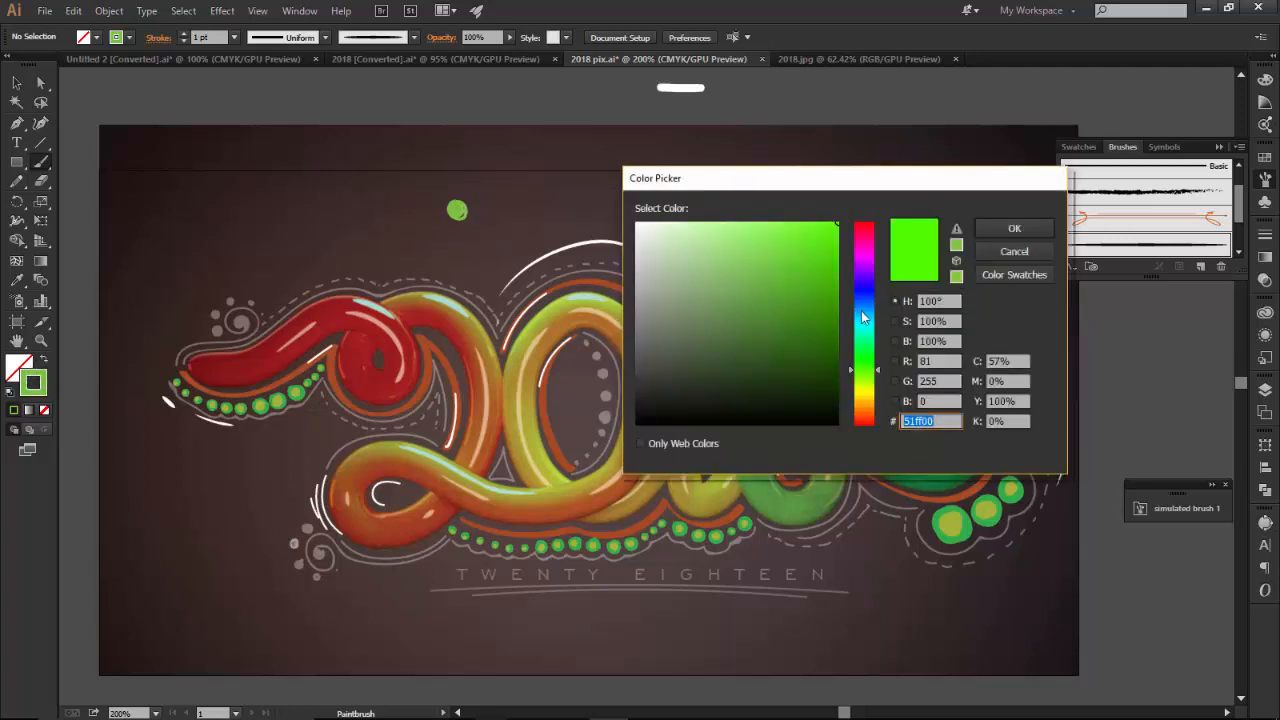
left_click_drag(857, 383, 858, 393)
left_click(1013, 228)
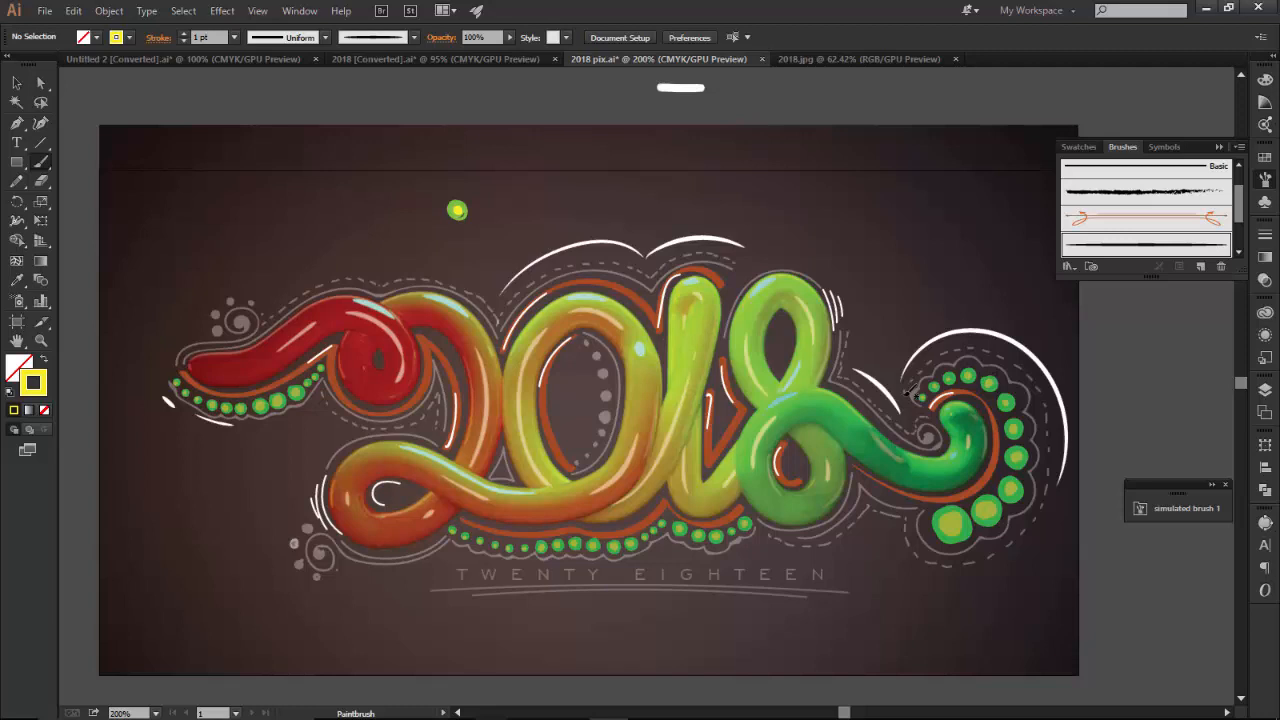
mouse_move(640, 700)
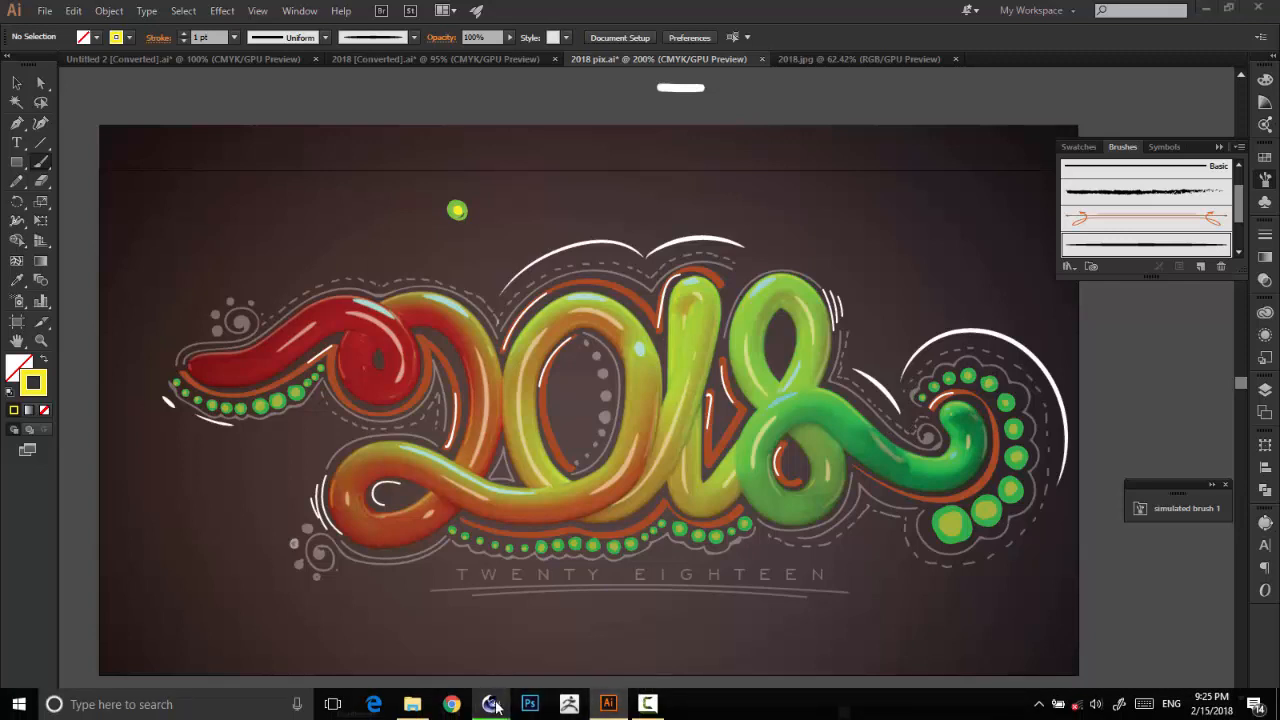
mouse_move(490, 704)
left_click(578, 638)
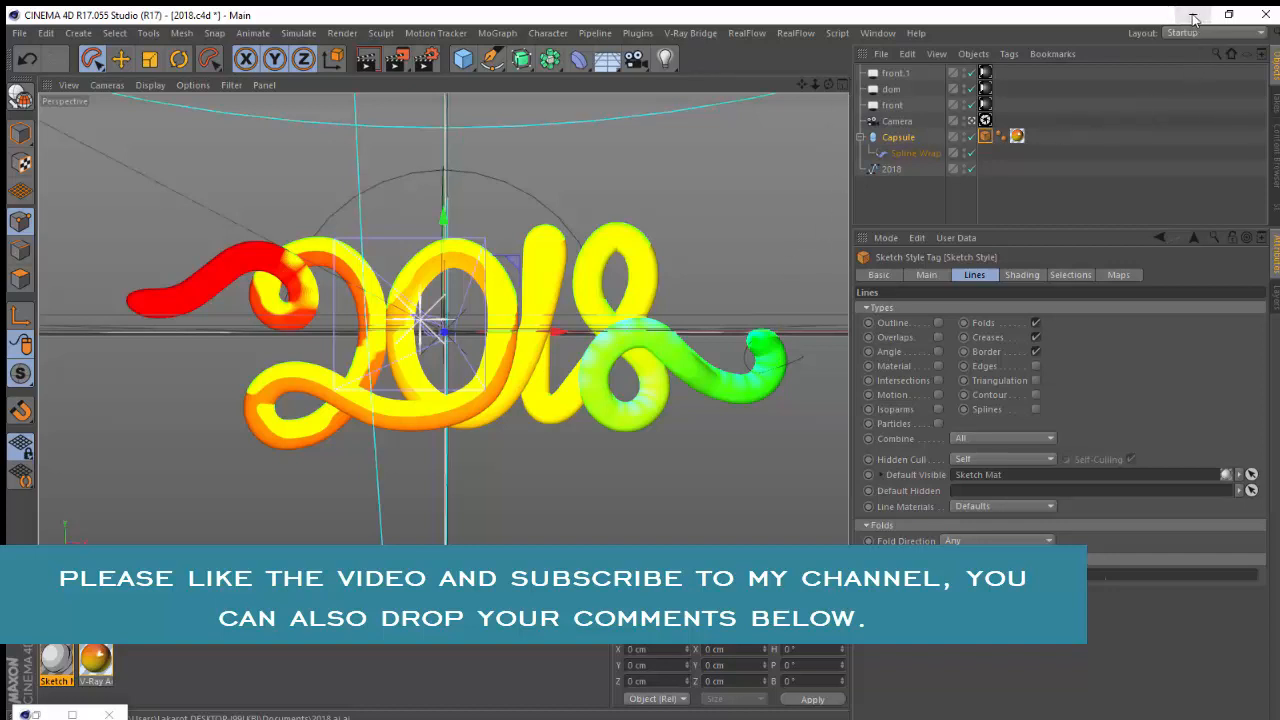
left_click(615, 707)
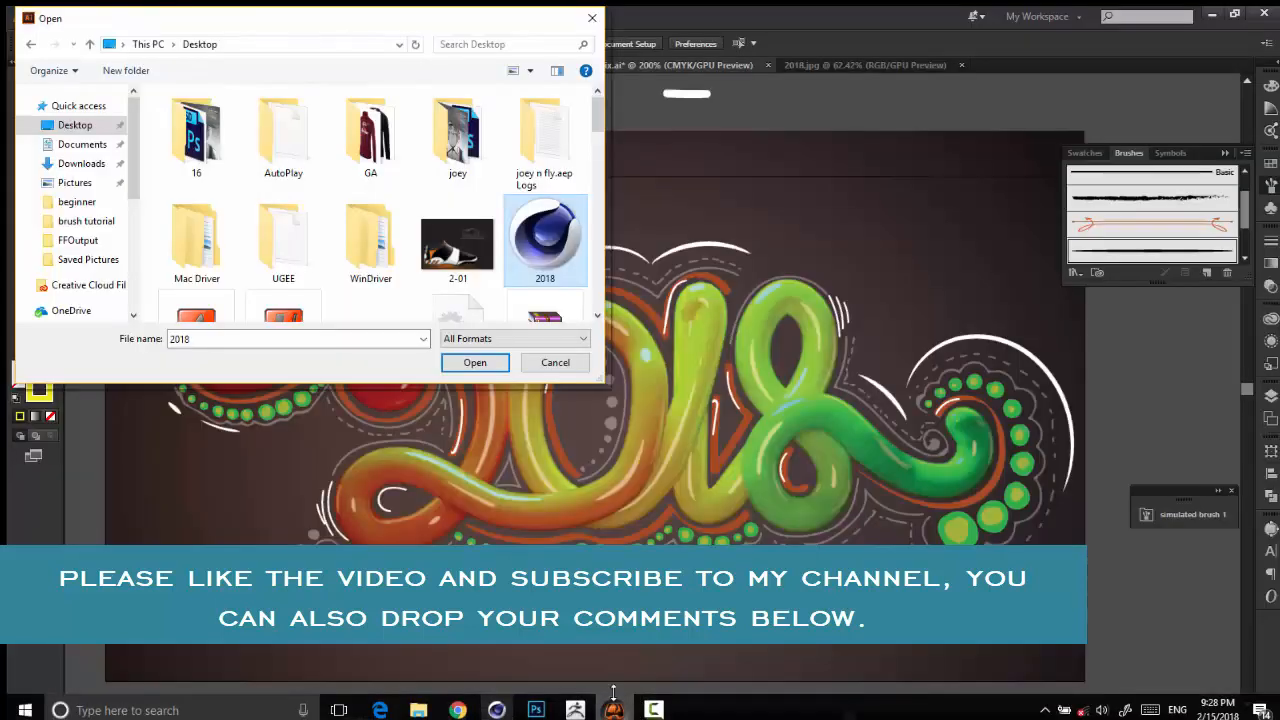
left_click(592, 18)
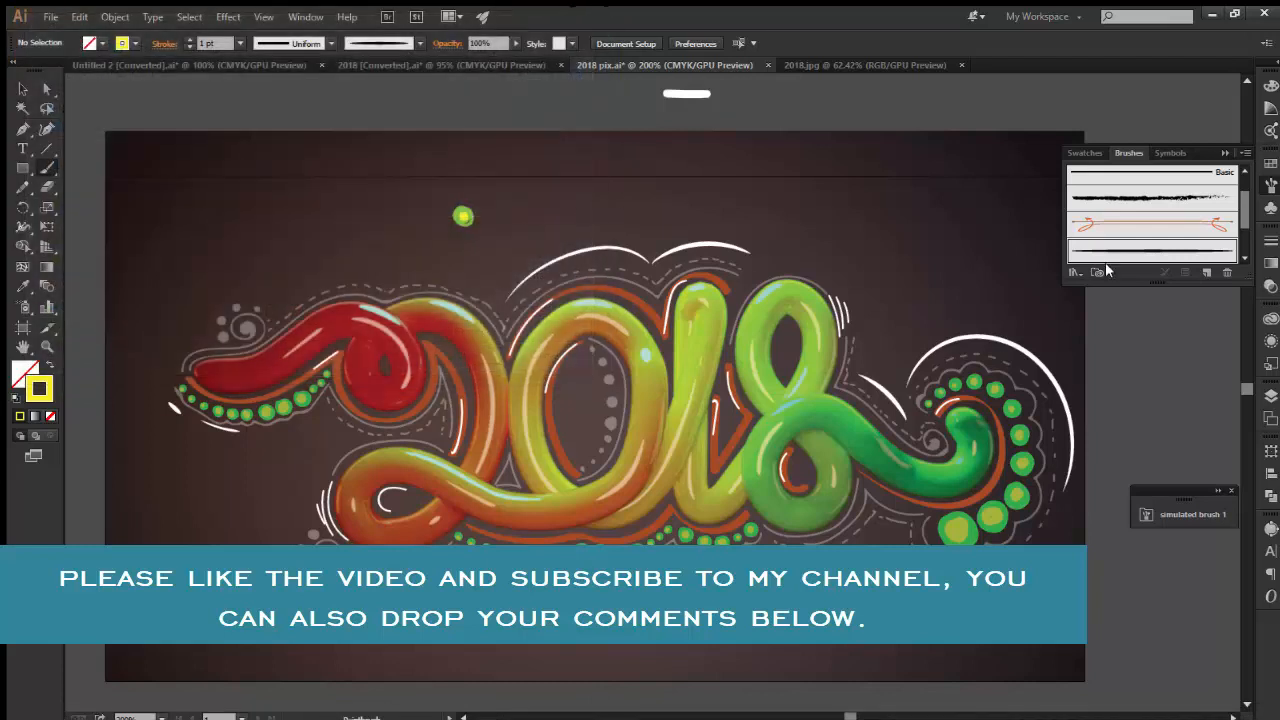
left_click(1211, 14)
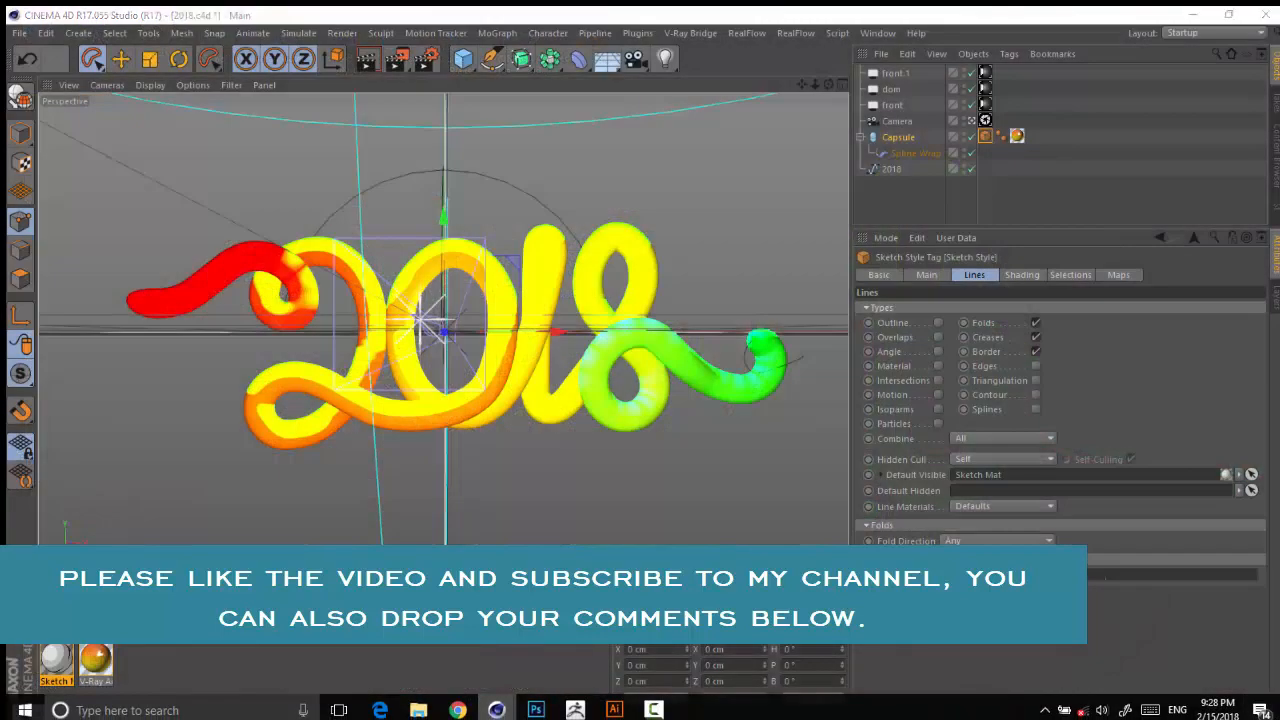
left_click(1278, 712)
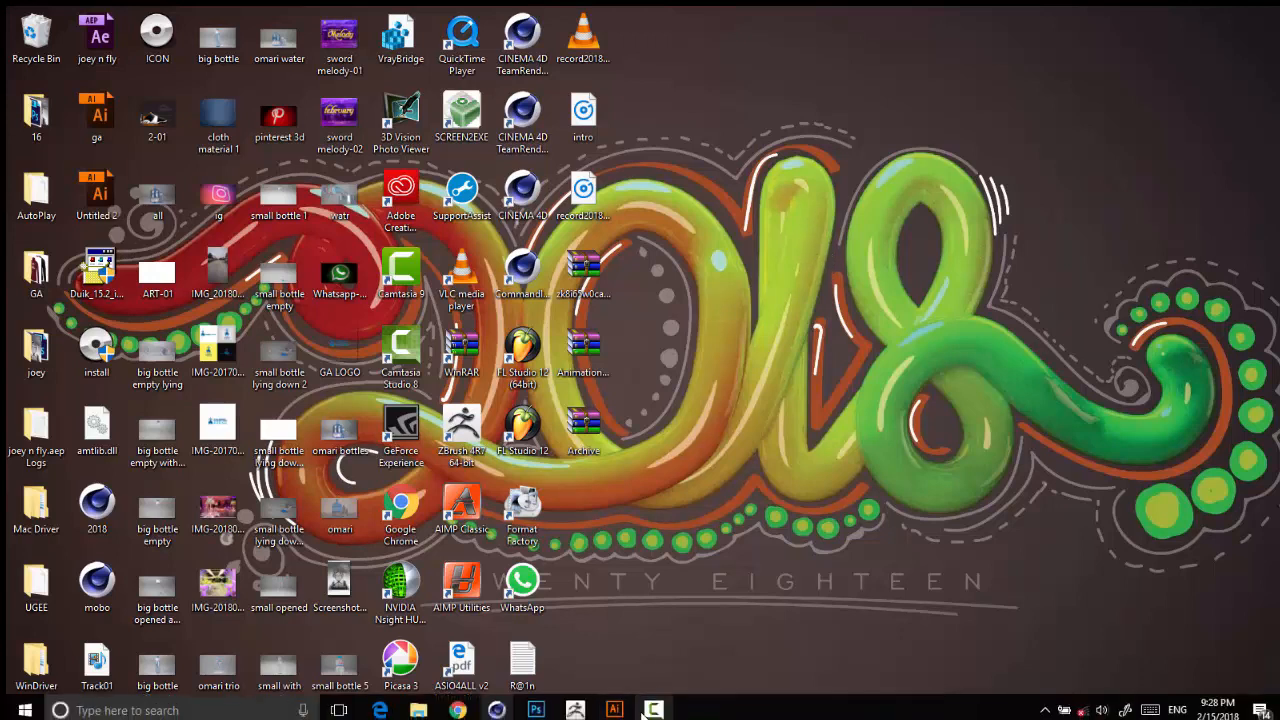
mouse_move(620, 709)
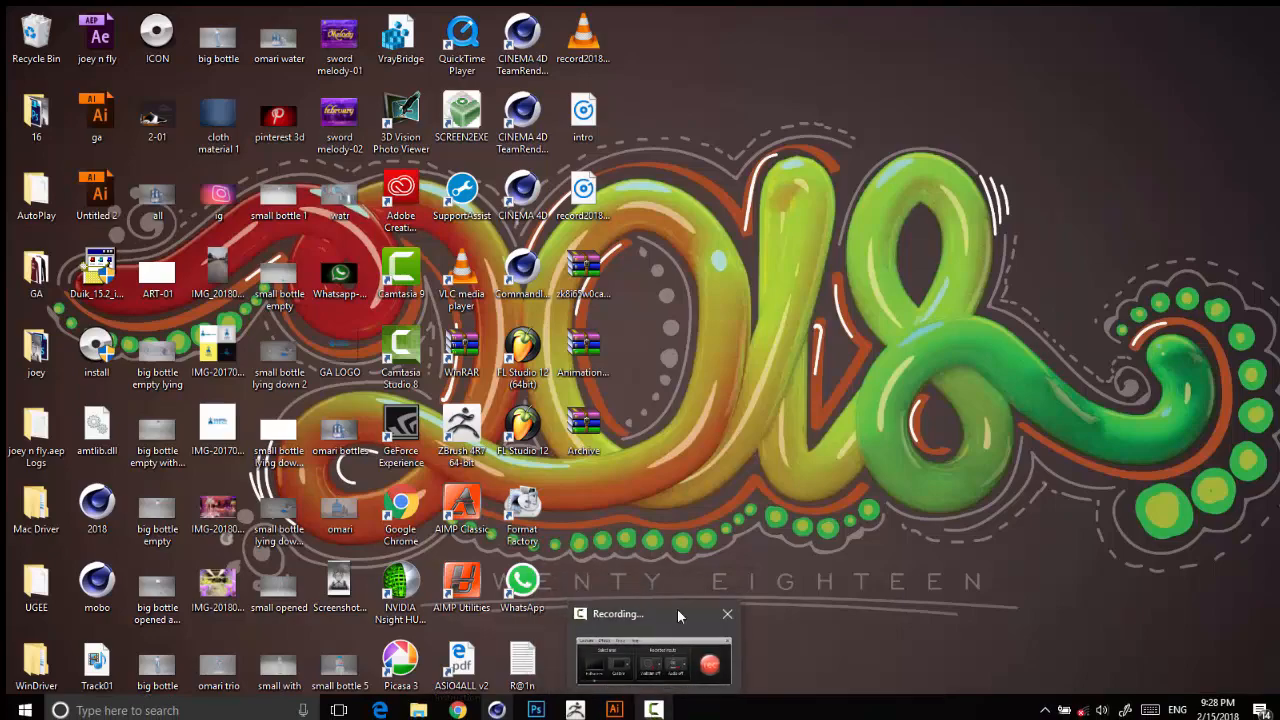